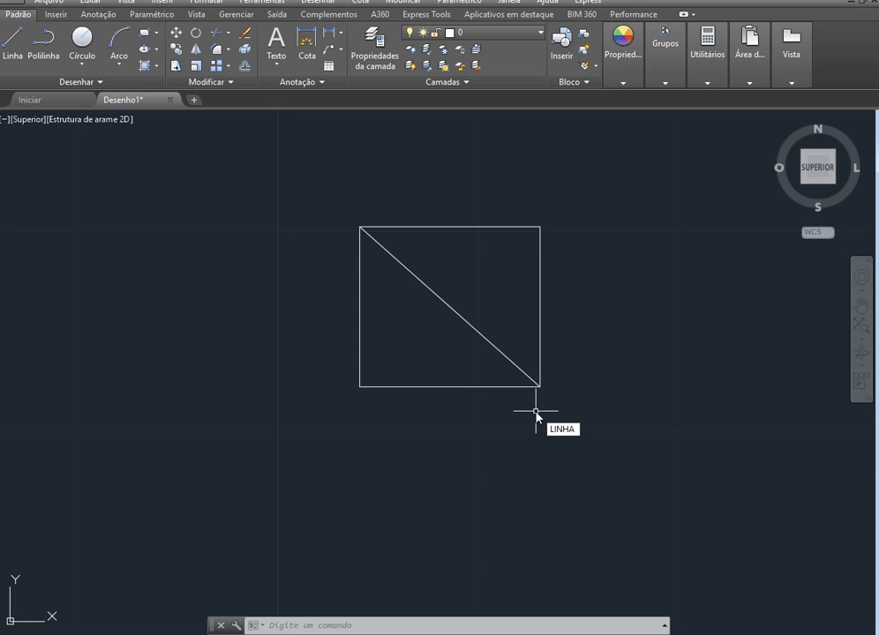
Step: Draw the rectangle's second diagonal as a line from the upper-right corner to the lower-left corner
key(Return)
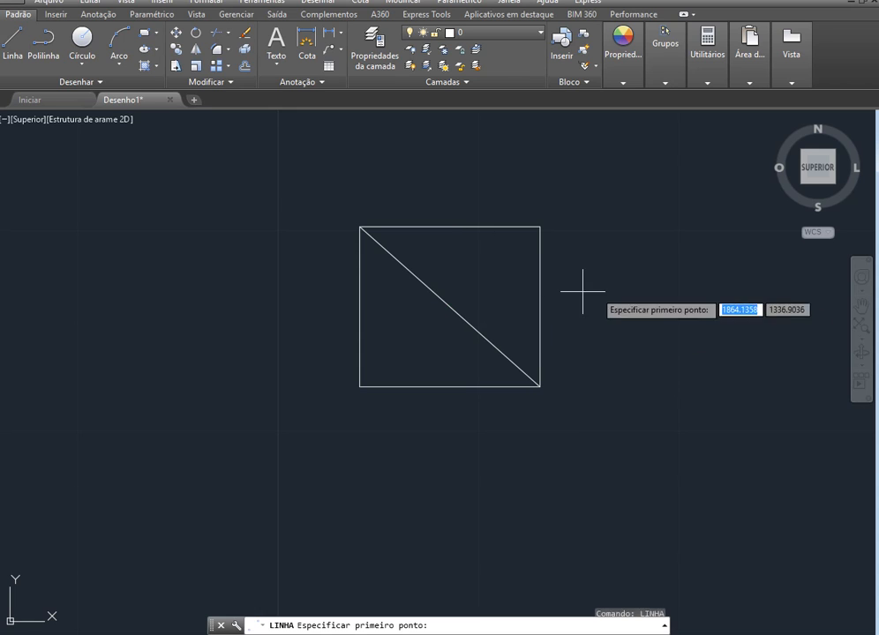
click(540, 227)
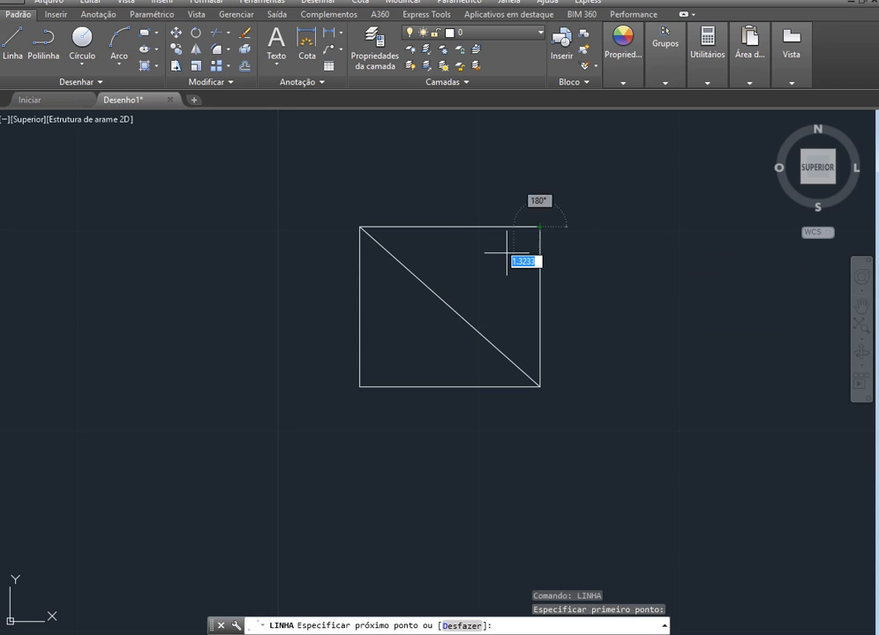
click(359, 386)
key(Escape)
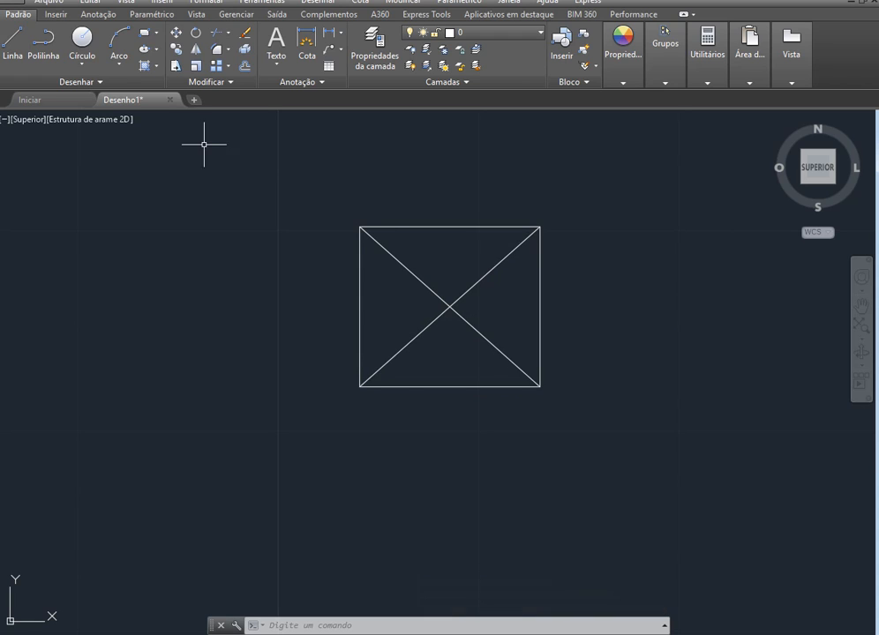
Step: Draw a circle of radius 2 centred on the intersection of the diagonals, checking the size on the exercise slide
click(82, 64)
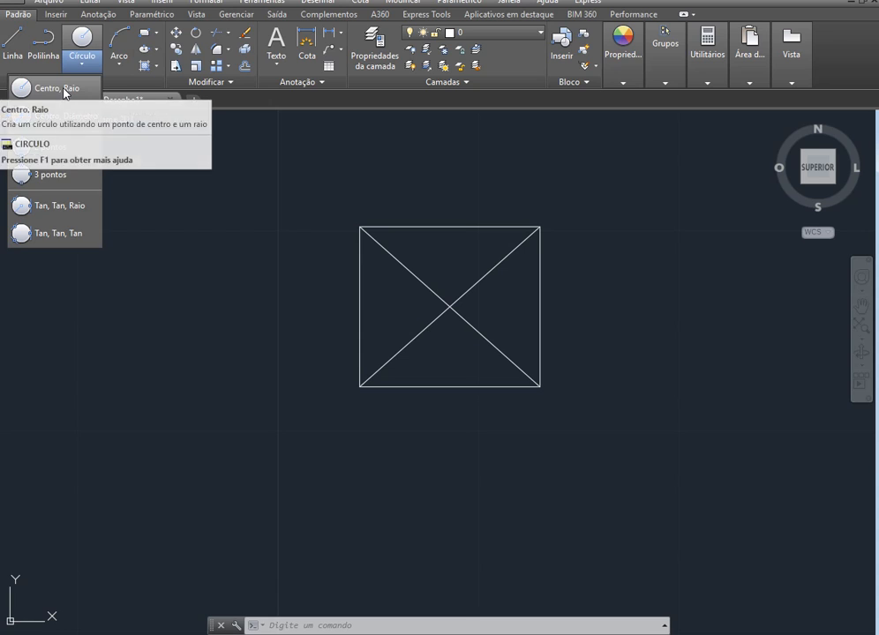
click(71, 88)
click(79, 66)
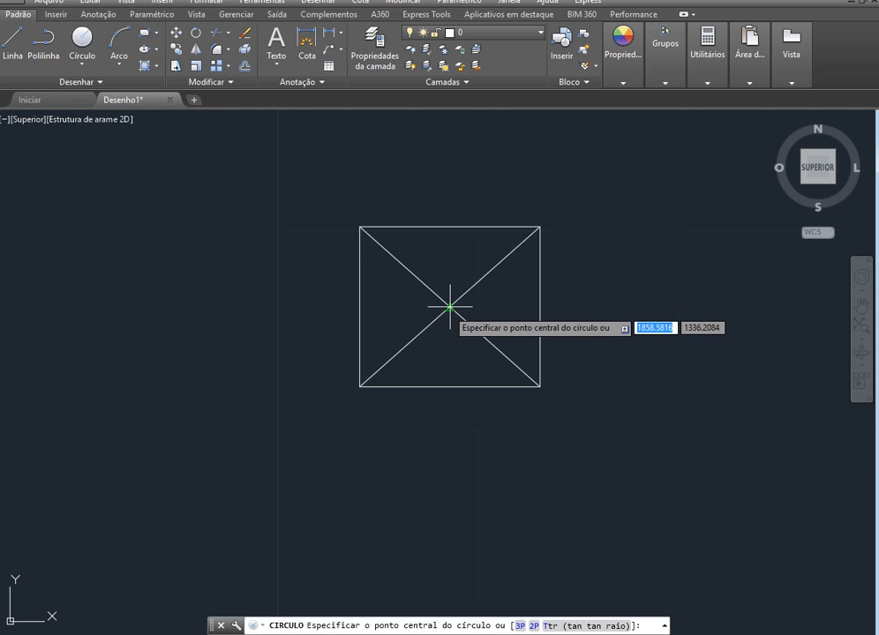
scroll(449, 306, up, 4)
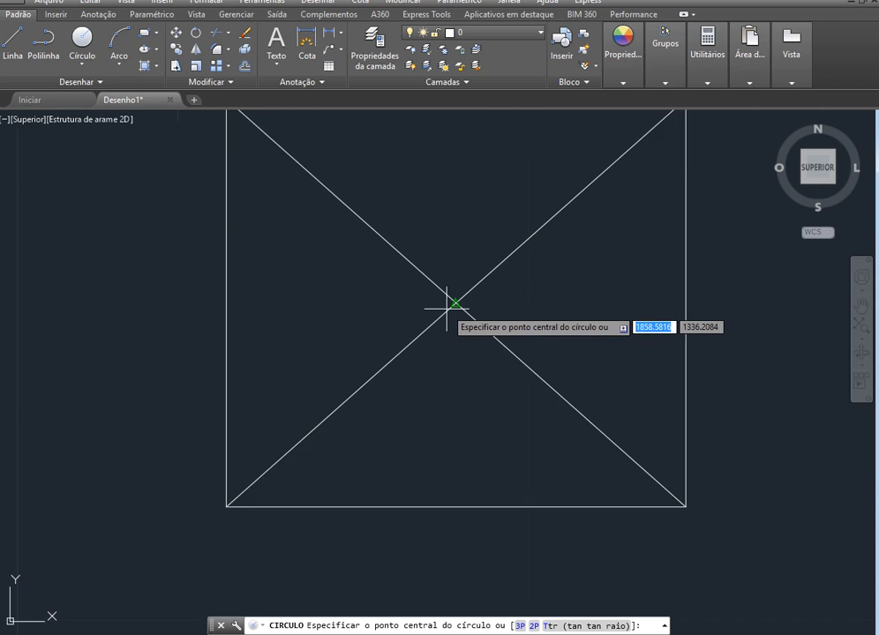
scroll(452, 304, down, 2)
scroll(458, 292, up, 2)
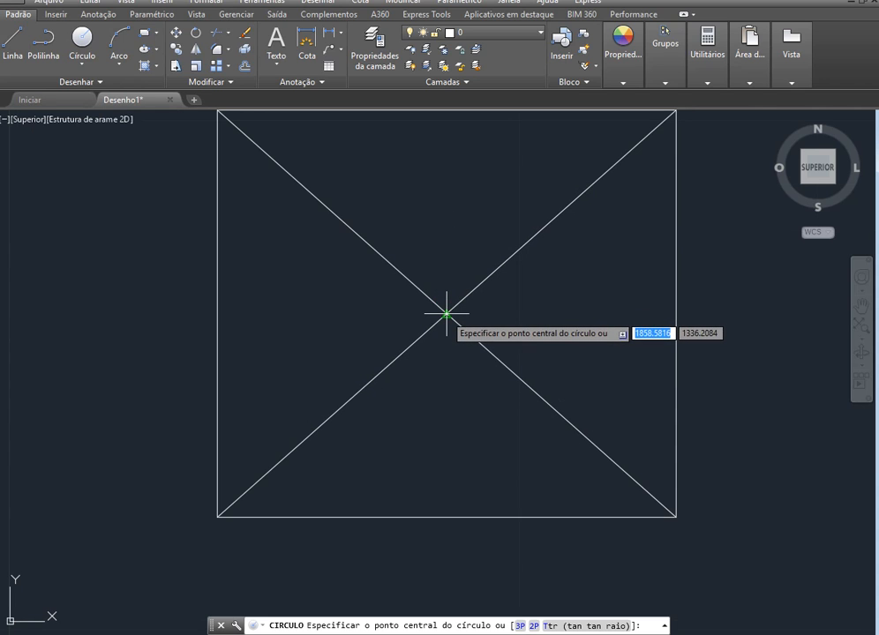
click(447, 313)
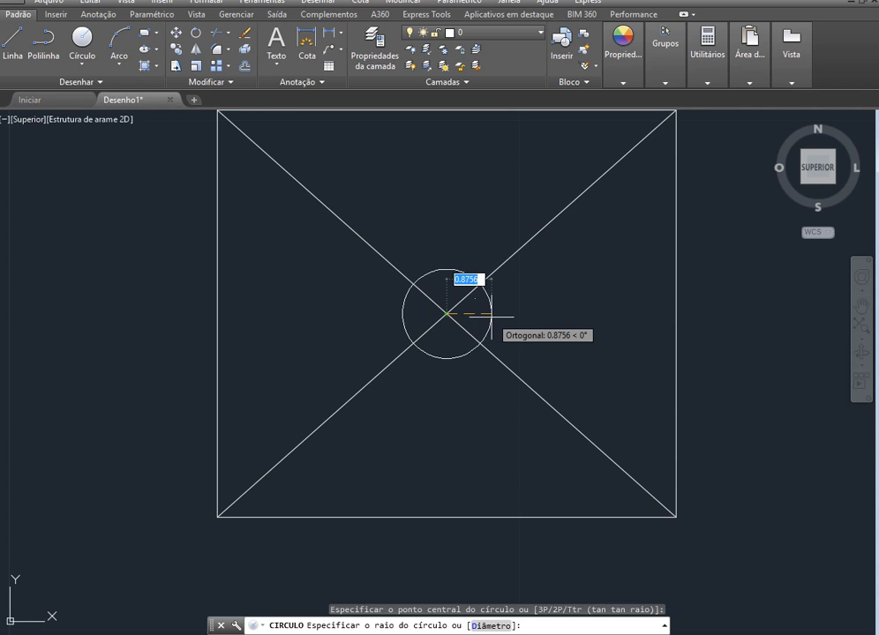
key(alt+Tab)
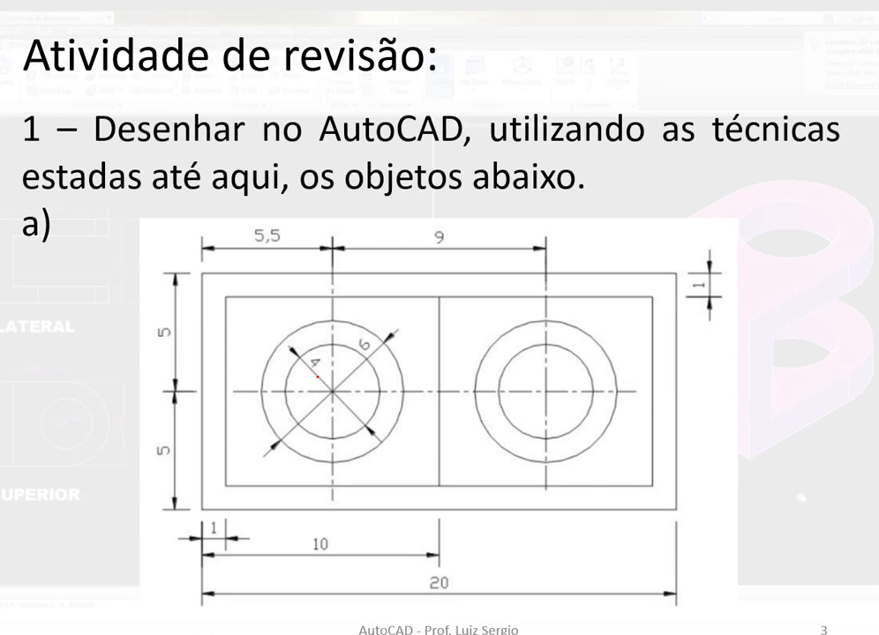
key(alt+Tab)
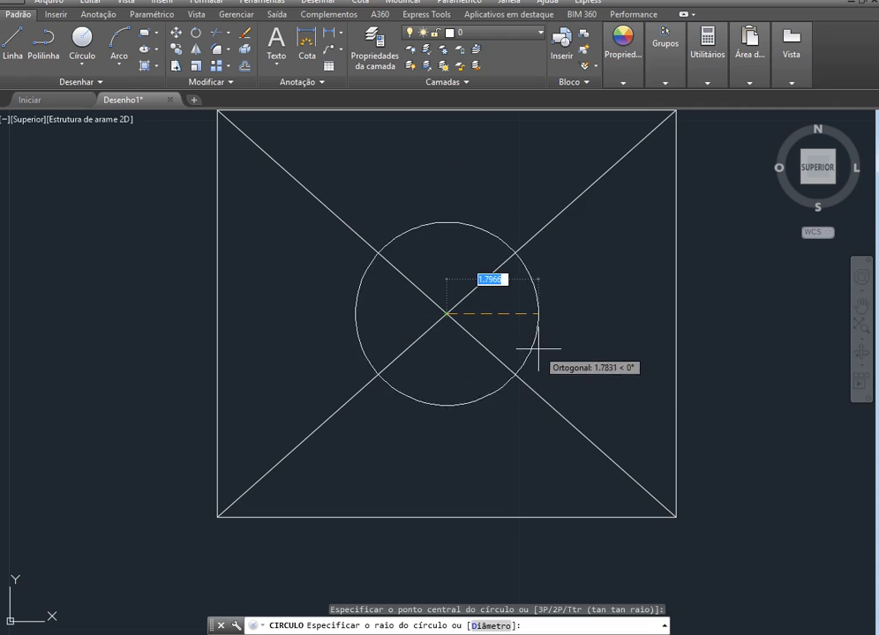
text(2)
key(Return)
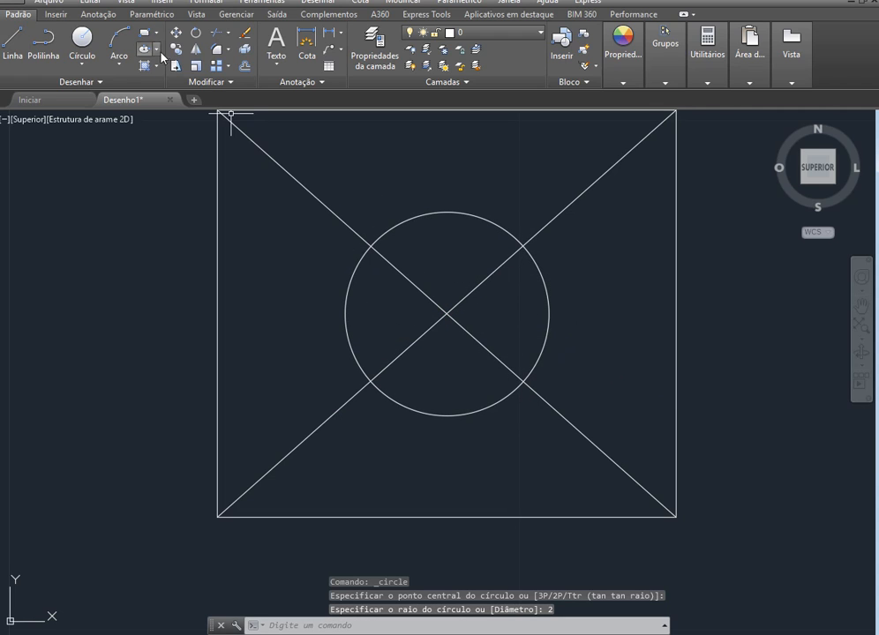
Step: Draw a concentric circle by centre and diameter at the diagonals' intersection, with diameter 6
click(80, 65)
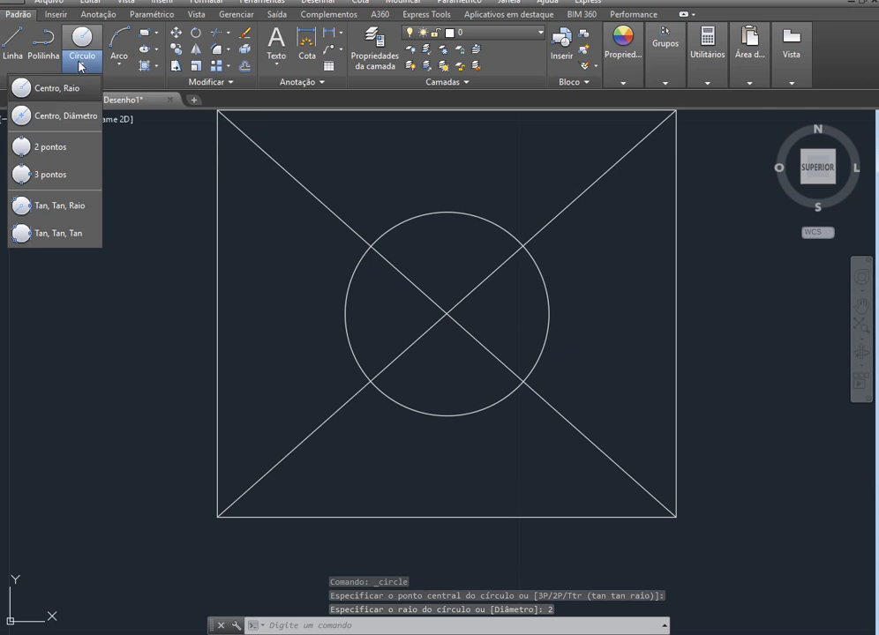
click(63, 116)
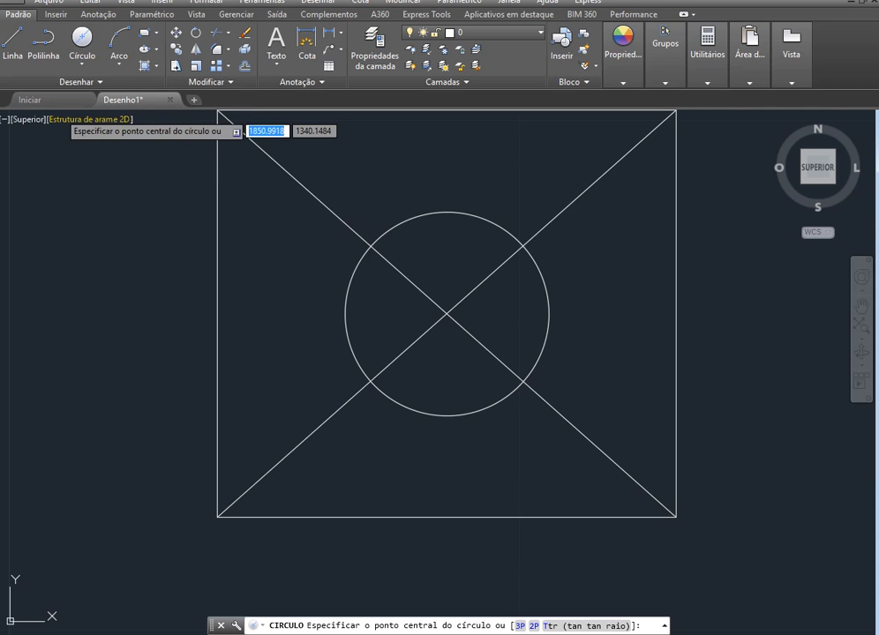
click(448, 314)
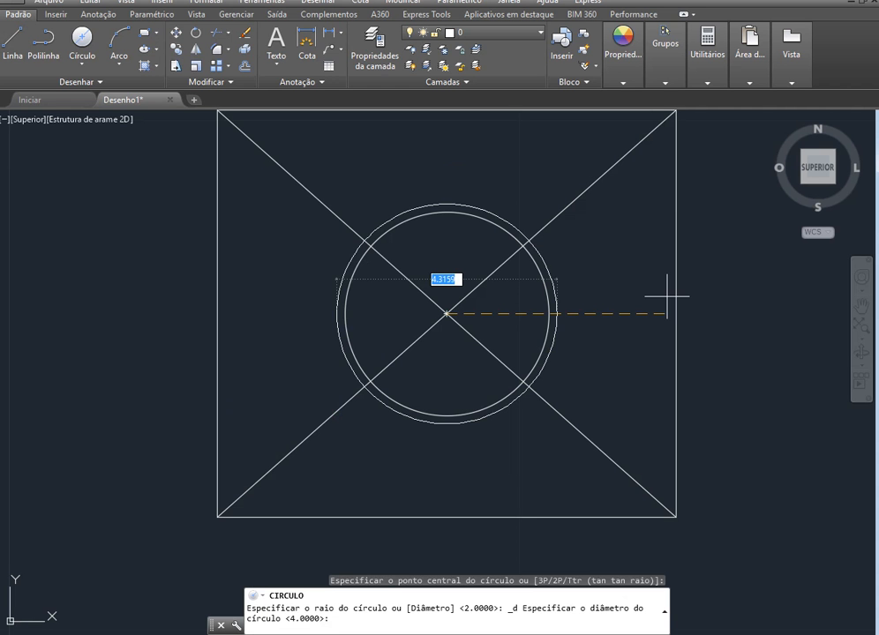
text(6)
key(Return)
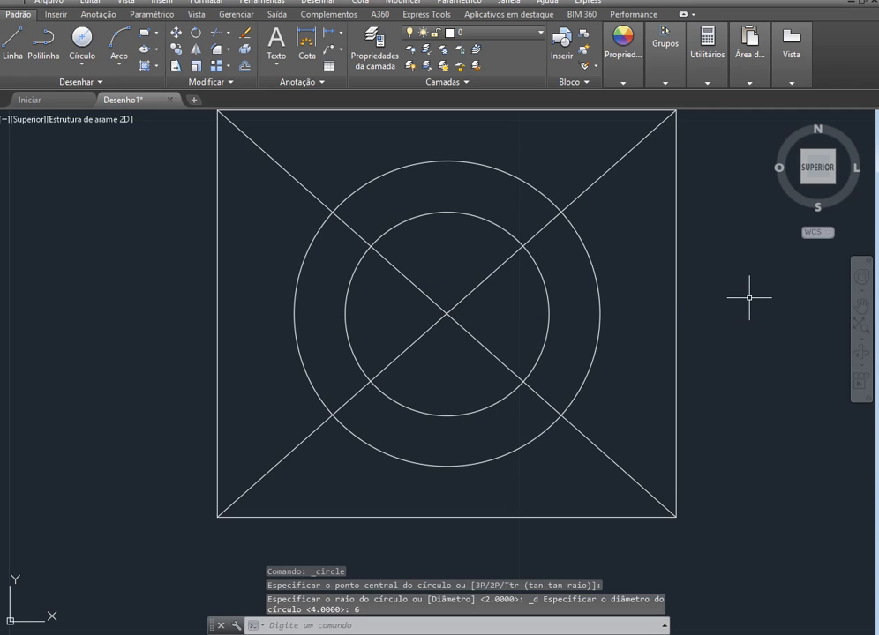
key(Escape)
key(Escape)
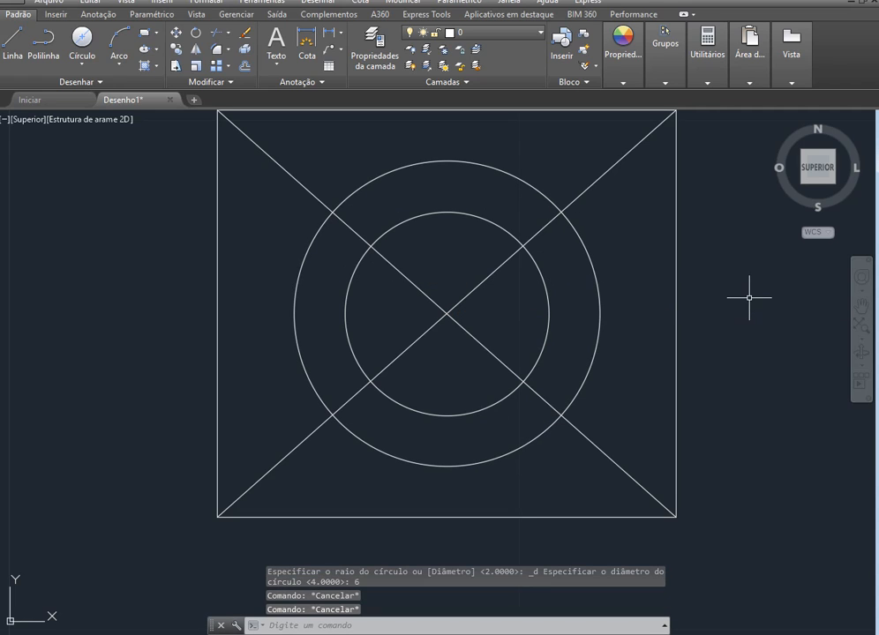
Step: Delete both diagonal construction lines from the rectangle
click(589, 435)
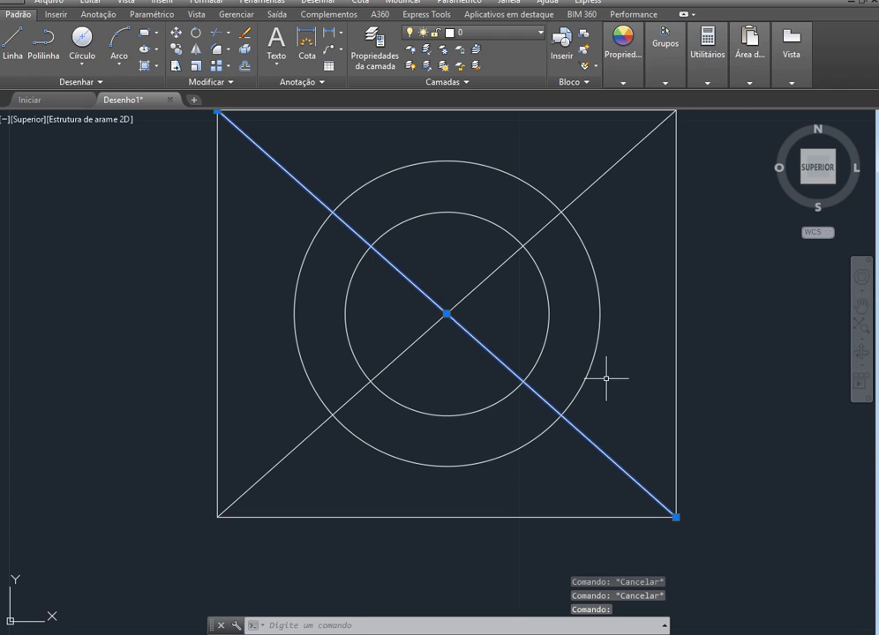
click(608, 166)
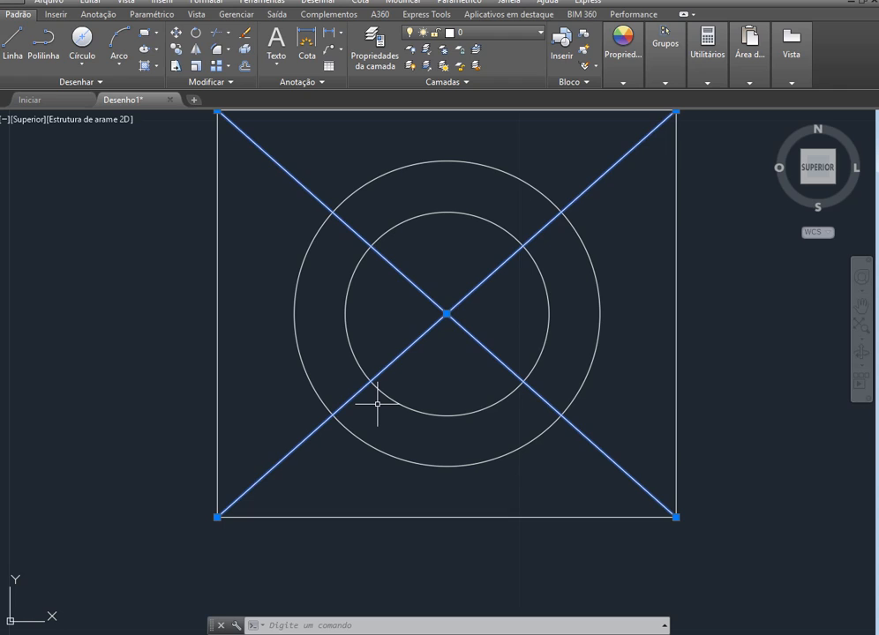
key(Delete)
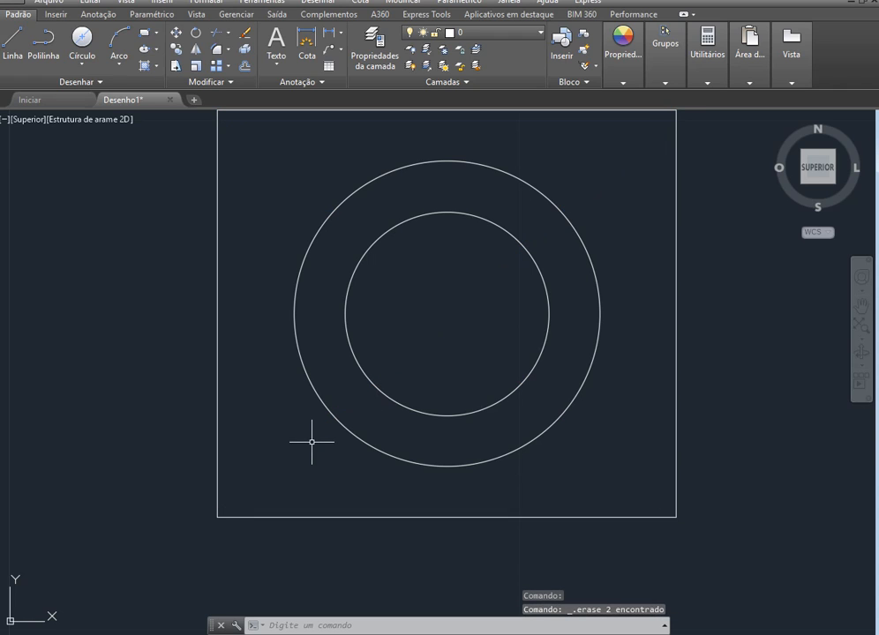
Step: Copy the rectangle's bottom, right and top edges and both circles from its lower-left corner to its lower-right corner
scroll(310, 440, down, 2)
scroll(524, 314, up, 2)
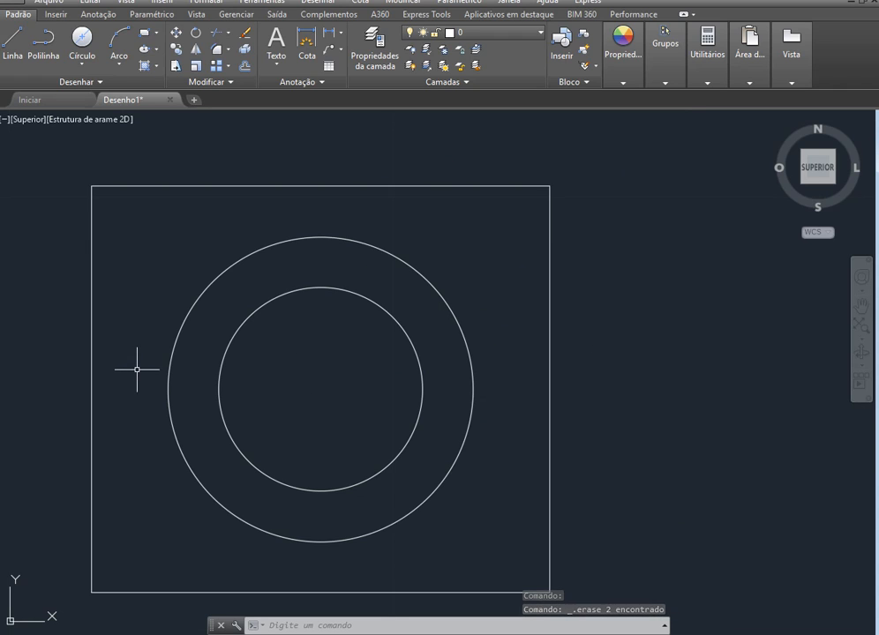
scroll(138, 367, down, 2)
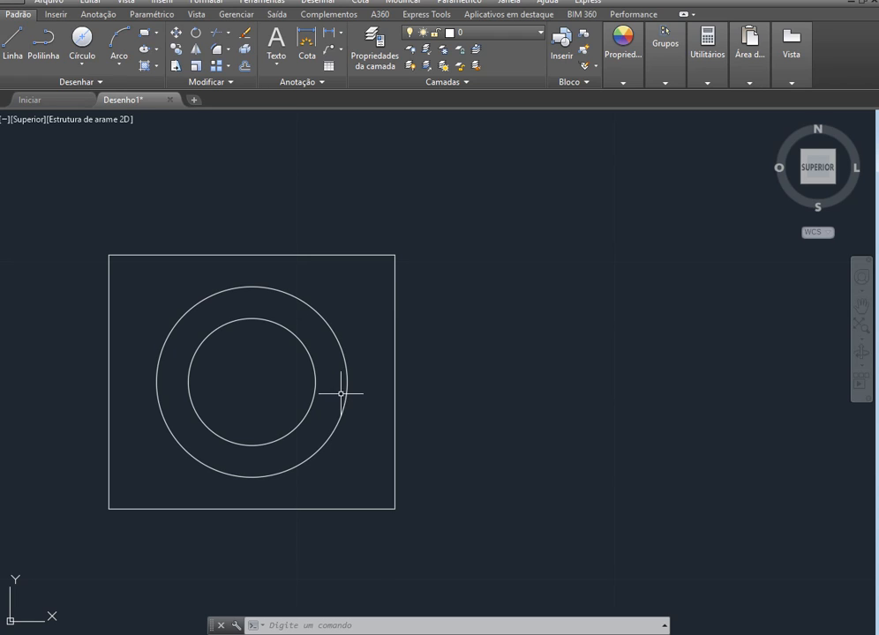
click(176, 48)
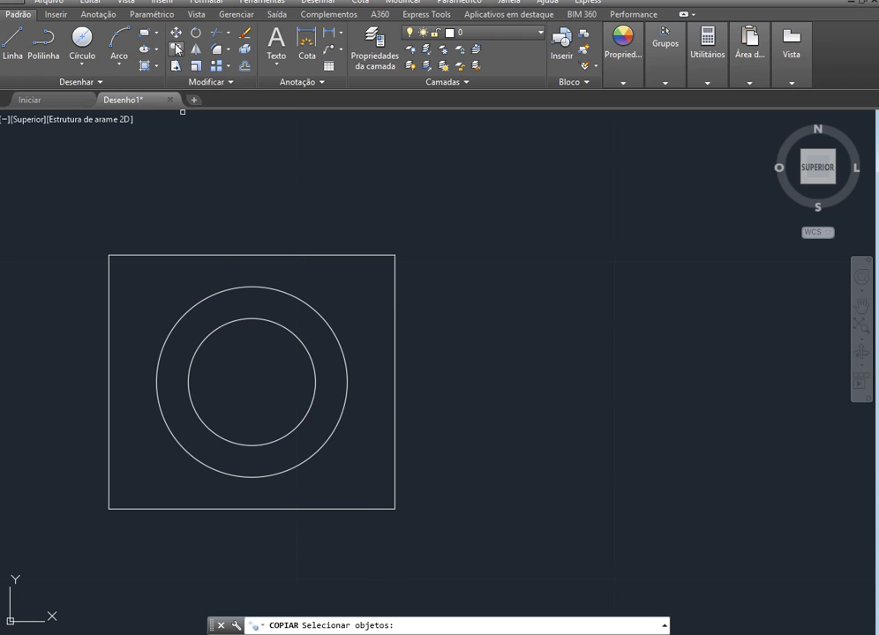
click(238, 509)
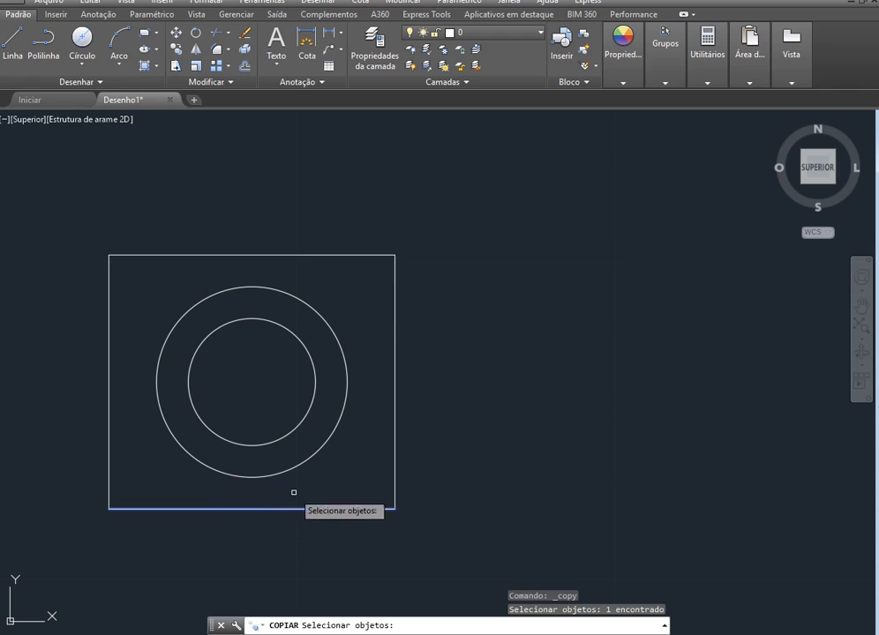
click(394, 390)
click(324, 255)
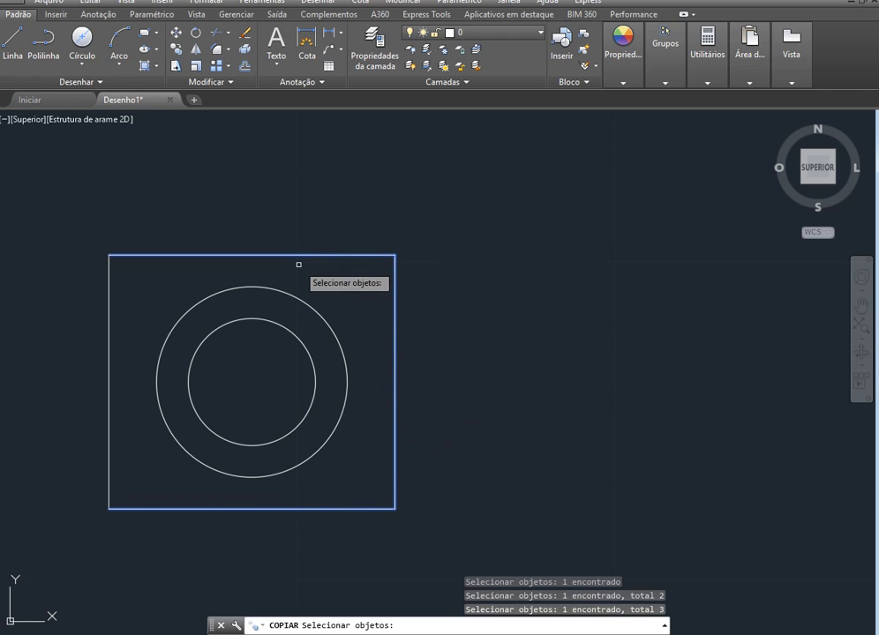
click(276, 324)
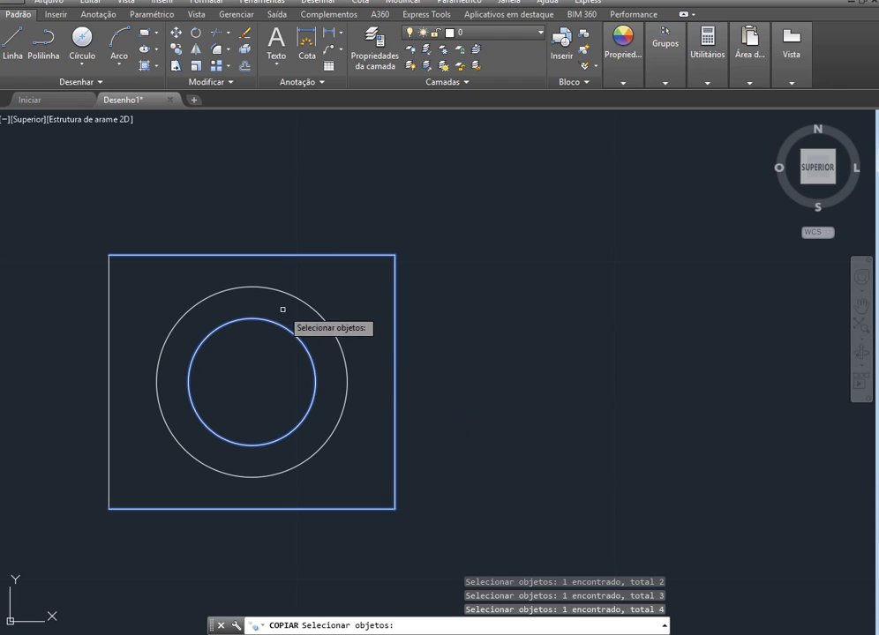
click(288, 294)
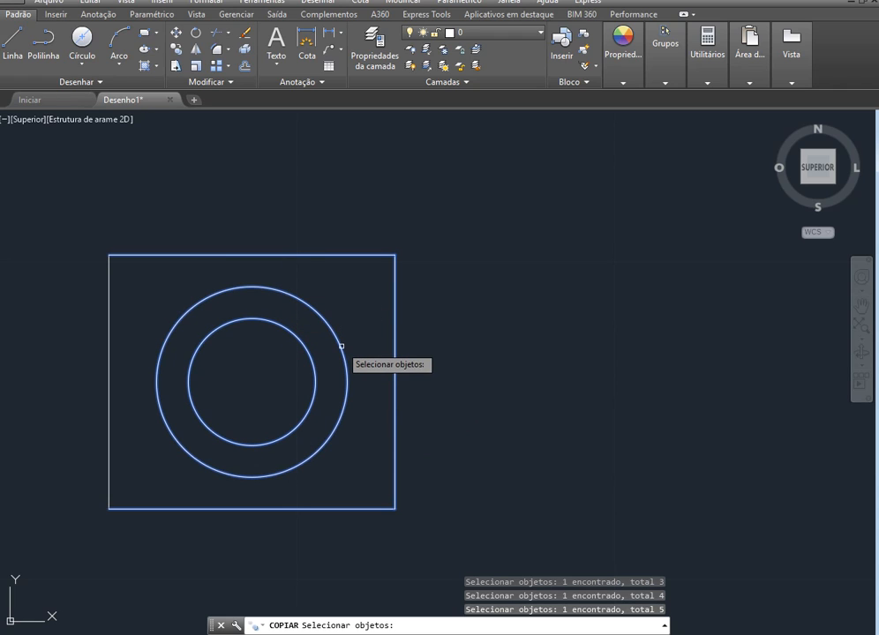
key(Return)
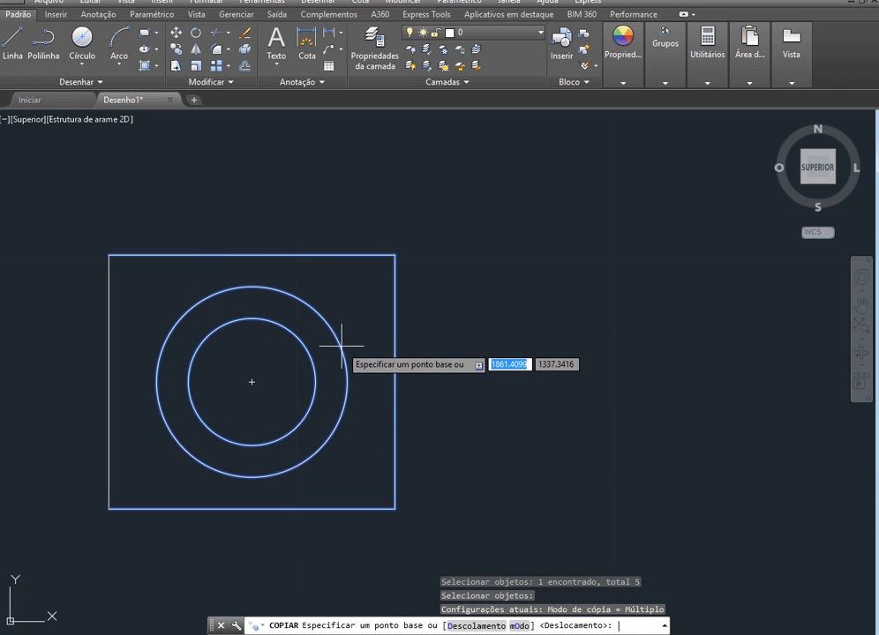
click(108, 509)
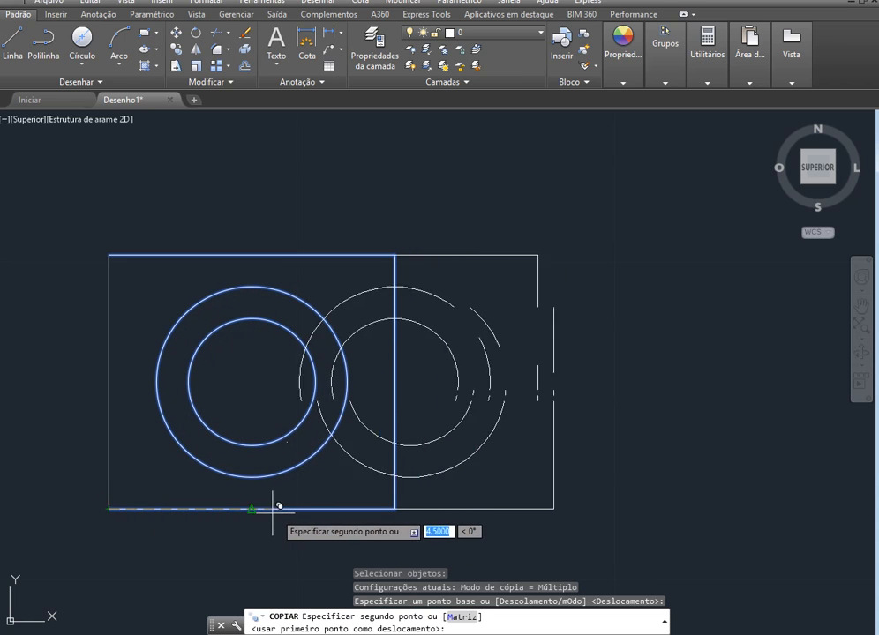
click(402, 502)
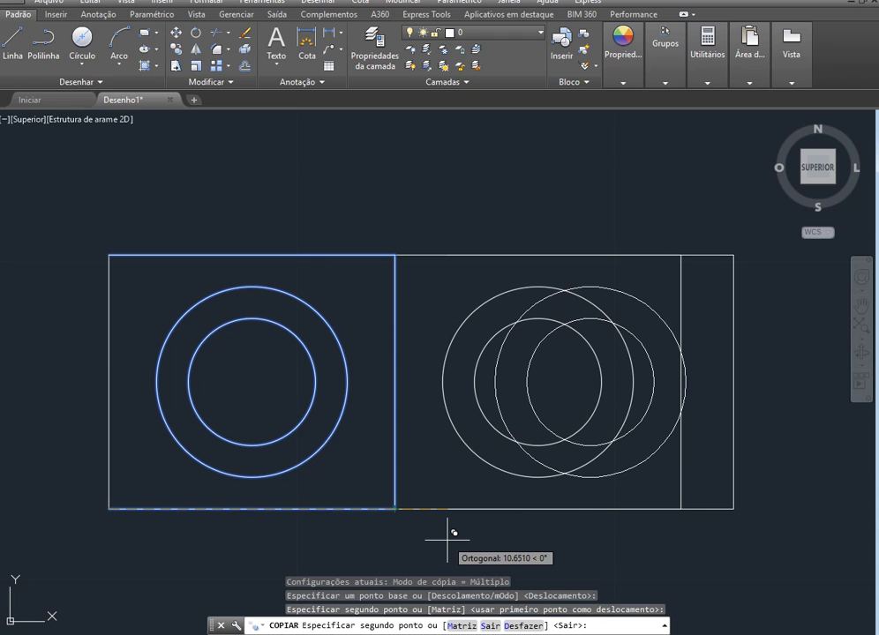
key(Escape)
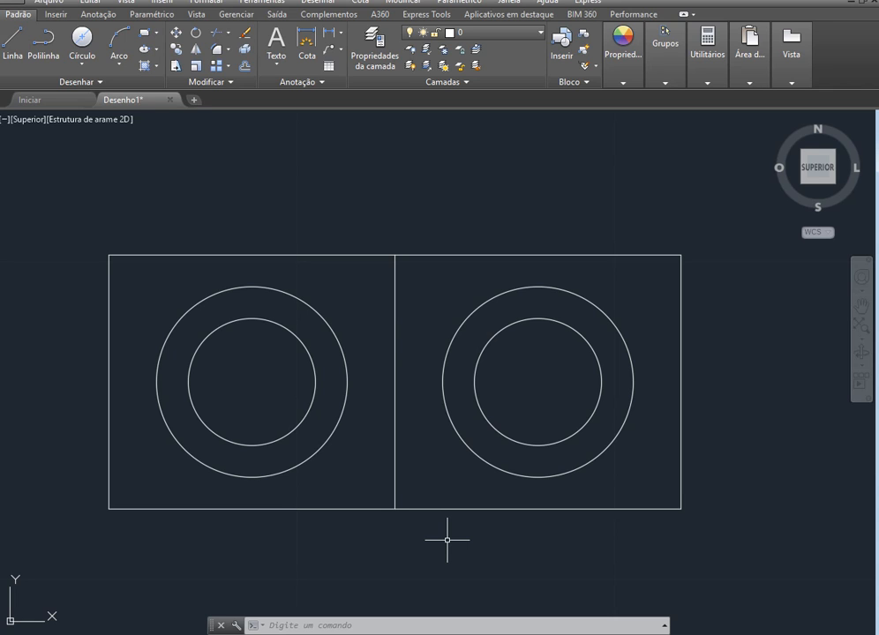
Step: Check the frame offset on the exercise slide and draw a 1-unit line straight down from the shared dividing edge's lower end
key(alt+Tab)
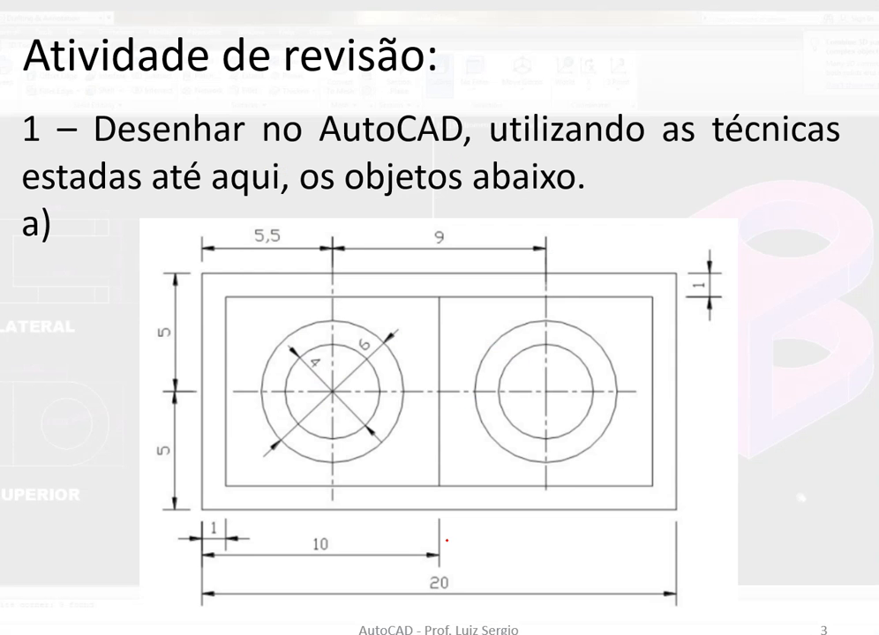
key(alt+Tab)
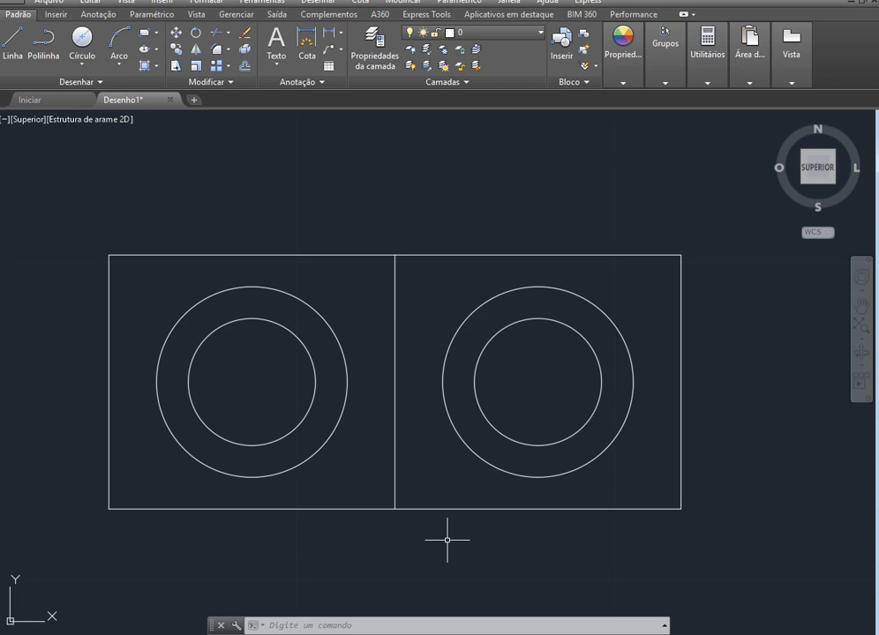
key(alt+Tab)
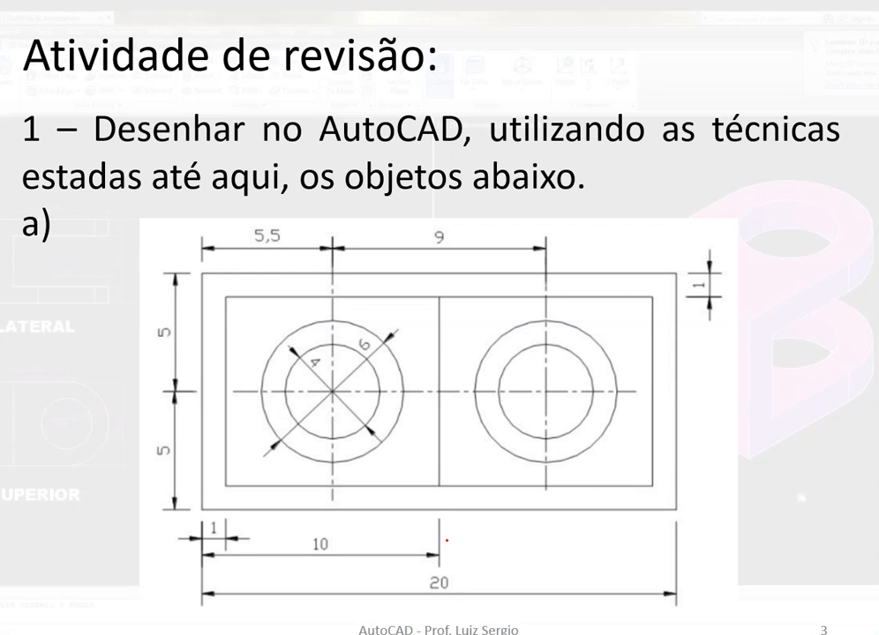
key(alt+Tab)
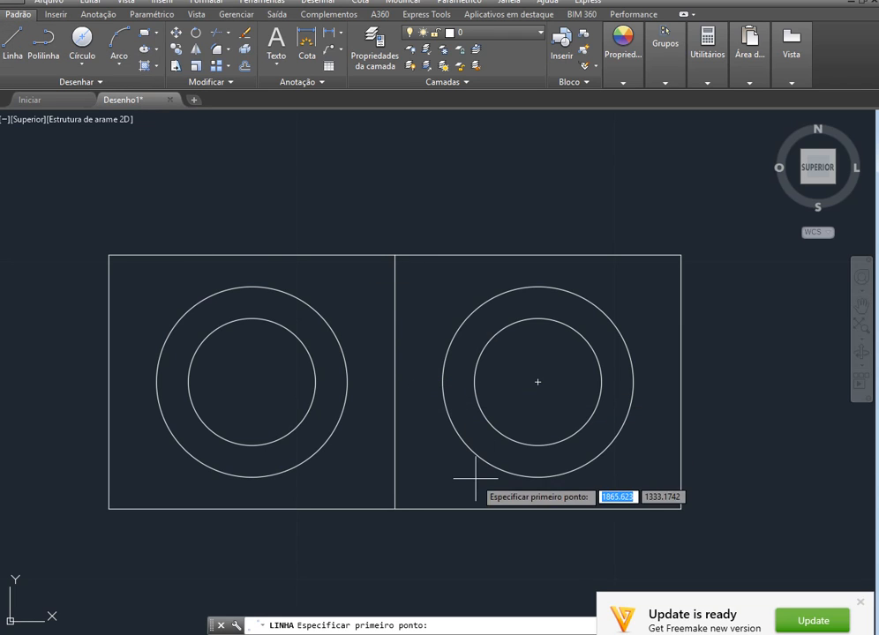
click(394, 509)
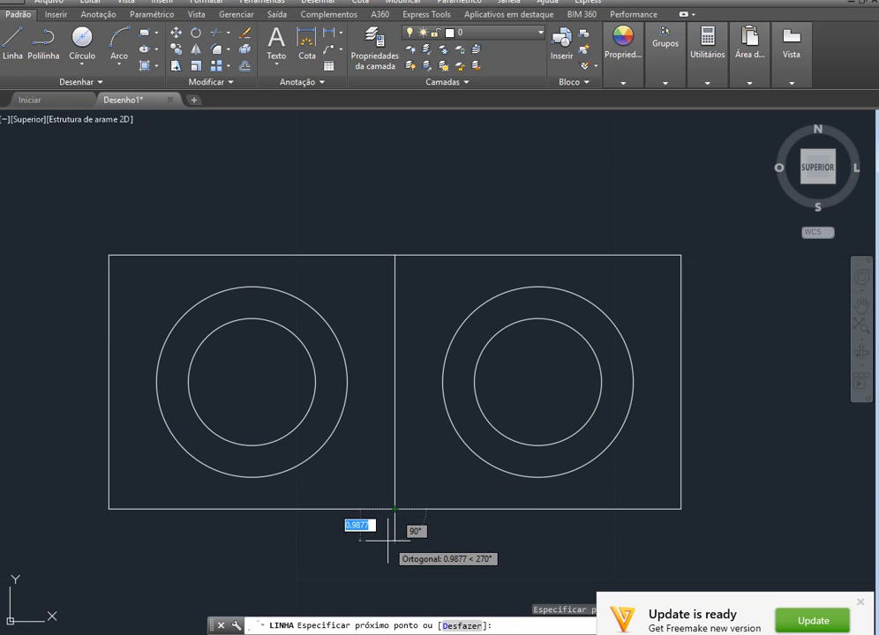
click(389, 538)
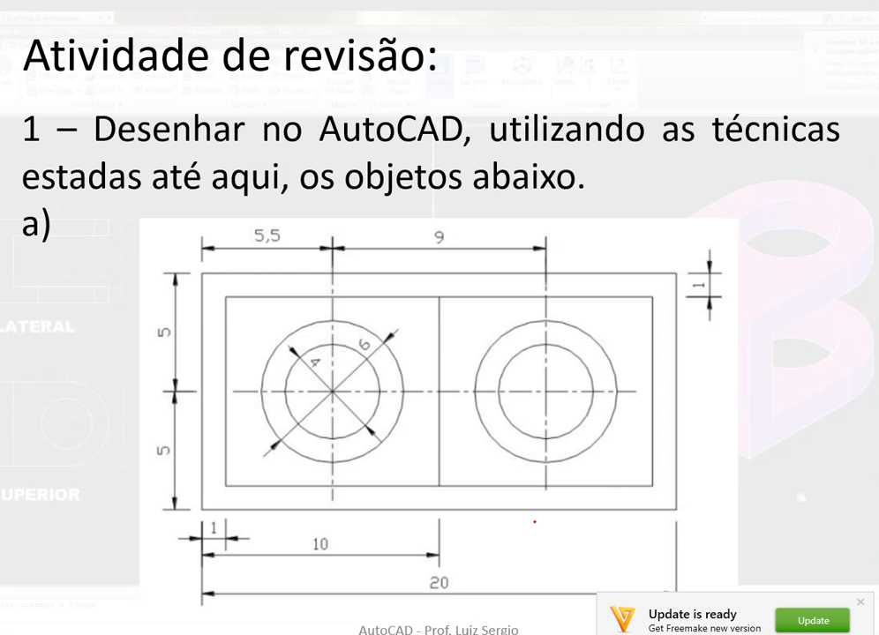
Step: Dismiss the update notification and mark the outer frame's bottom edge, its midpoint and the 20 and 10 dimensions on the exercise slide
key(Right)
key(Left)
click(860, 603)
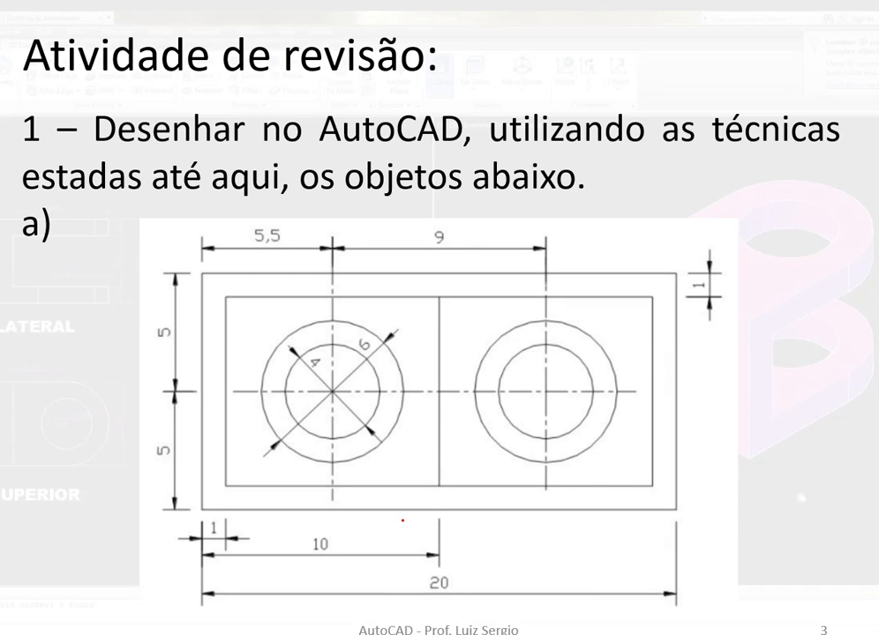
drag(201, 510, 692, 512)
mouse_move(446, 575)
mouse_down()
mouse_move(426, 579)
mouse_move(427, 590)
mouse_move(450, 590)
mouse_move(448, 575)
mouse_up()
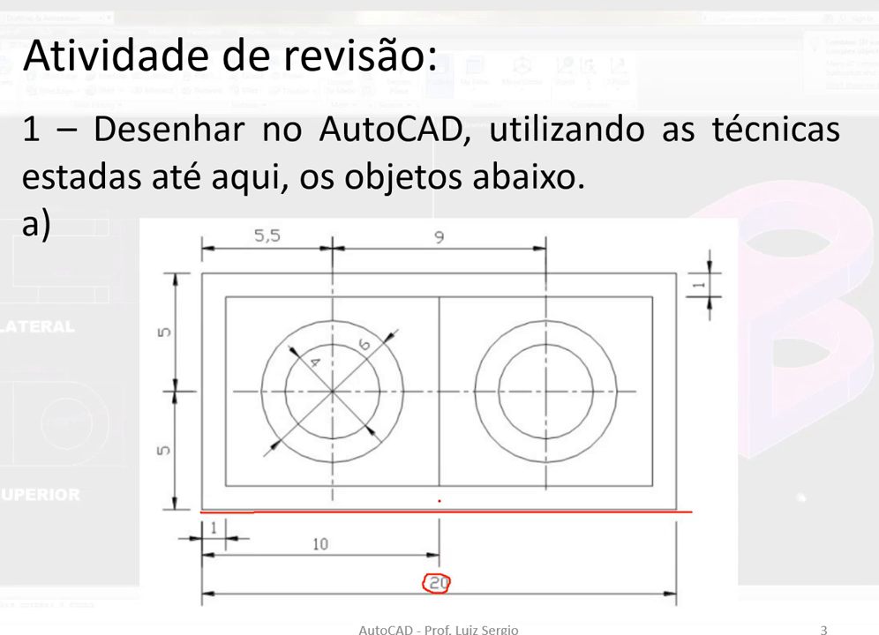
drag(438, 505, 438, 536)
mouse_move(310, 534)
mouse_down()
mouse_move(304, 550)
mouse_move(339, 549)
mouse_move(307, 531)
mouse_up()
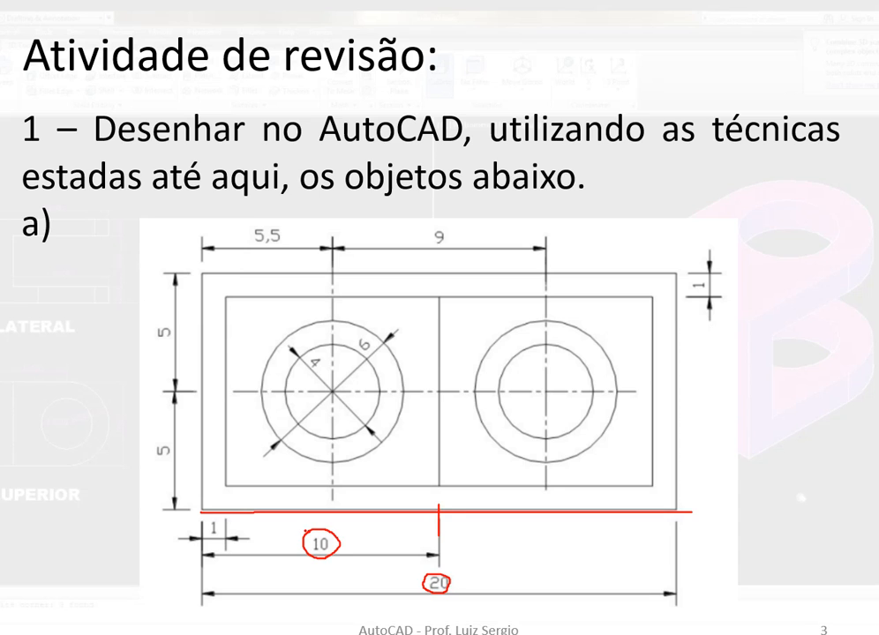
Step: Switch to AutoCAD and continue the line 10 units to the left as half of the frame's bottom edge
key(alt+Tab)
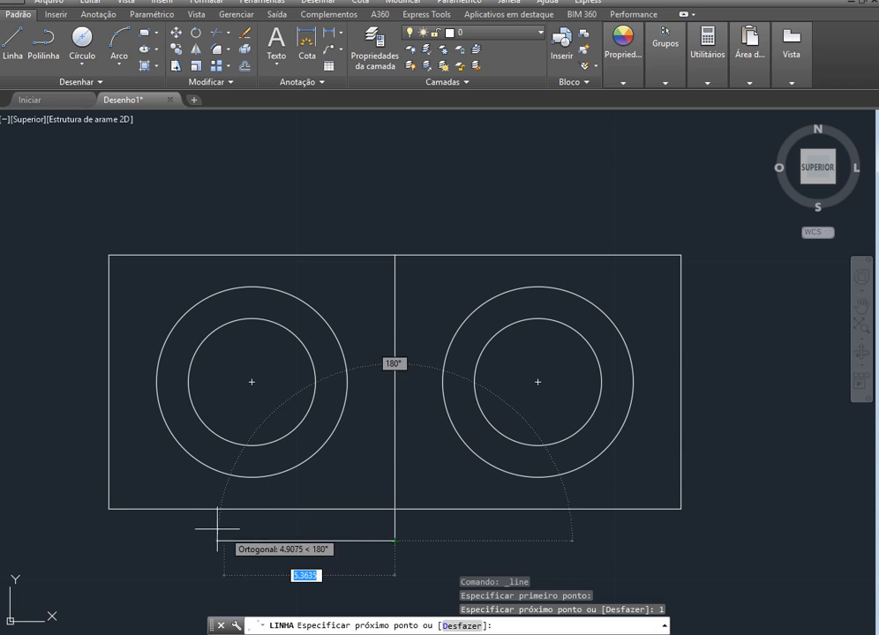
text(10)
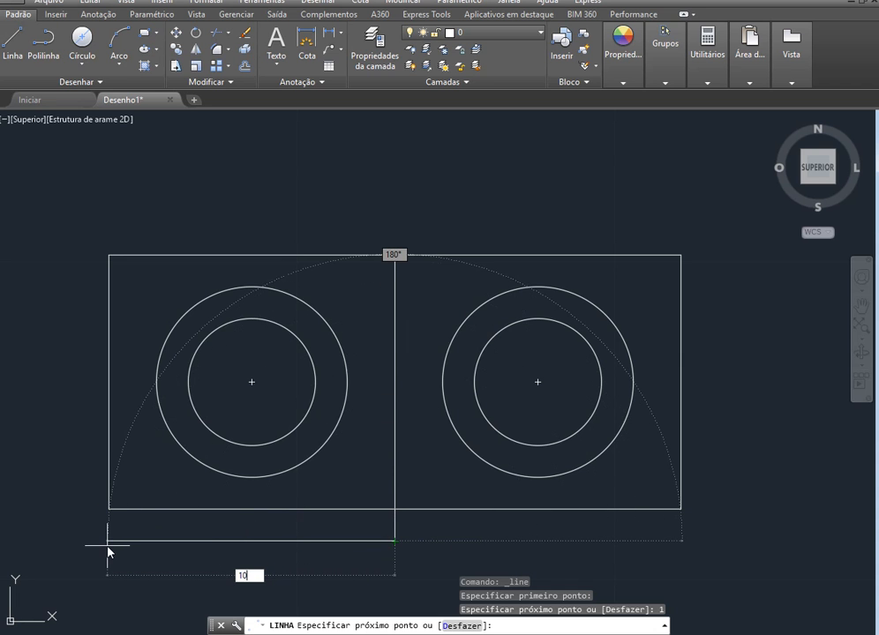
key(Return)
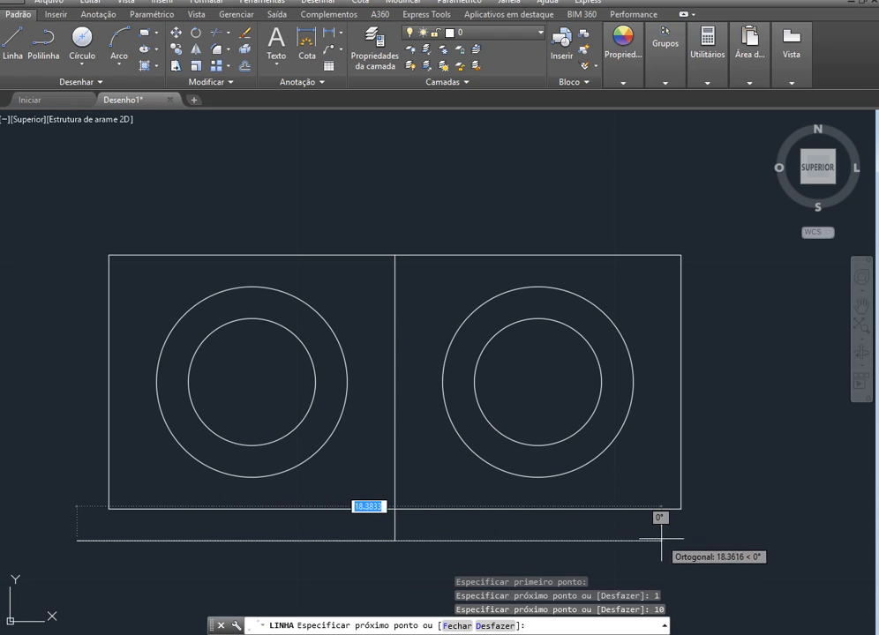
key(Escape)
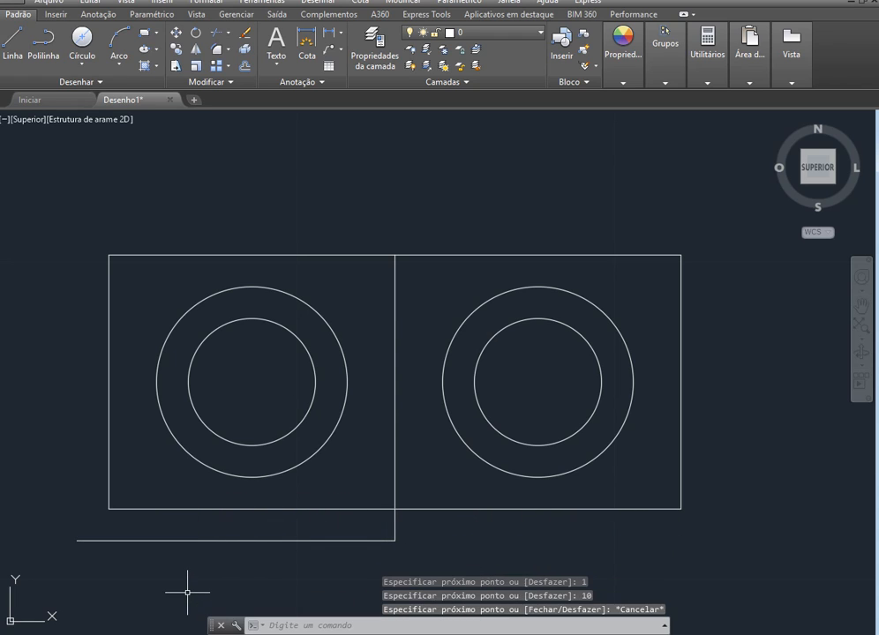
text(linha)
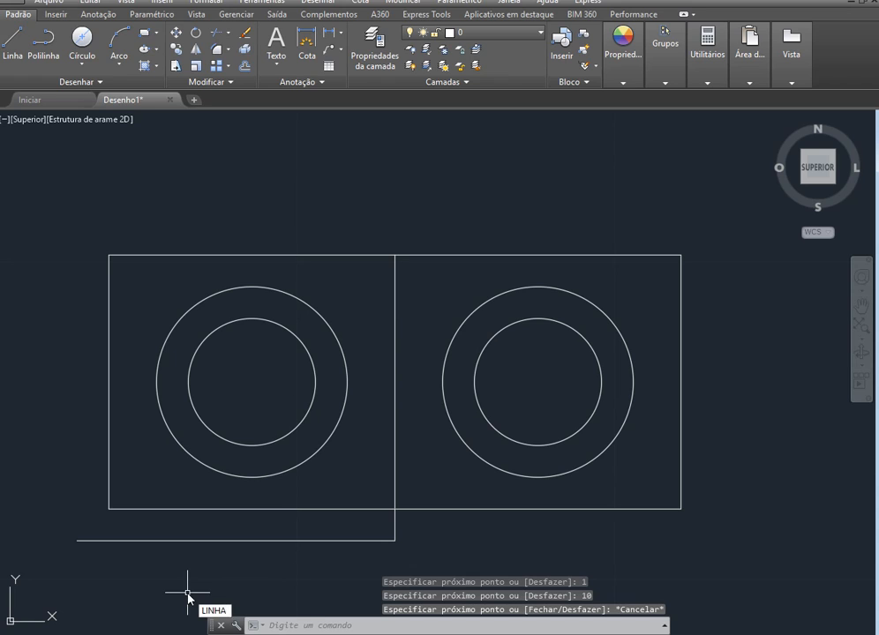
key(Return)
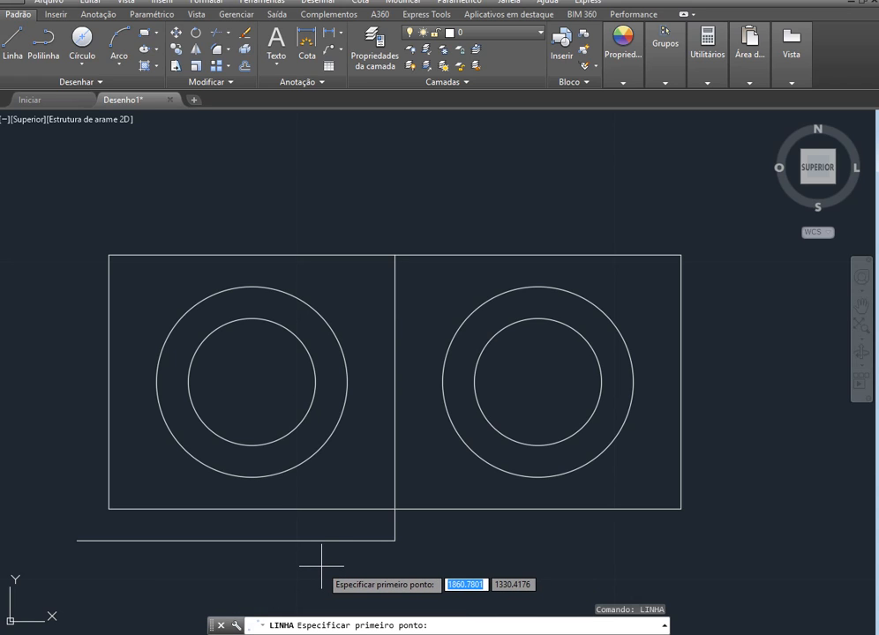
key(Escape)
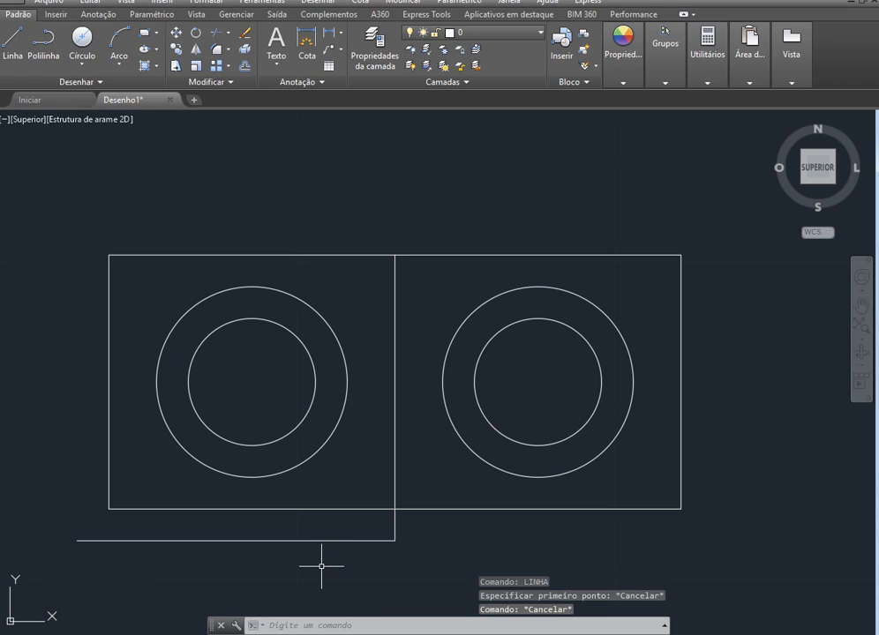
Step: Stretch the frame's bottom line 10 units further at its right end and delete the short vertical construction line
click(342, 539)
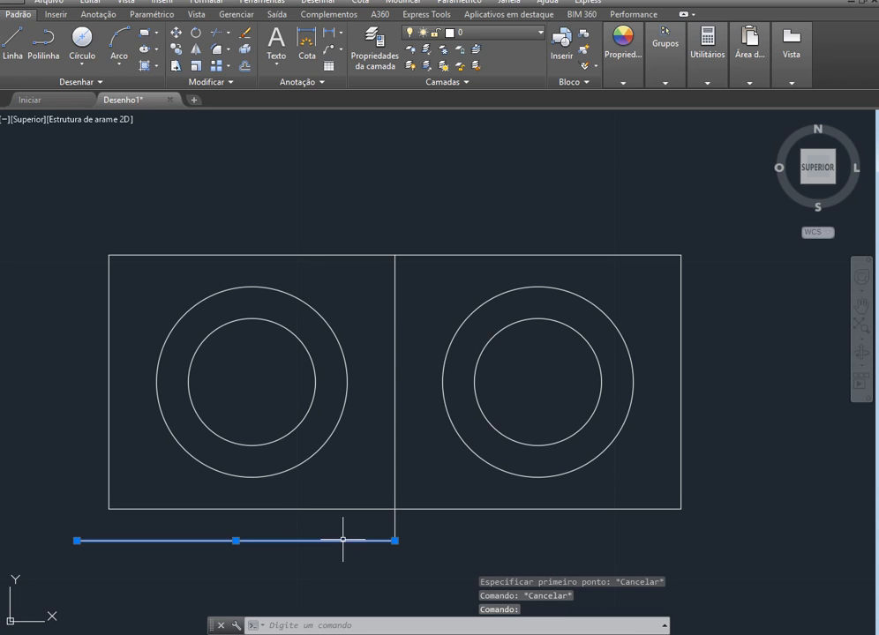
click(395, 540)
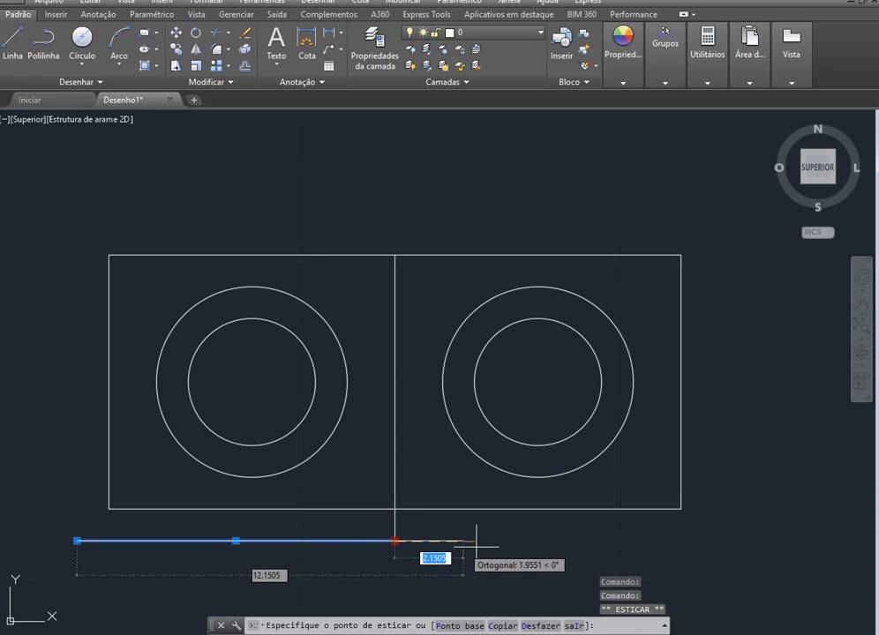
text(10)
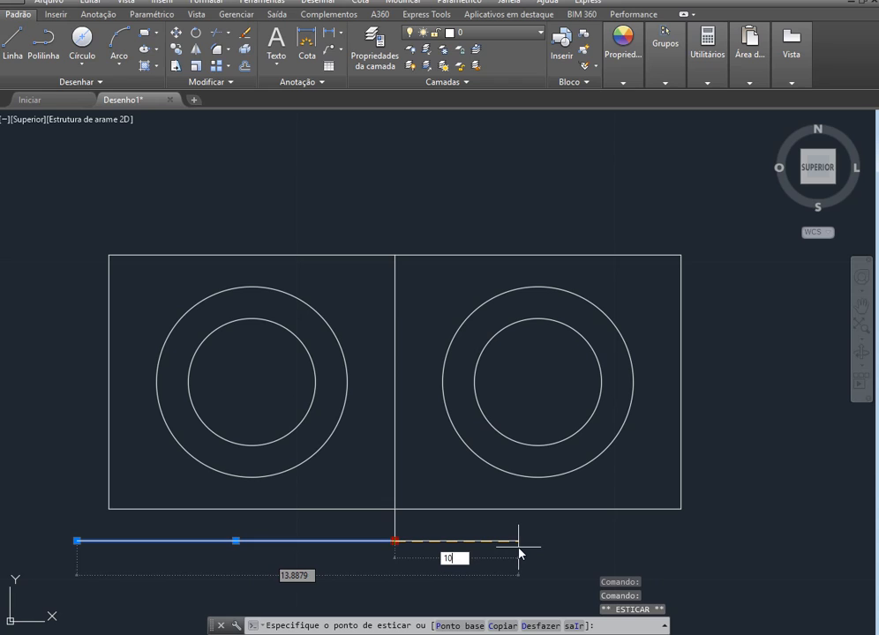
key(Return)
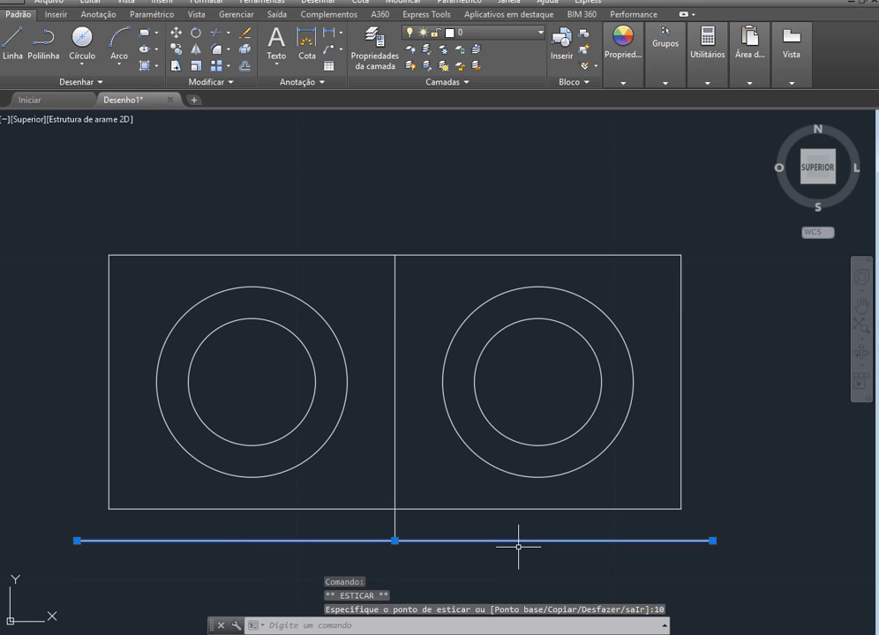
key(Escape)
key(Escape)
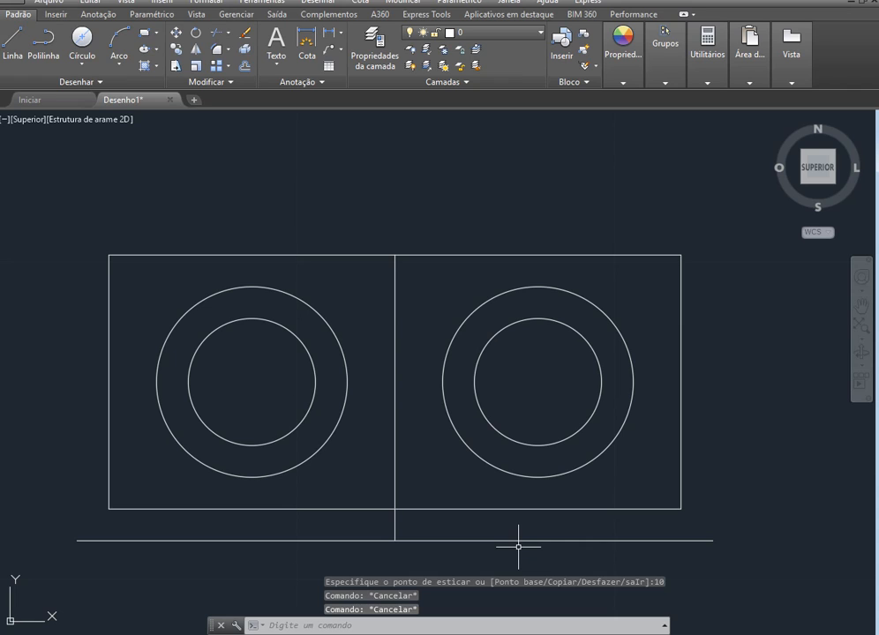
click(394, 526)
key(Delete)
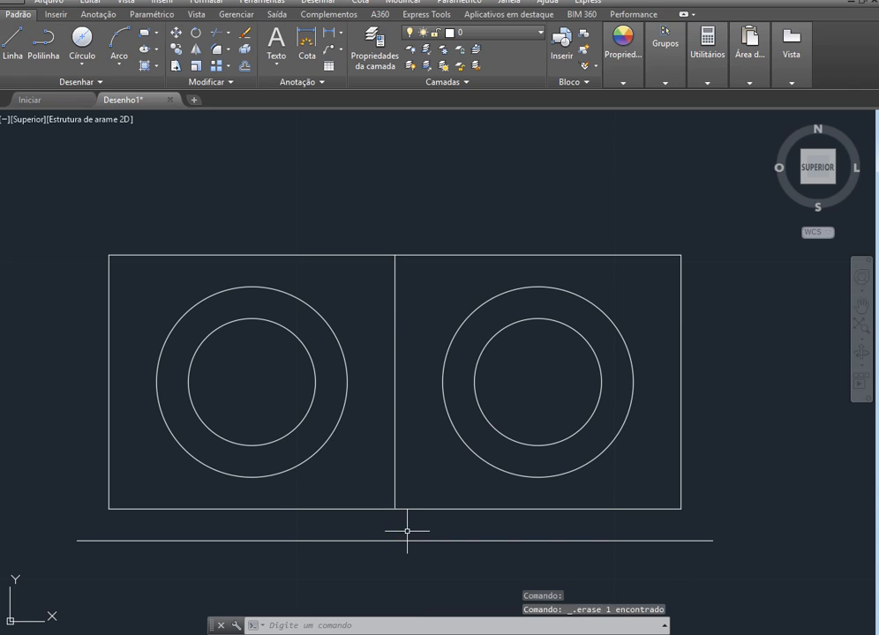
Step: Copy the frame's bottom line from its midpoint 10 units straight up, checking the height on the exercise slide
click(176, 49)
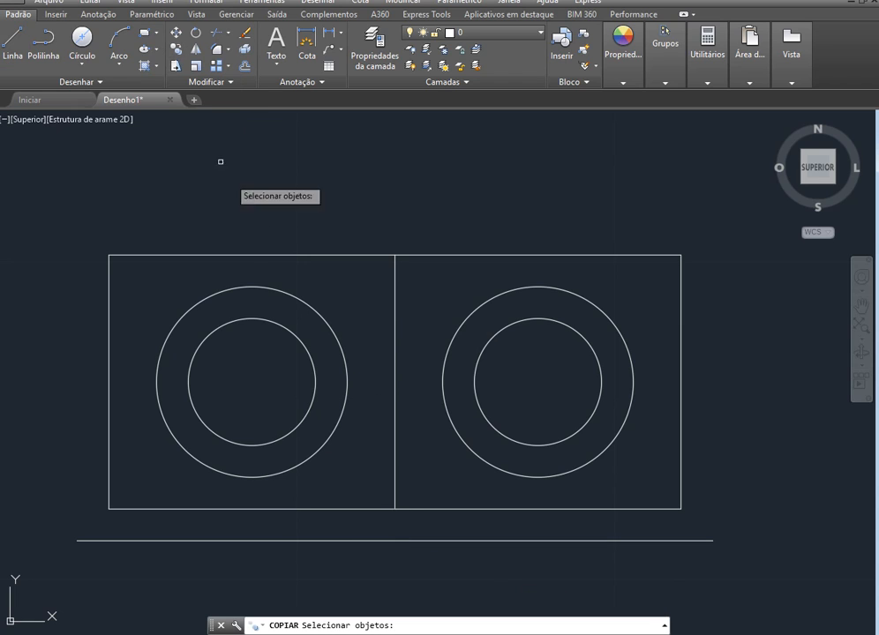
click(390, 541)
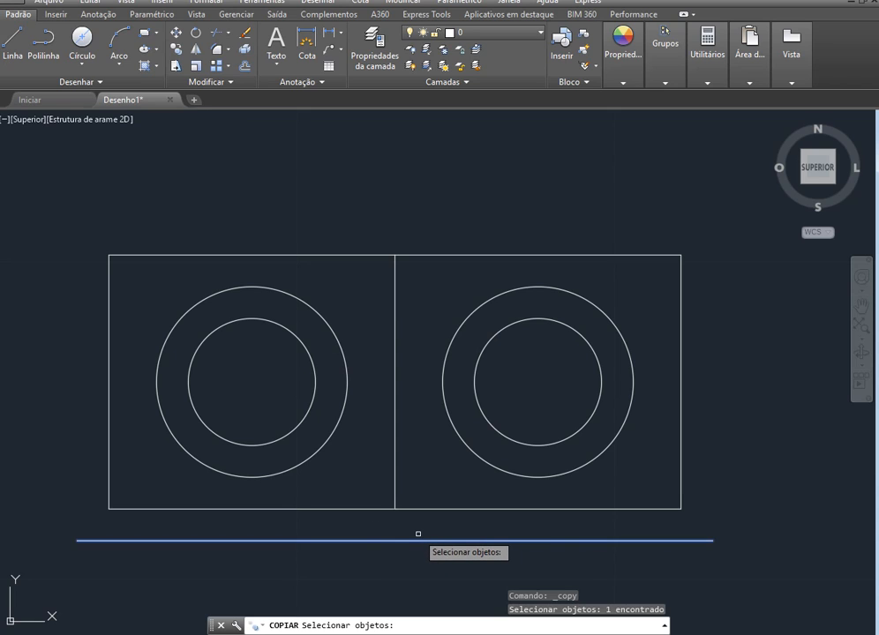
key(Return)
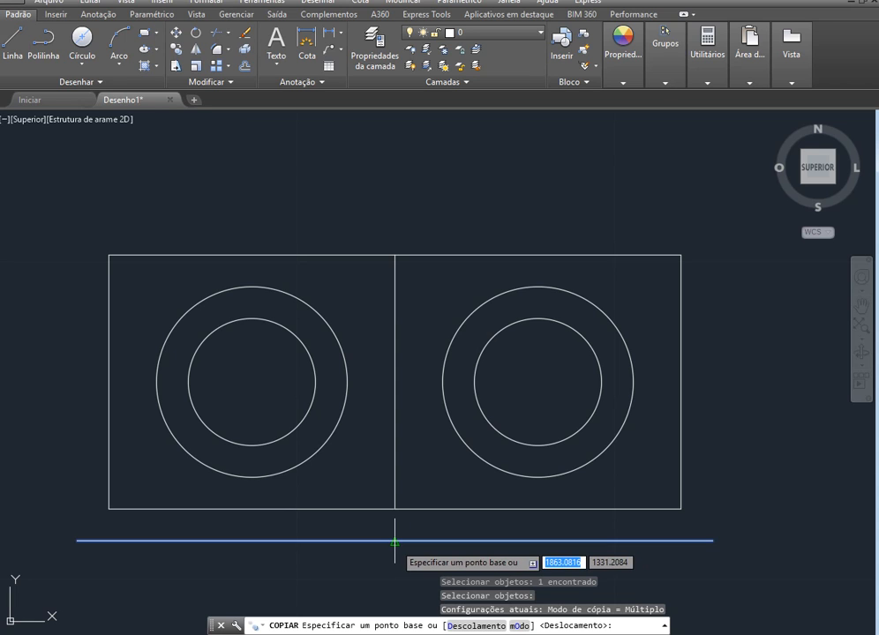
click(396, 539)
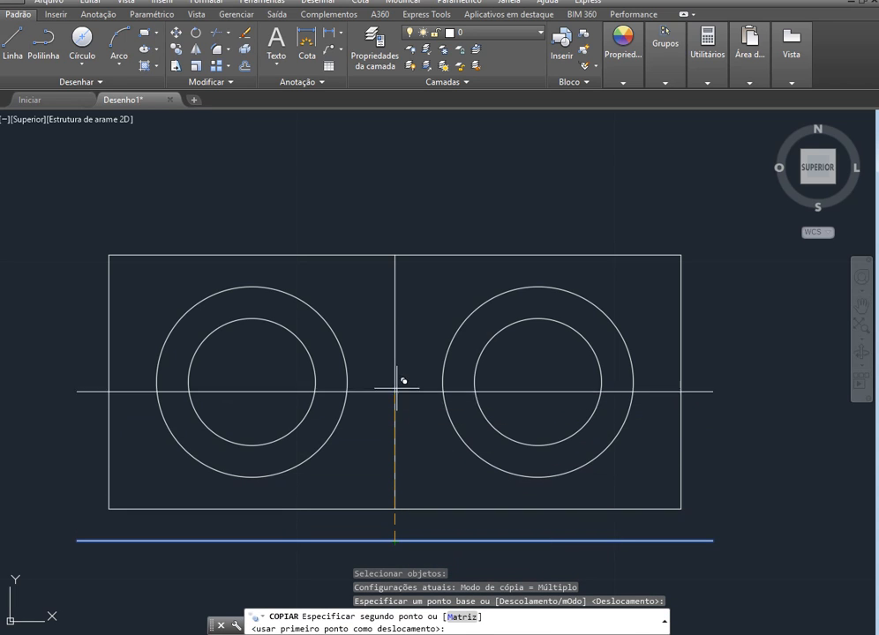
key(alt+Tab)
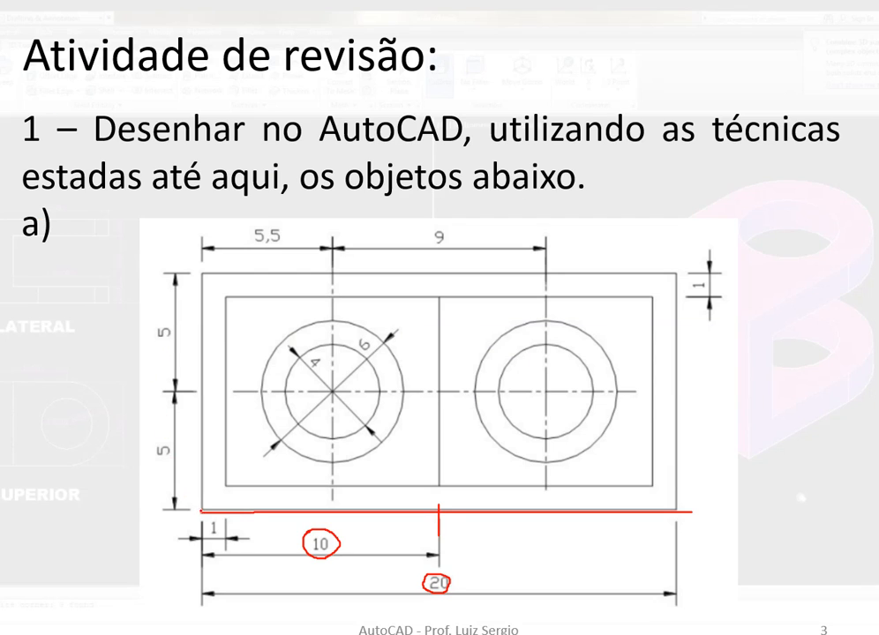
drag(199, 511, 257, 512)
drag(202, 274, 282, 275)
key(alt+Tab)
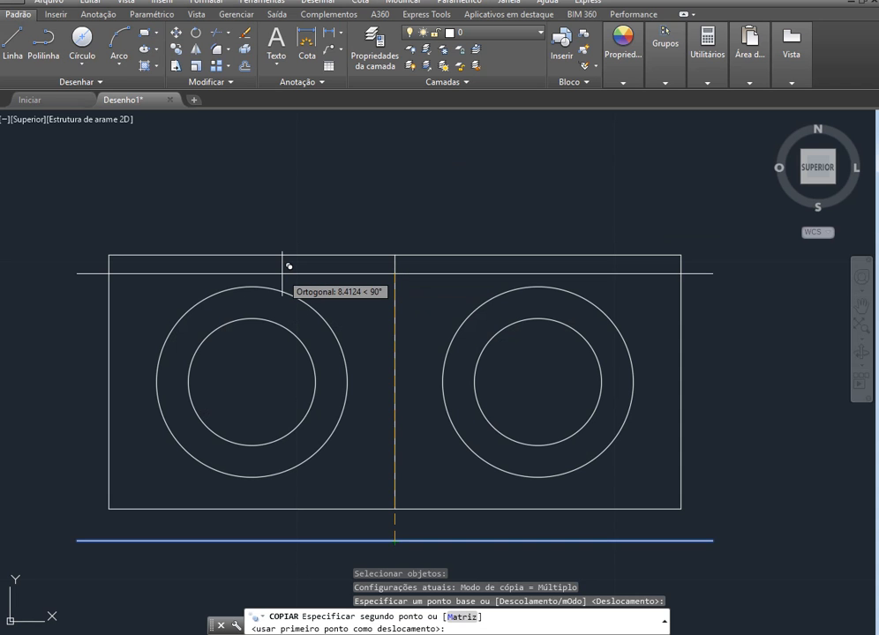
text(10)
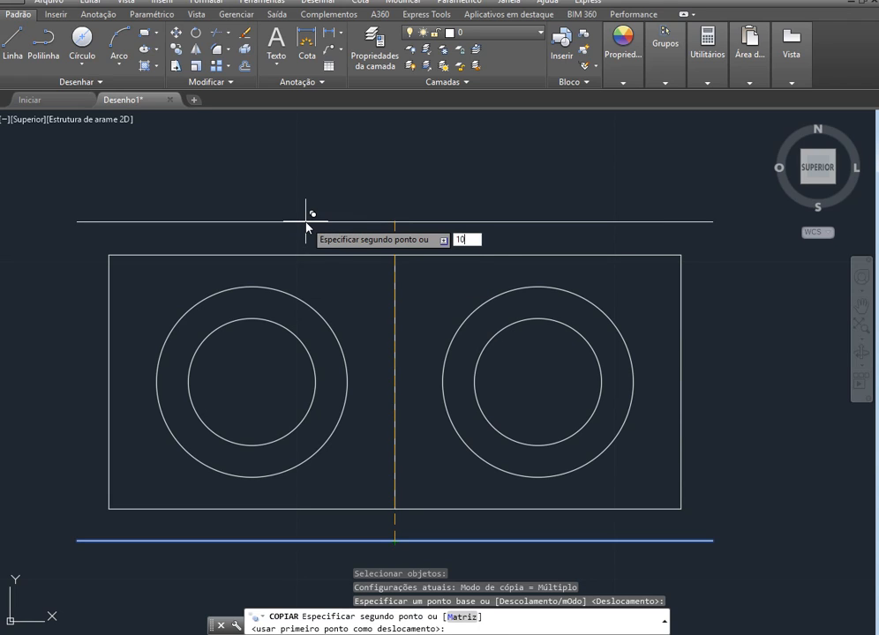
key(Return)
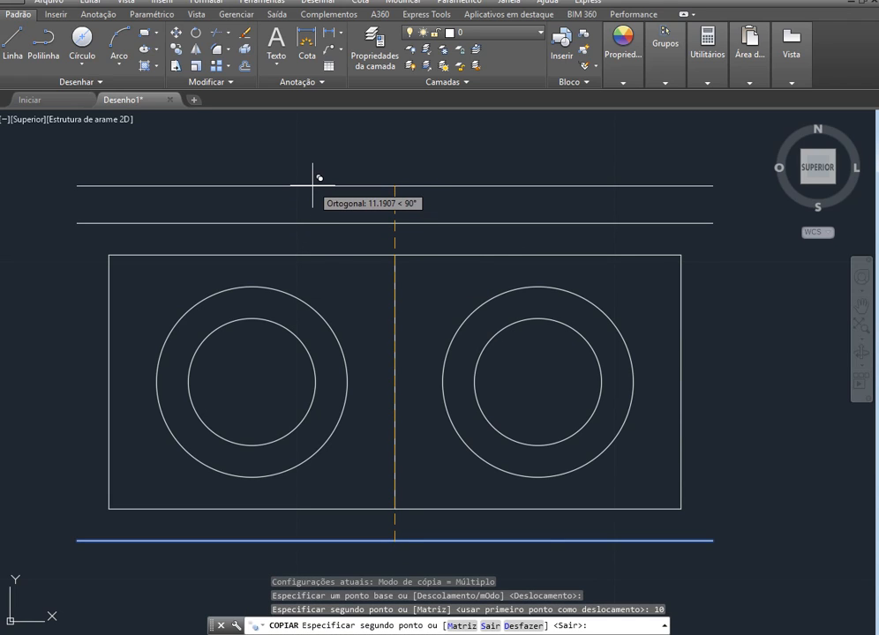
key(Escape)
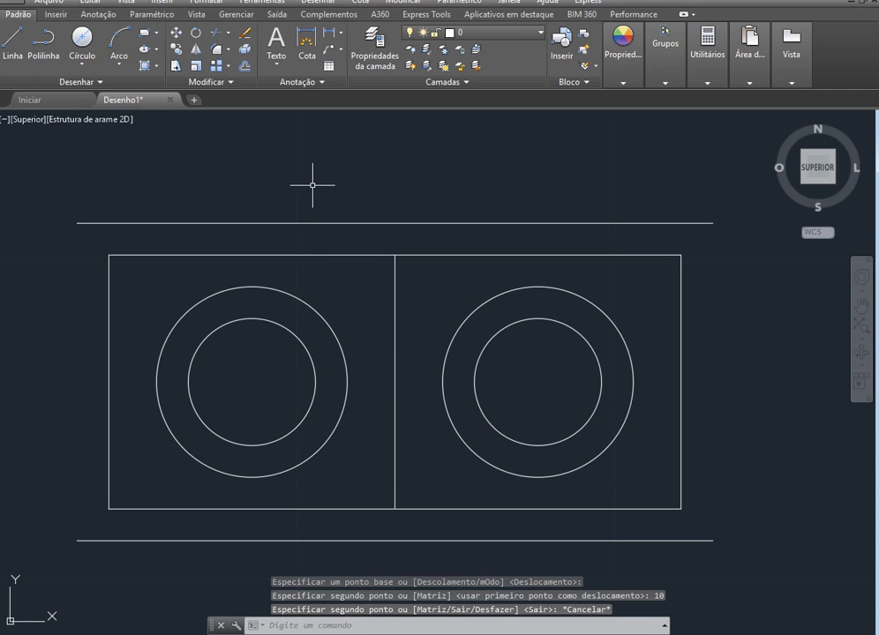
Step: Draw the frame's left side as a line joining the left ends of the top and bottom lines
key(Return)
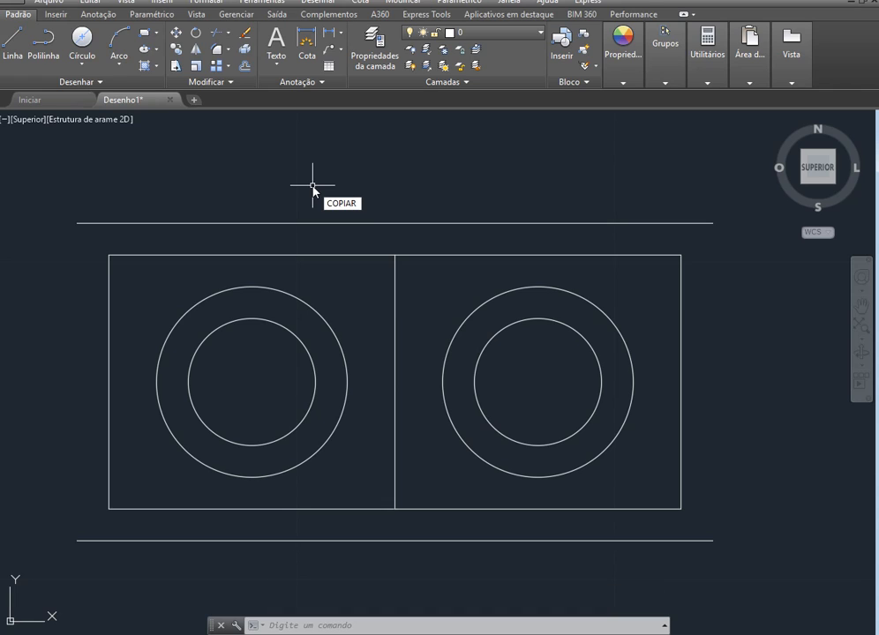
key(Up)
key(Up)
key(Return)
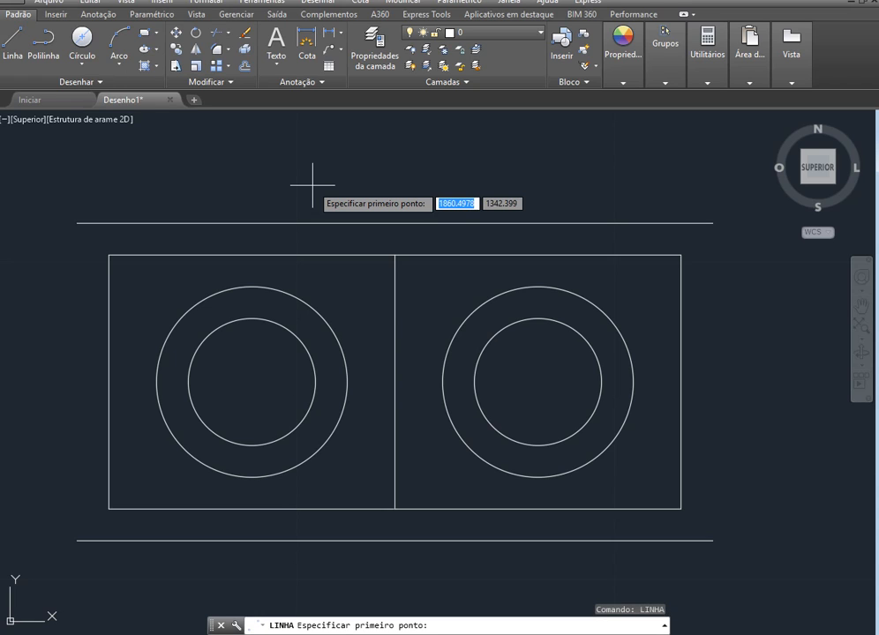
click(78, 224)
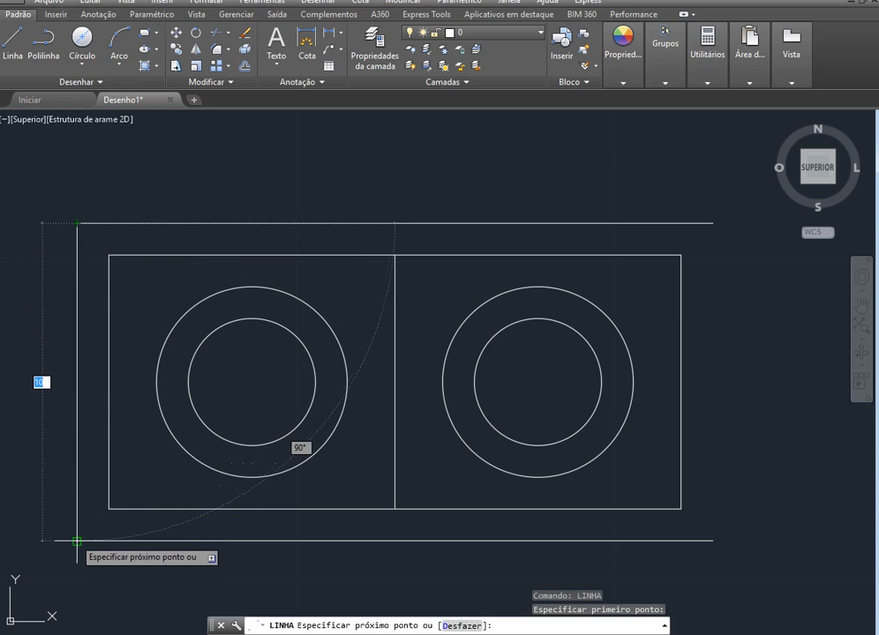
click(77, 541)
key(Escape)
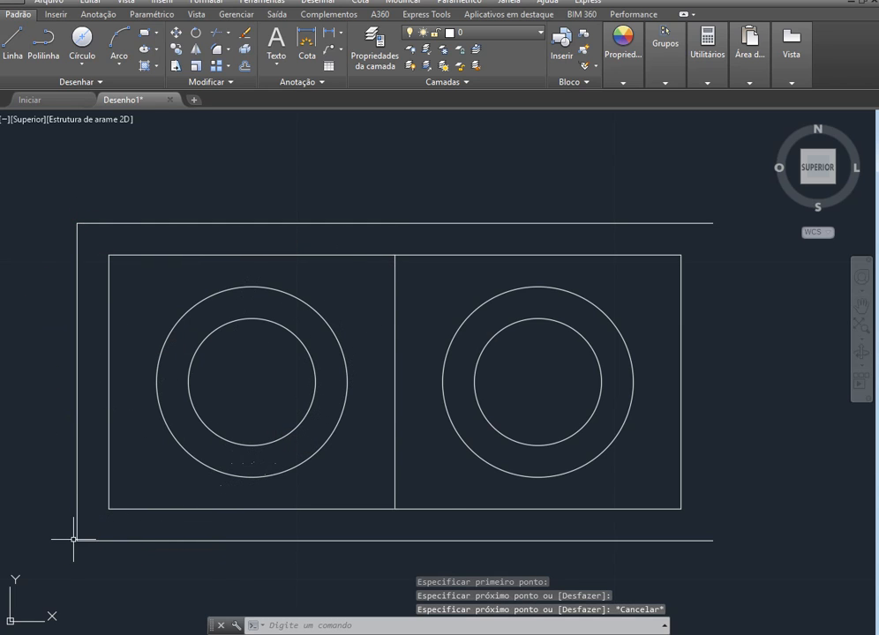
Step: Draw the frame's right side as a line joining the right ends of the top and bottom lines, and zoom to the drawing's extents
key(Return)
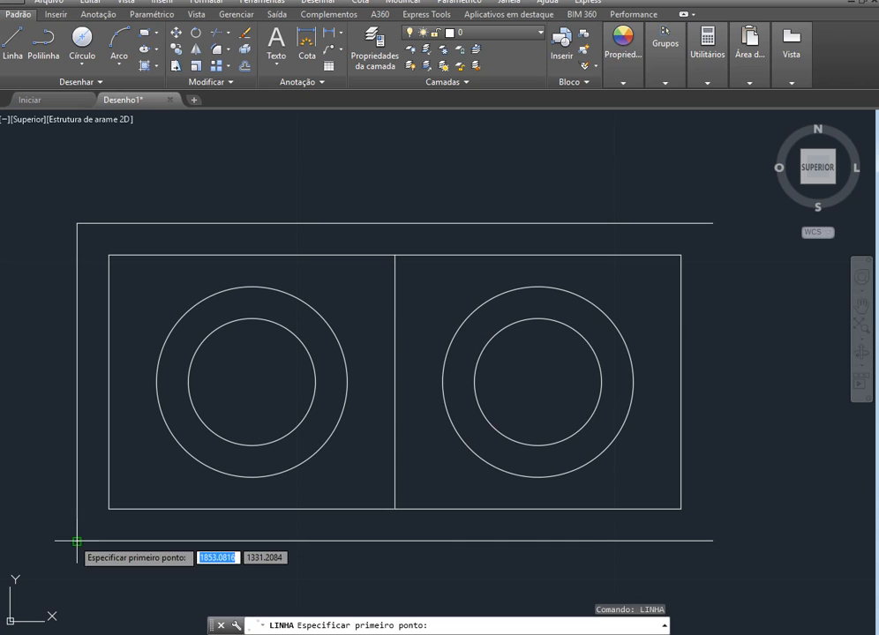
click(711, 223)
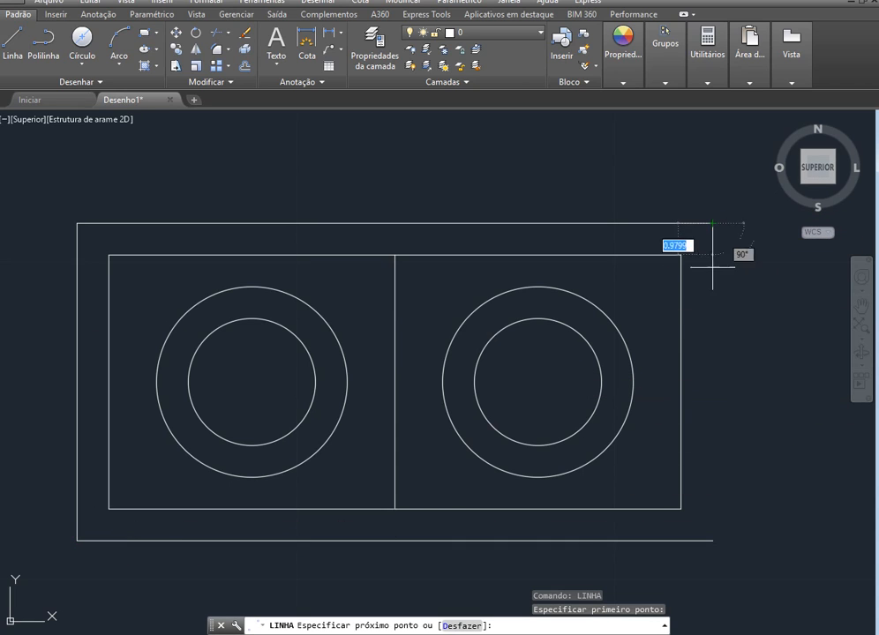
click(712, 540)
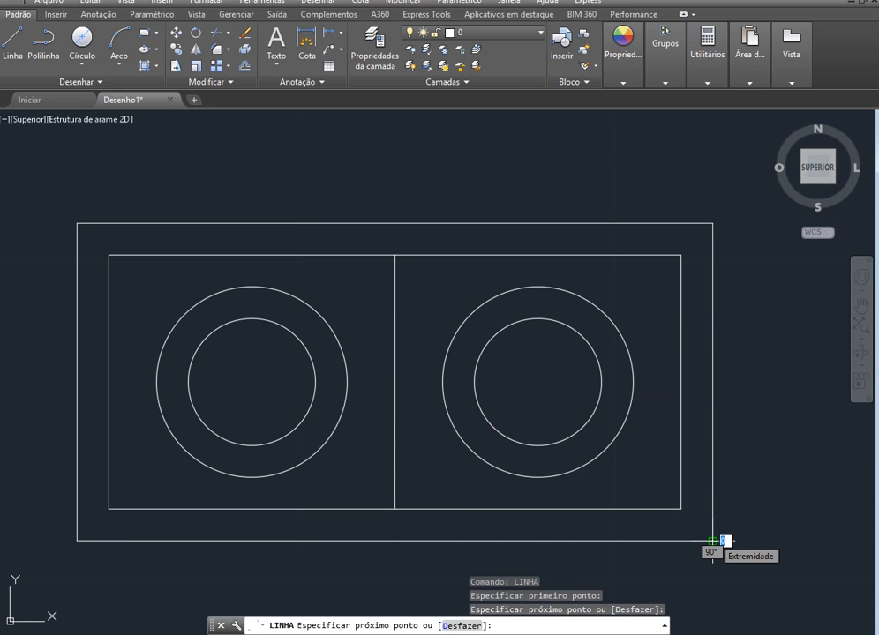
key(Escape)
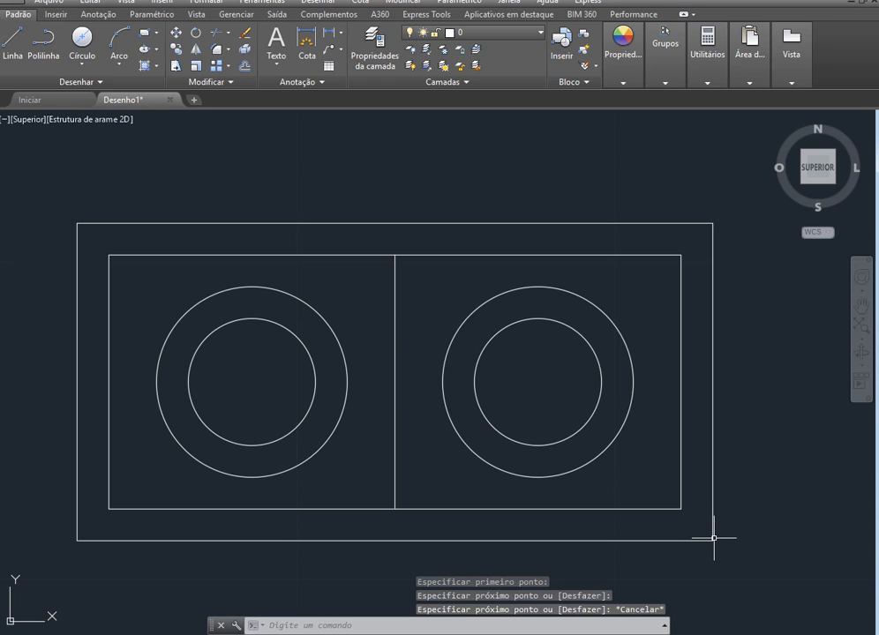
text(Z)
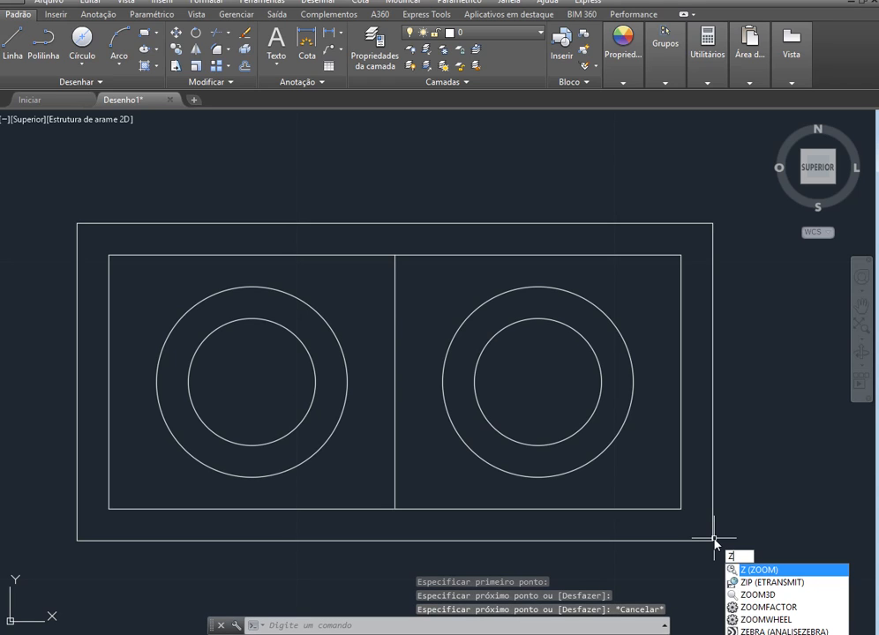
key(Return)
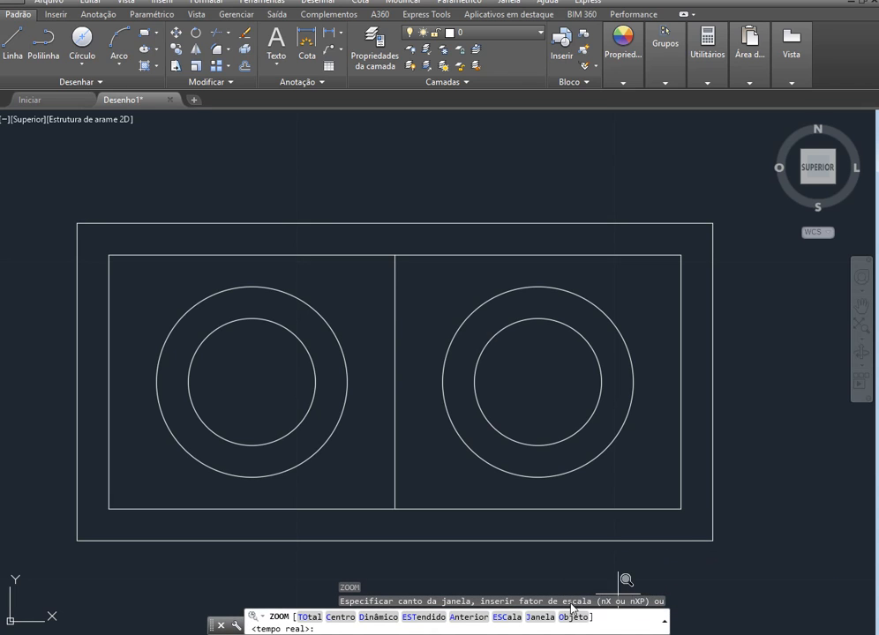
click(424, 616)
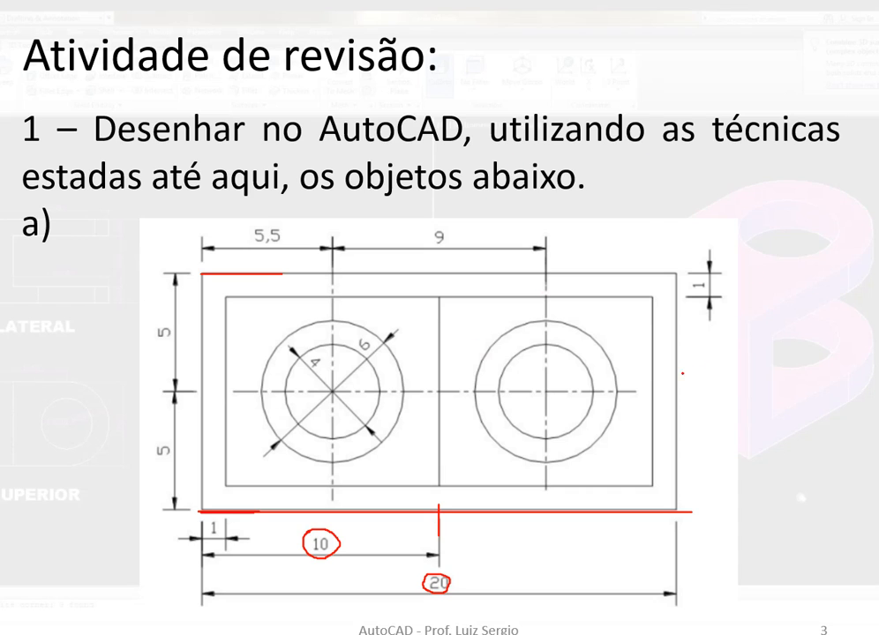
Step: Circle the two vertical 5 dimensions on the exercise a slide and advance to the next slide
mouse_move(150, 289)
mouse_down()
mouse_move(141, 471)
mouse_move(186, 415)
mouse_move(195, 329)
mouse_move(161, 257)
mouse_move(136, 323)
mouse_up()
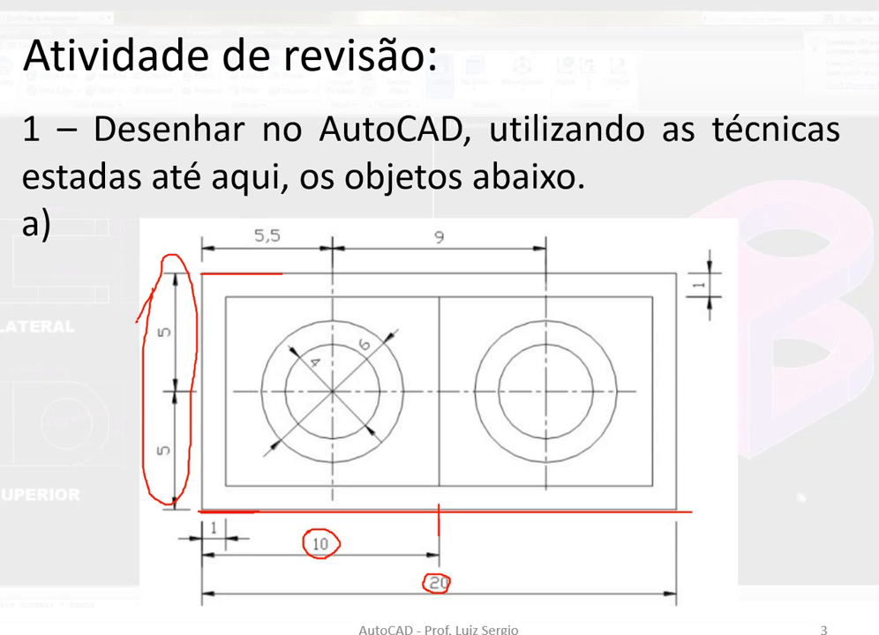
key(Right)
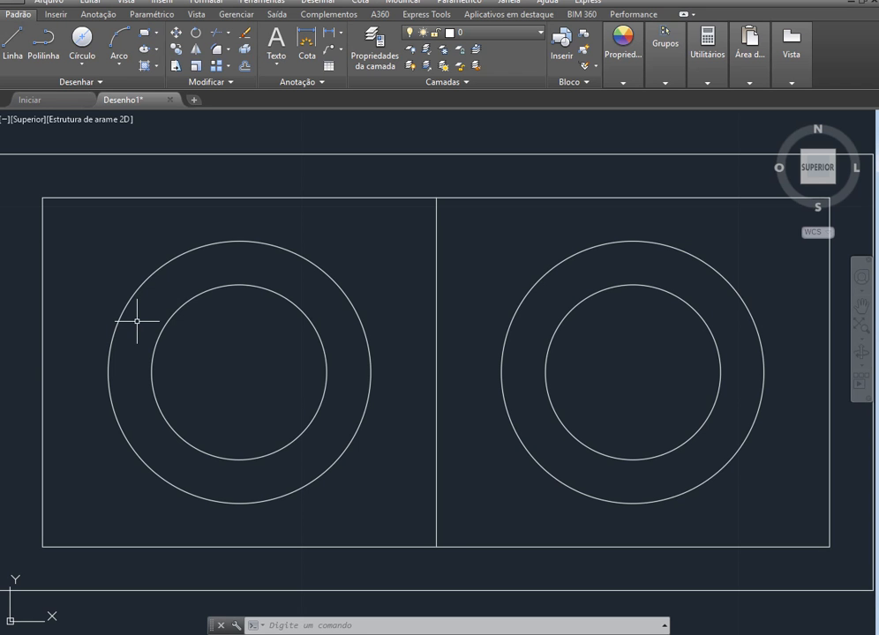
Step: Look over the finished exercise a drawing and the free space below it, and switch to the exercise b slide
scroll(389, 243, down, 4)
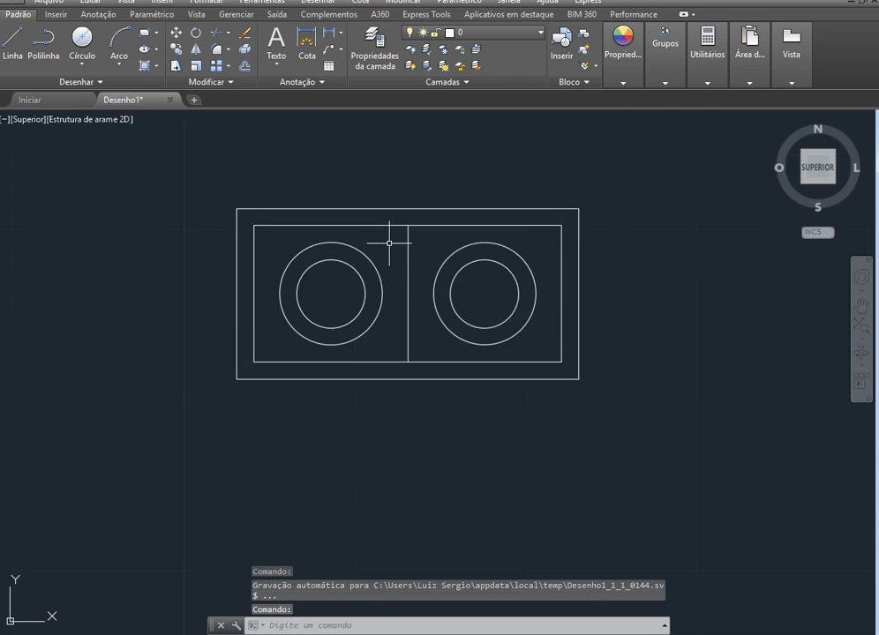
scroll(389, 242, down, 3)
scroll(399, 535, up, 3)
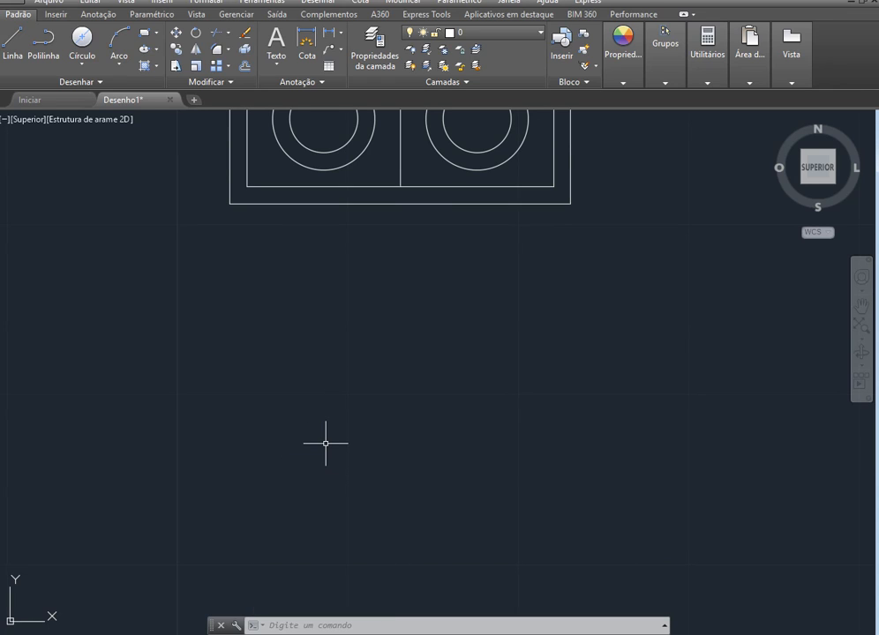
scroll(337, 474, down, 2)
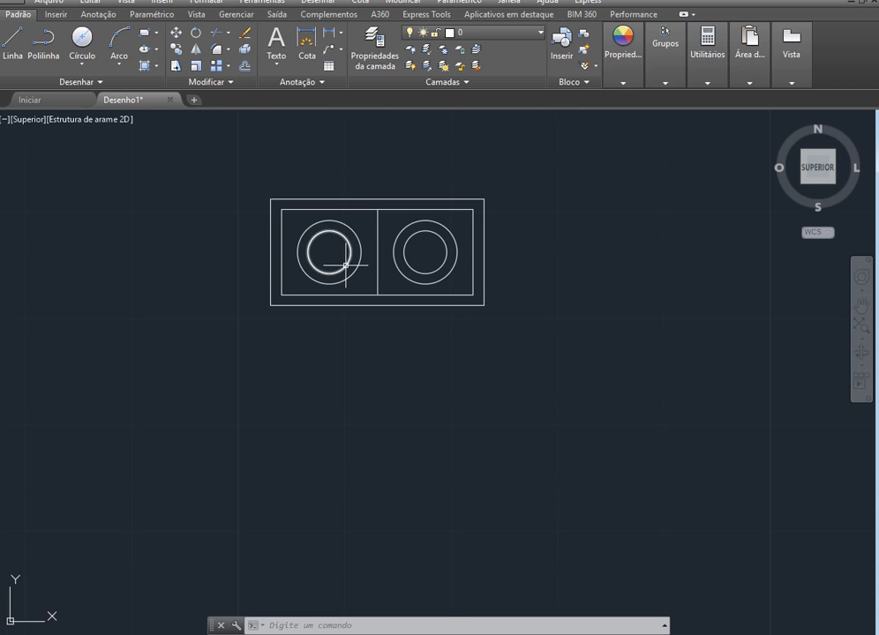
scroll(333, 251, up, 2)
scroll(313, 313, down, 2)
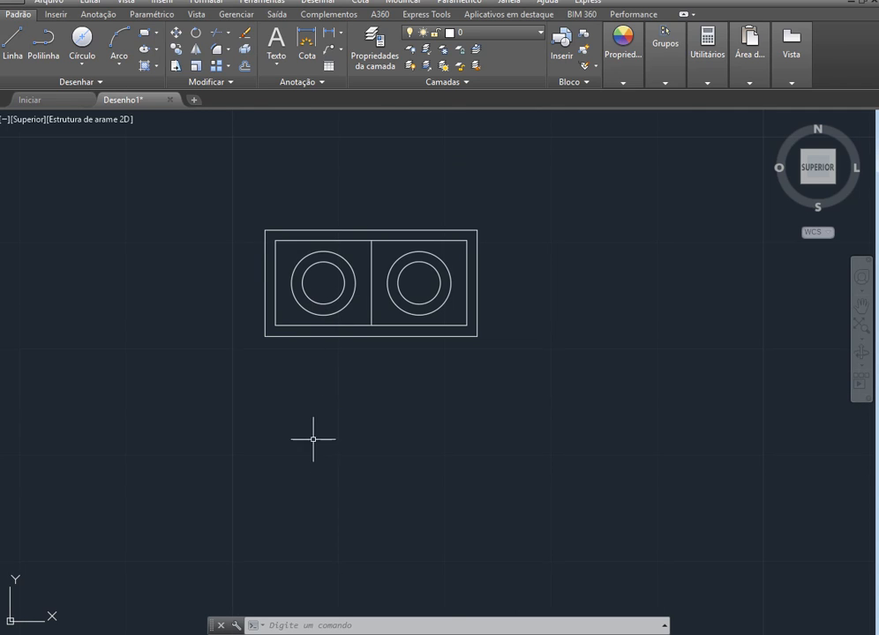
scroll(351, 501, up, 2)
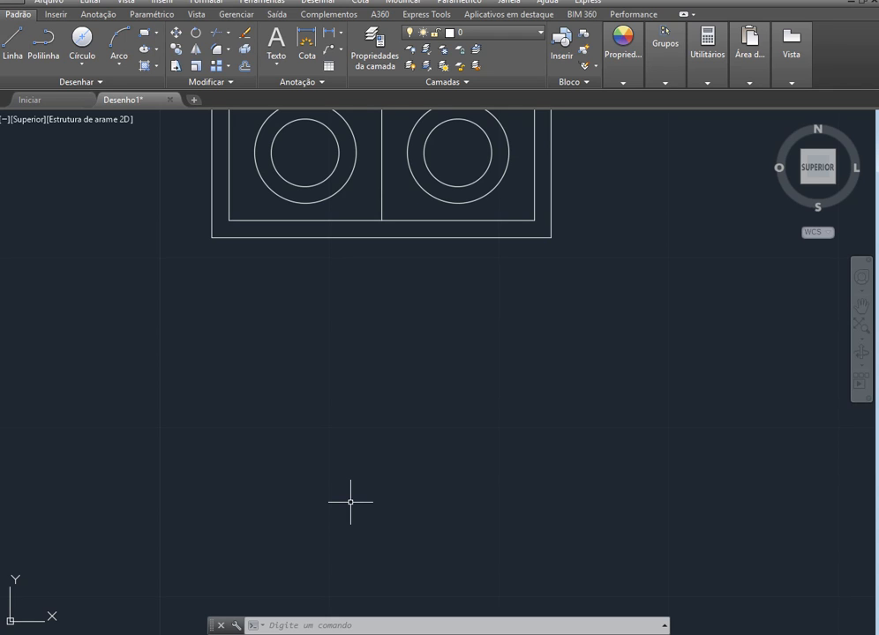
key(alt+Tab)
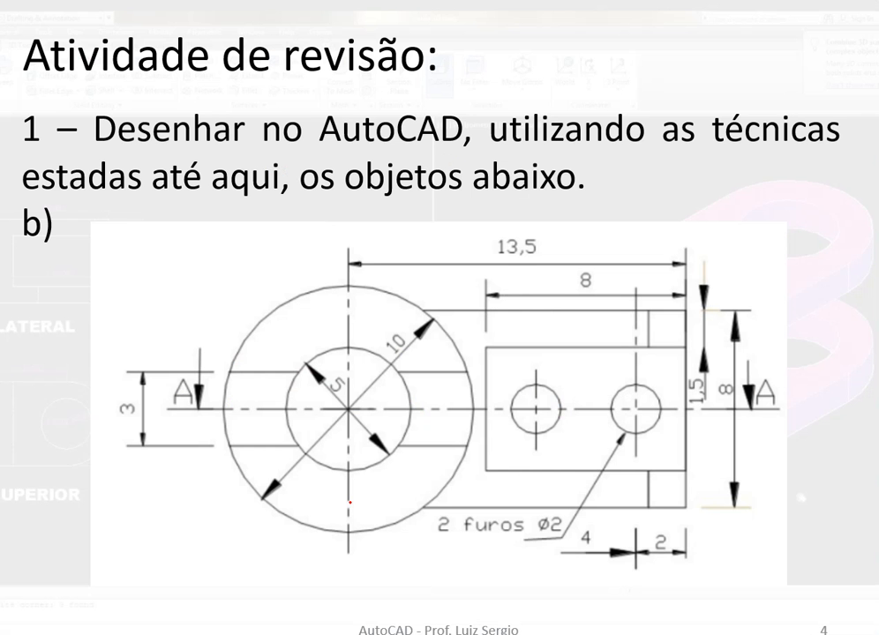
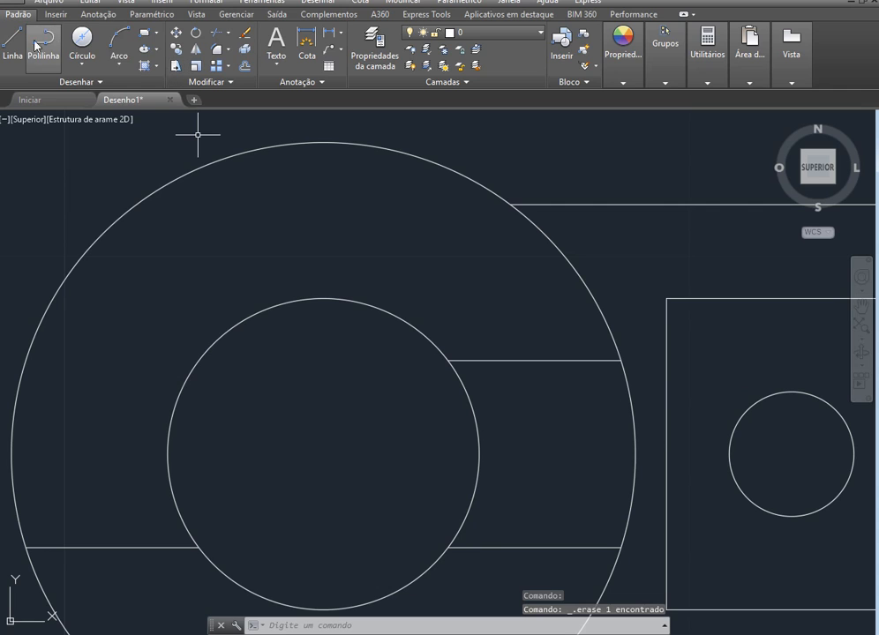
Step: Draw a horizontal line from the inner circle end of the upper-right slot line leftward to a point beyond the outer circle
click(11, 37)
click(449, 360)
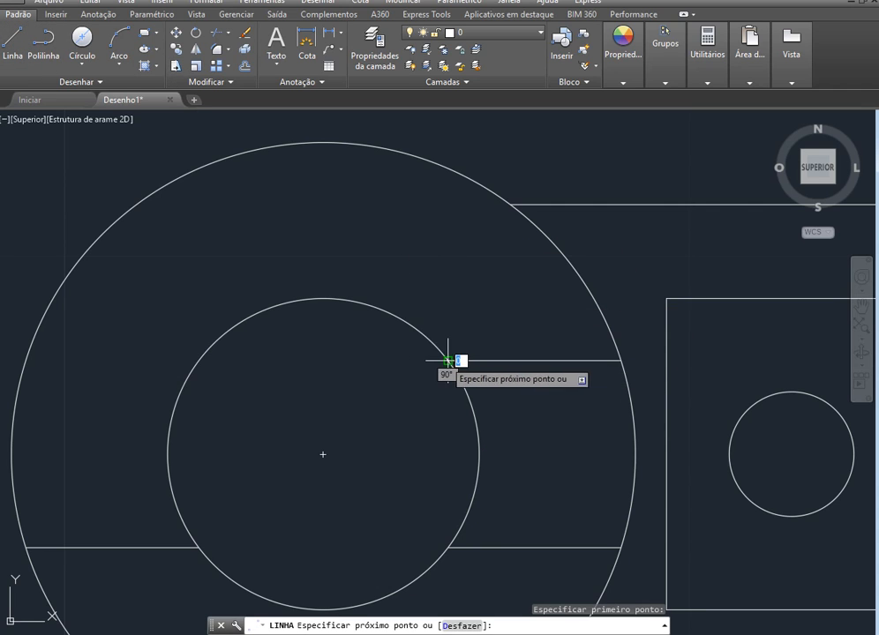
scroll(153, 360, down, 3)
scroll(155, 360, up, 5)
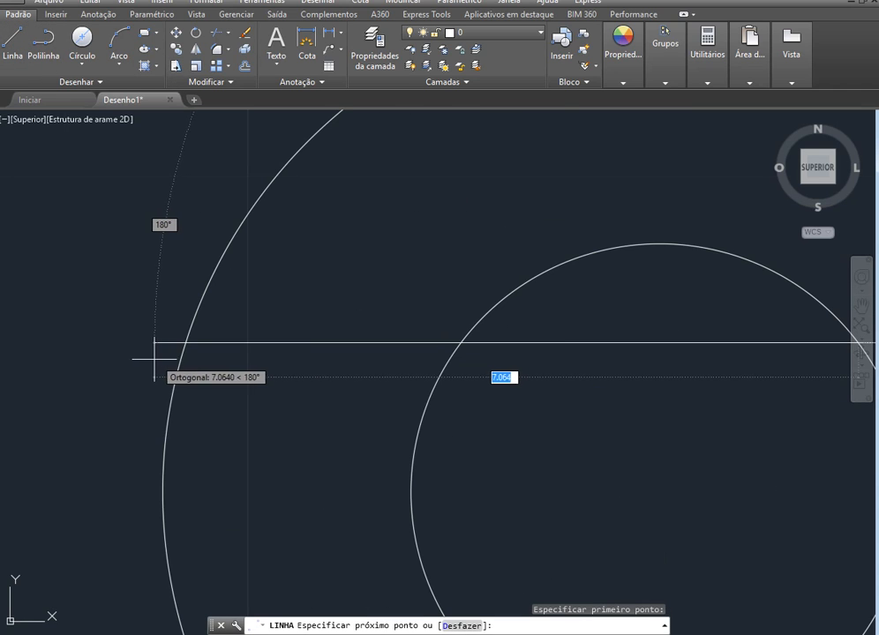
click(76, 344)
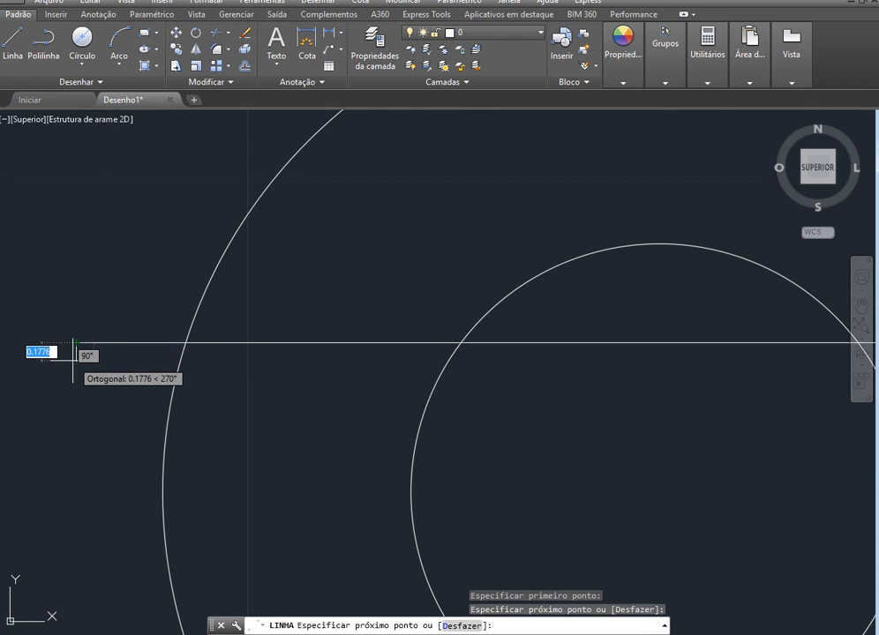
key(Escape)
scroll(551, 398, down, 2)
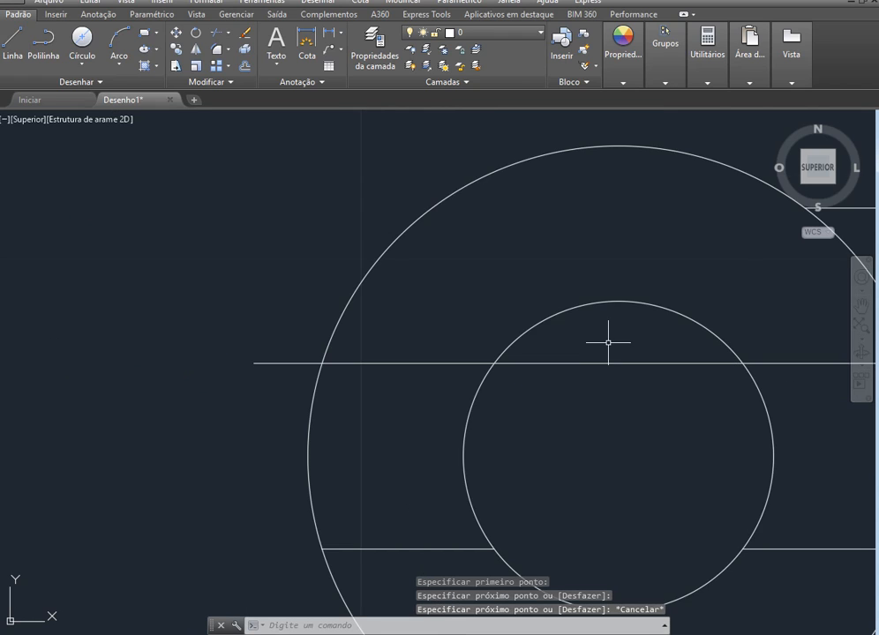
Step: Shorten the new line by stretching its ends to the left-hand intersections with the inner and outer circles
click(615, 362)
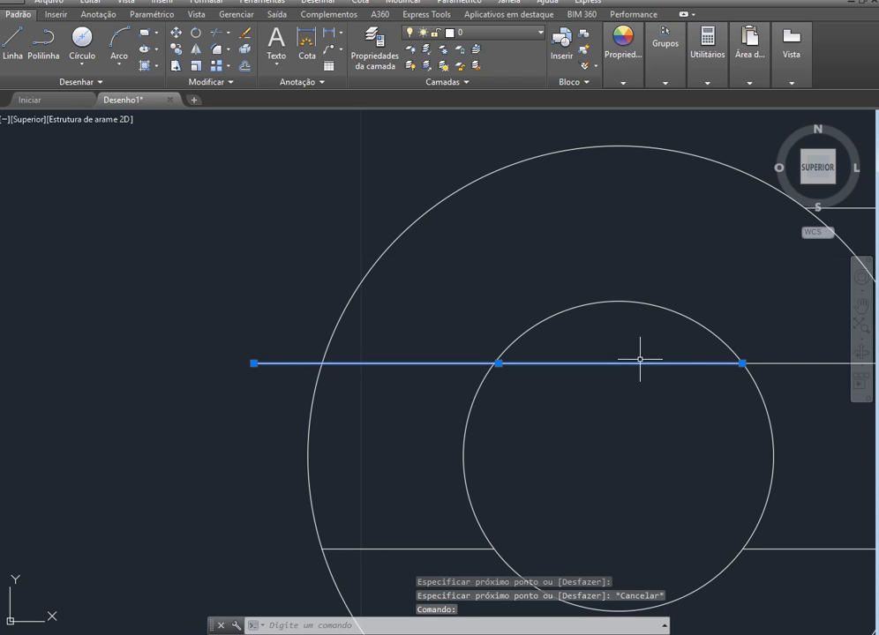
click(742, 362)
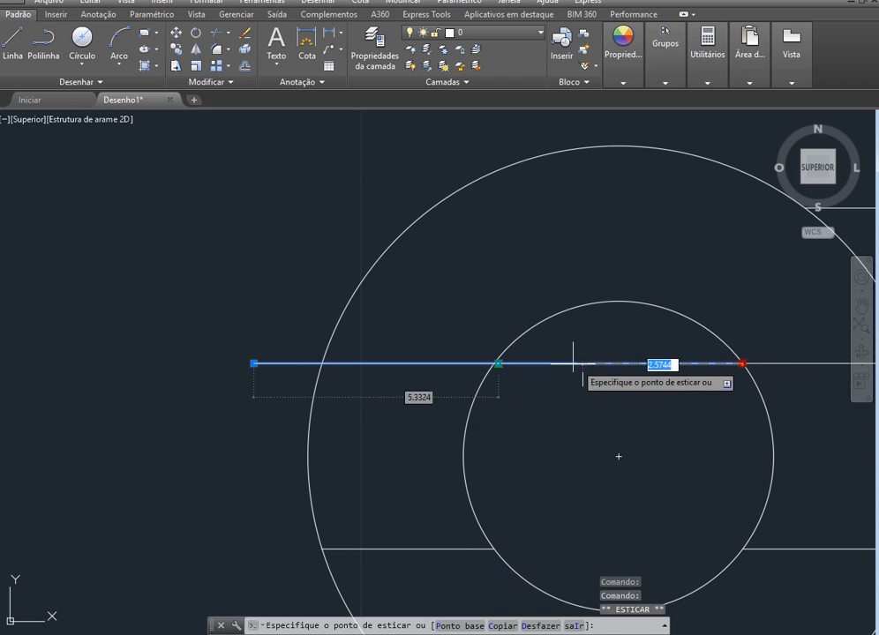
click(494, 363)
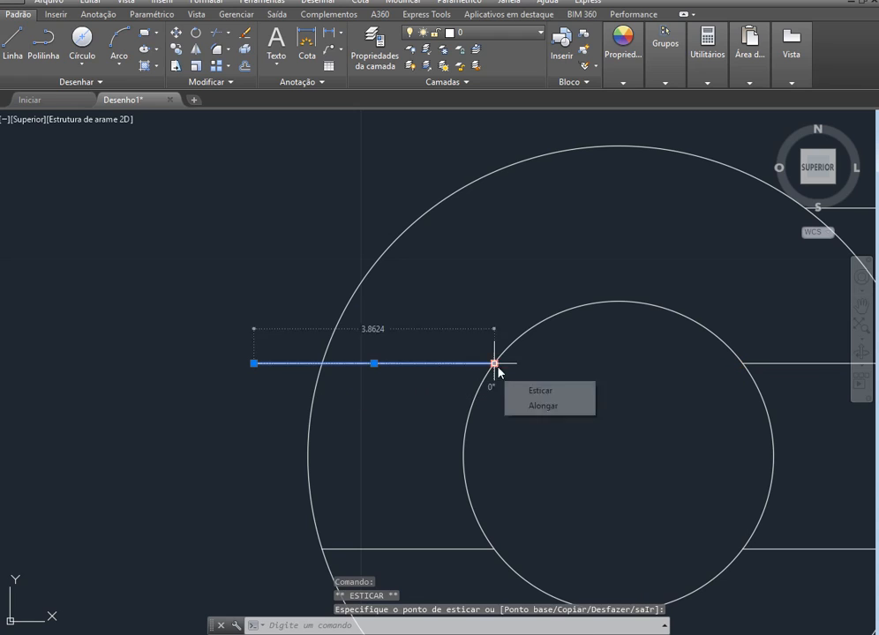
click(254, 363)
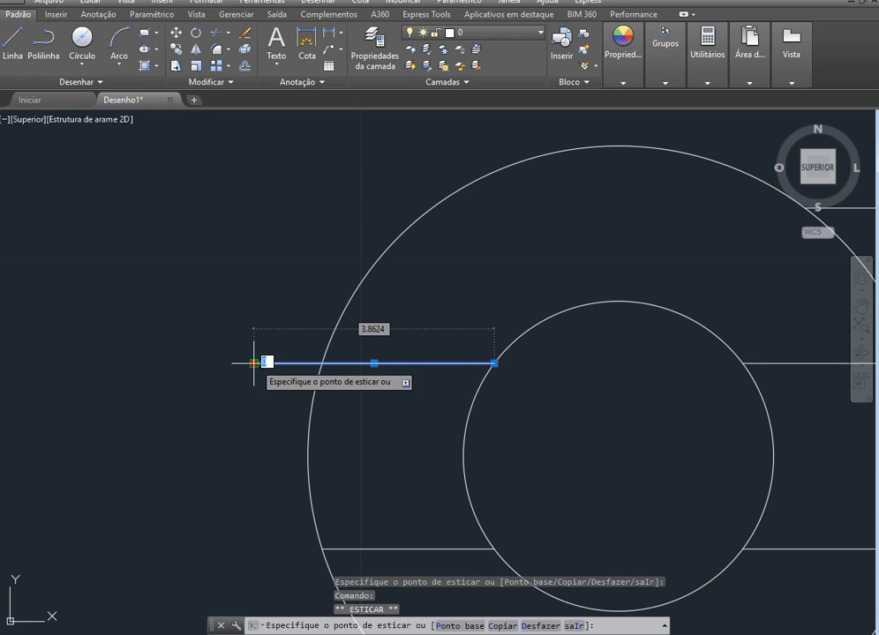
click(318, 363)
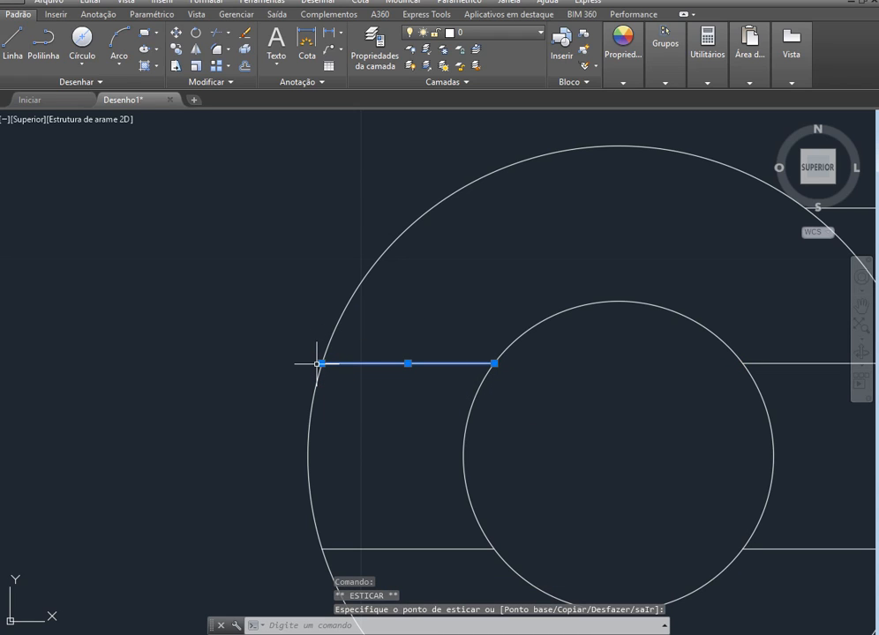
key(Escape)
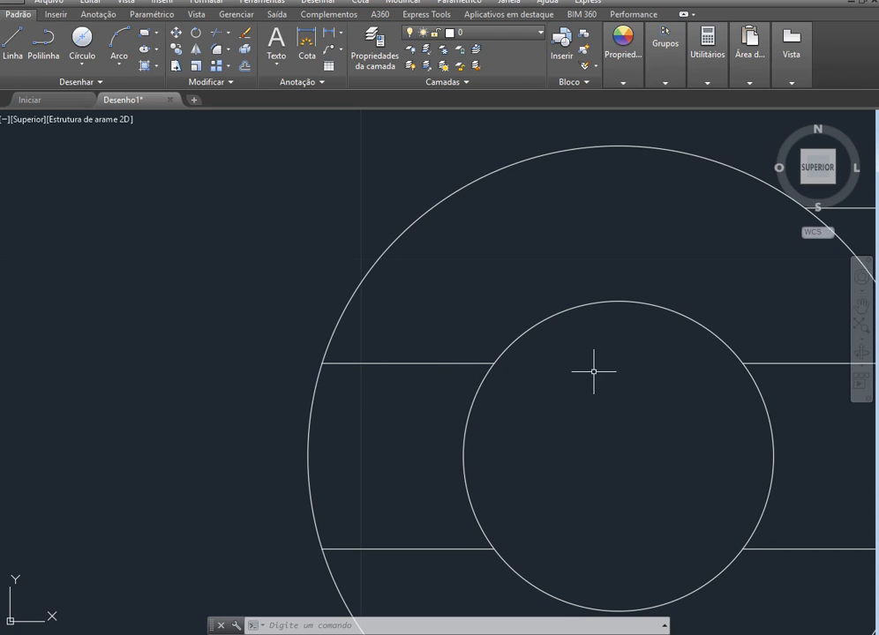
Step: Stretch the inner end of the upper-left slot line rightward into the inner circle, to about above its centre
click(452, 362)
click(494, 363)
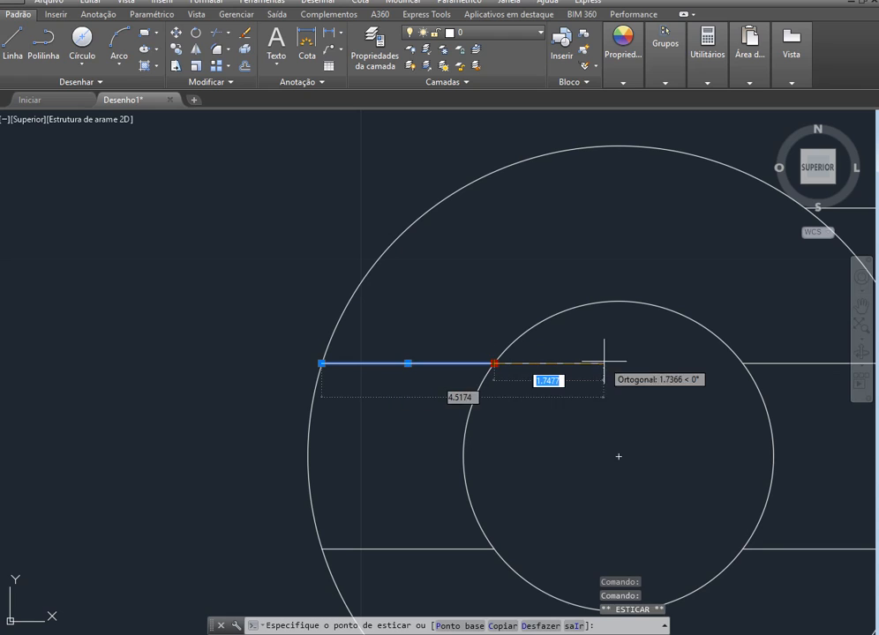
key(Escape)
key(Escape)
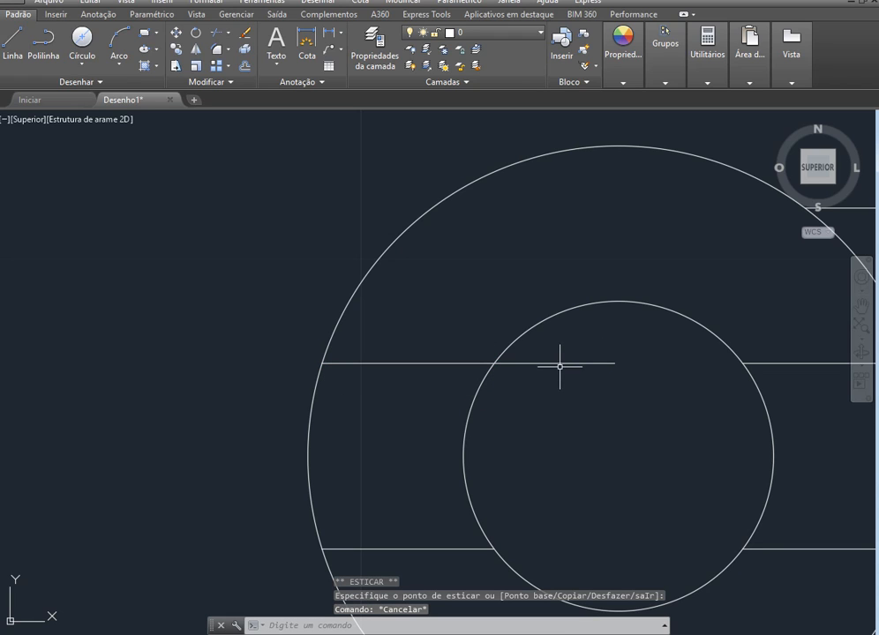
click(245, 37)
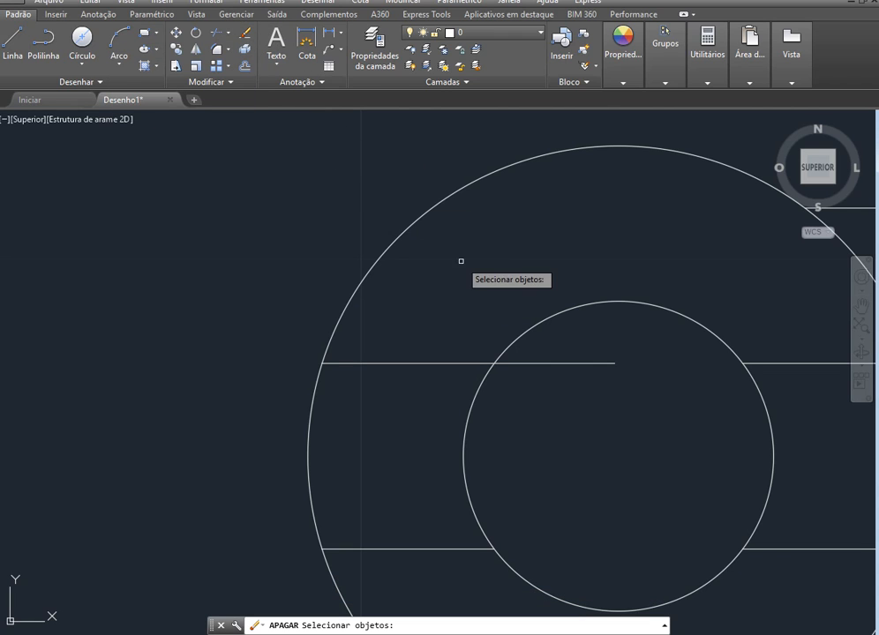
click(546, 361)
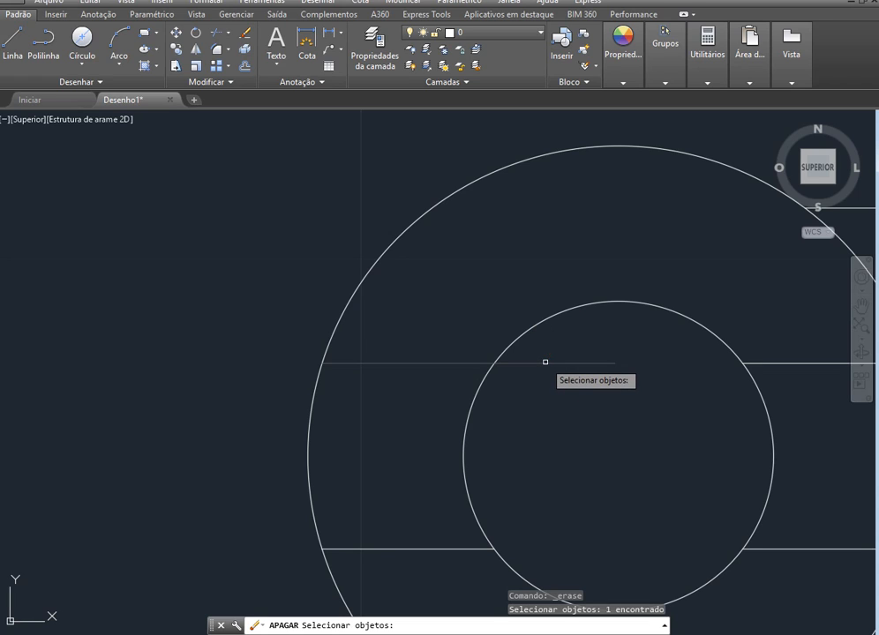
key(Escape)
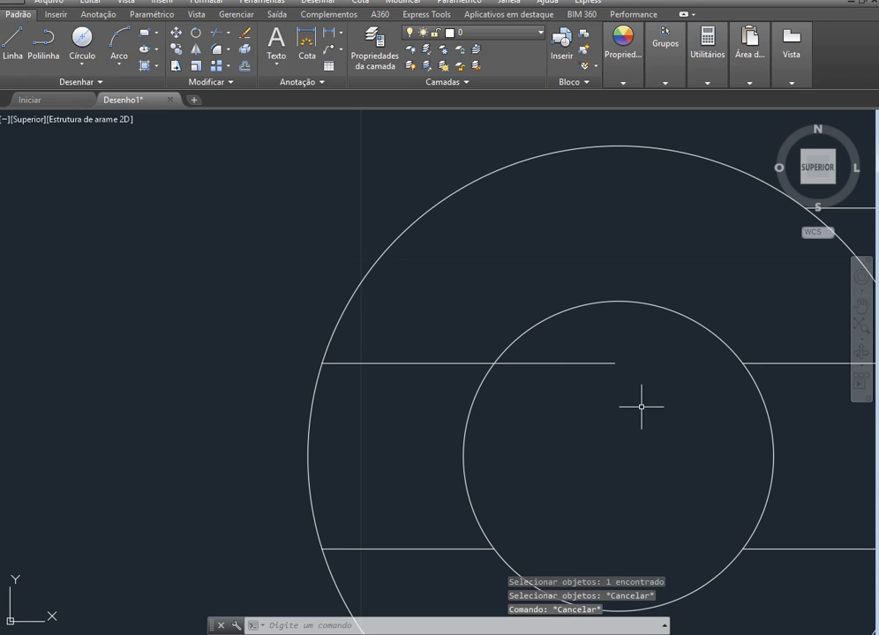
Step: Delete the whole stretched upper-left slot line and undo the deletion
click(571, 363)
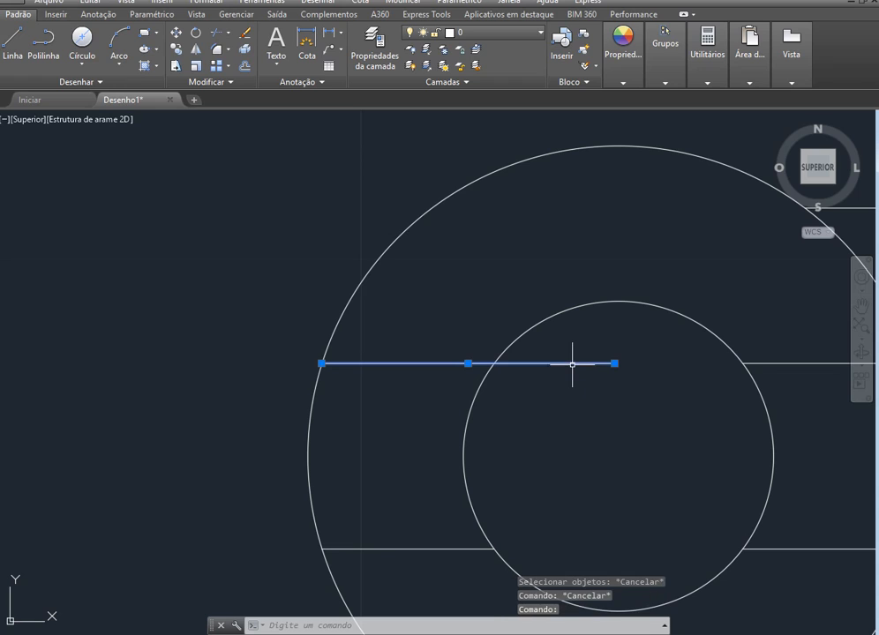
key(Delete)
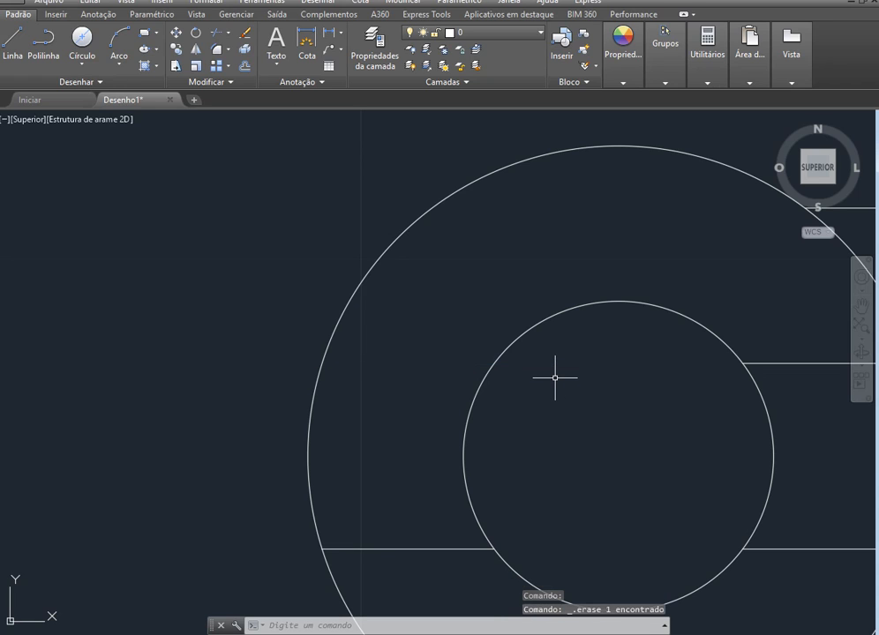
key(ctrl+z)
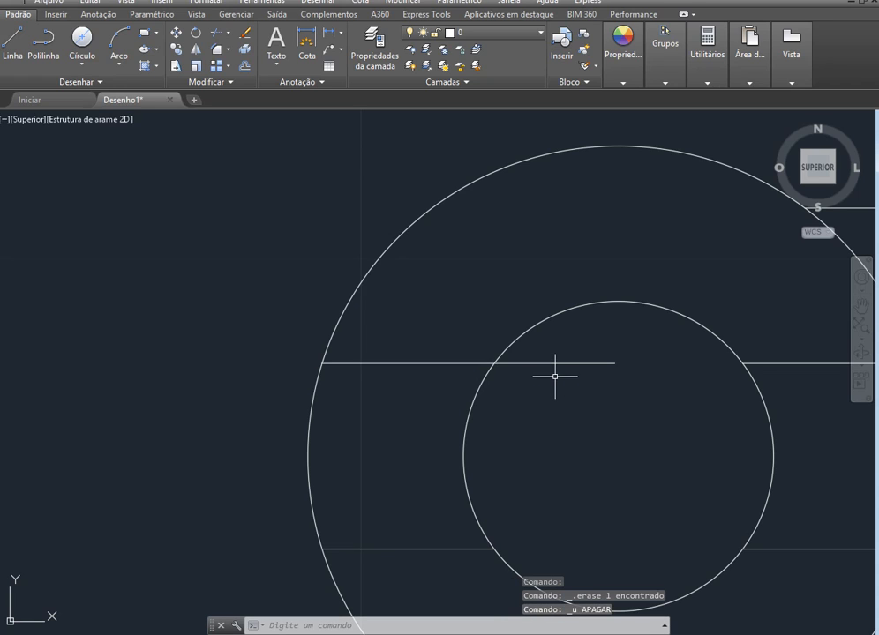
Step: Stretch the outer end of the upper-left slot line horizontally to a point beyond the outer circle
click(460, 362)
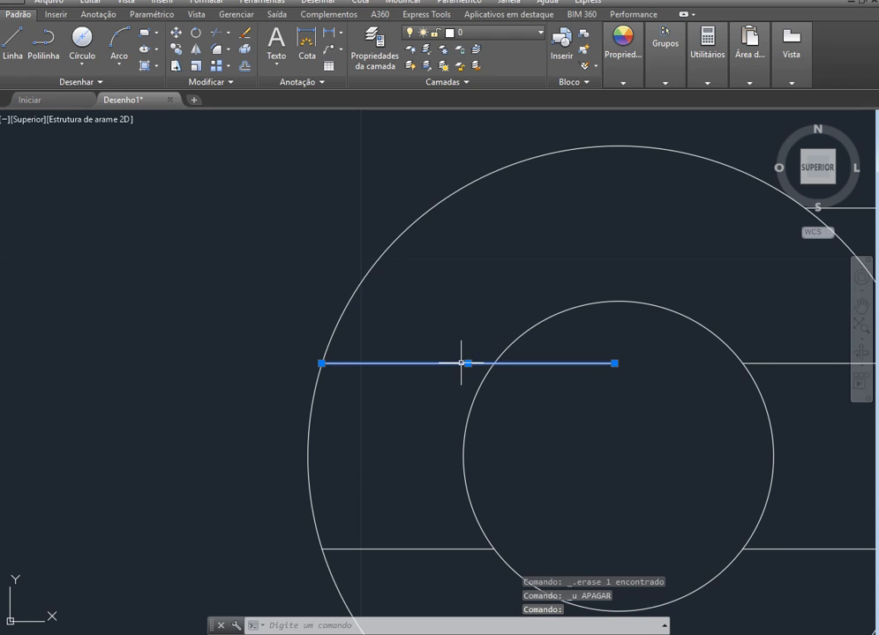
click(321, 363)
click(167, 362)
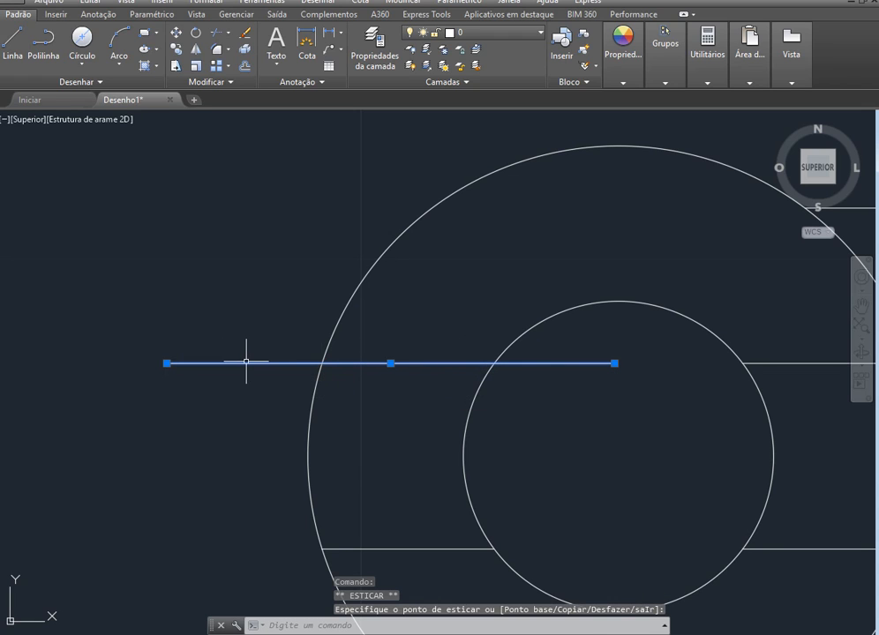
key(Escape)
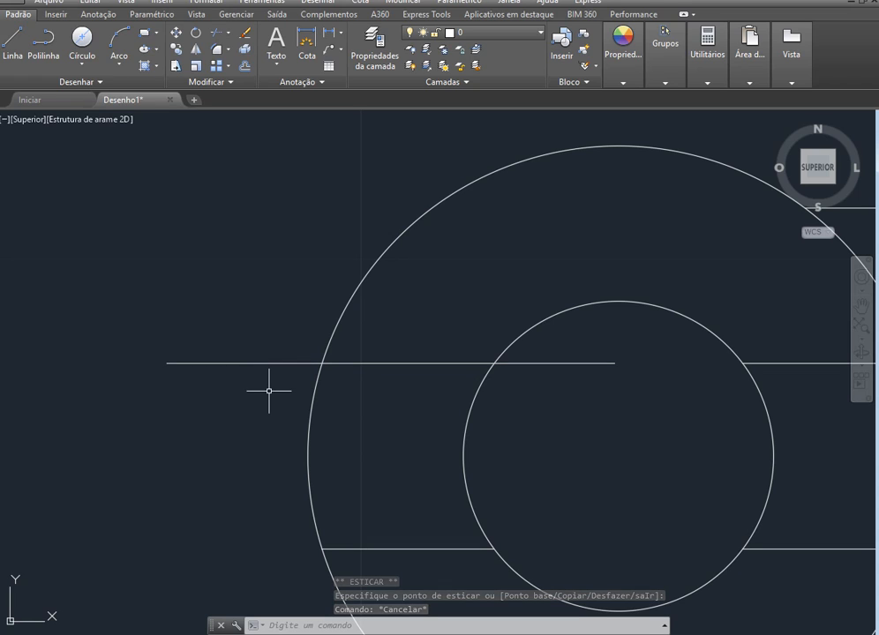
Step: Trim the upper-left slot line inside the inner circle and outside the outer circle, using both circles as cutting edges
click(217, 34)
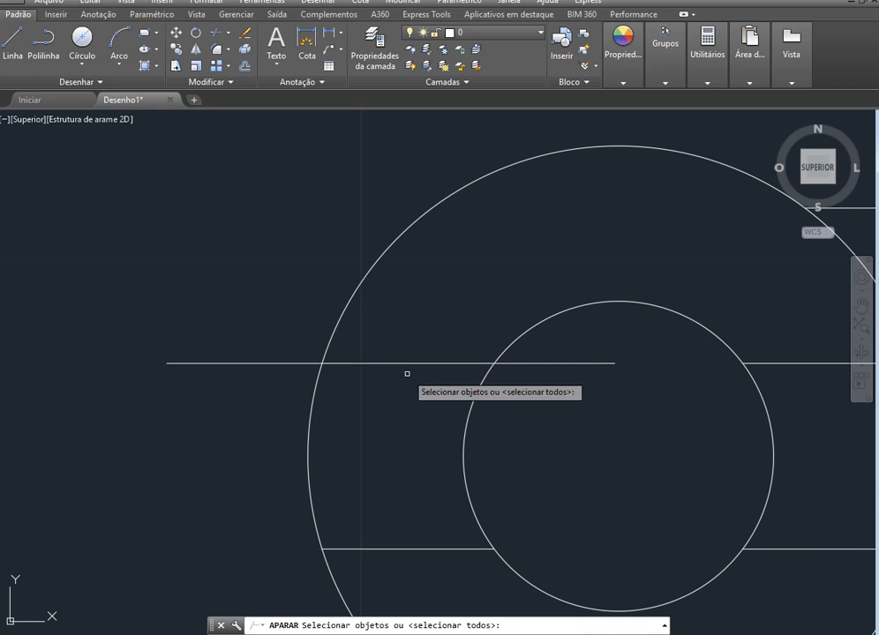
click(512, 341)
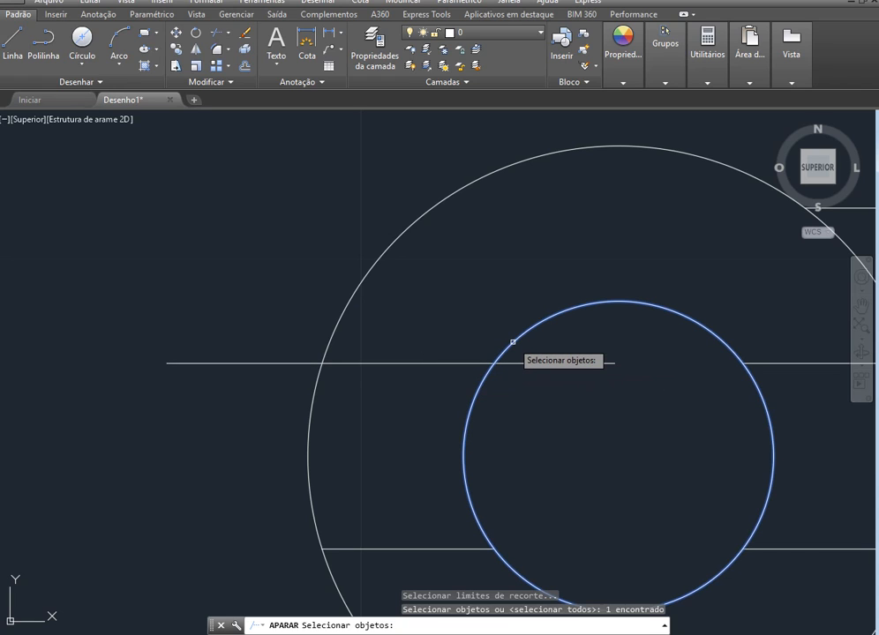
click(346, 307)
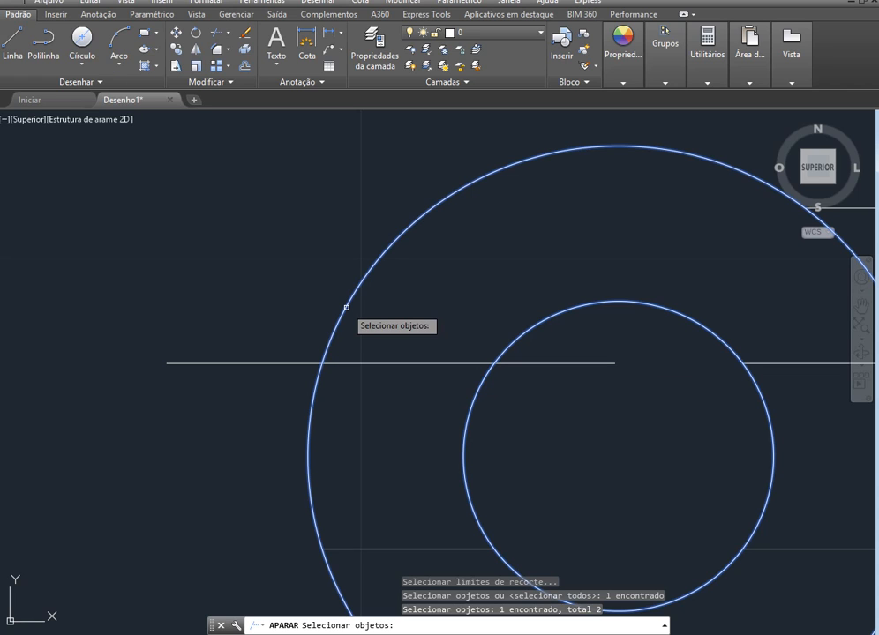
key(Return)
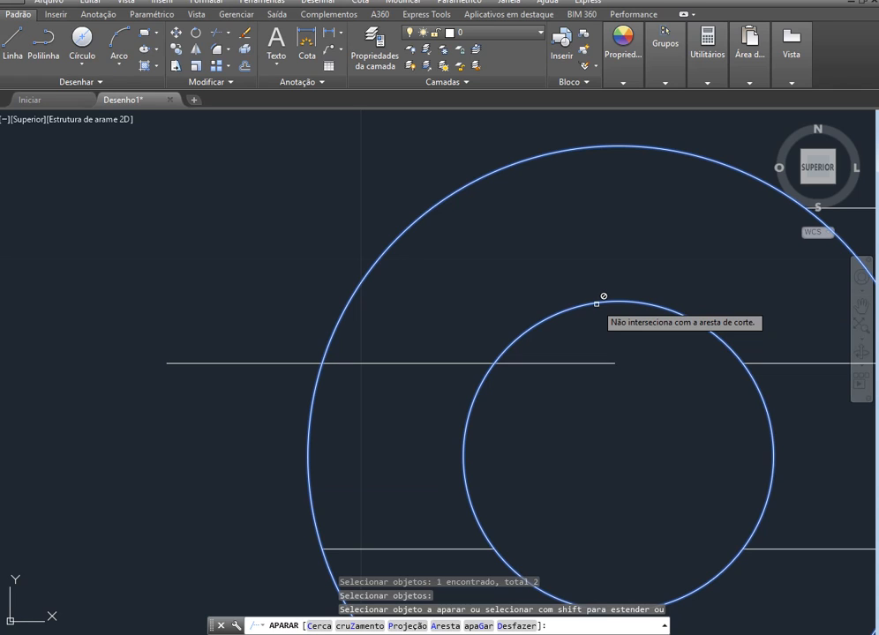
click(587, 362)
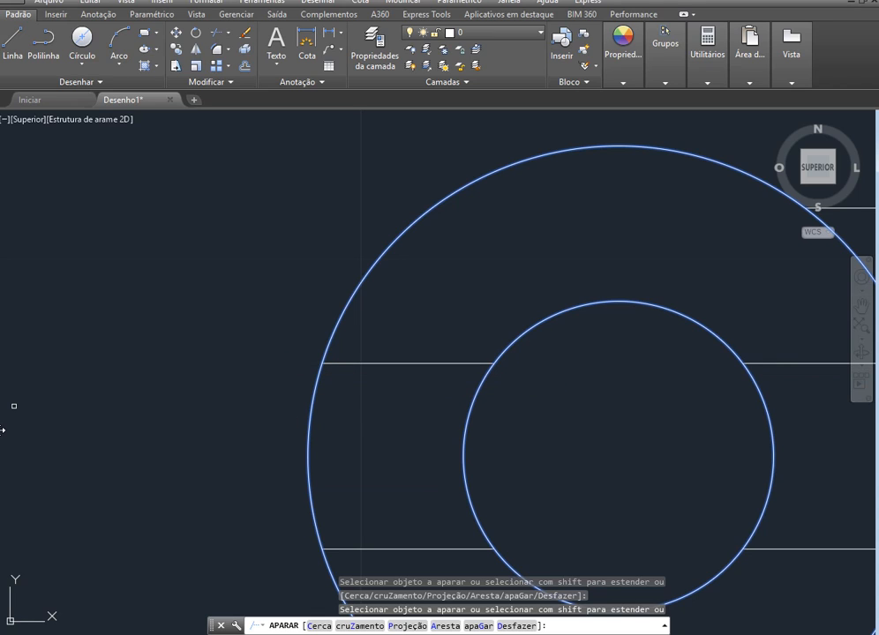
key(Escape)
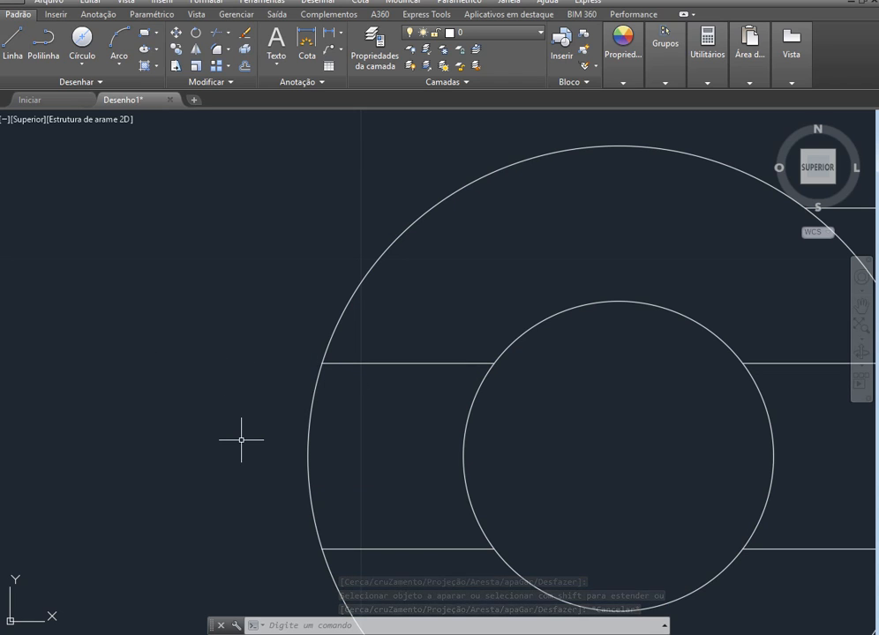
Step: Delete the lower-left slot line between the inner and outer circles
scroll(241, 439, down, 4)
scroll(319, 470, up, 2)
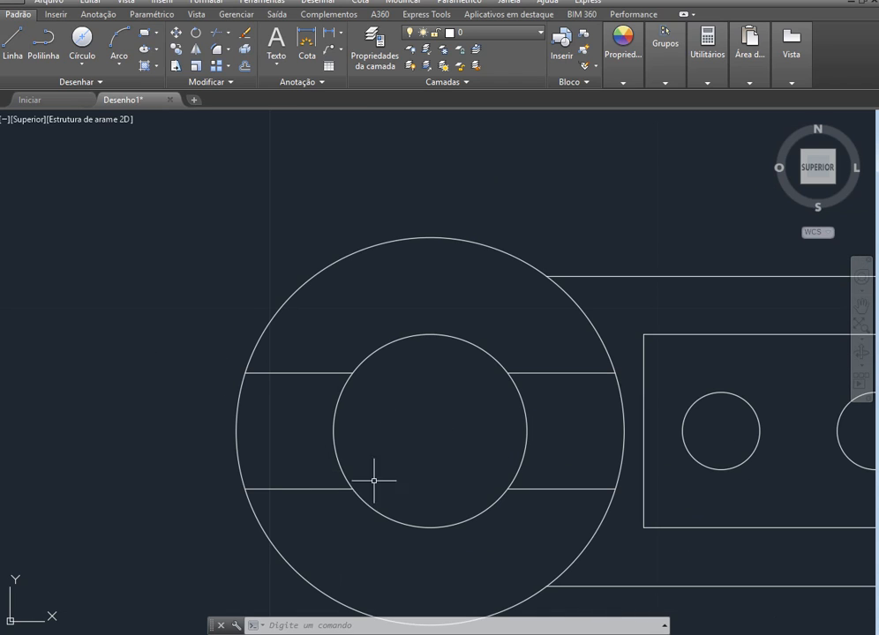
click(321, 488)
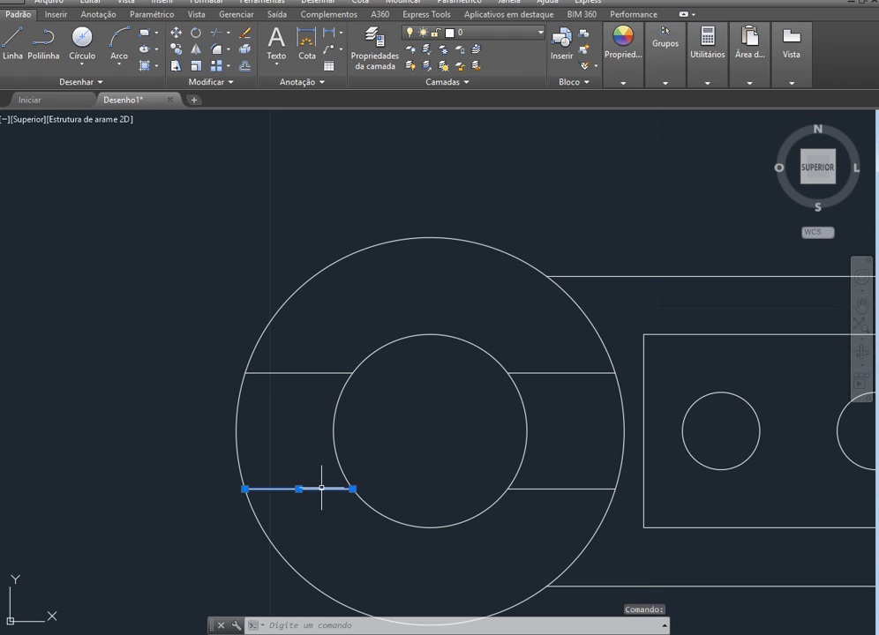
key(Delete)
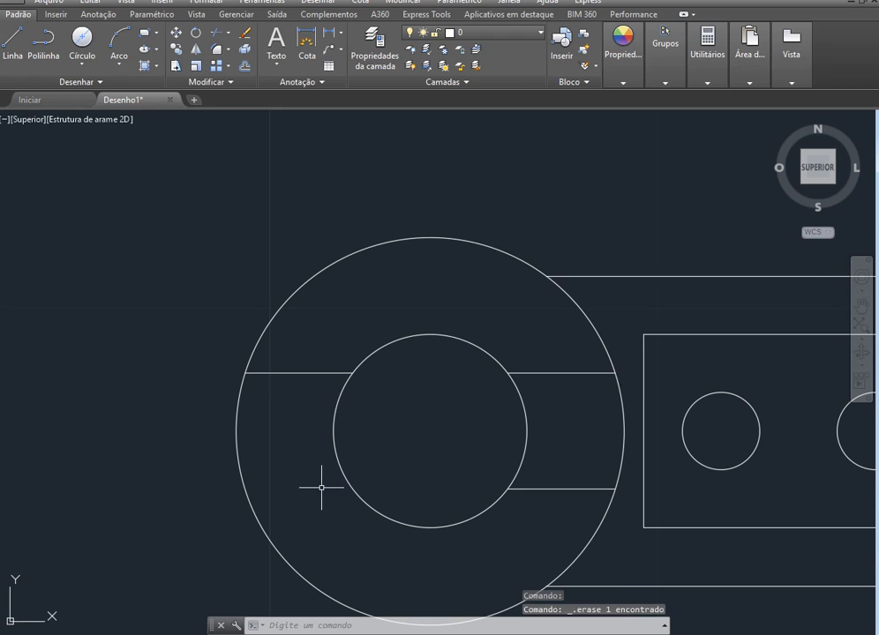
Step: Stretch the lower-right slot line across both circles so that it extends past the outer circle on both sides
click(560, 487)
click(507, 487)
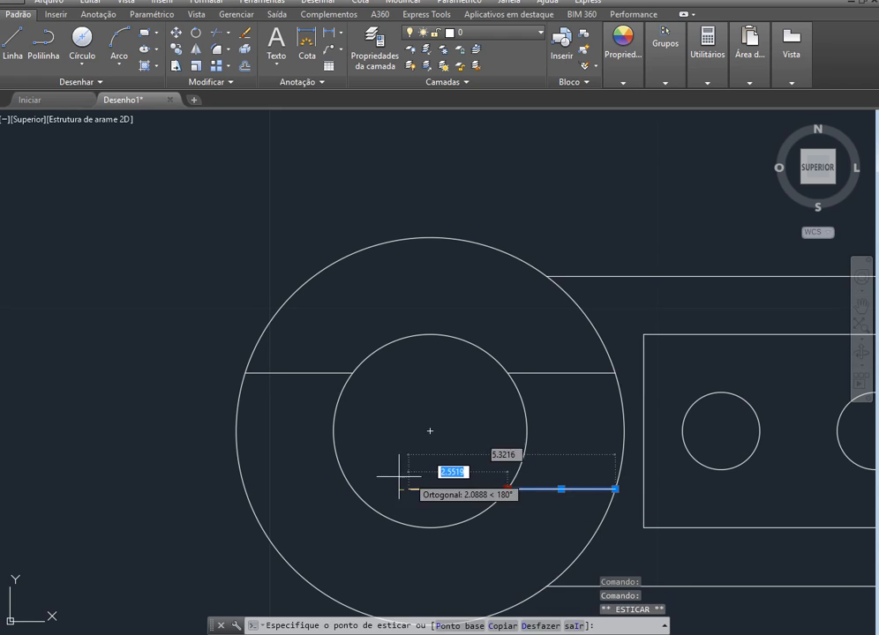
click(157, 463)
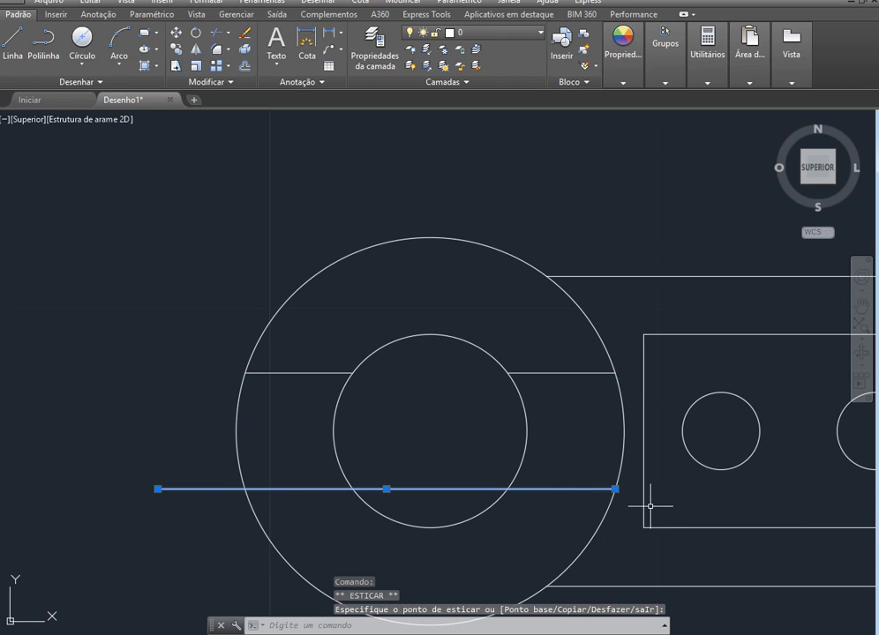
click(614, 489)
key(Escape)
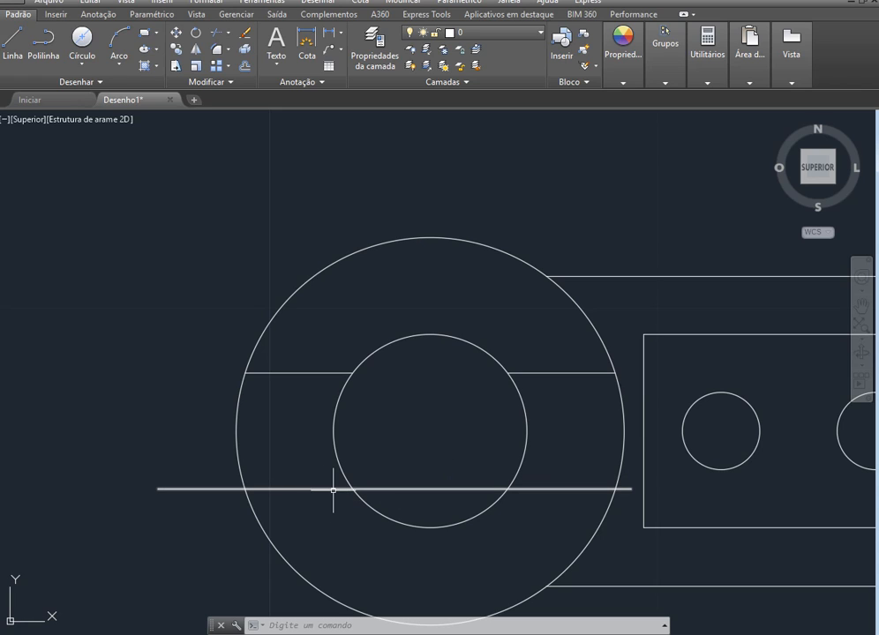
Step: Trim the lower line outside the outer circle and inside the inner circle, with the two circles as cutting edges
click(216, 34)
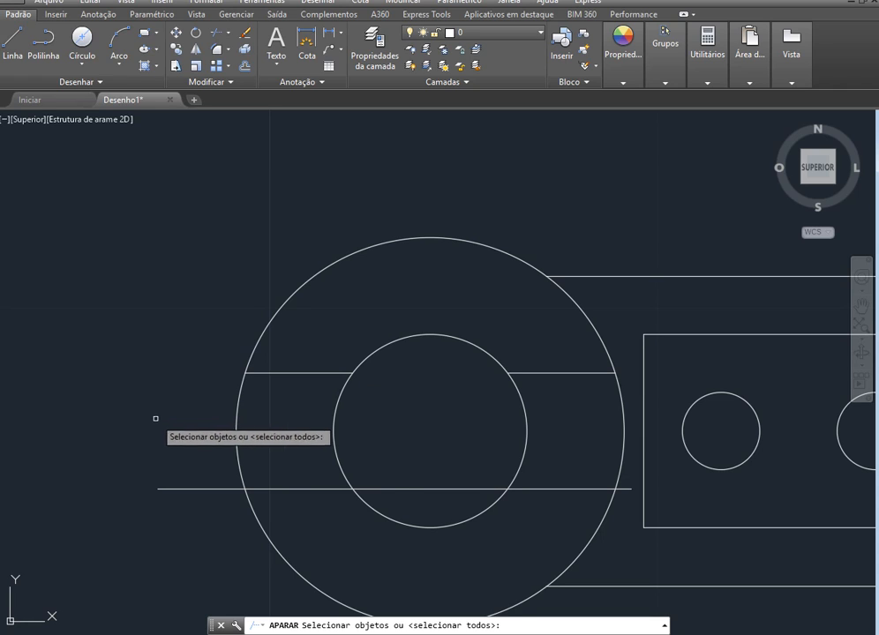
click(237, 463)
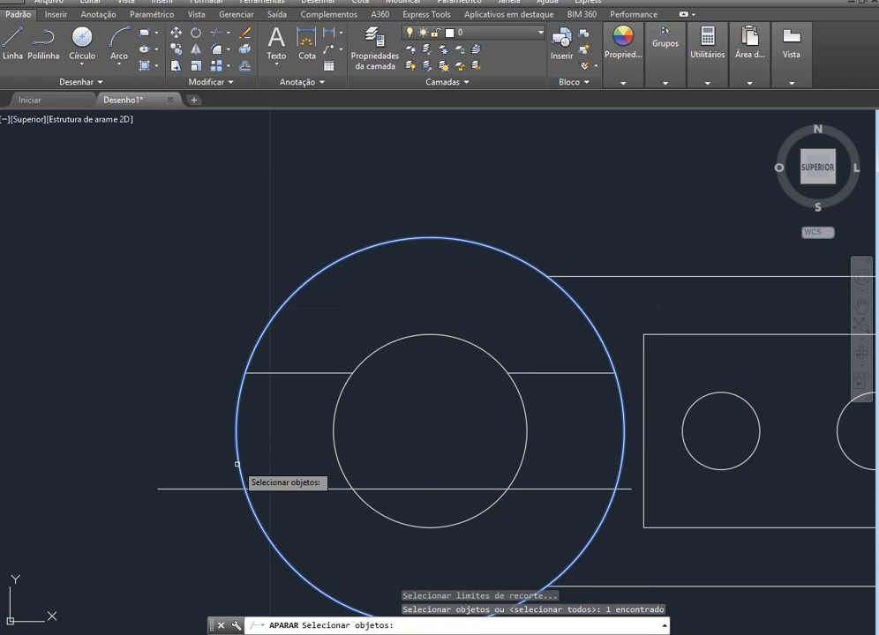
click(332, 457)
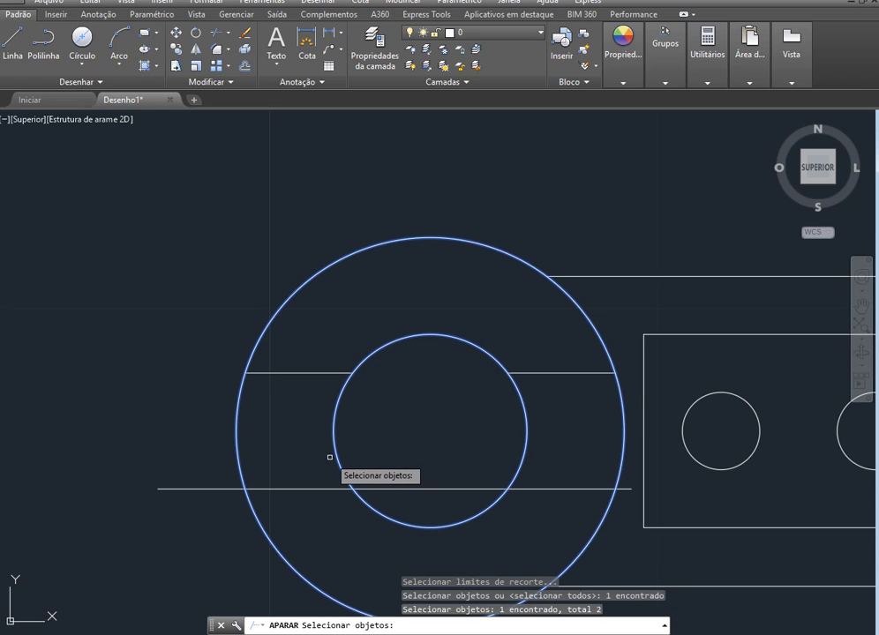
key(Return)
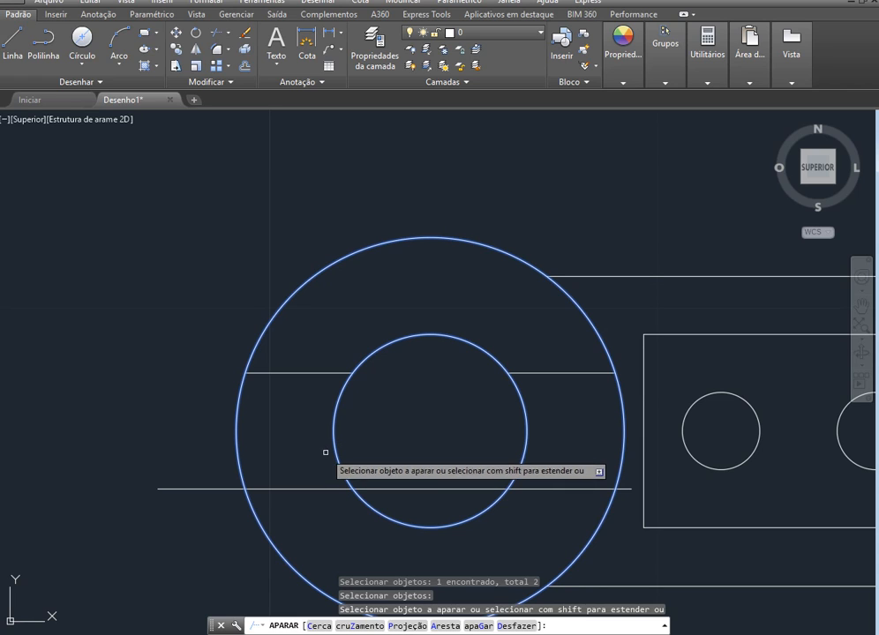
click(198, 489)
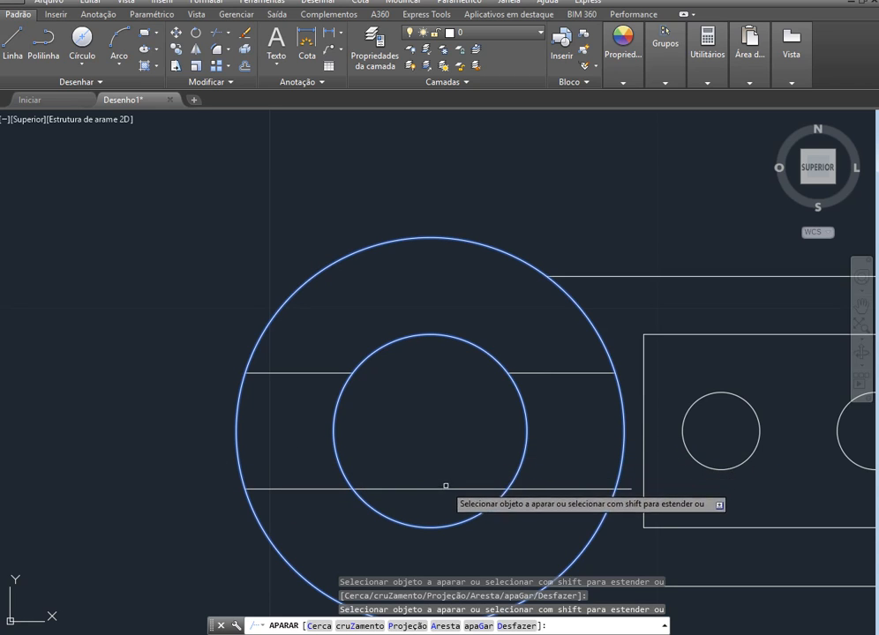
click(447, 488)
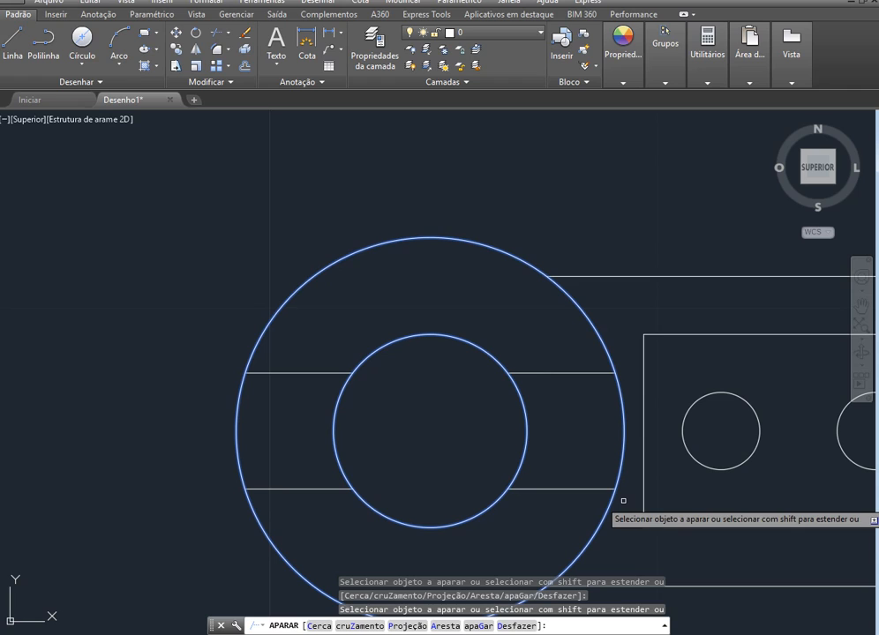
key(Return)
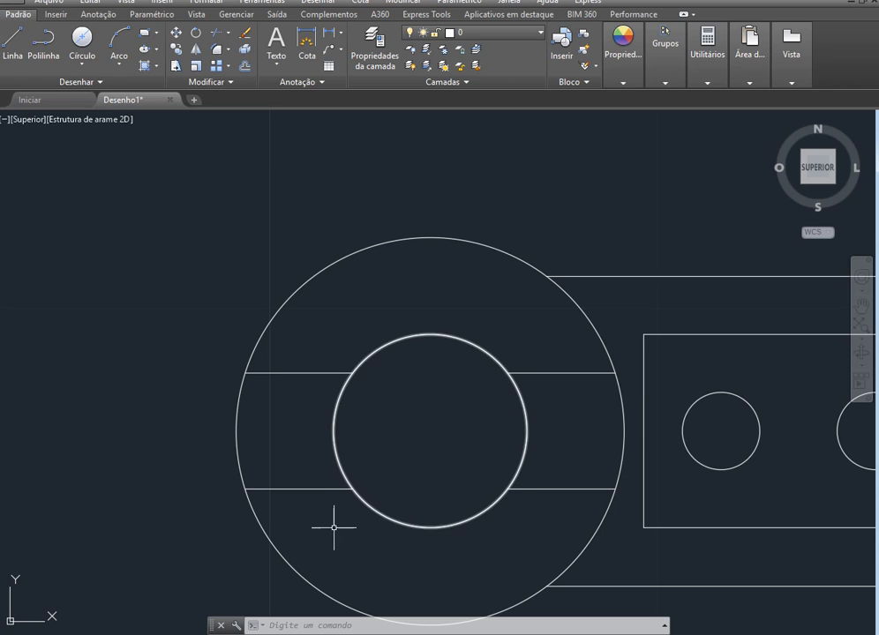
Step: Delete the lower-left slot line again and extend the lower-right one past the outer circle on both sides
click(324, 489)
key(Delete)
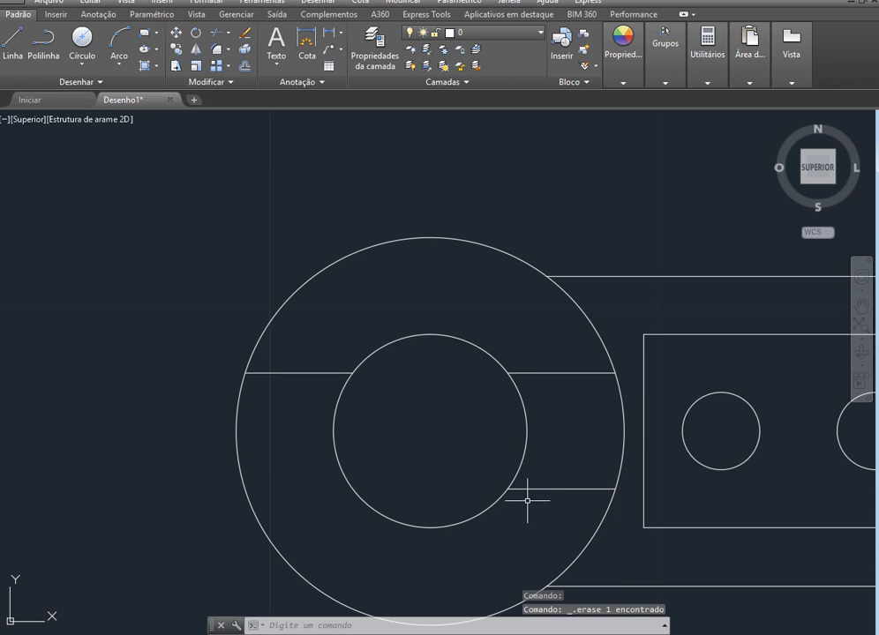
click(547, 489)
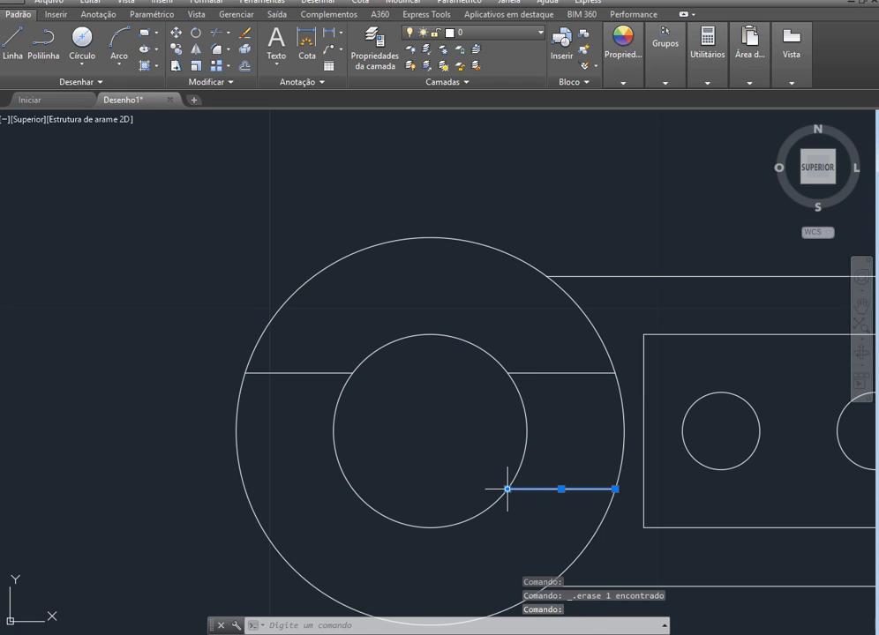
click(506, 489)
click(160, 489)
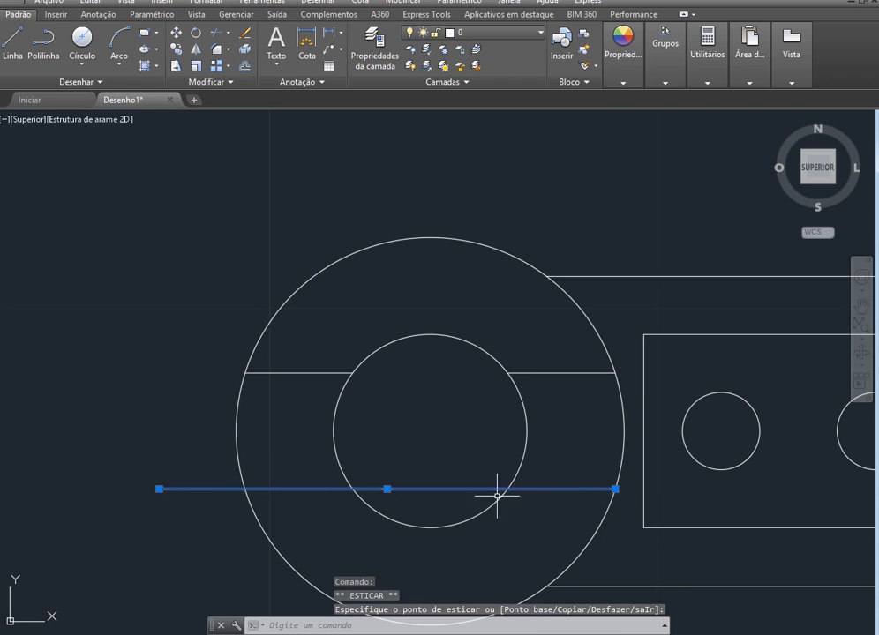
click(615, 488)
click(630, 489)
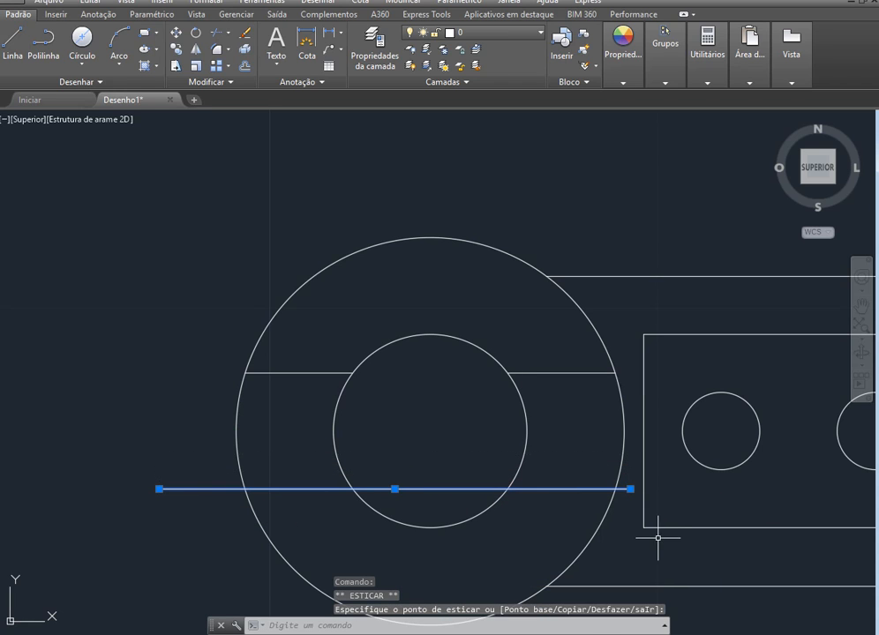
key(Escape)
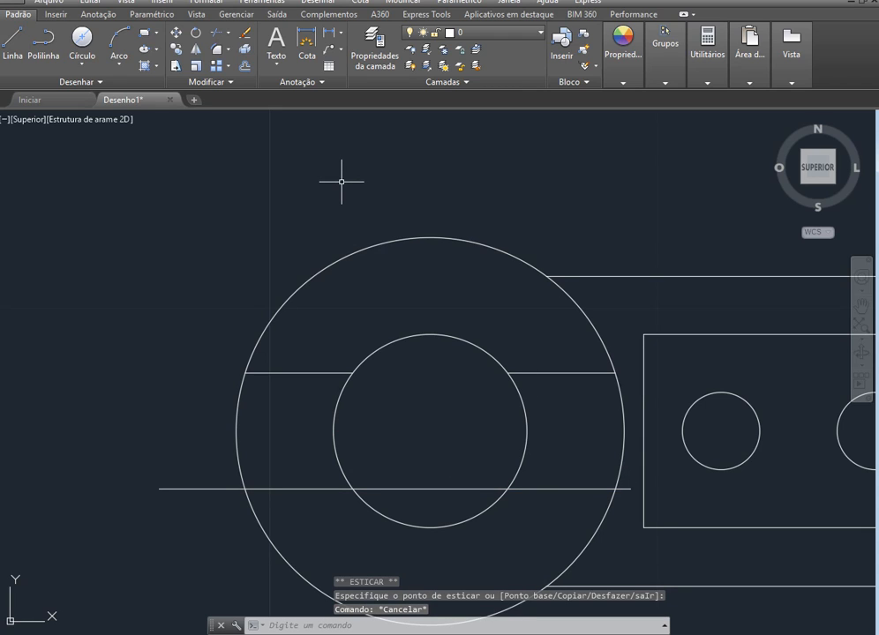
Step: Trim the long lower line's outer ends and its portion inside the inner circle, using all objects as cutting edges
click(214, 35)
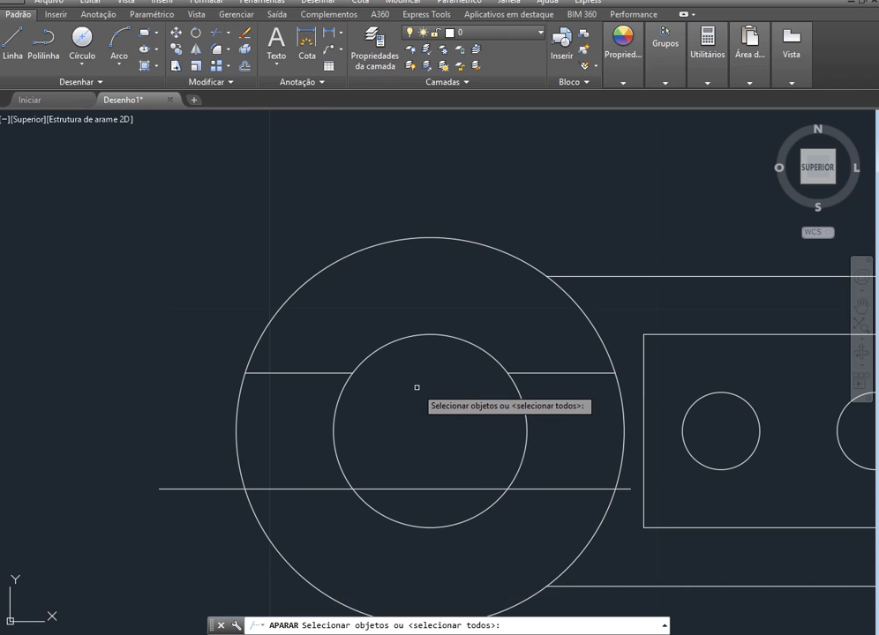
key(Return)
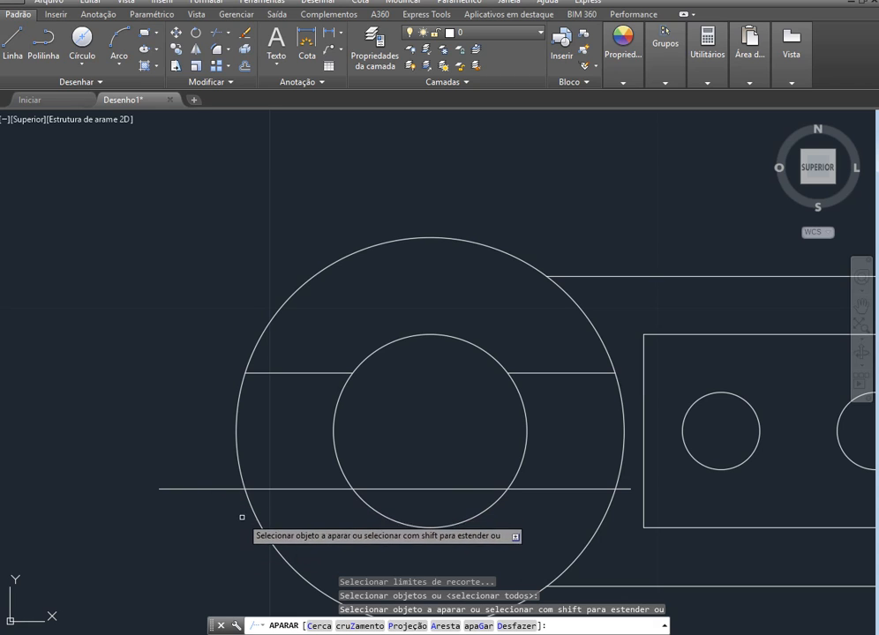
click(200, 490)
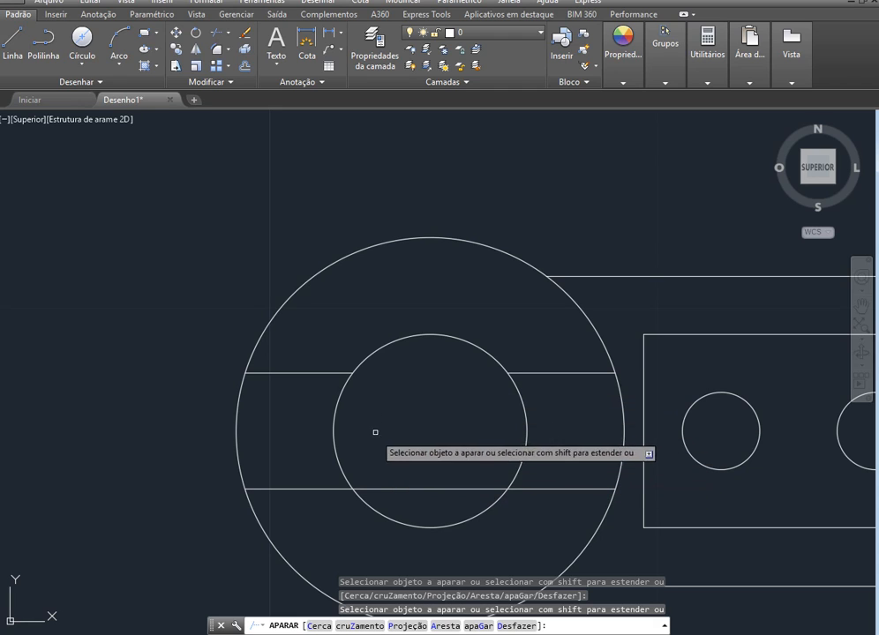
click(405, 488)
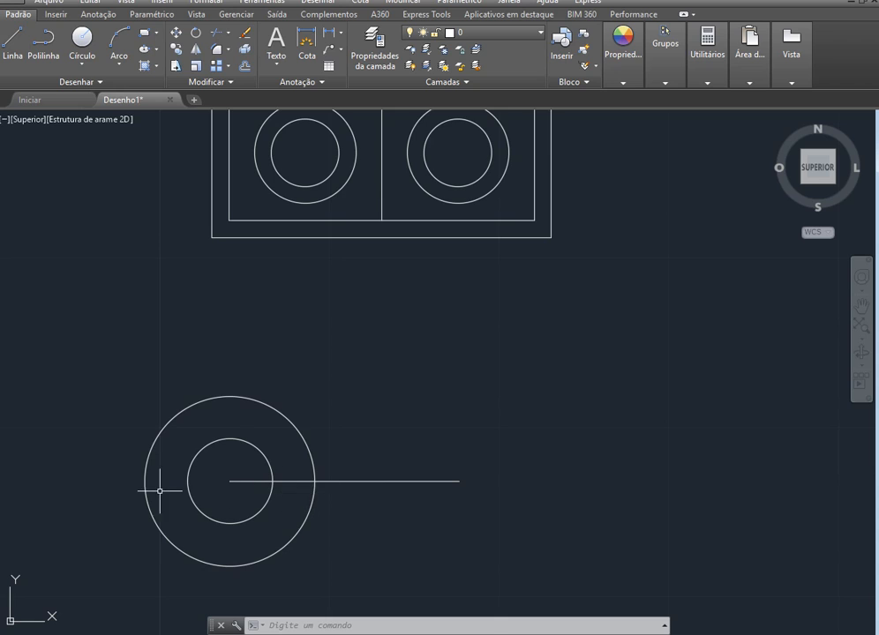
Step: Copy the horizontal centre line of the concentric circles 1.5 units upward and 1.5 units downward
scroll(156, 490, up, 3)
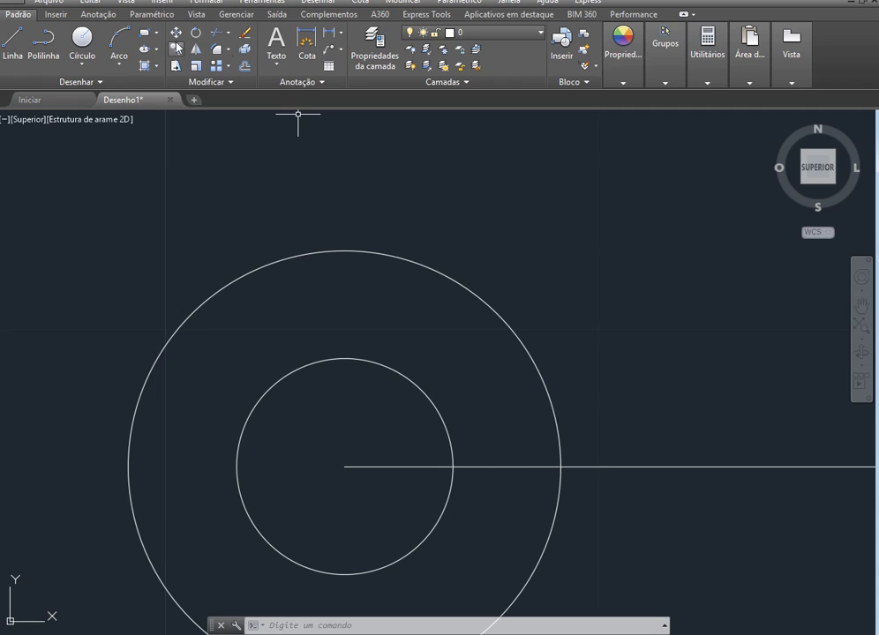
click(176, 50)
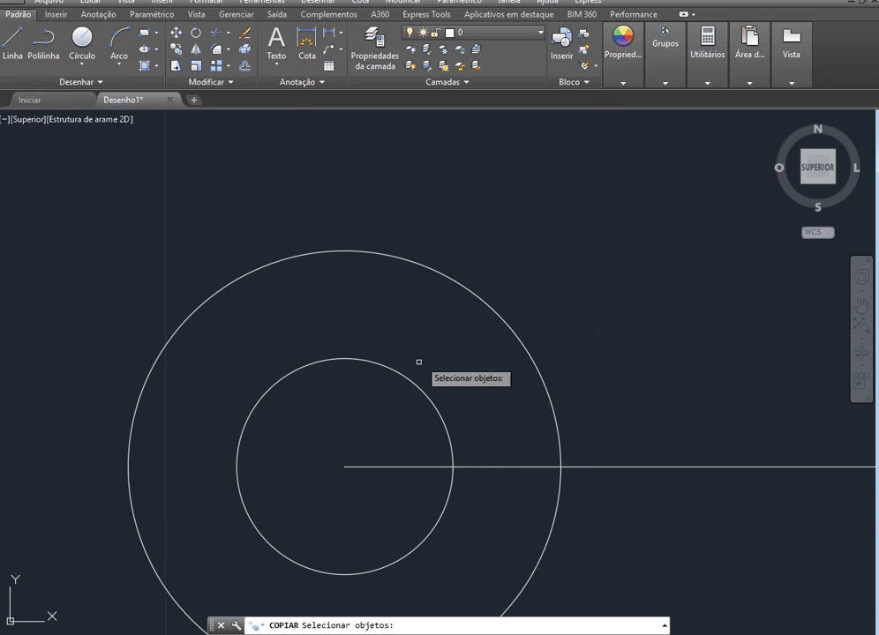
click(480, 466)
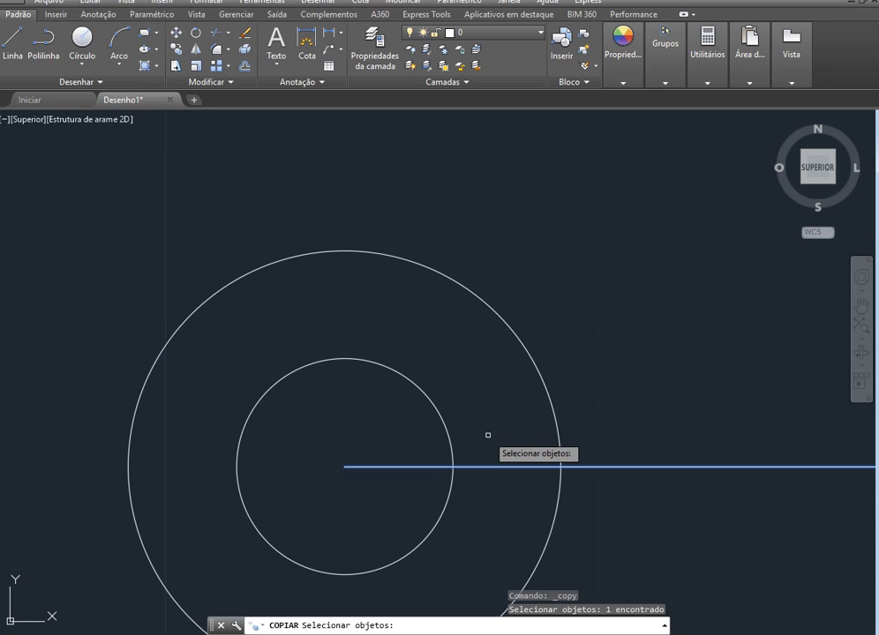
key(Return)
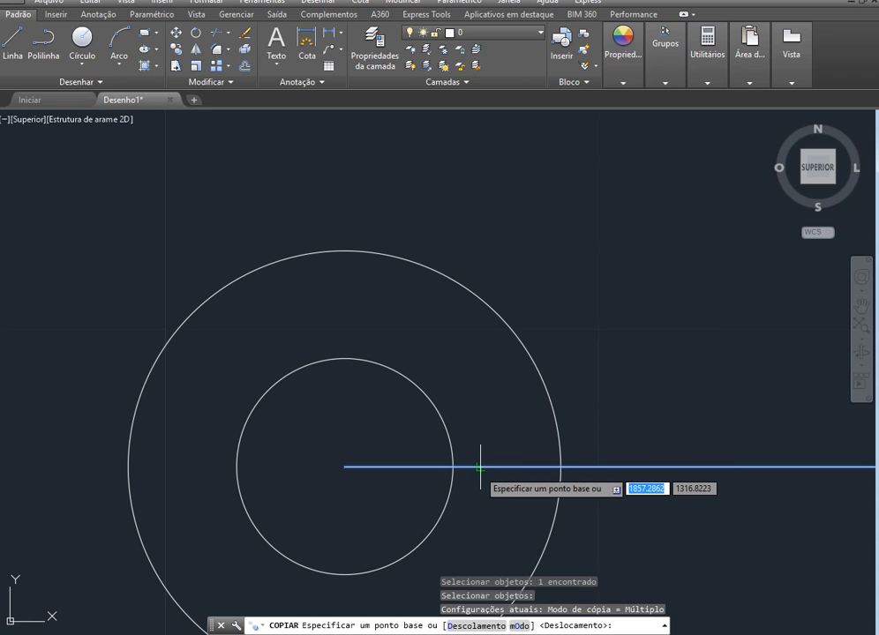
click(480, 467)
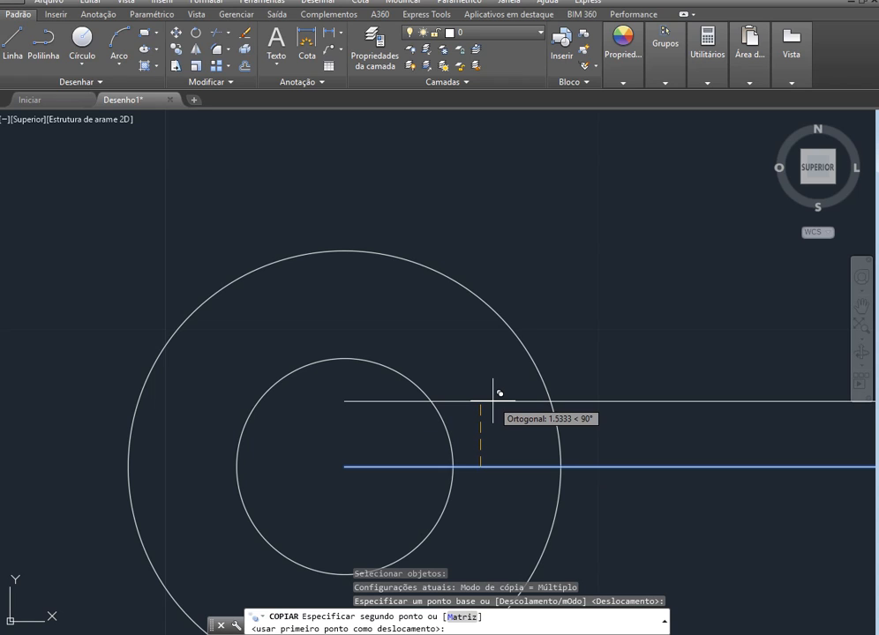
text(1.)
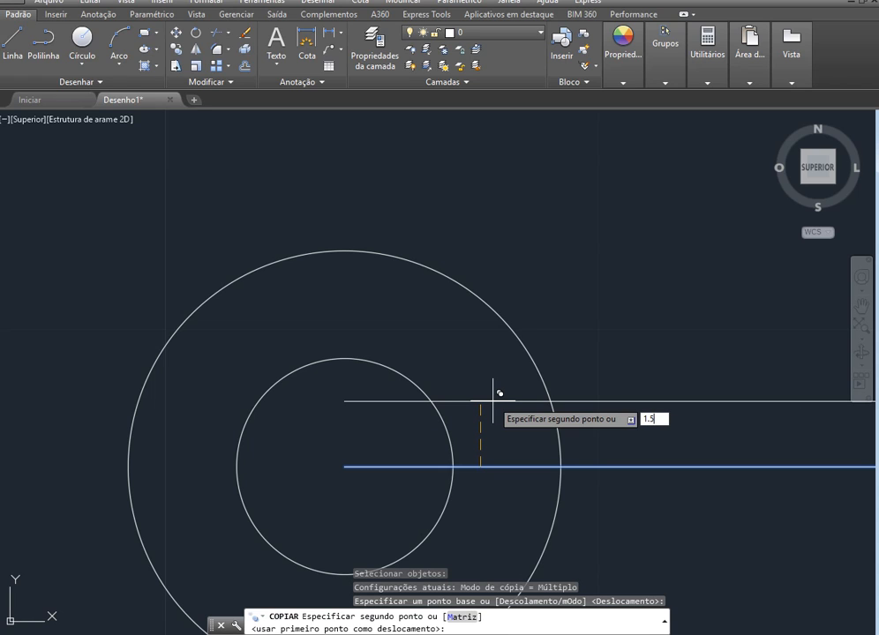
text(5)
key(Return)
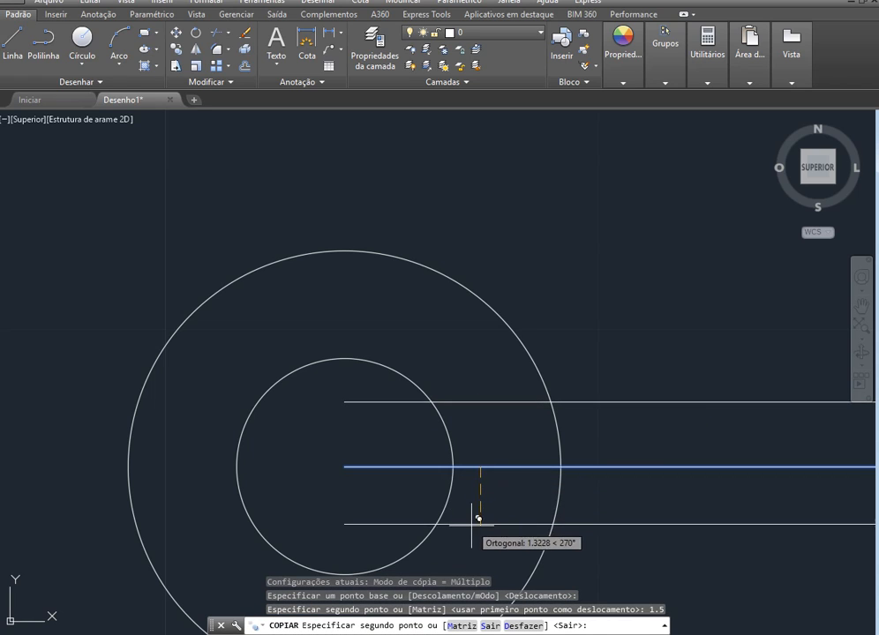
text(1.5)
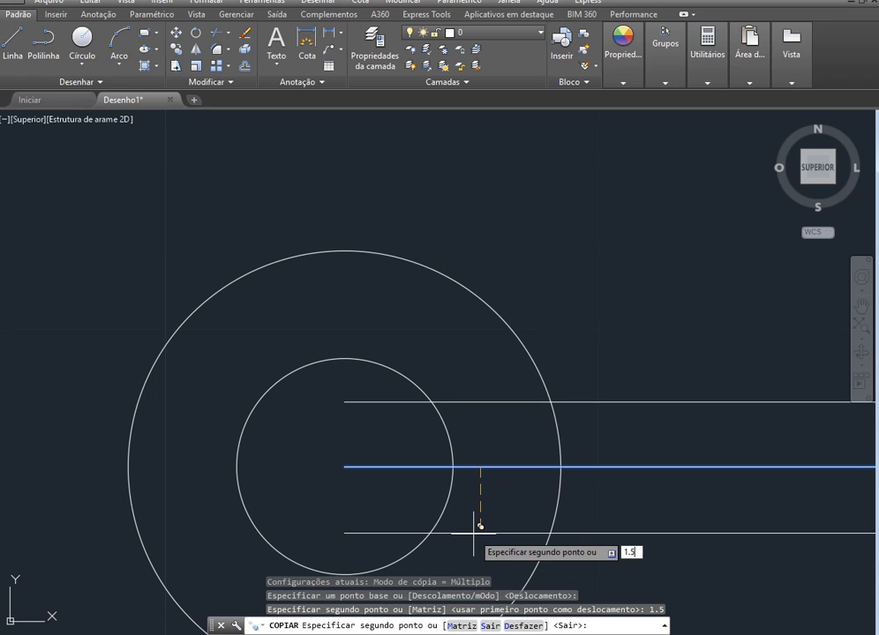
key(Return)
key(Escape)
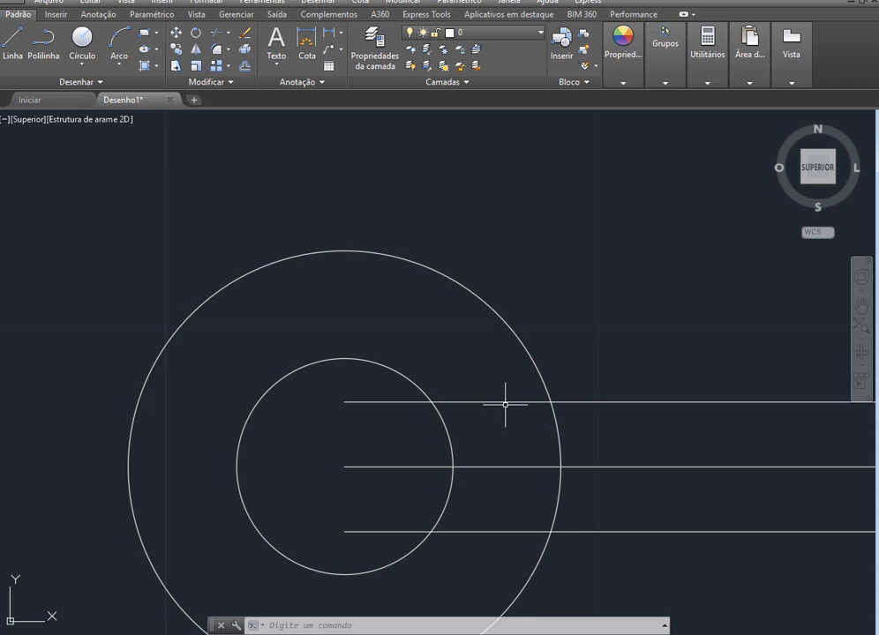
Step: Shorten the upper copied line at both ends so that it spans only from the inner circle to the outer circle
scroll(436, 408, down, 2)
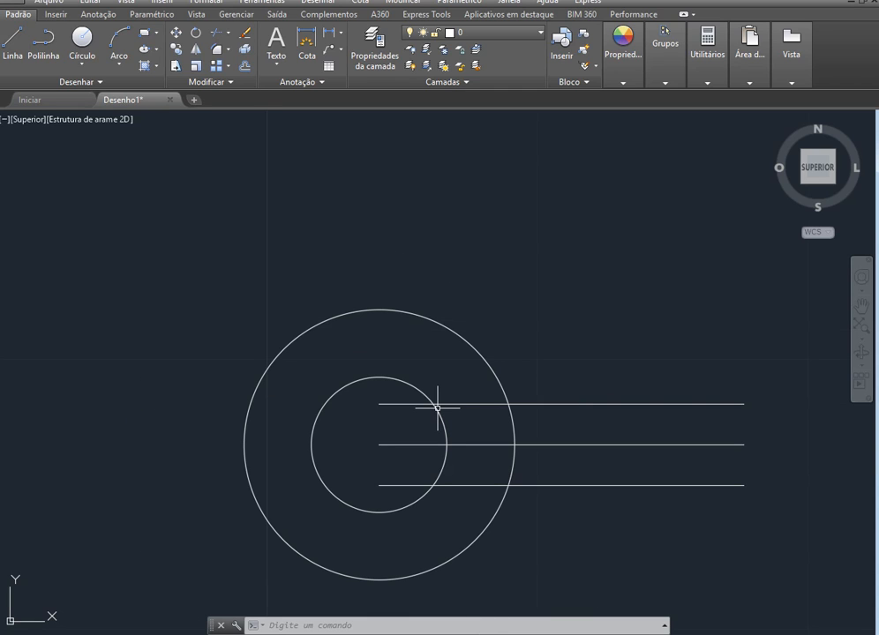
scroll(539, 404, up, 2)
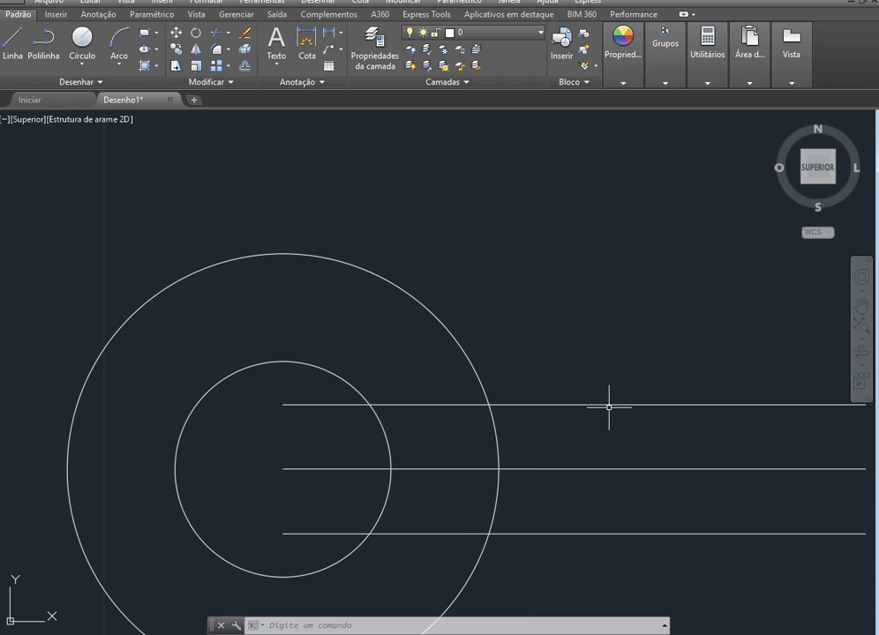
click(639, 405)
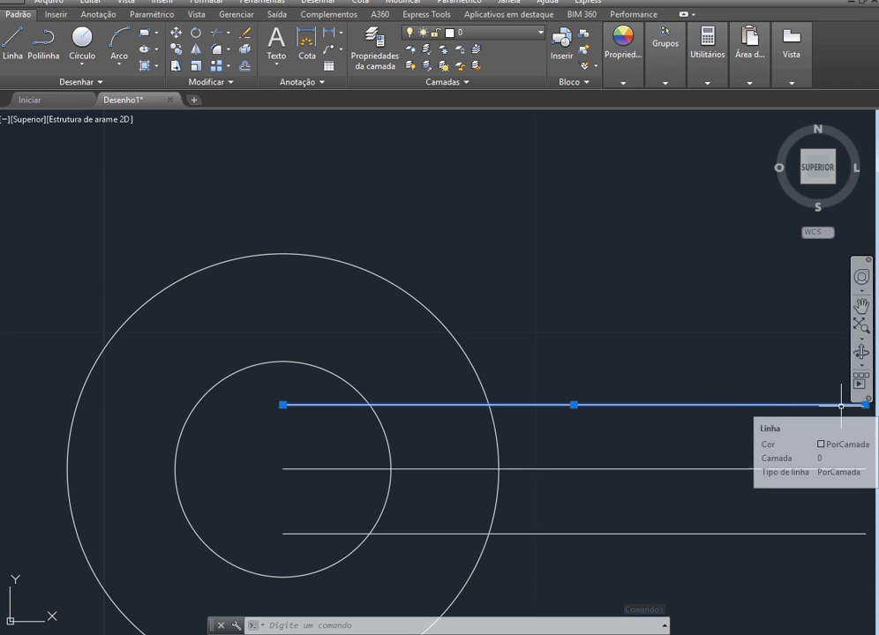
scroll(573, 437, down, 2)
click(750, 418)
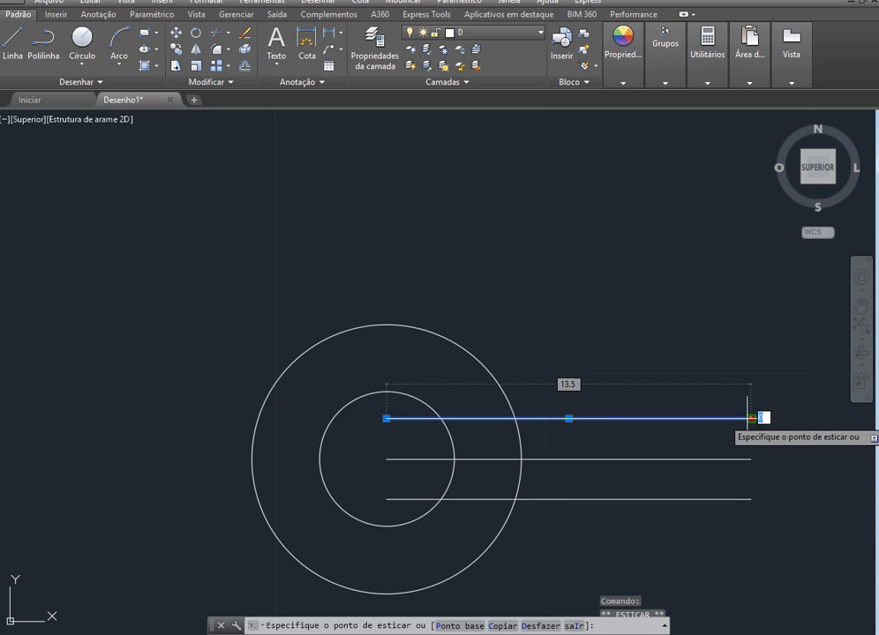
scroll(527, 425, up, 4)
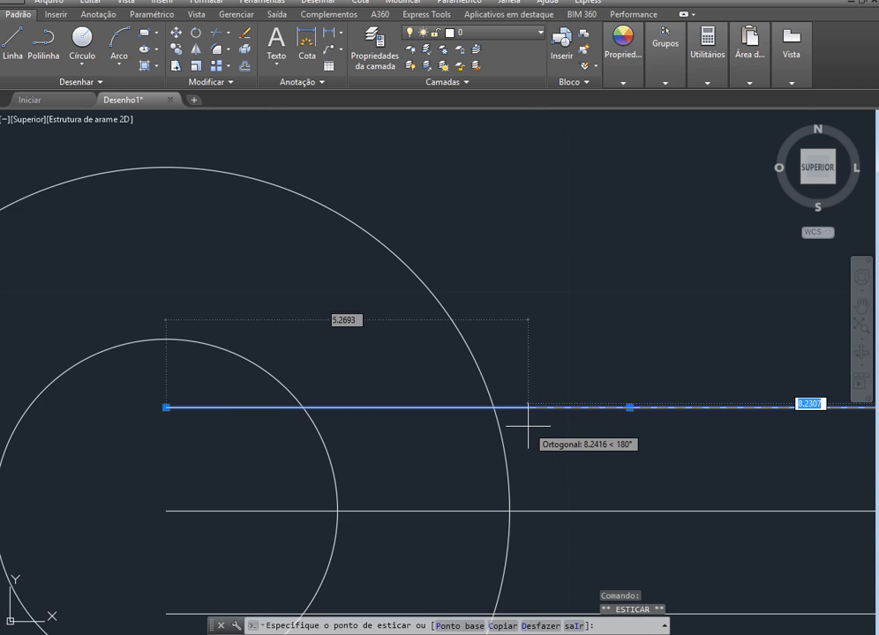
click(493, 408)
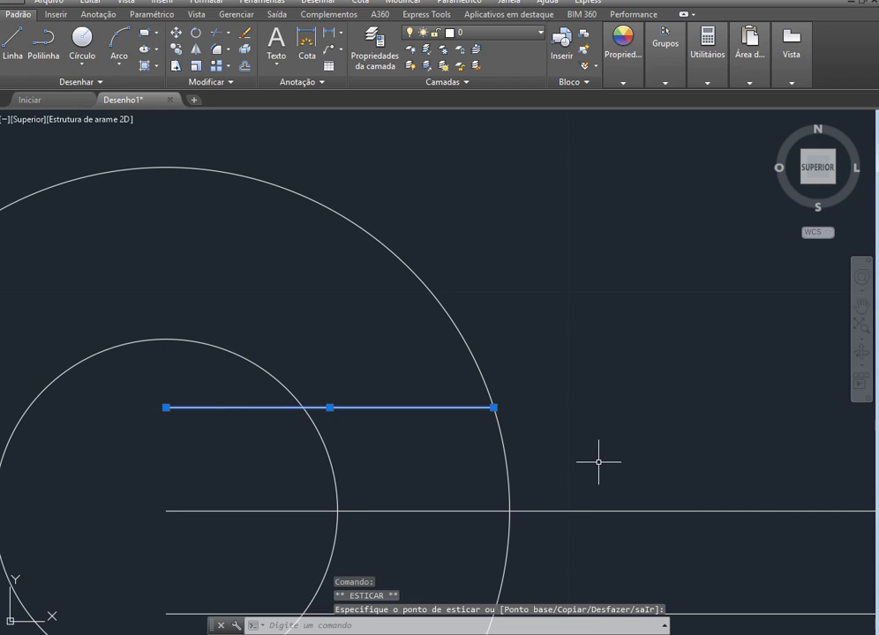
click(166, 407)
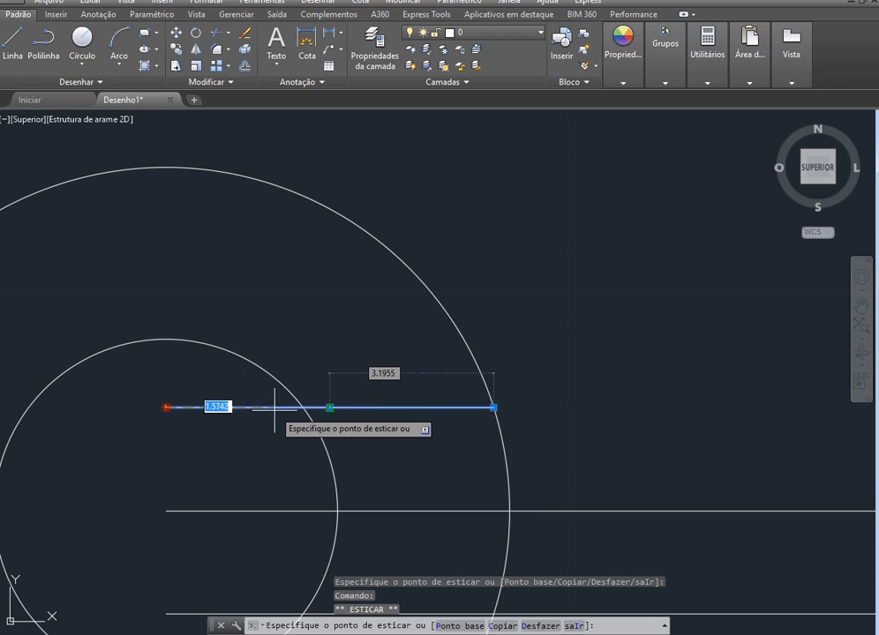
click(303, 407)
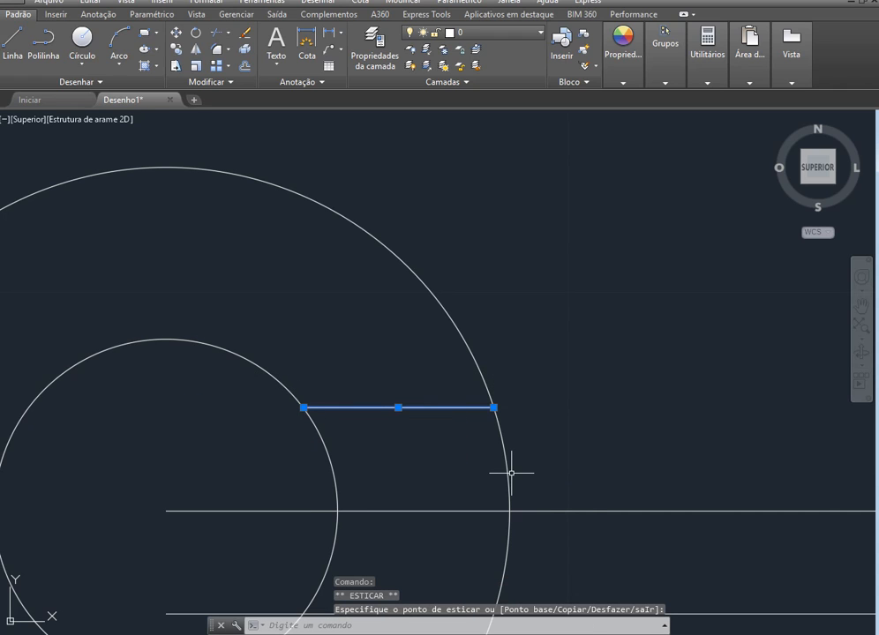
key(Escape)
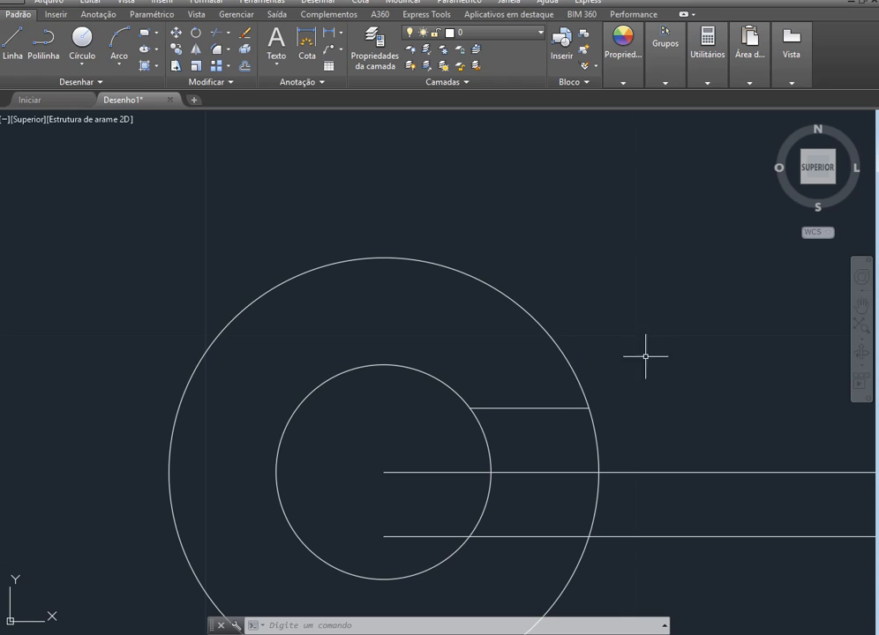
Step: Try a horizontal line from the upper slot line's inner end across to beyond the outer circle's left side, and delete it
click(443, 406)
scroll(524, 405, up, 2)
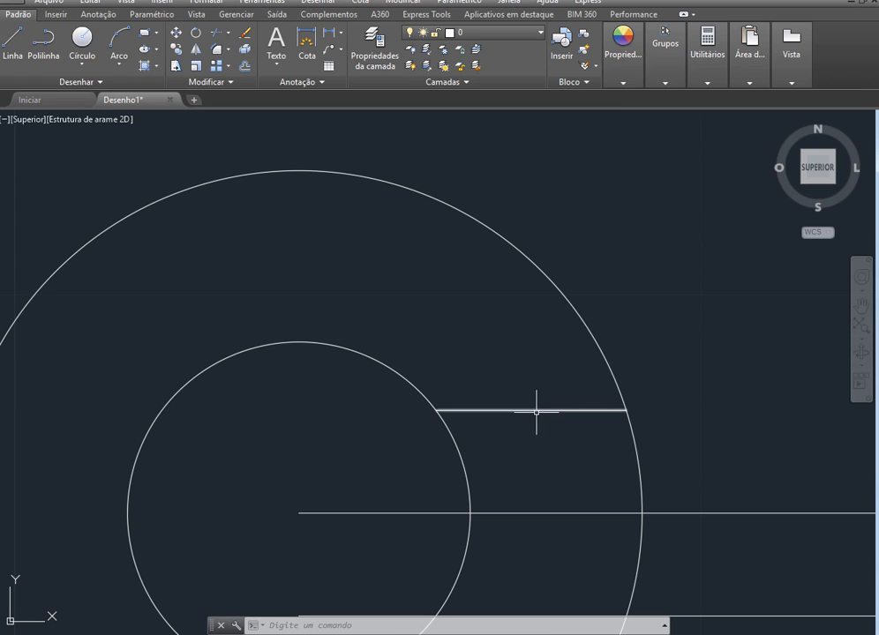
scroll(654, 449, down, 2)
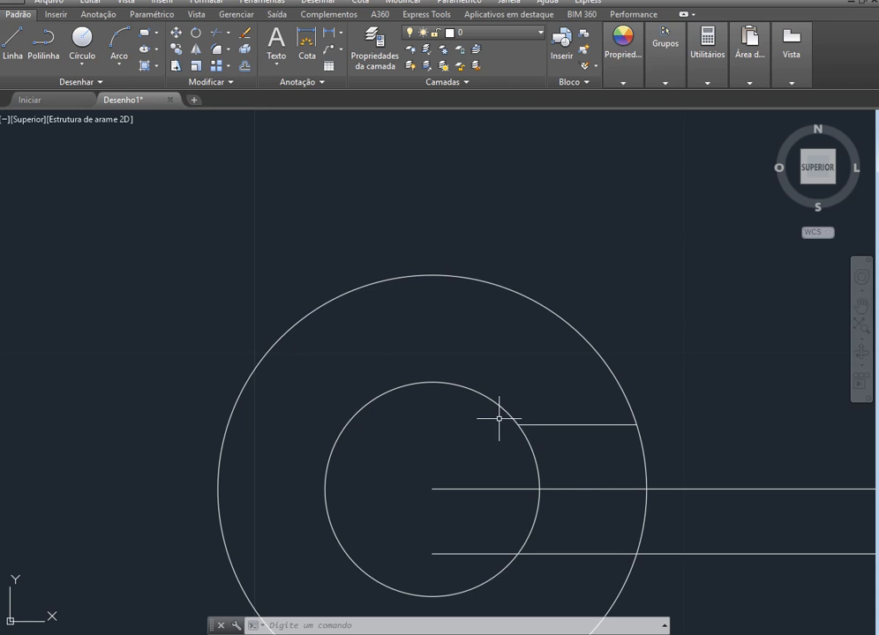
click(12, 40)
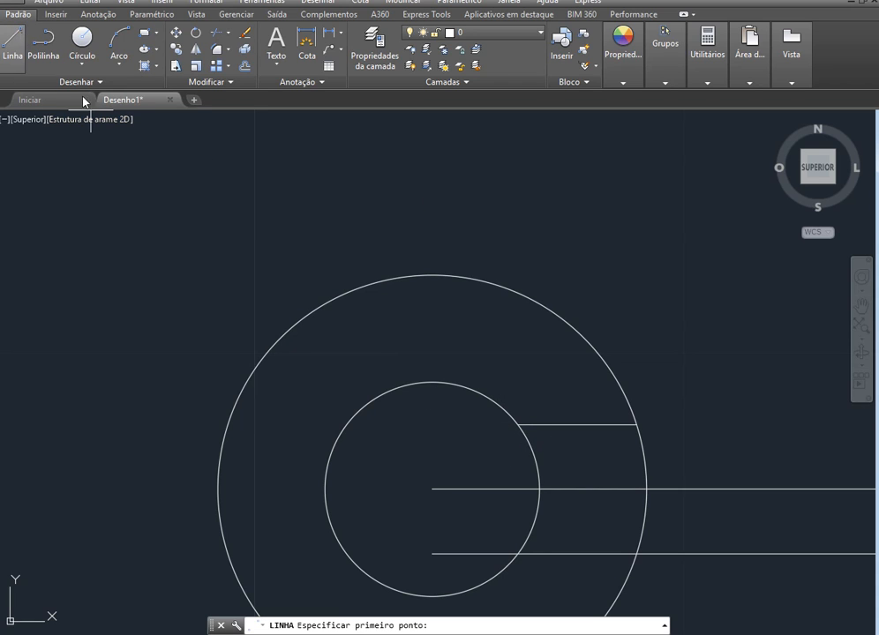
click(517, 425)
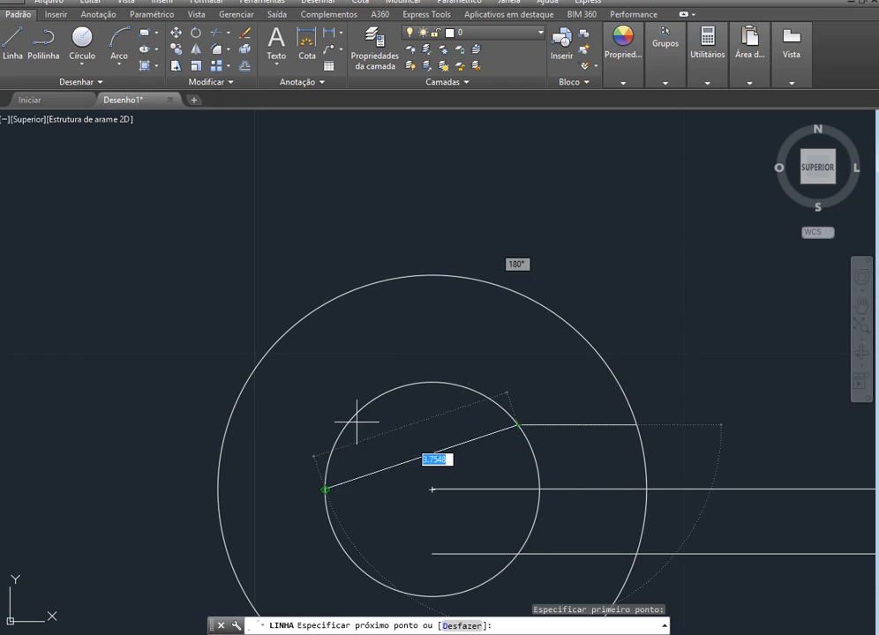
click(173, 420)
key(Escape)
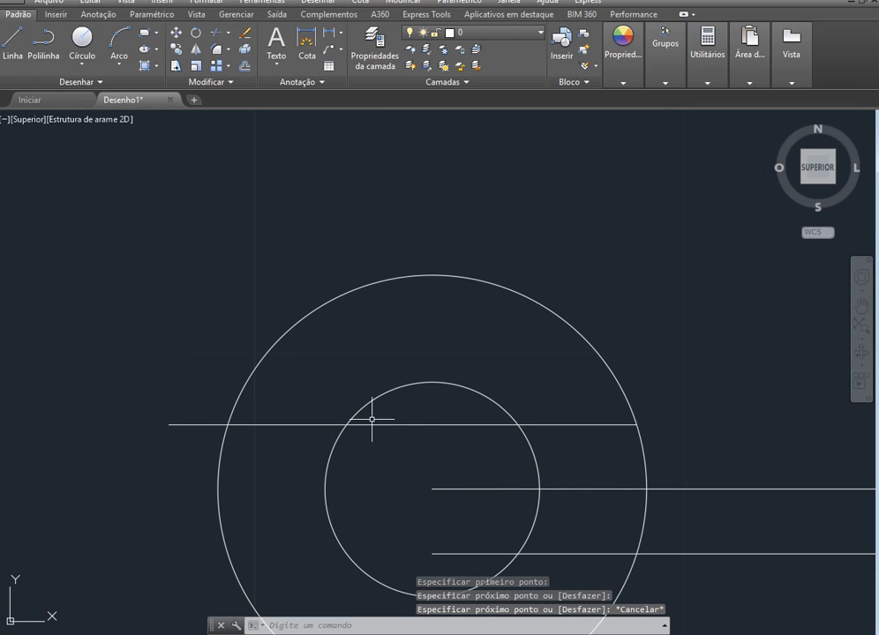
click(374, 425)
key(Delete)
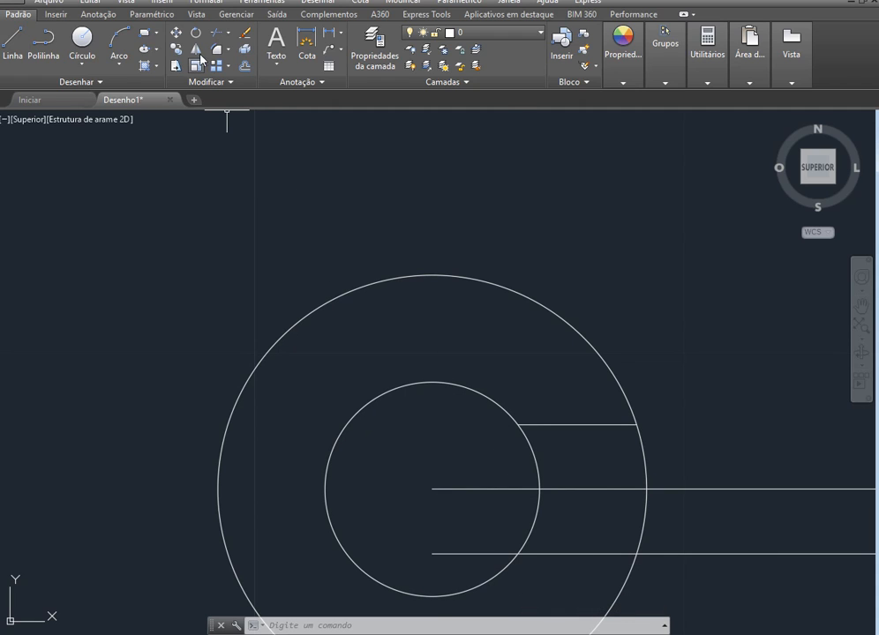
click(174, 52)
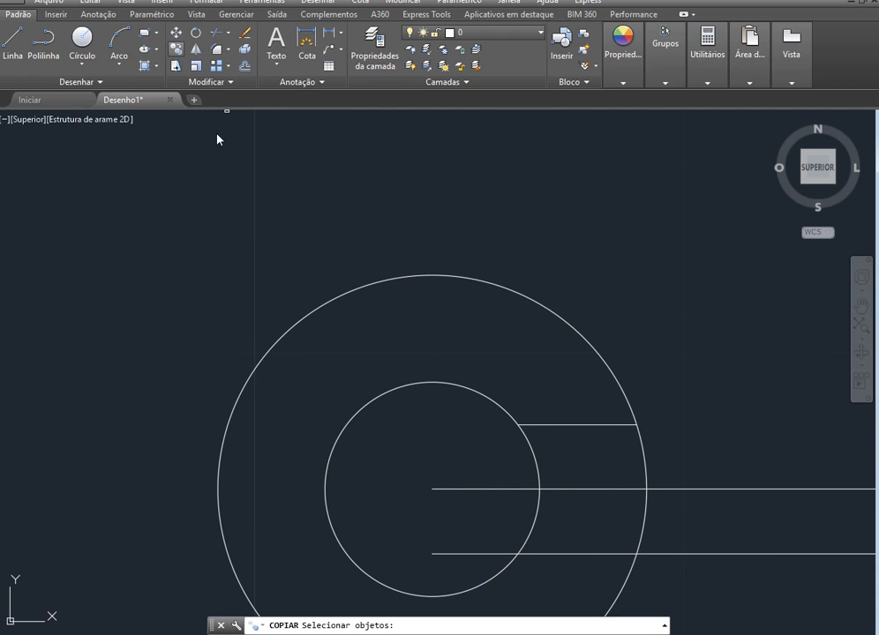
click(563, 425)
key(Return)
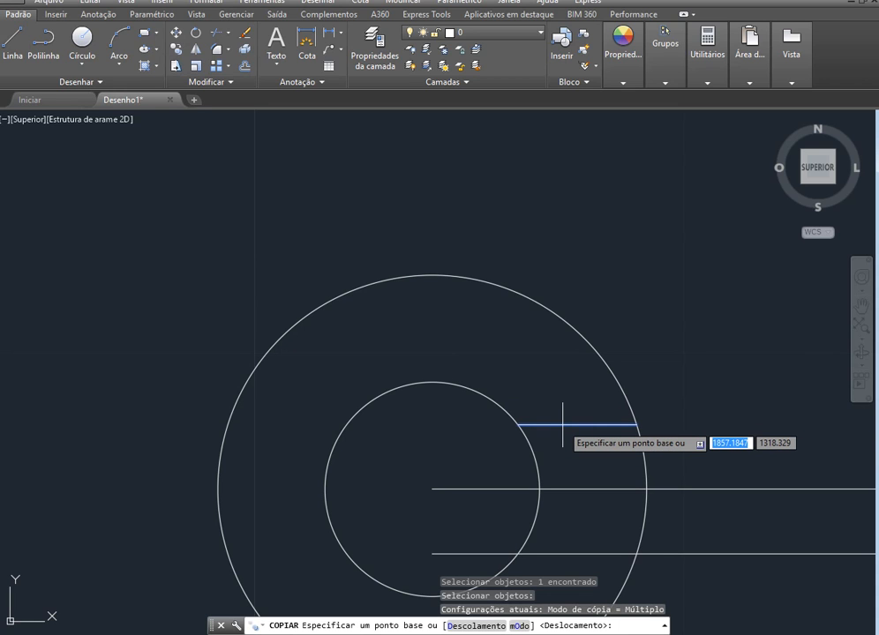
click(636, 424)
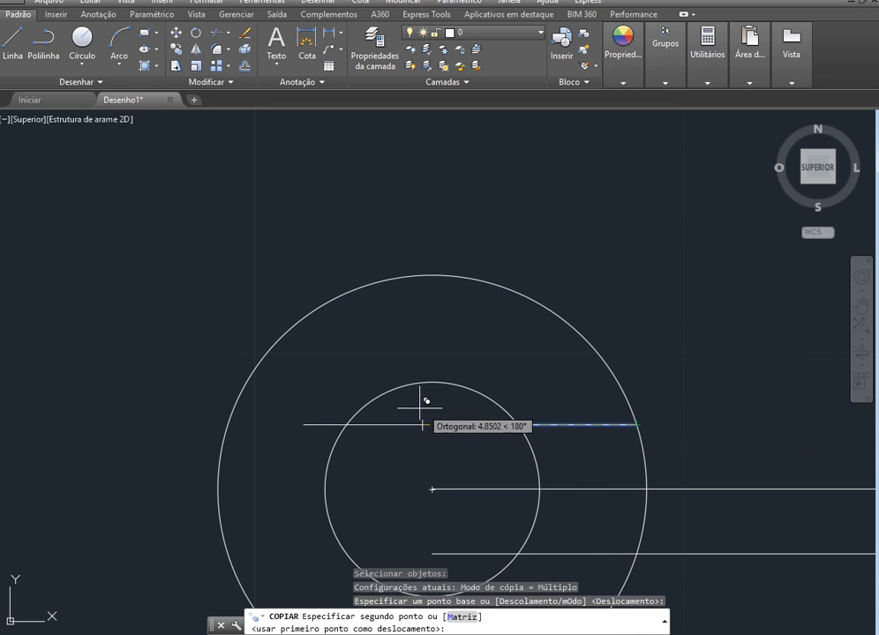
scroll(346, 413, up, 4)
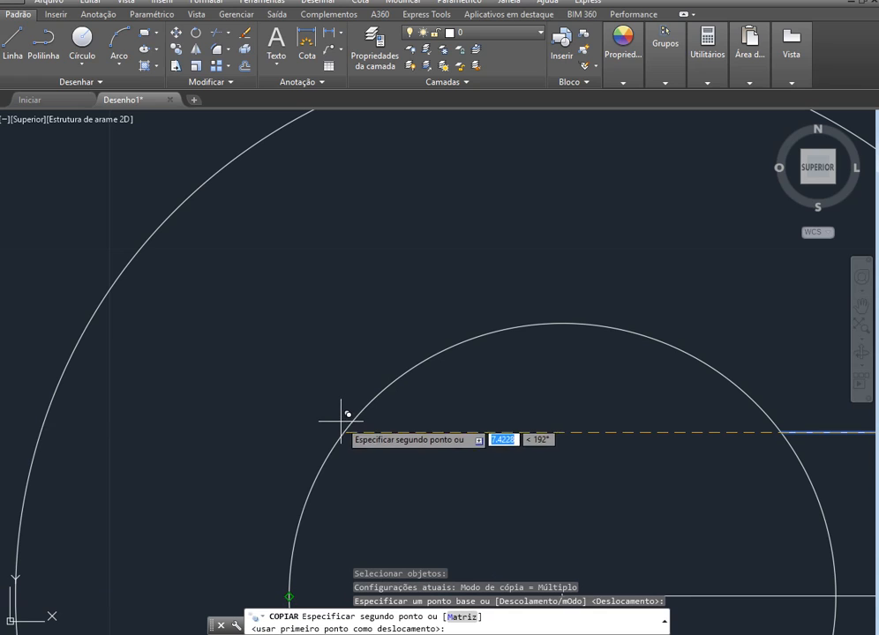
key(F8)
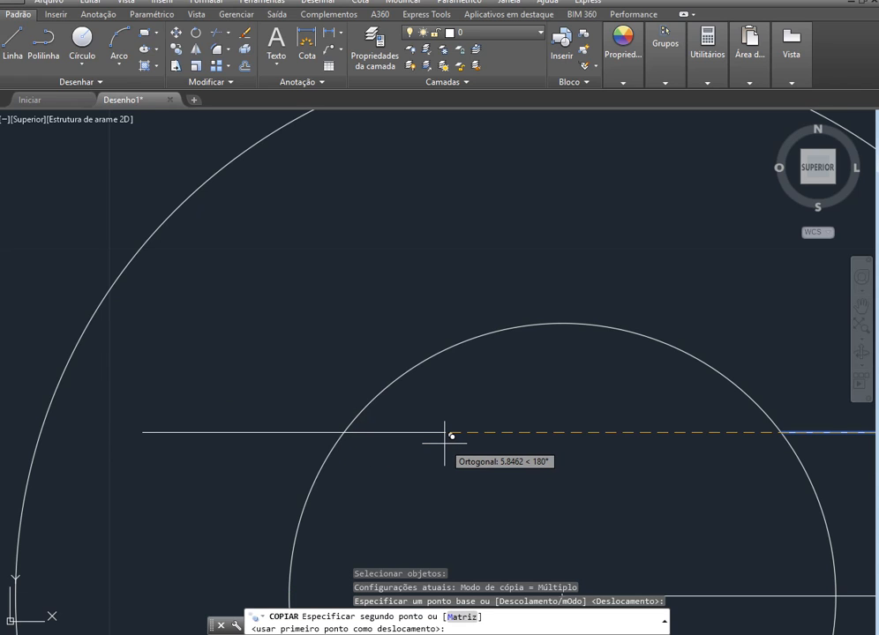
scroll(520, 419, down, 2)
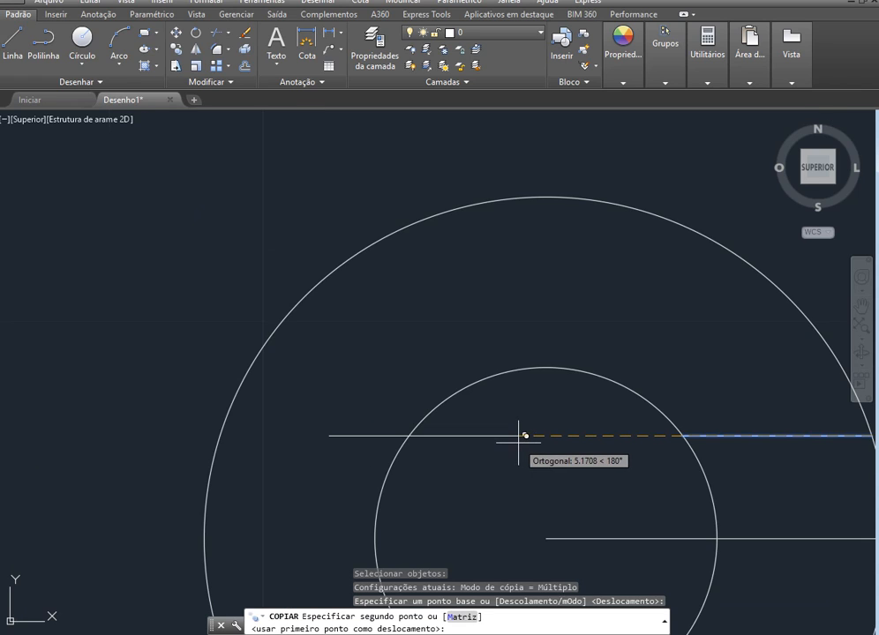
key(Escape)
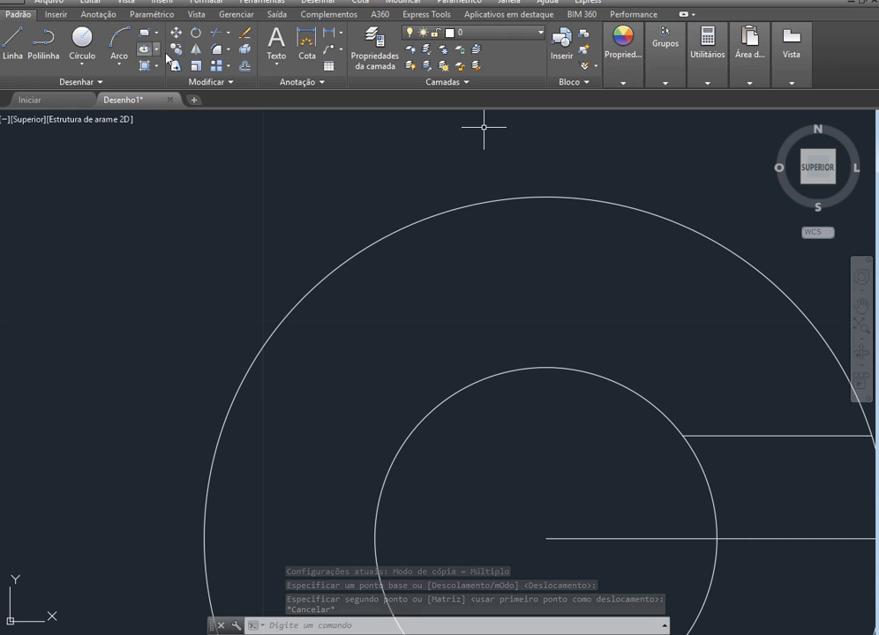
click(176, 48)
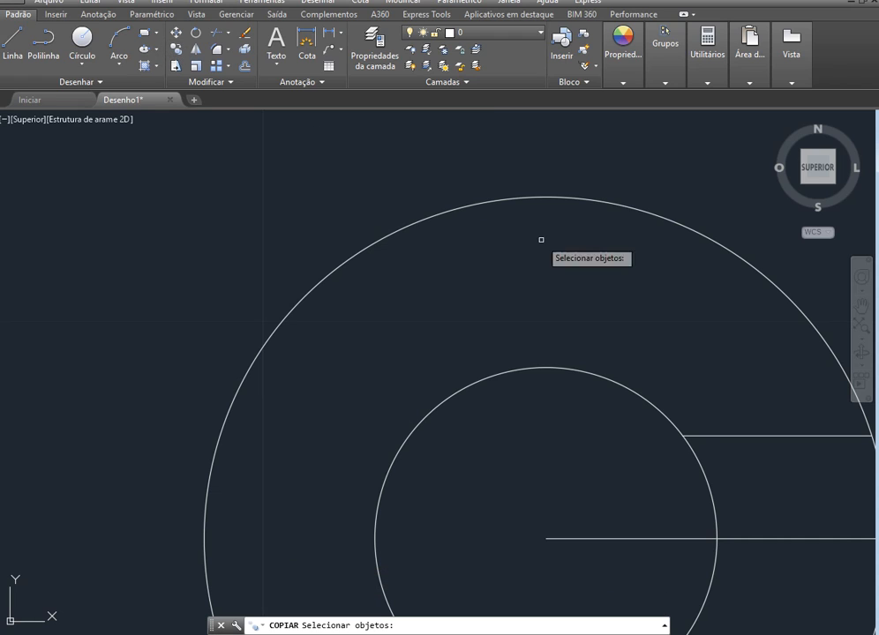
click(745, 436)
key(Return)
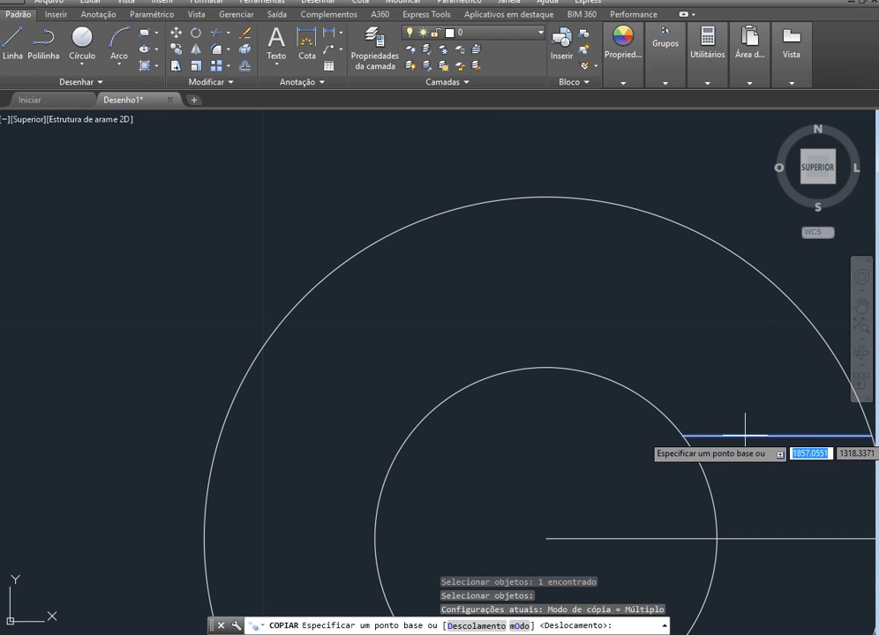
click(683, 435)
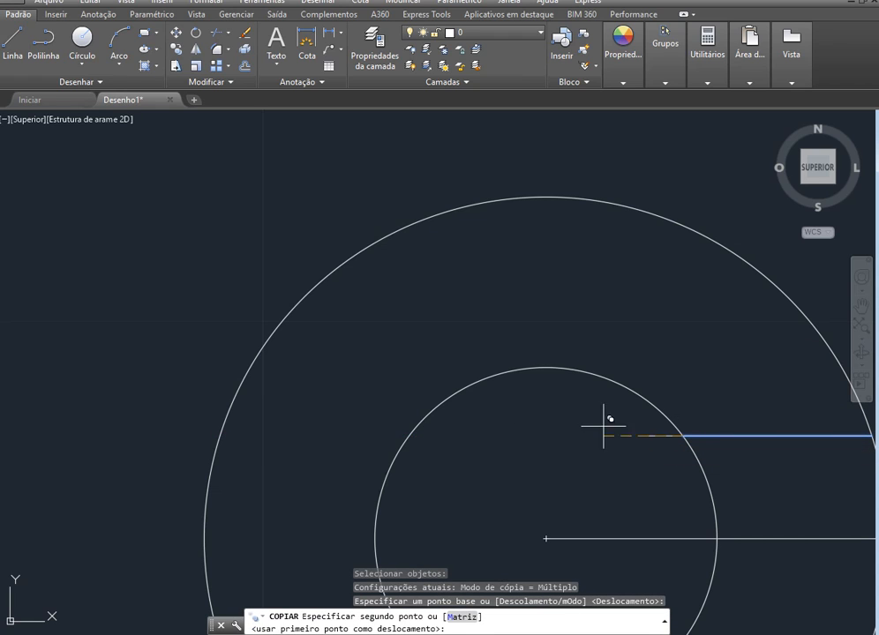
click(224, 427)
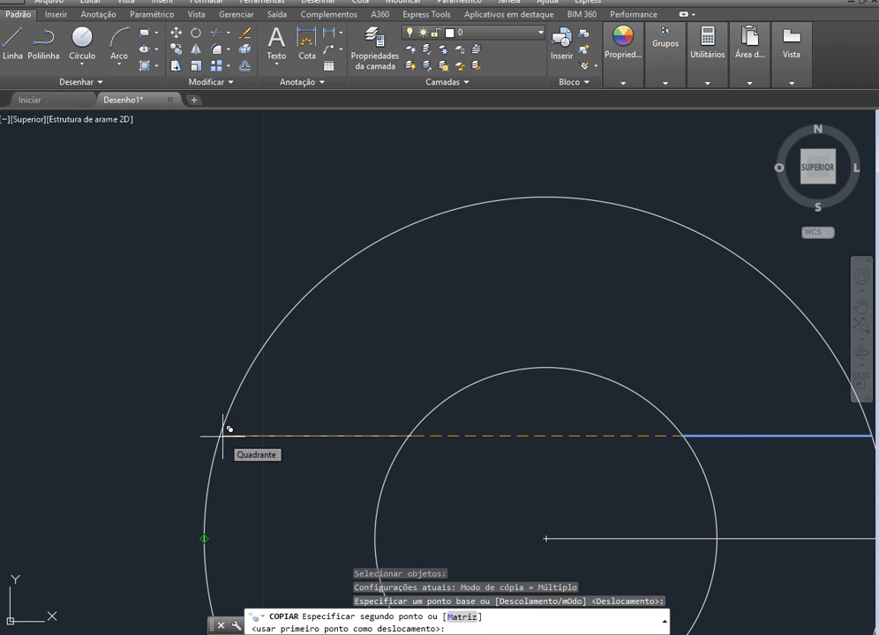
scroll(222, 436, down, 2)
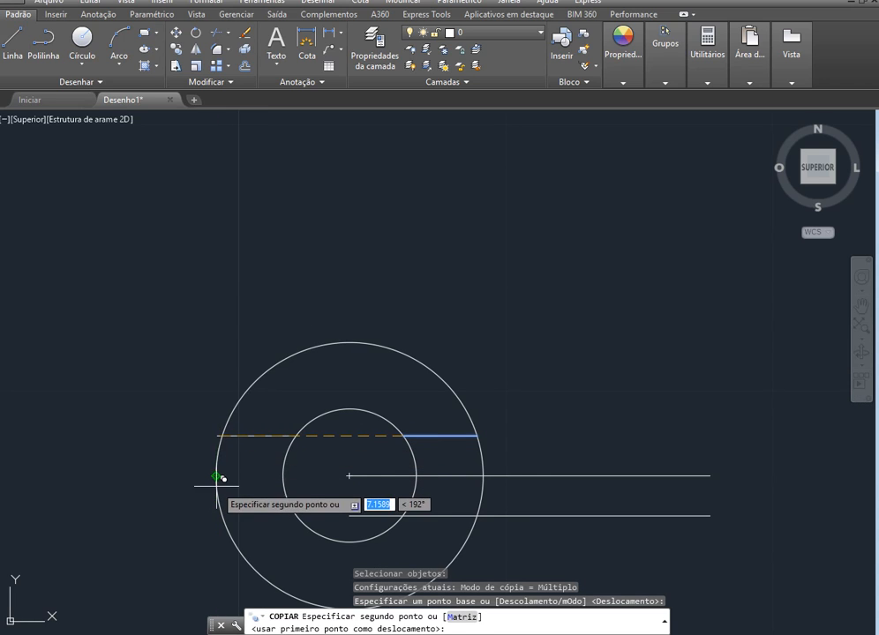
scroll(221, 478, up, 4)
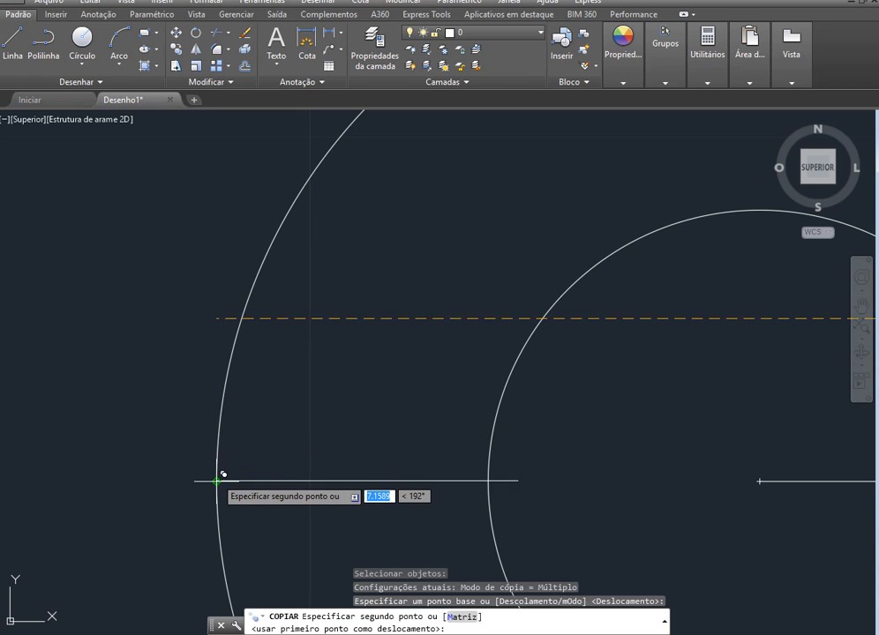
scroll(211, 455, down, 3)
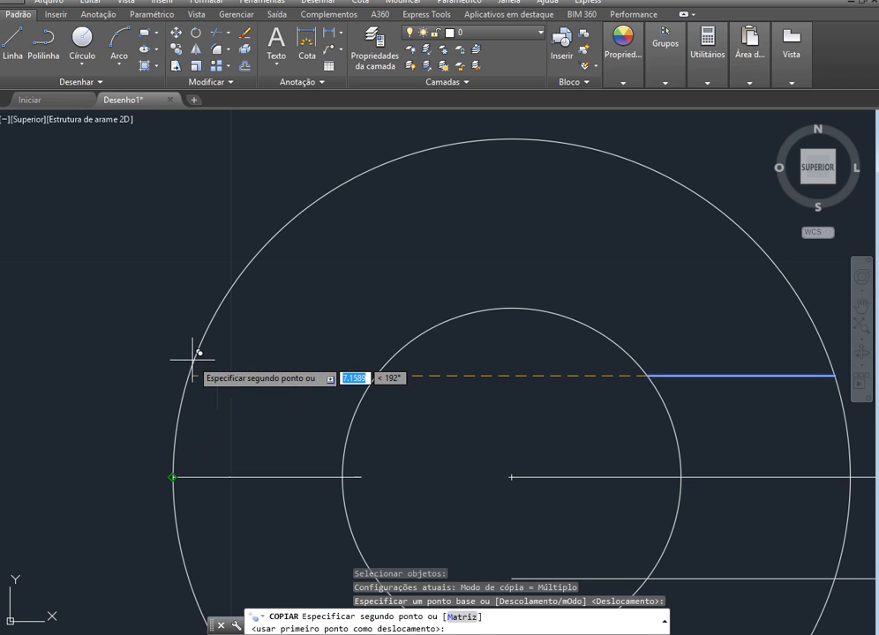
scroll(194, 357, up, 2)
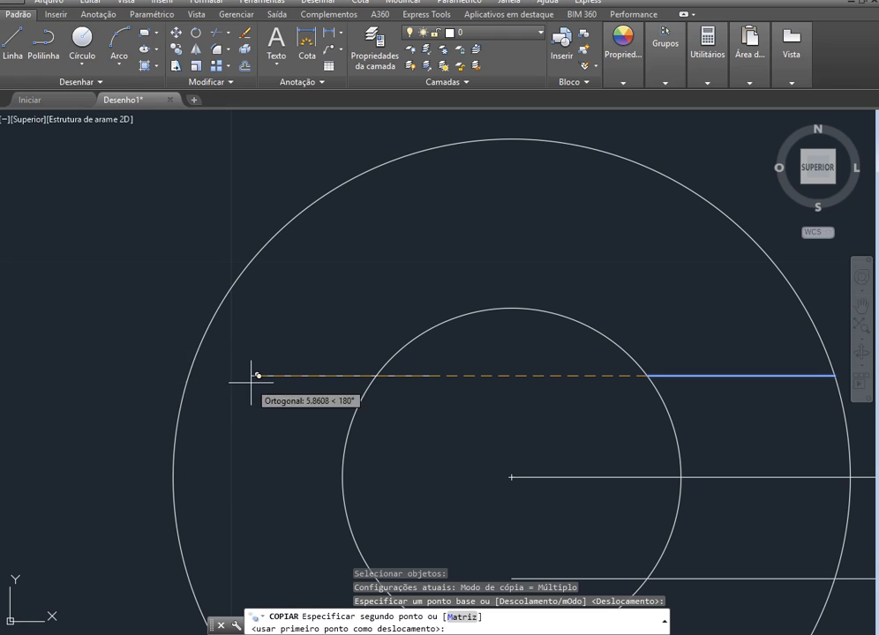
key(Escape)
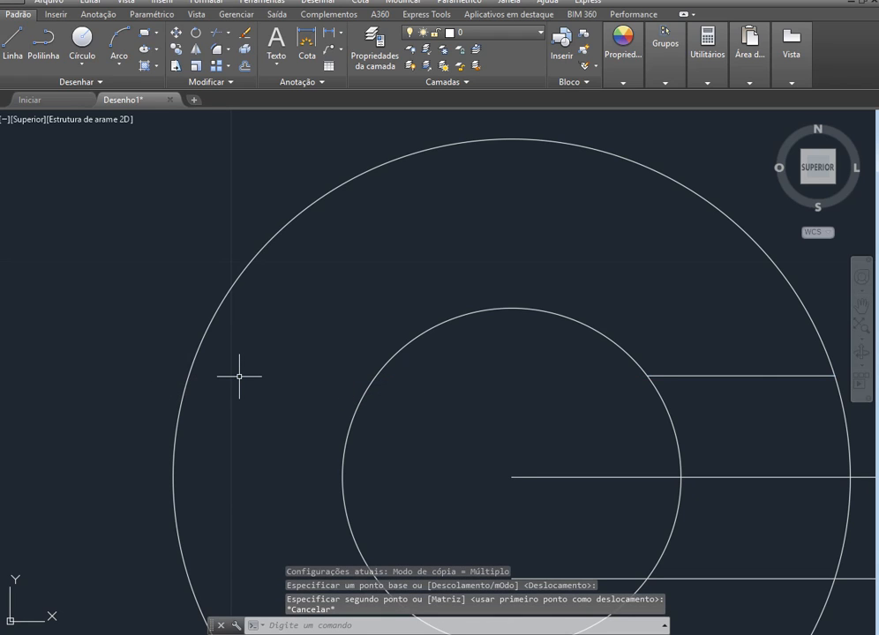
Step: Draw a horizontal line from the upper slot line's inner end leftward across both circles to beyond the outer circle
click(12, 42)
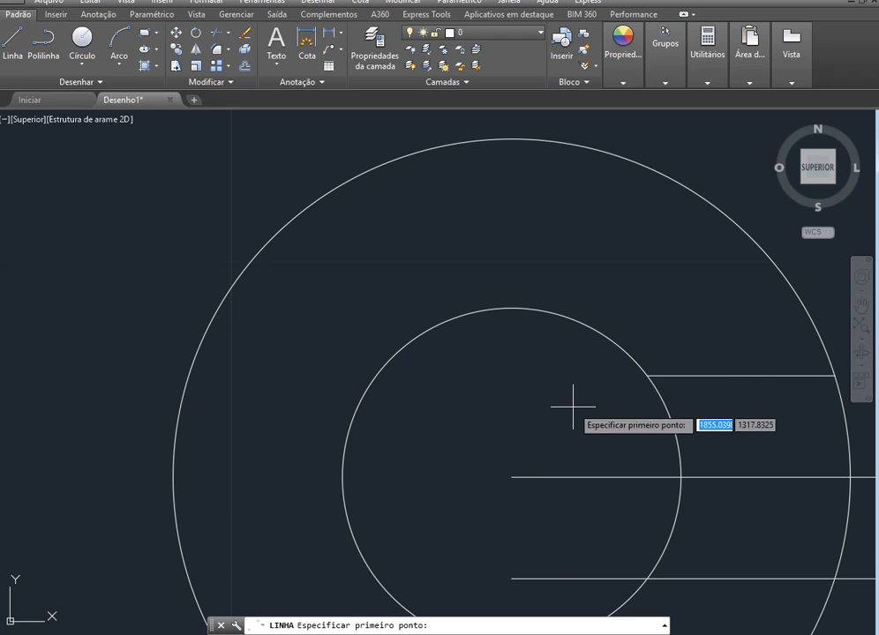
click(647, 376)
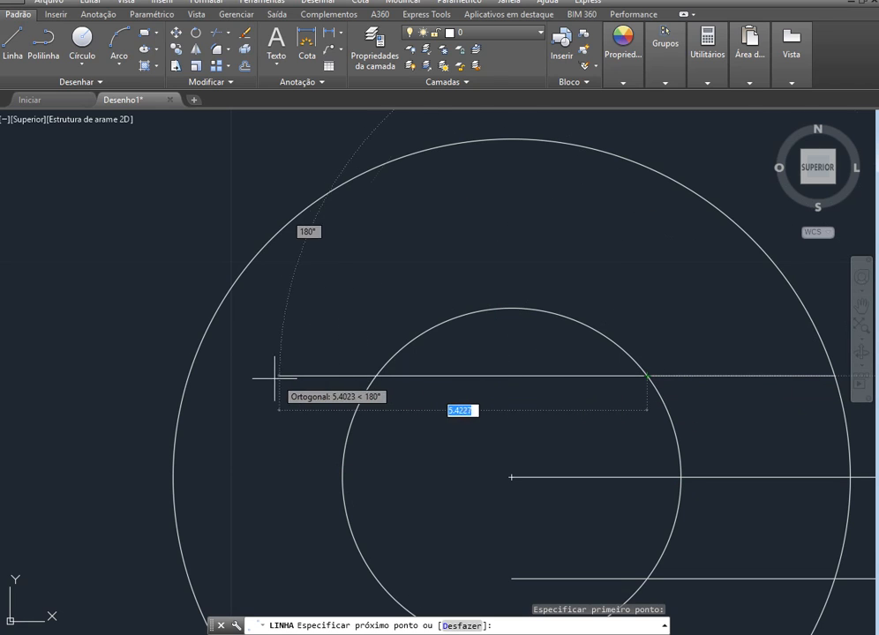
click(139, 376)
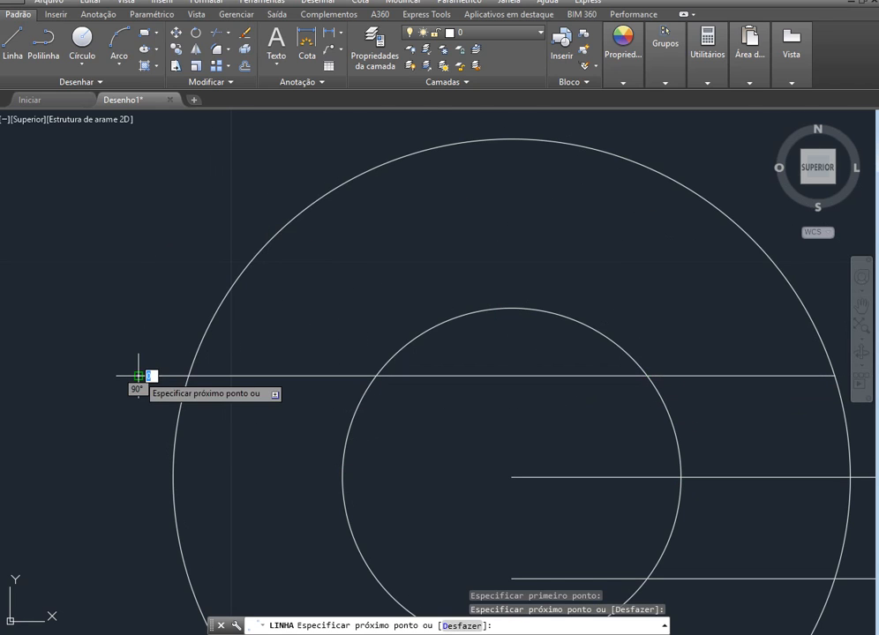
key(Escape)
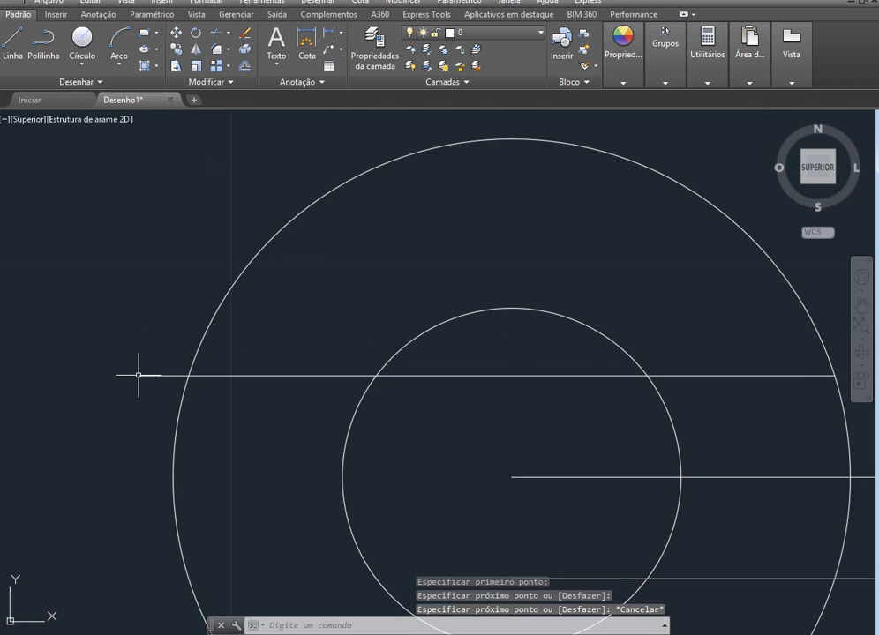
Step: Stretch both ends of the new line so that it spans only from the inner circle to the outer circle on the left
click(615, 373)
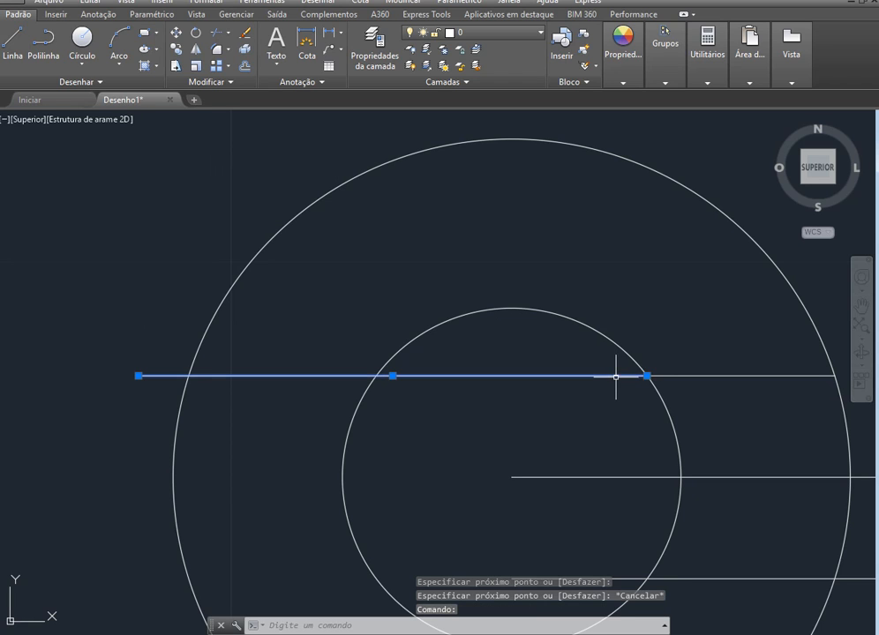
click(647, 376)
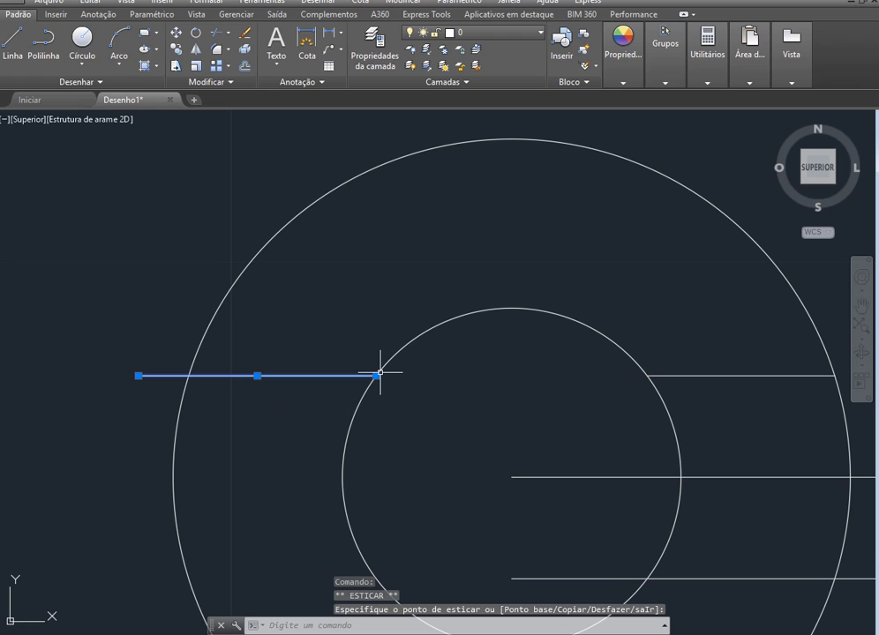
click(139, 376)
click(188, 376)
mouse_move(188, 376)
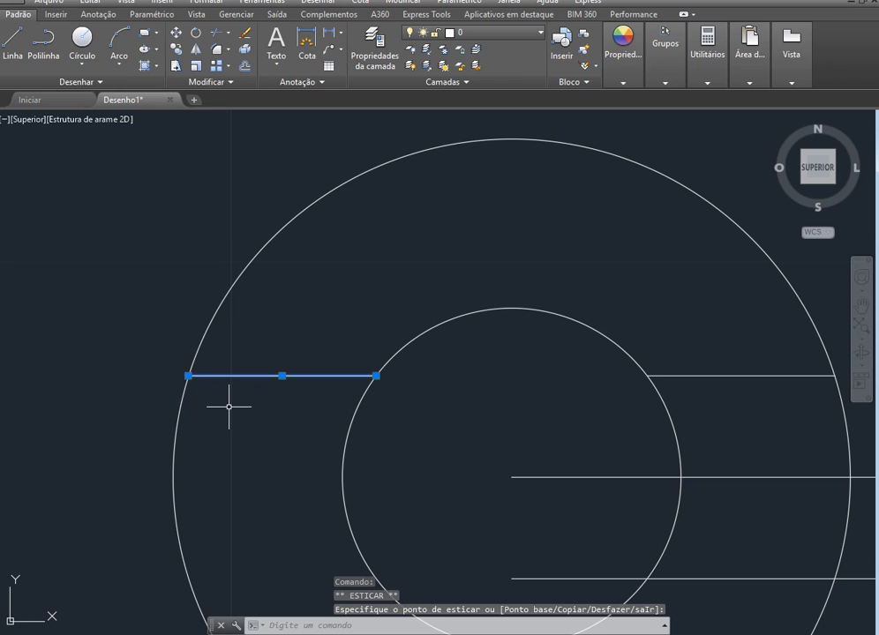
key(Escape)
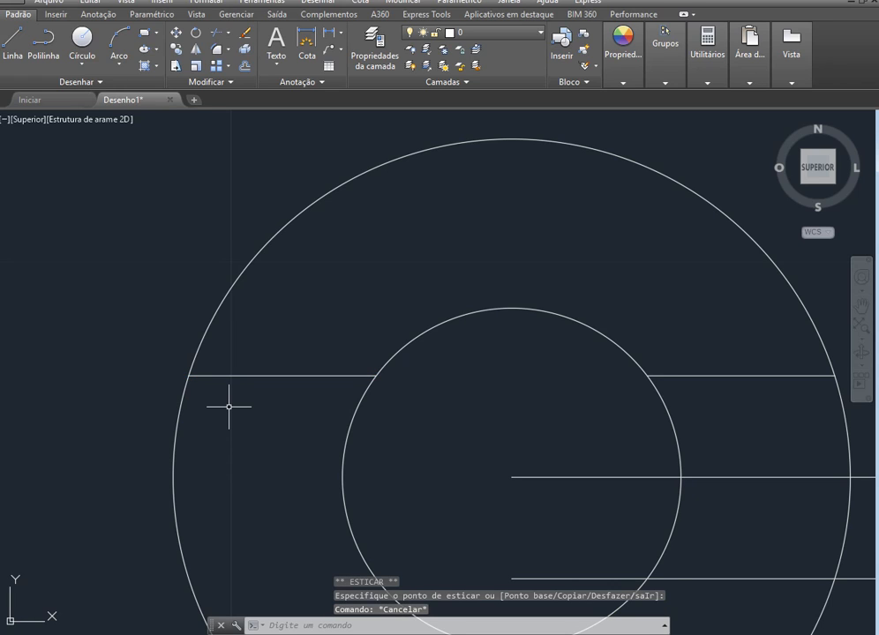
Step: Delete the long horizontal line below the centre line of the concentric circles
scroll(494, 331, down, 2)
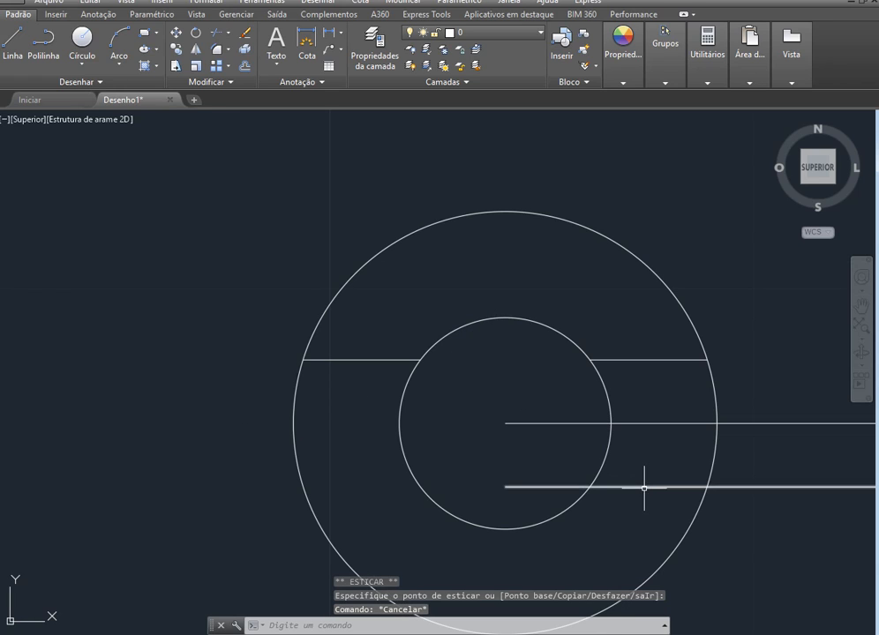
scroll(486, 505, down, 2)
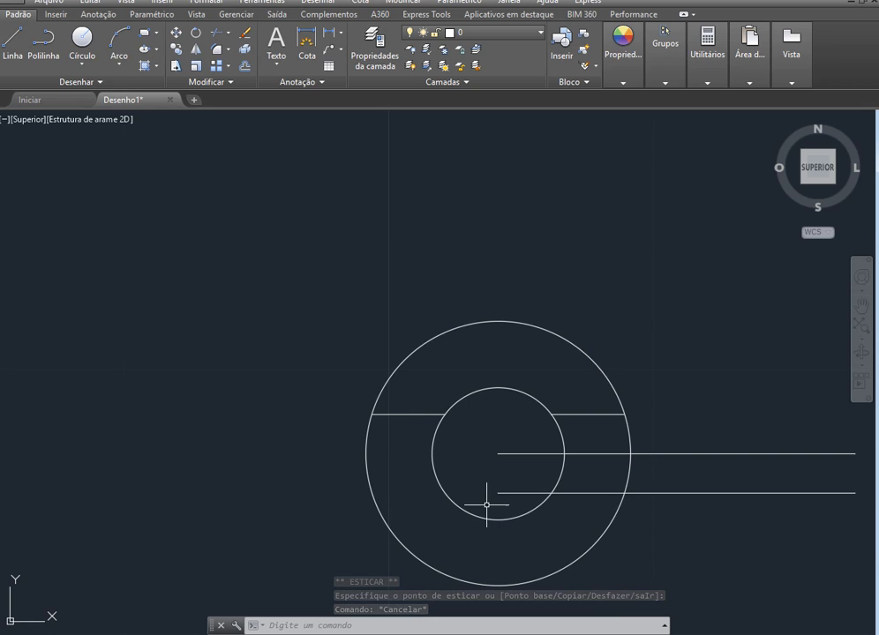
scroll(500, 485, down, 2)
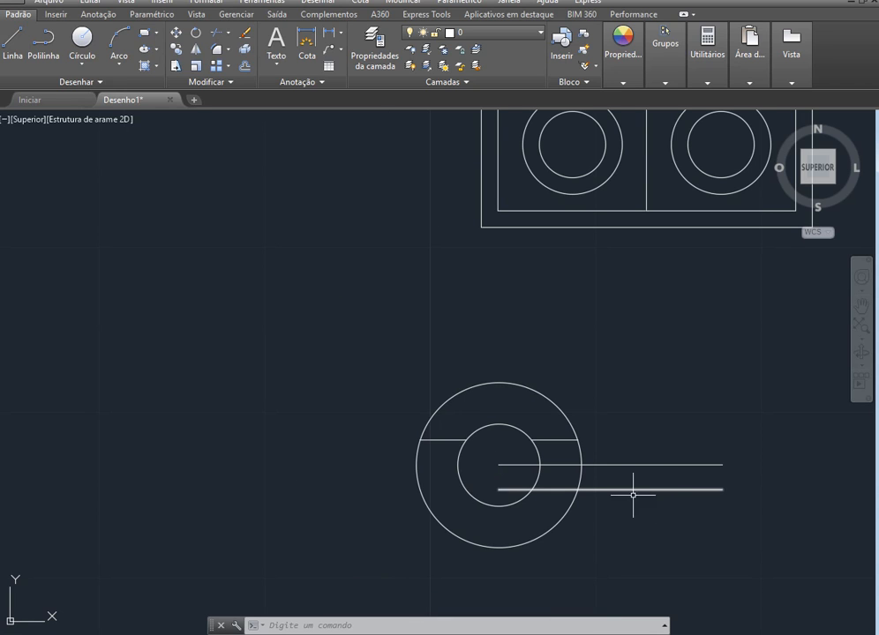
scroll(633, 495, up, 3)
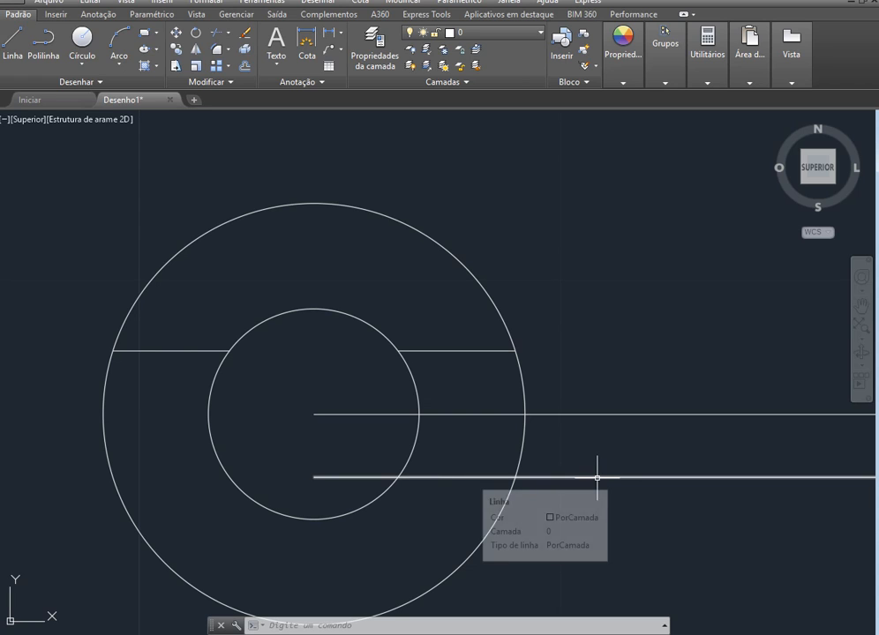
click(598, 477)
key(Delete)
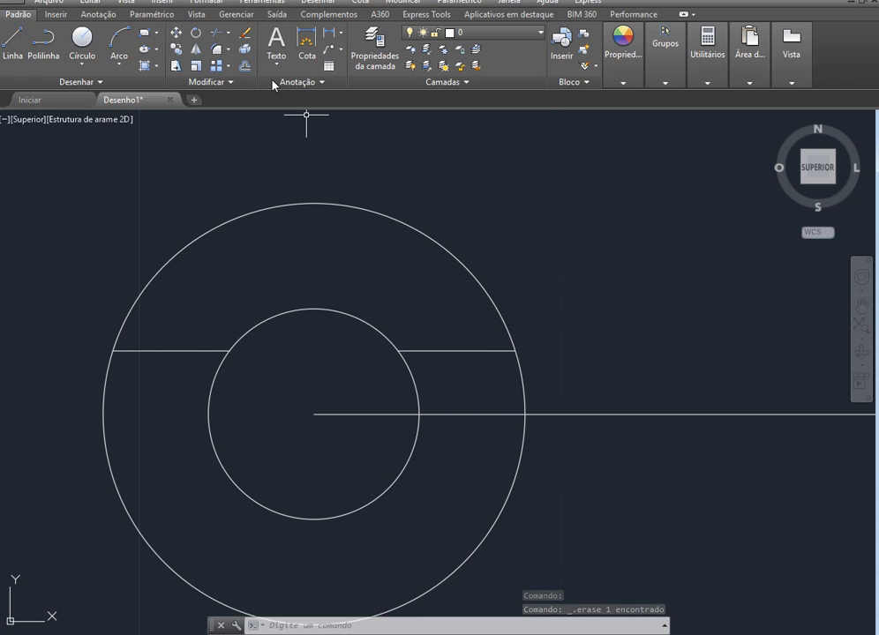
Step: Try to copy the two upper slot lines by 3 units, checking the slot width on the exercise slide, and undo the copy
click(175, 50)
click(420, 350)
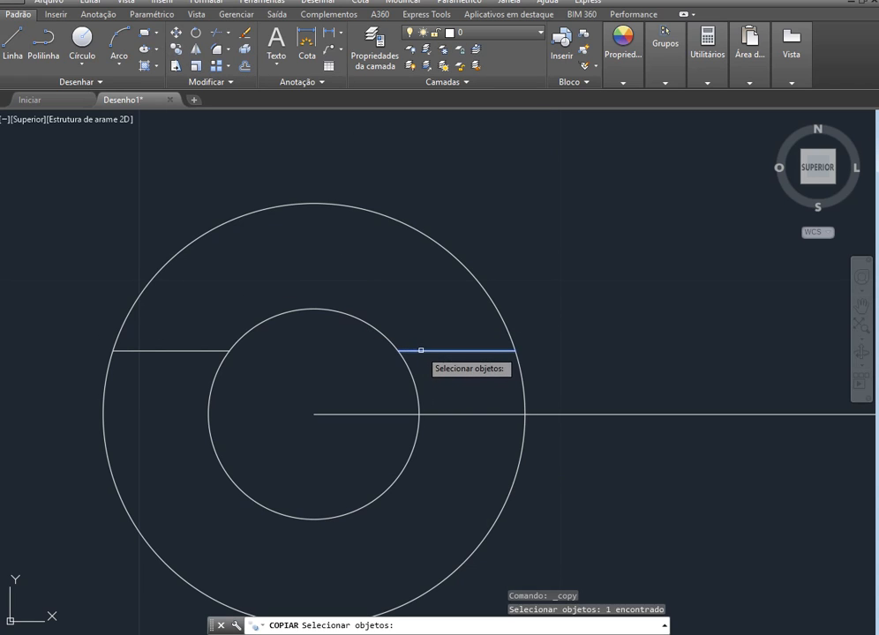
click(181, 351)
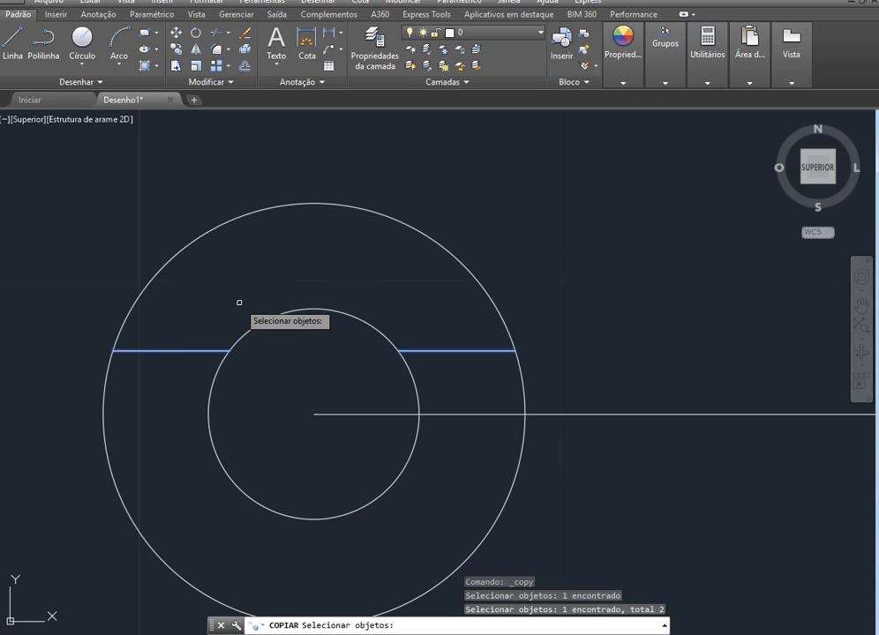
key(Return)
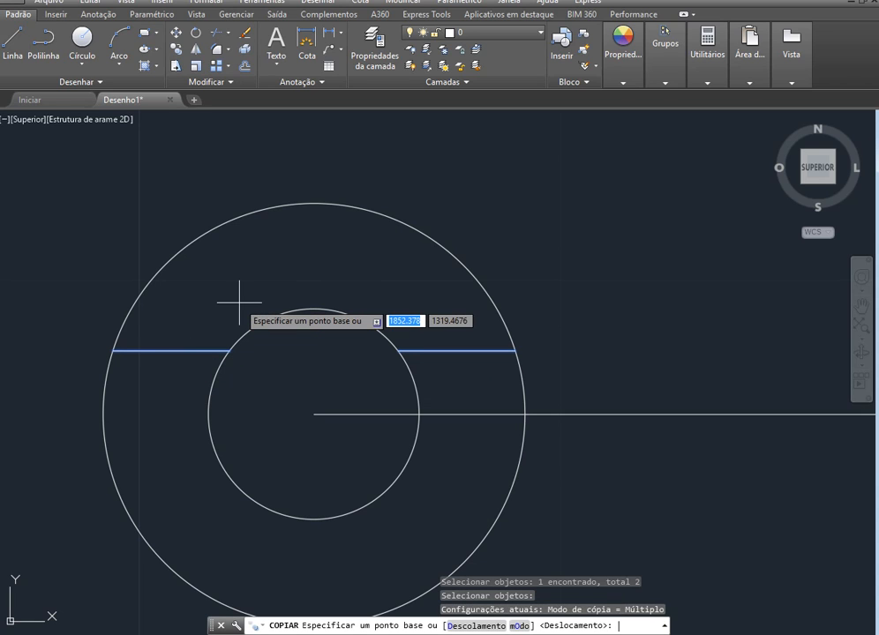
click(456, 352)
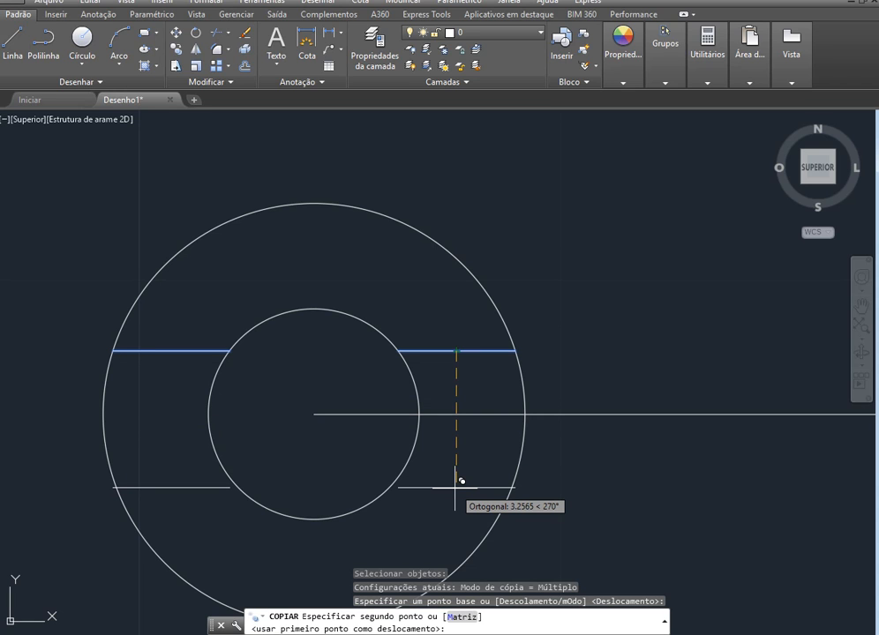
key(alt+Tab)
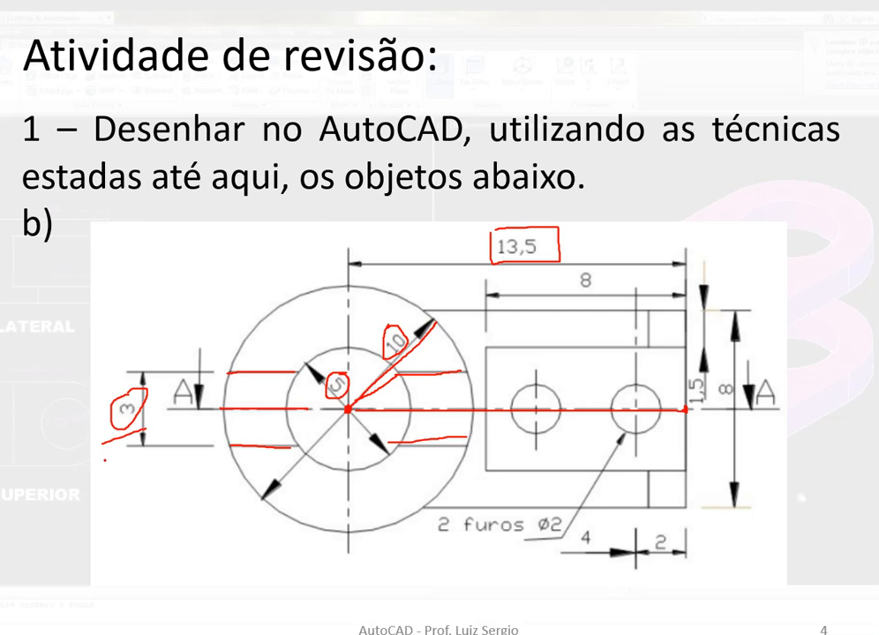
key(alt+Tab)
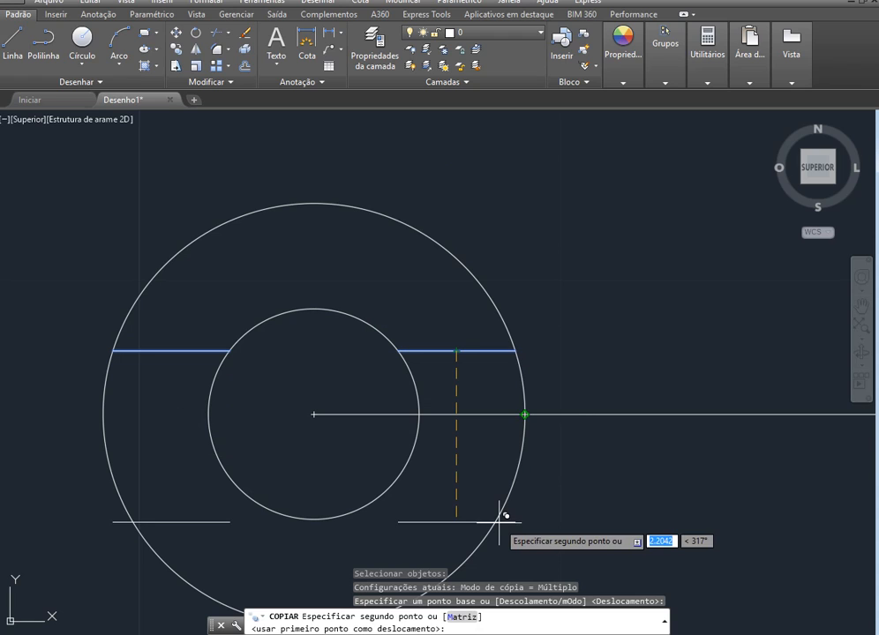
text(3)
key(Return)
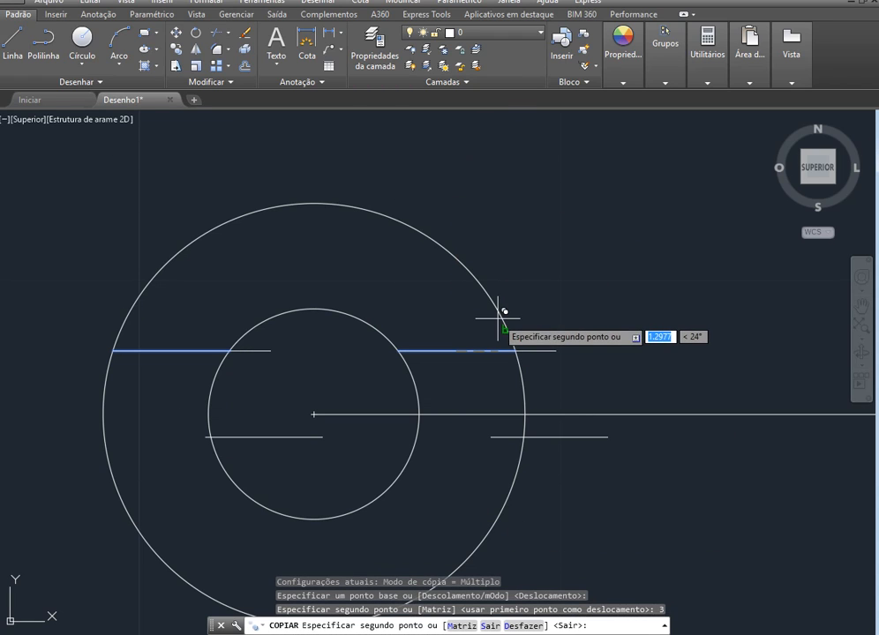
key(ctrl+z)
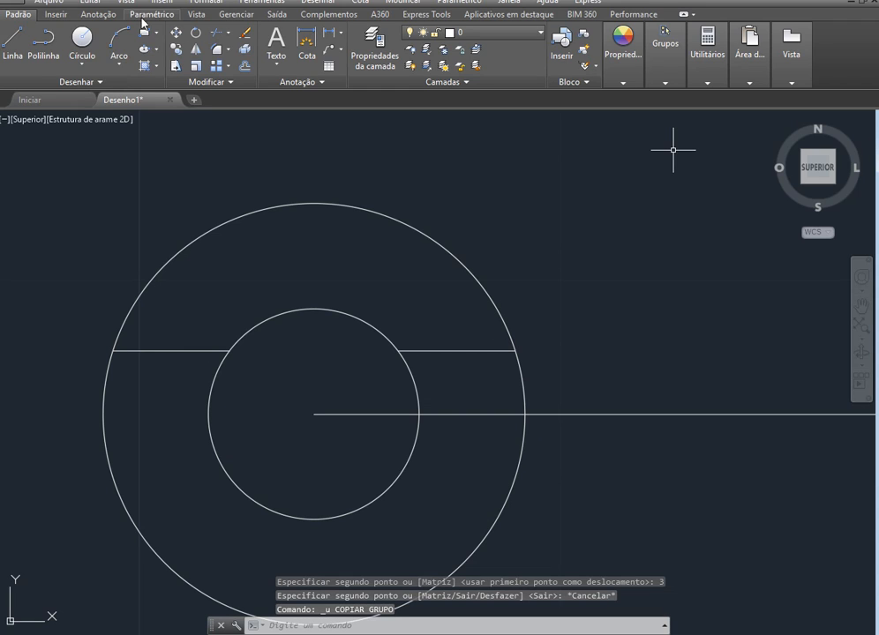
Step: Copy the two upper slot lines 3 units straight down, using the left line's midpoint as the base point
click(177, 49)
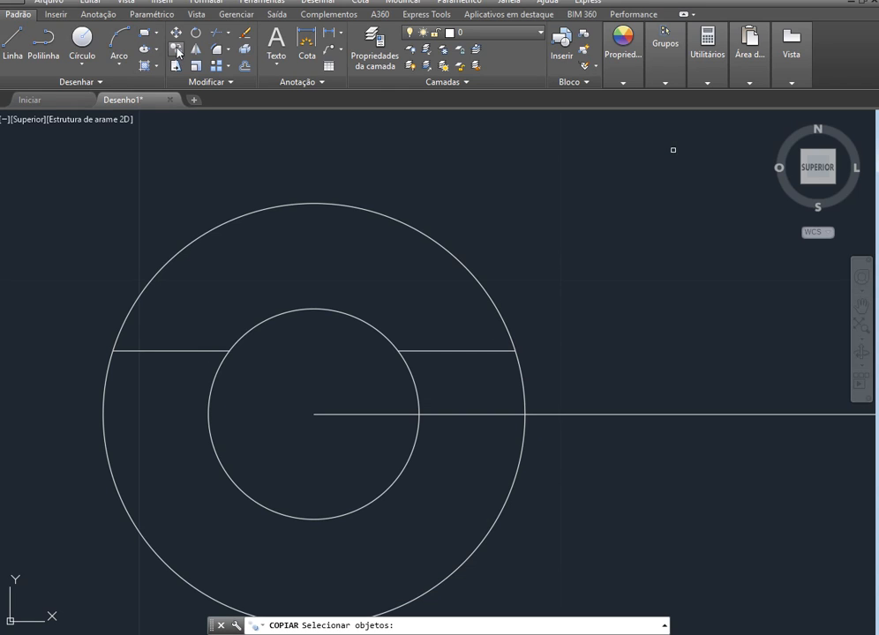
click(417, 351)
click(188, 351)
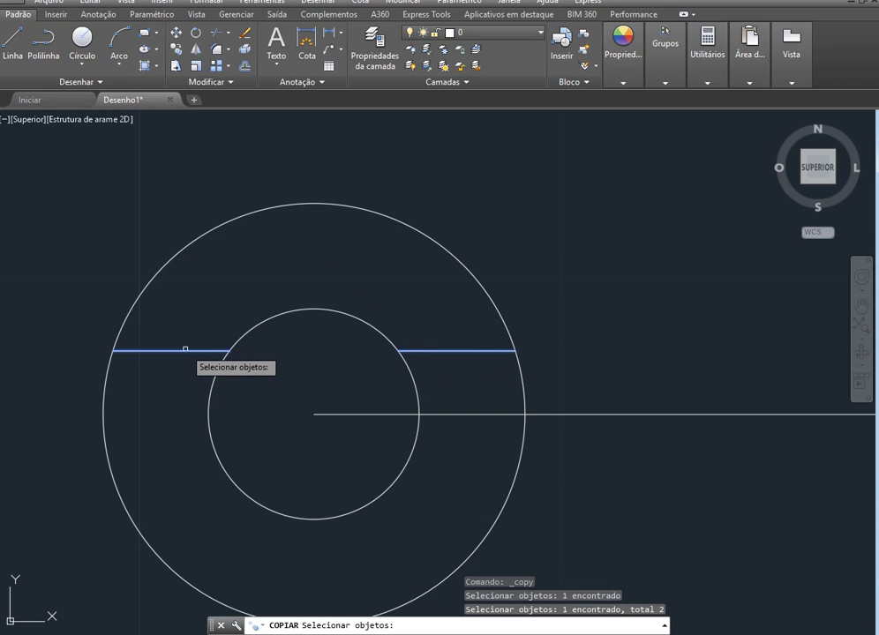
key(Return)
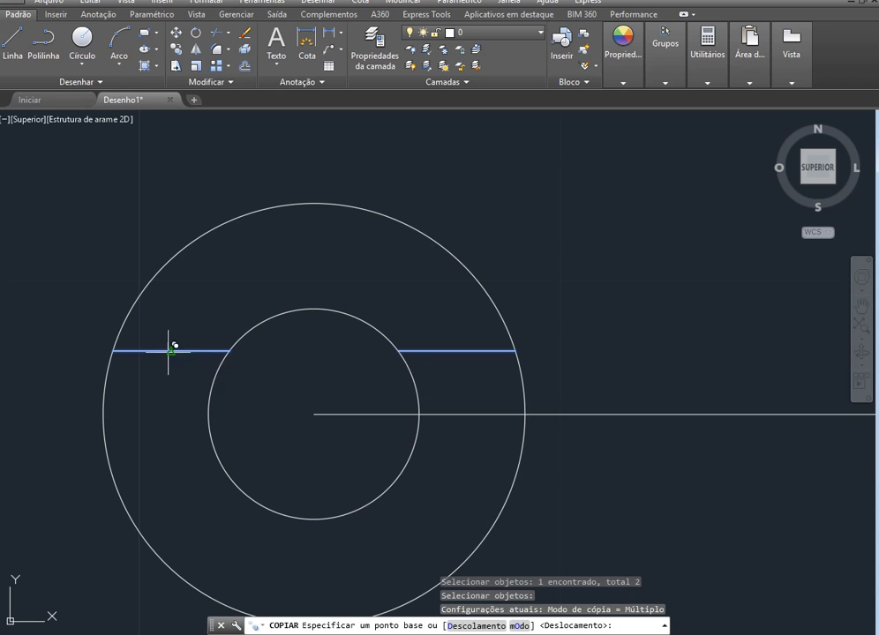
click(170, 351)
text(3)
key(Return)
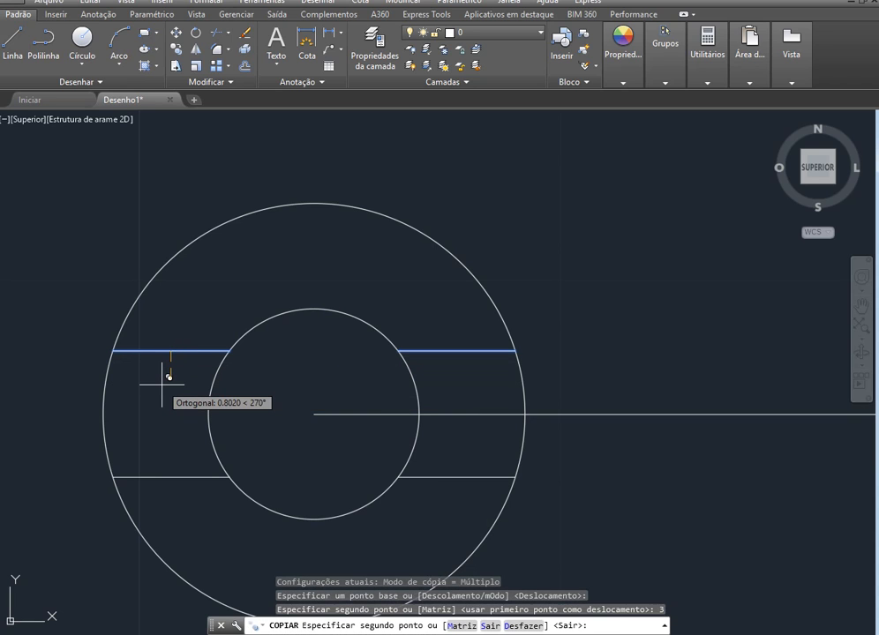
key(Escape)
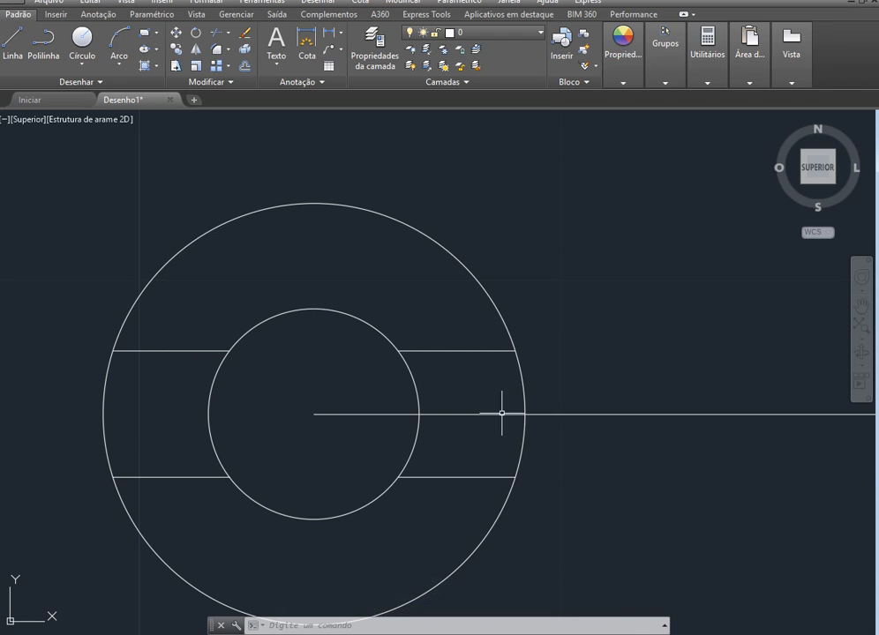
Step: Copy the vertical line at the centre line's outer end 8 units to the left, using its midpoint as the base point
scroll(178, 412, down, 4)
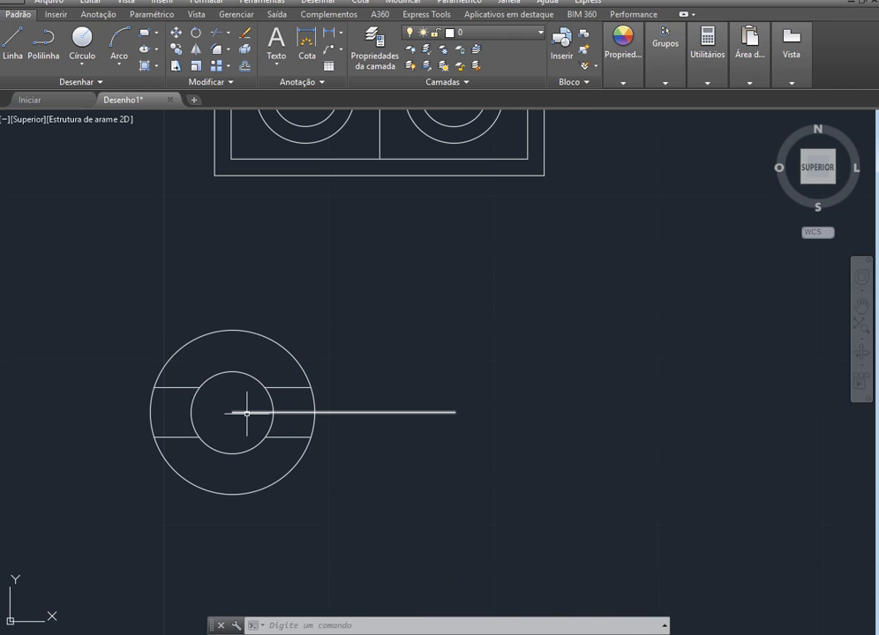
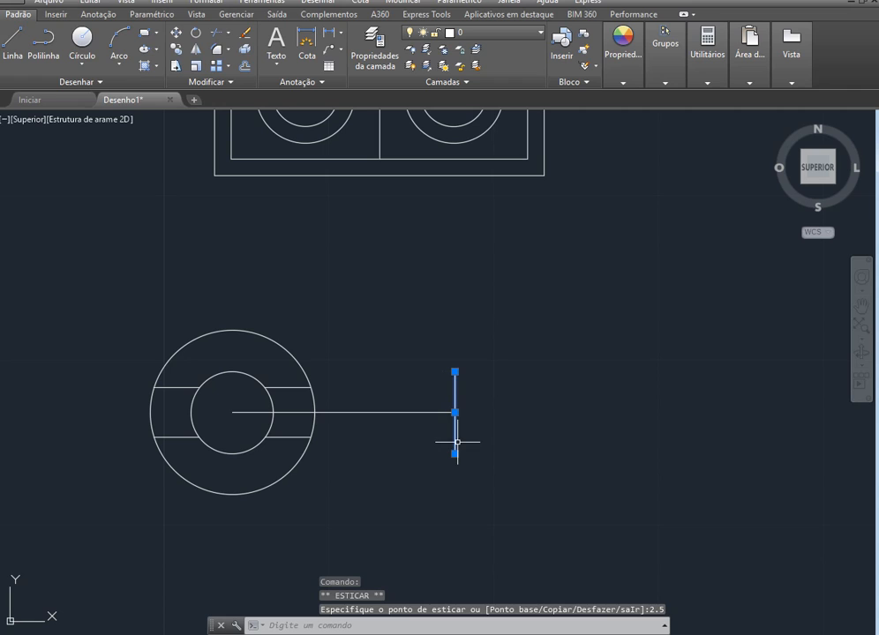
key(Escape)
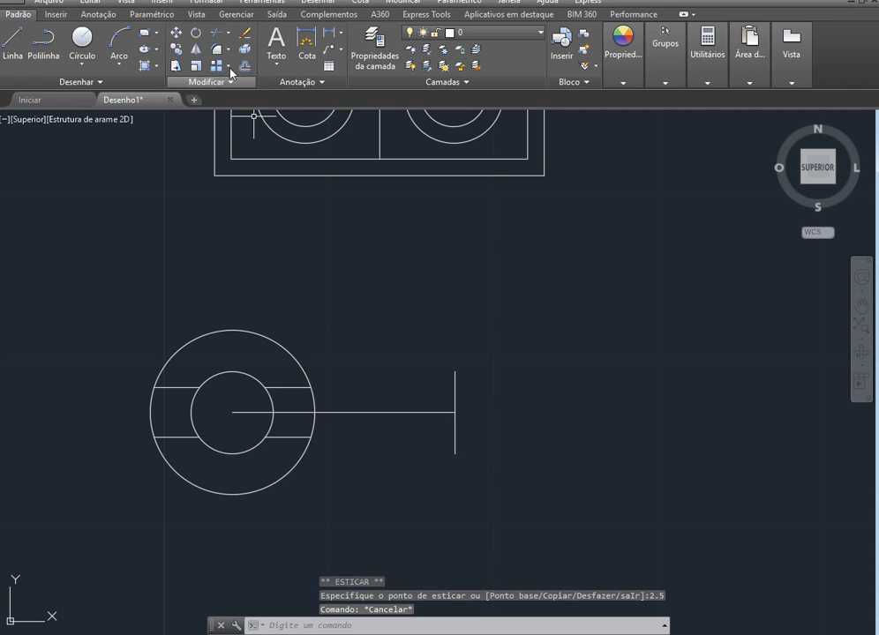
click(173, 49)
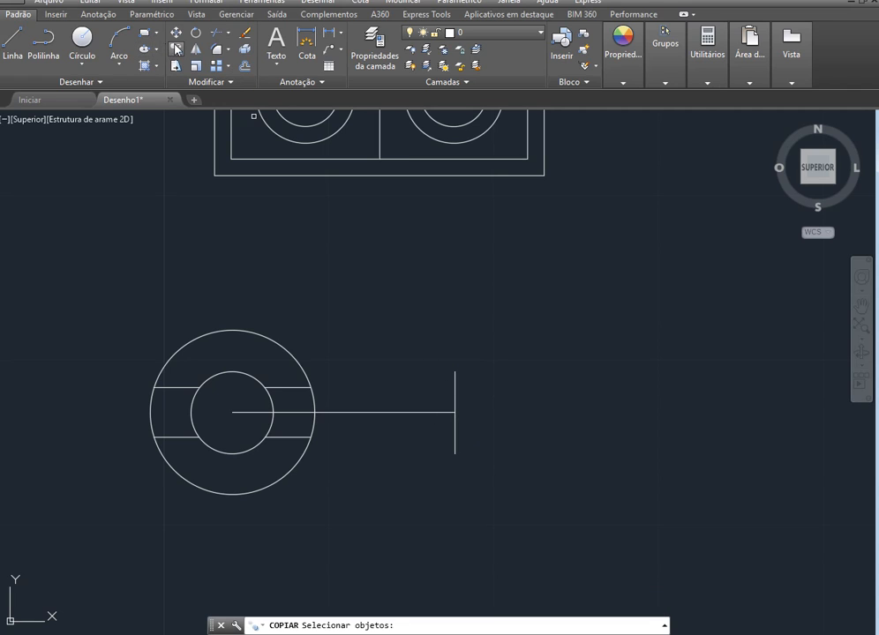
click(454, 396)
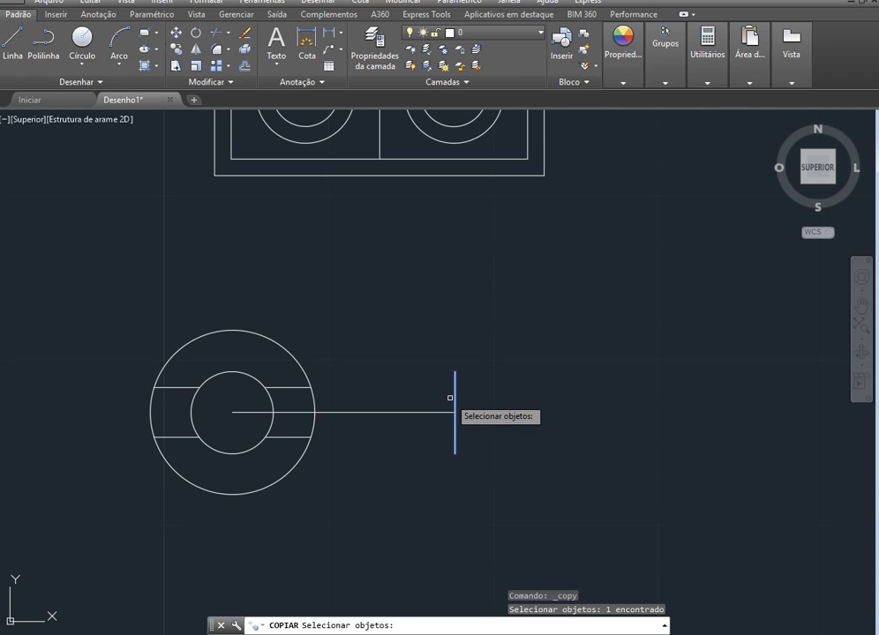
key(Return)
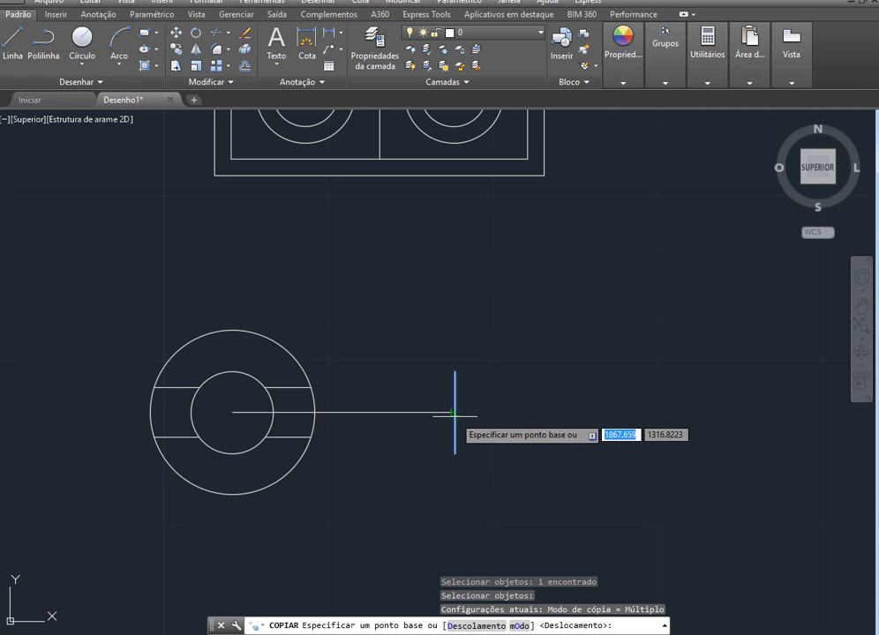
click(454, 412)
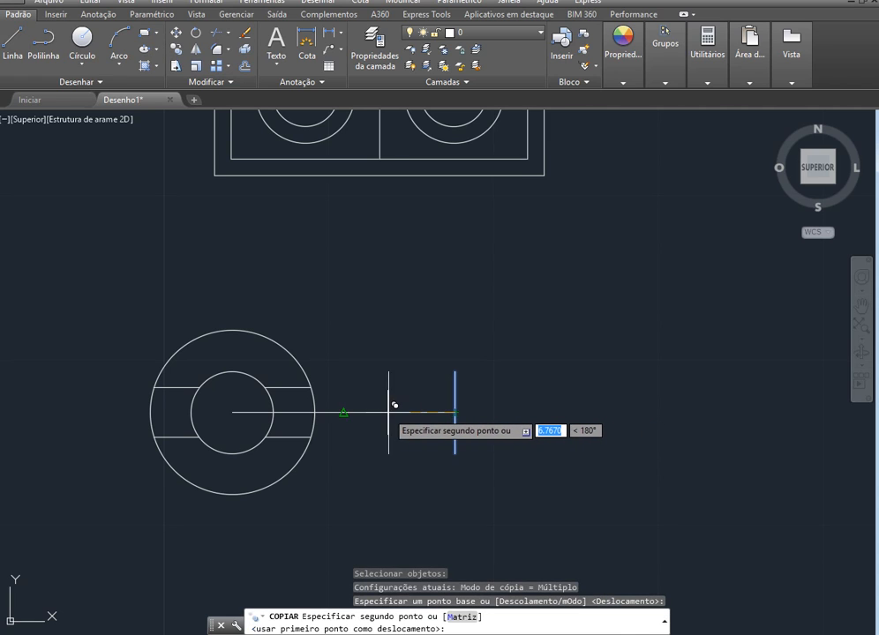
text(15)
key(Return)
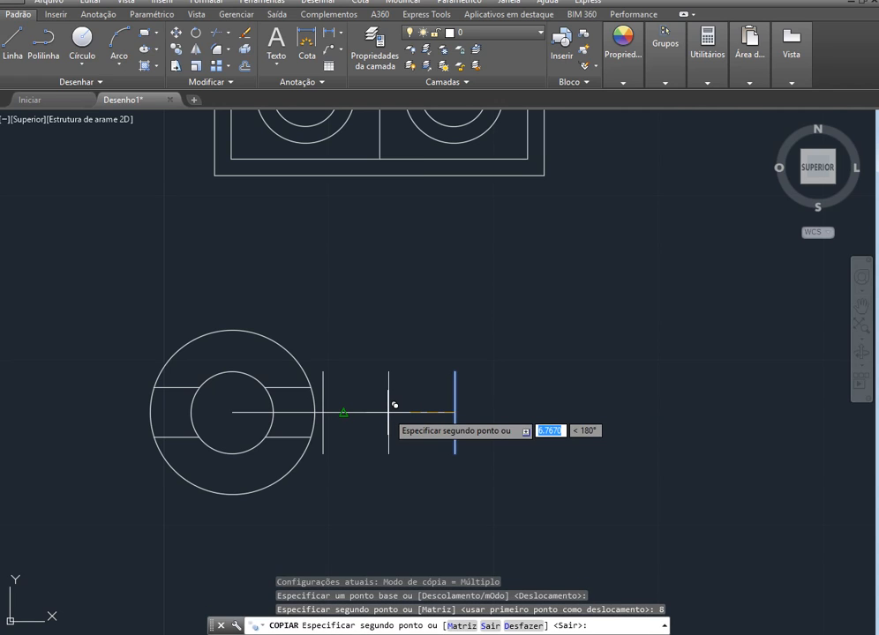
key(Escape)
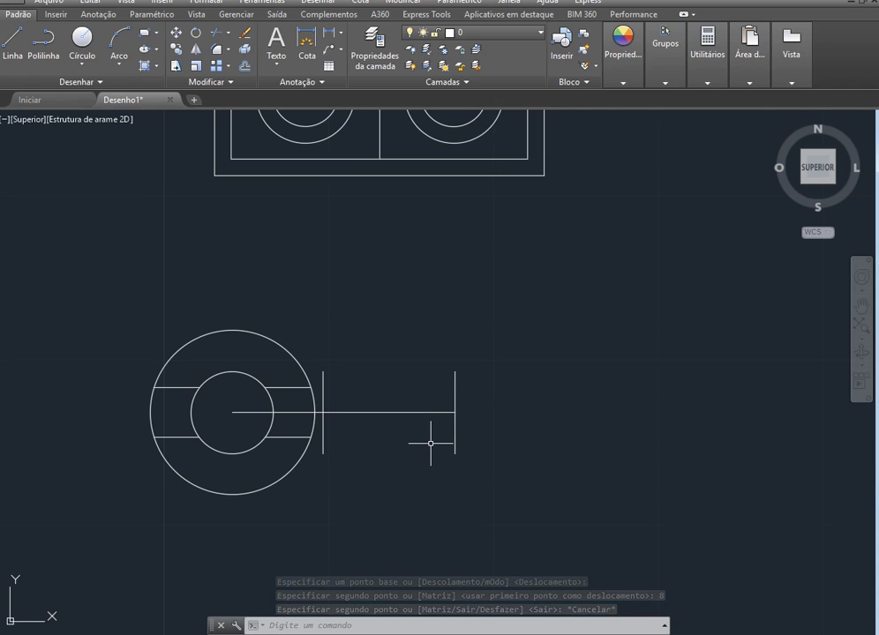
Step: Stretch the right vertical line outward by 1.5 units at both its upper and lower ends
scroll(431, 443, up, 2)
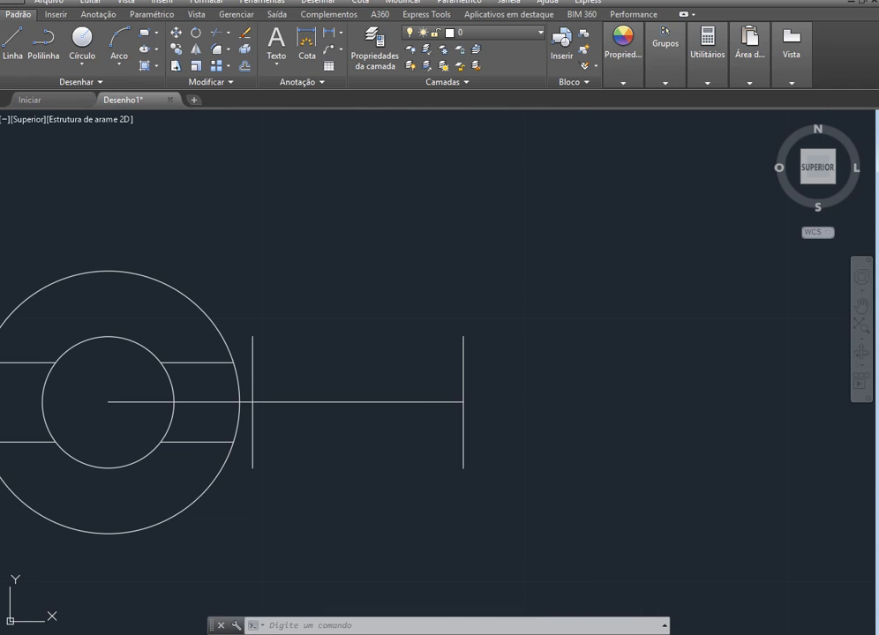
click(463, 363)
click(463, 336)
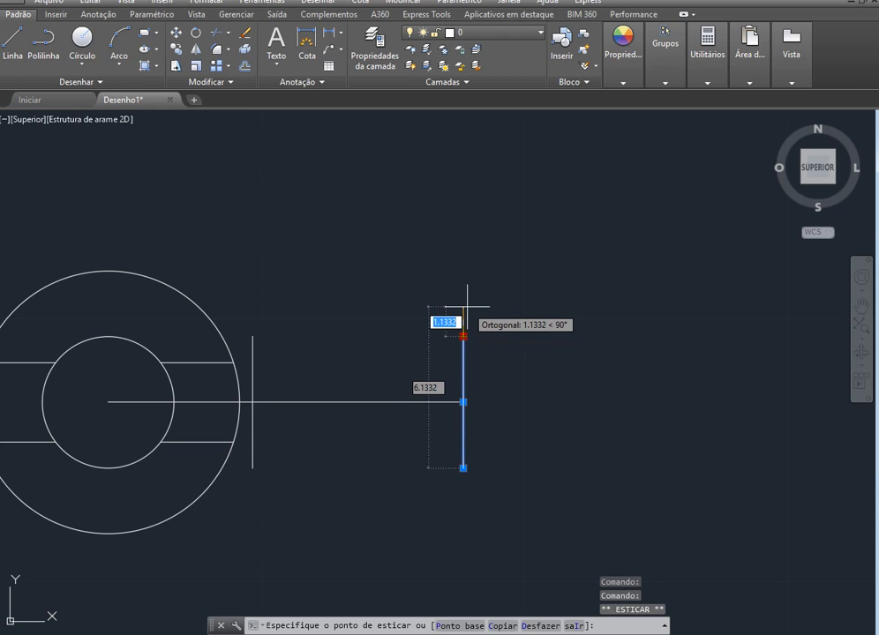
text(1.5)
key(Return)
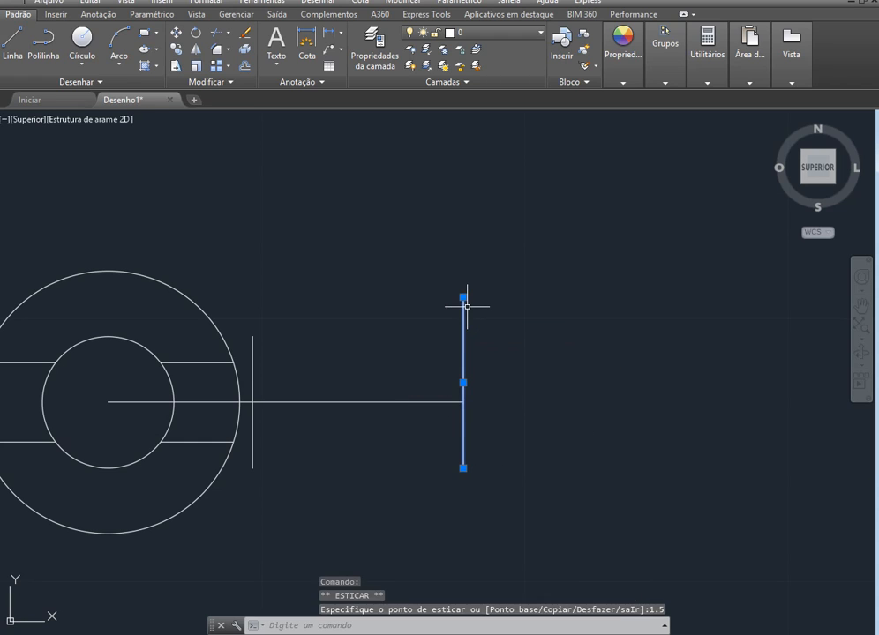
click(463, 468)
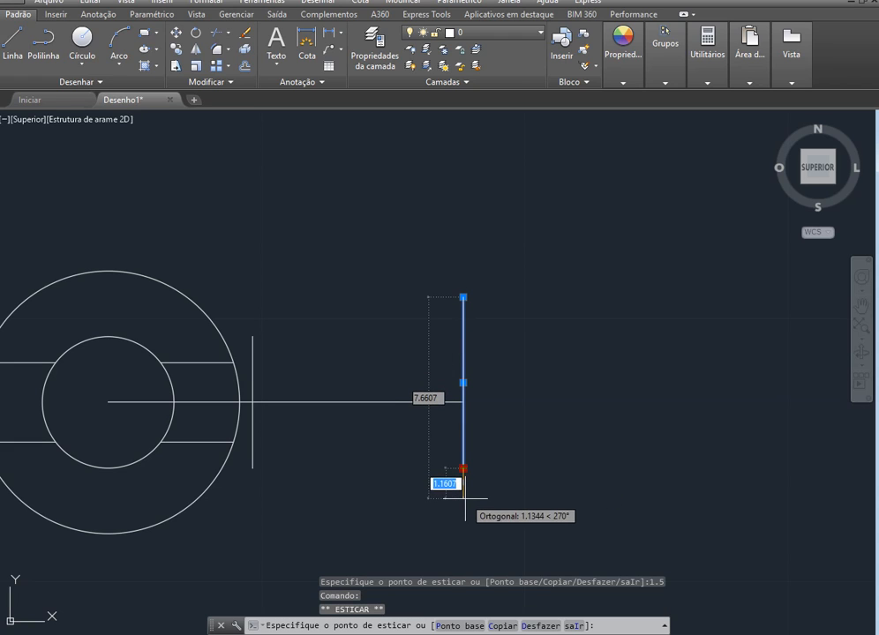
text(1.5)
key(Return)
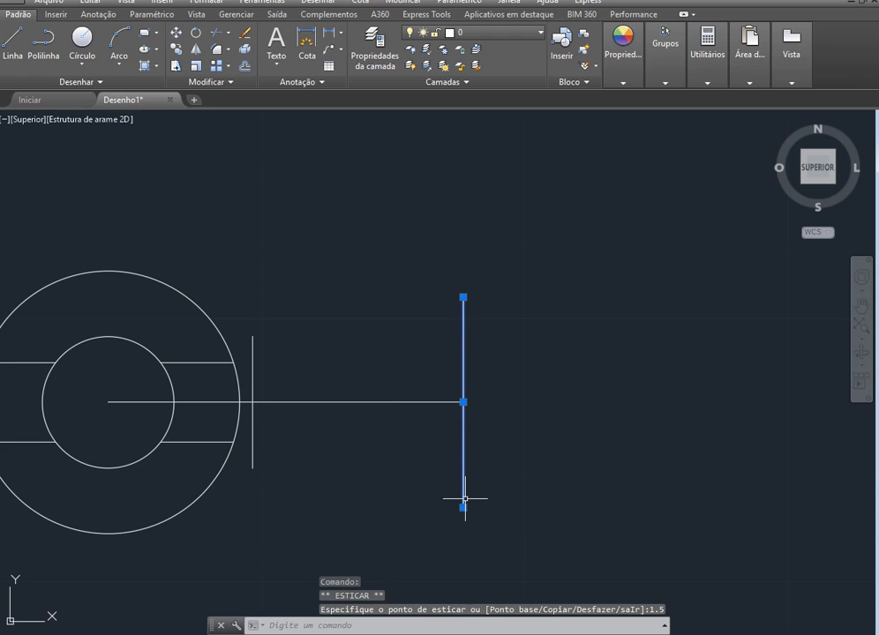
key(Escape)
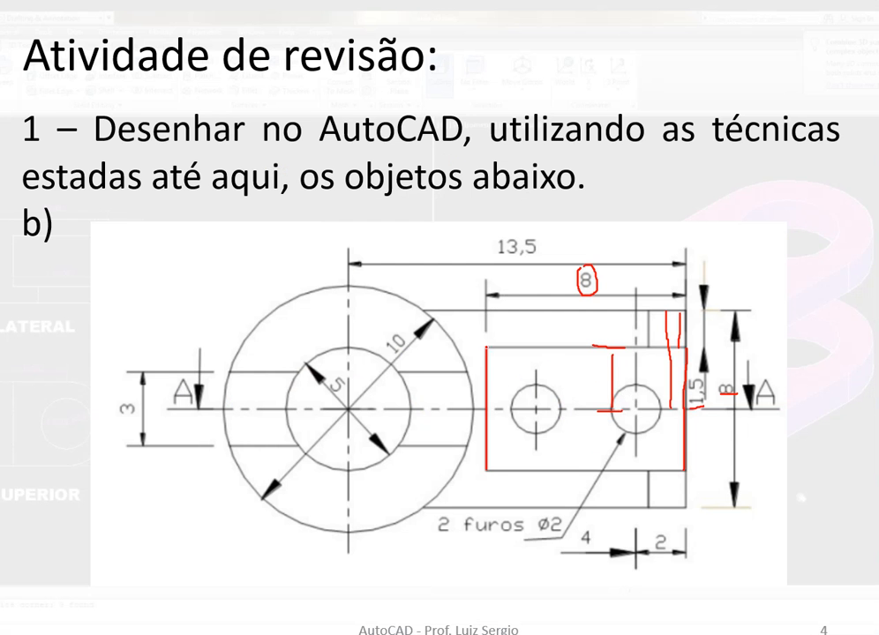
Step: Mark the inner rectangle's upper and lower edges in red on the exercise slide and return to AutoCAD
drag(486, 347, 609, 352)
drag(485, 464, 600, 490)
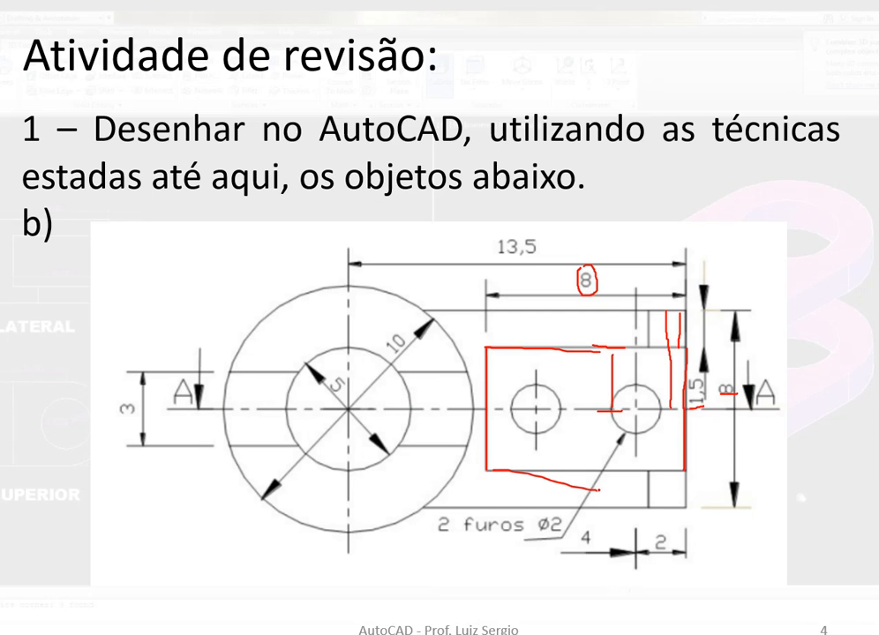
key(alt+Tab)
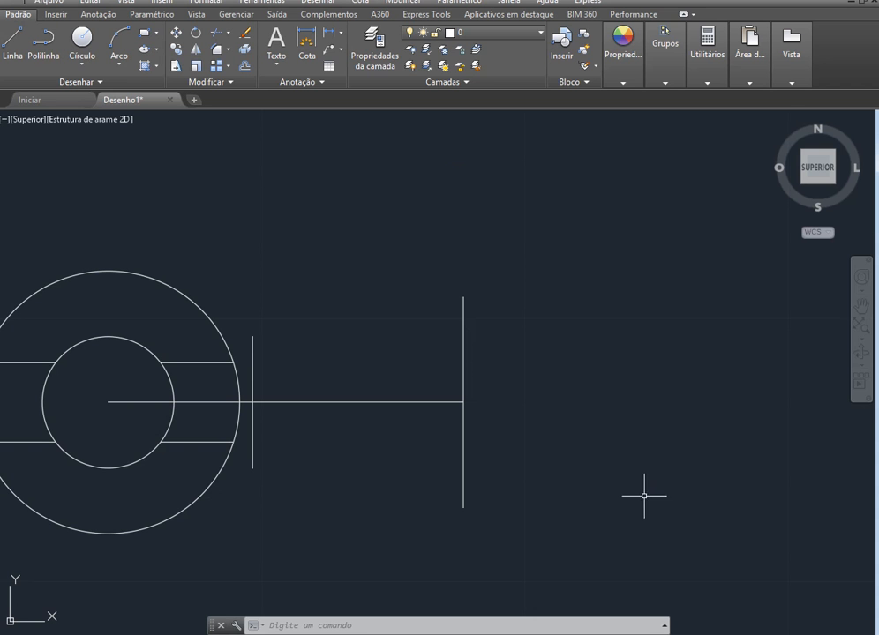
Step: Draw a horizontal line from the upper end of the short vertical line, perpendicular to the longer vertical line
click(12, 40)
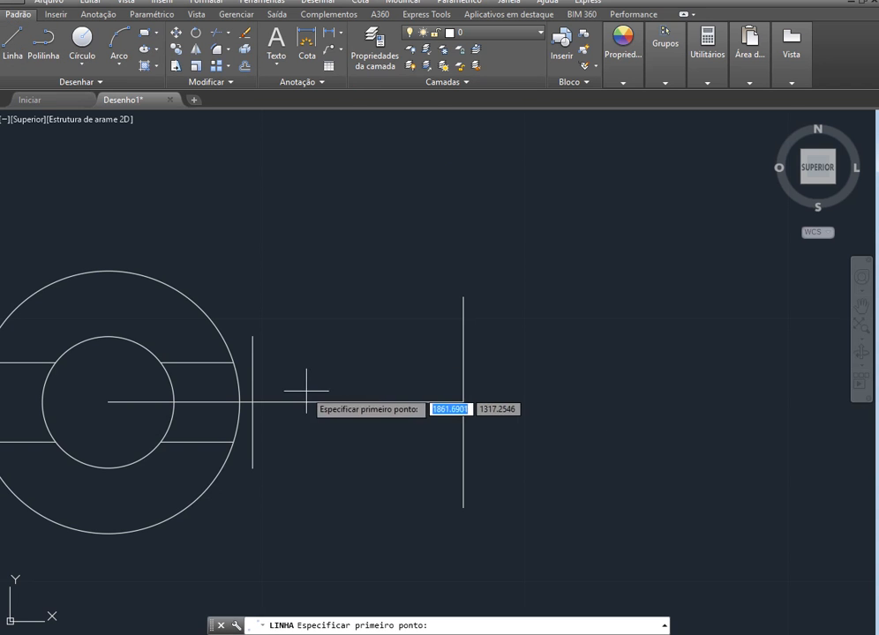
click(253, 336)
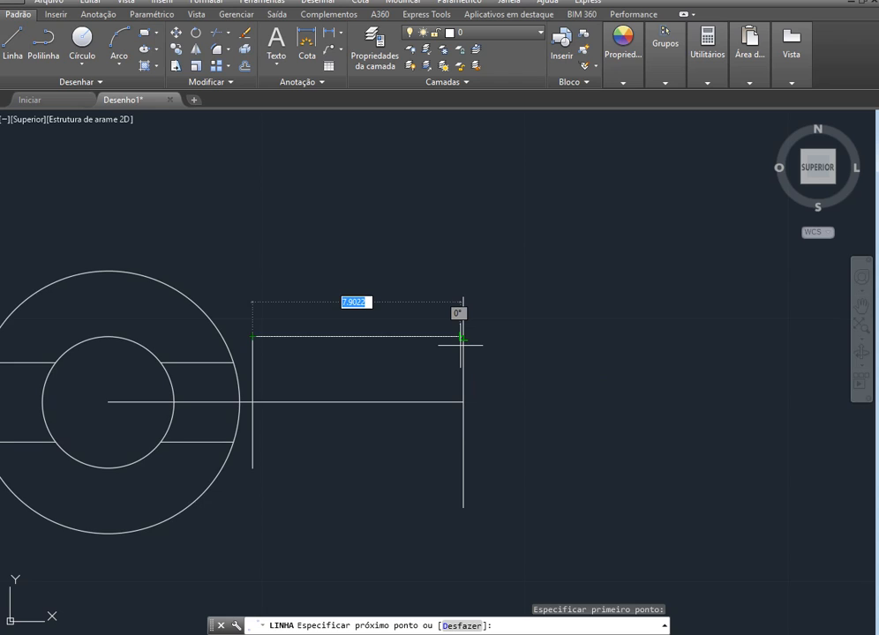
scroll(460, 339, up, 2)
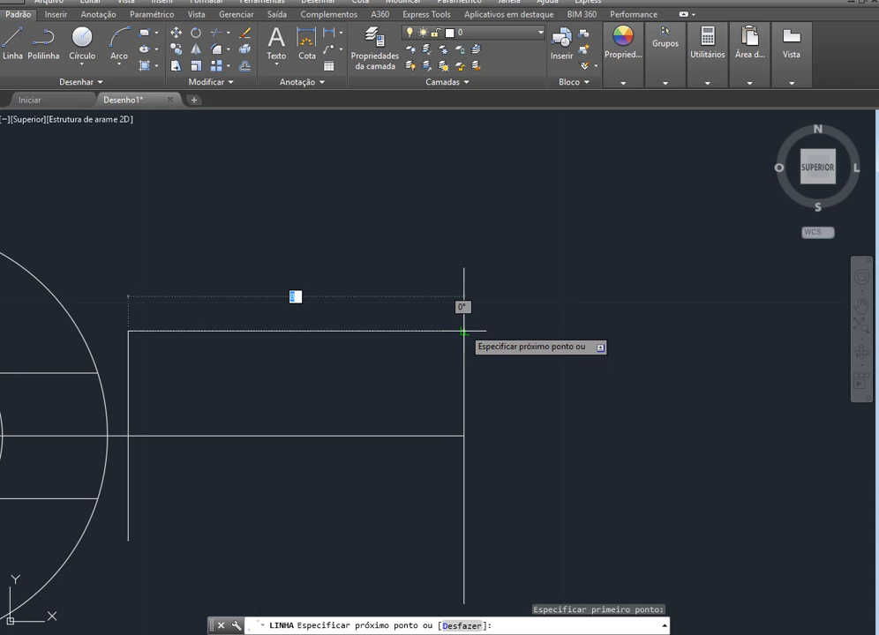
click(464, 331)
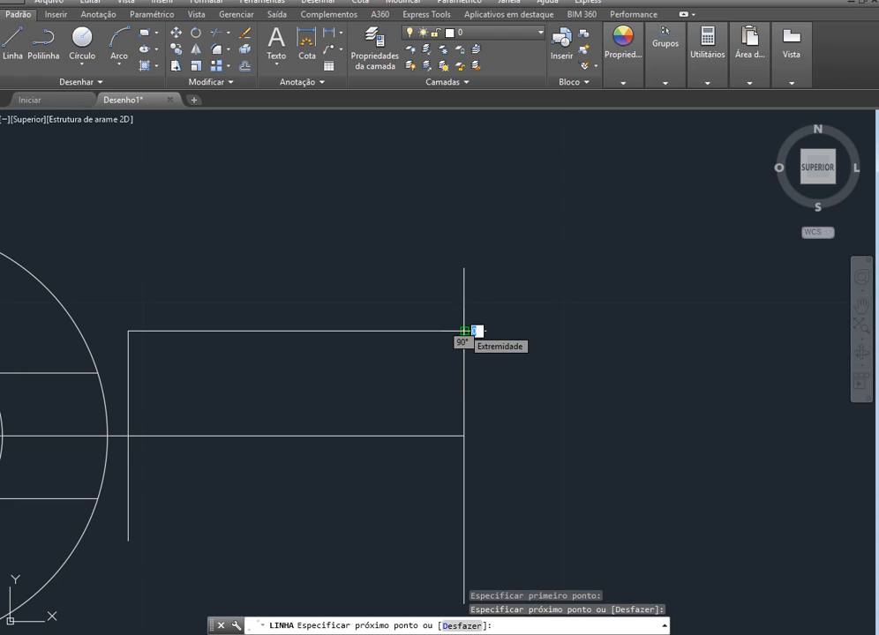
key(Escape)
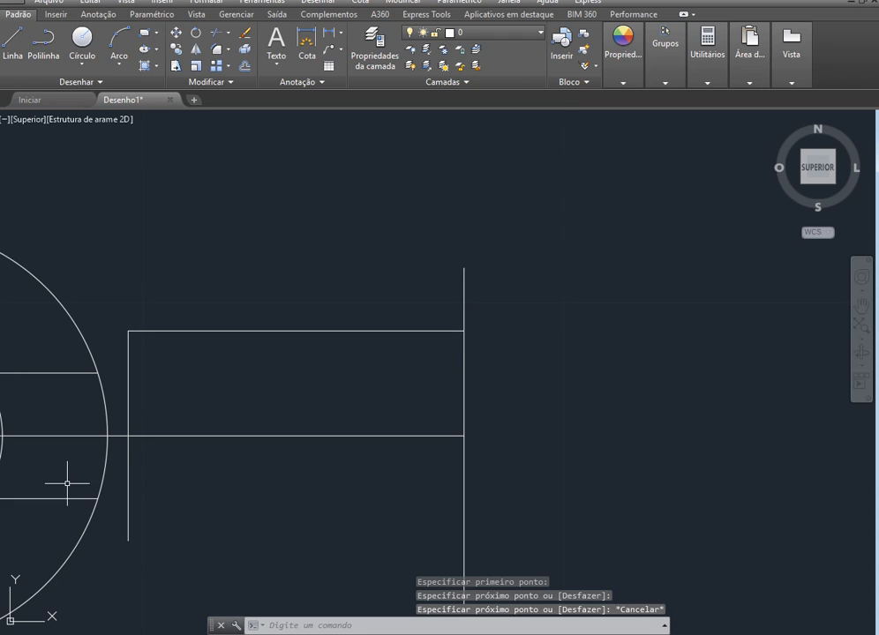
Step: Draw a horizontal line from the lower end of the short vertical line across to the longer vertical line, closing the rectangle
click(13, 35)
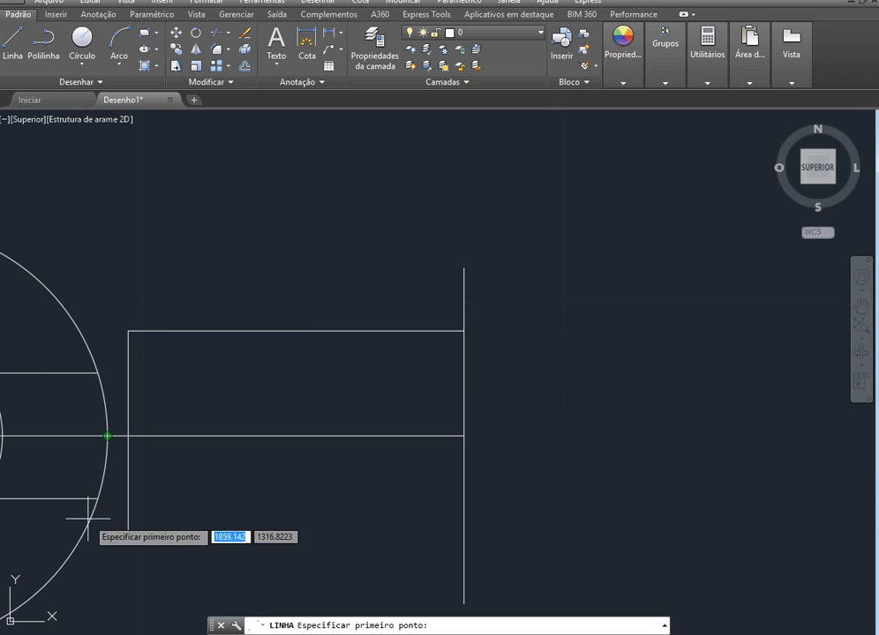
click(129, 540)
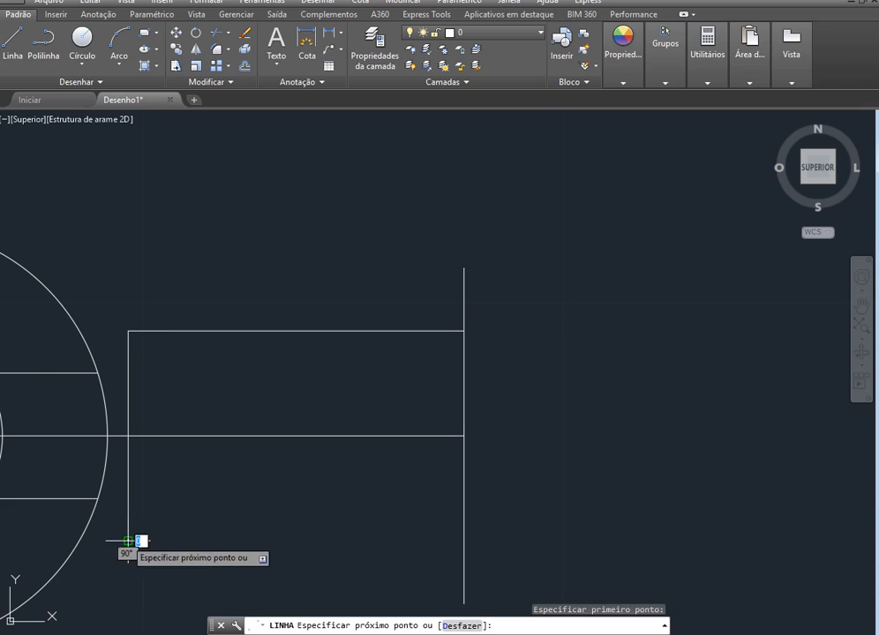
click(464, 540)
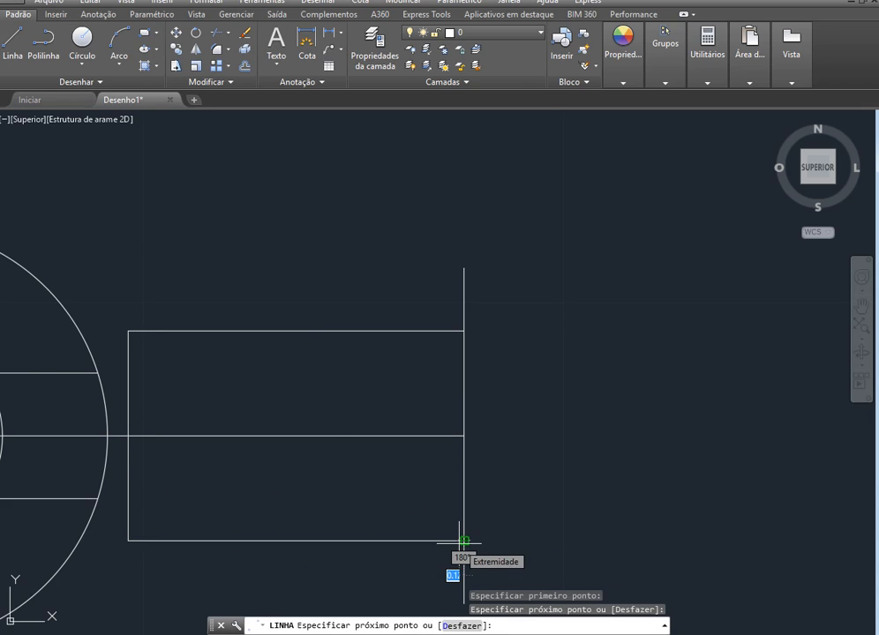
key(Escape)
Step: Erase all ink on the exercise slide, mark the part's outermost upper and lower edges in red, and return to AutoCAD
scroll(469, 522, down, 4)
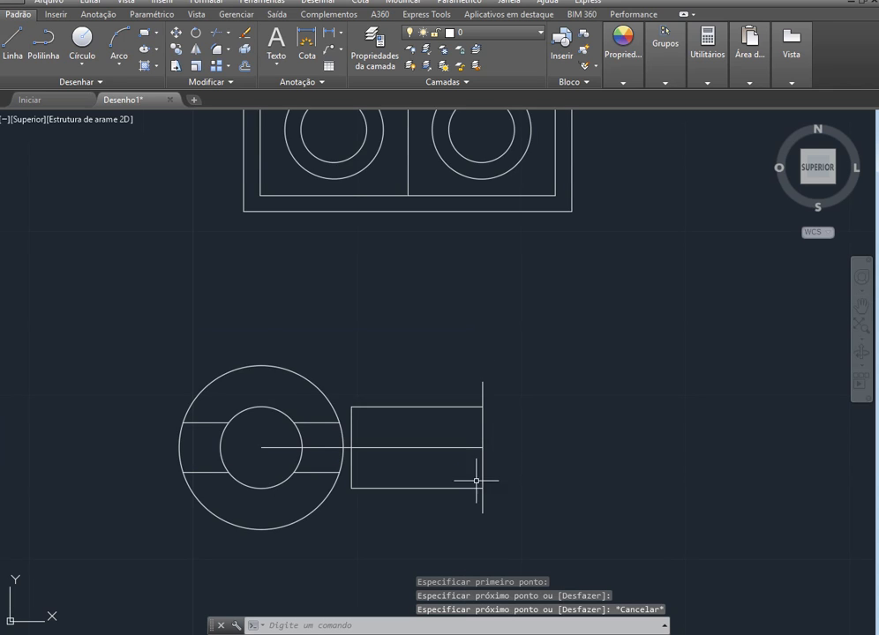
scroll(468, 494, up, 2)
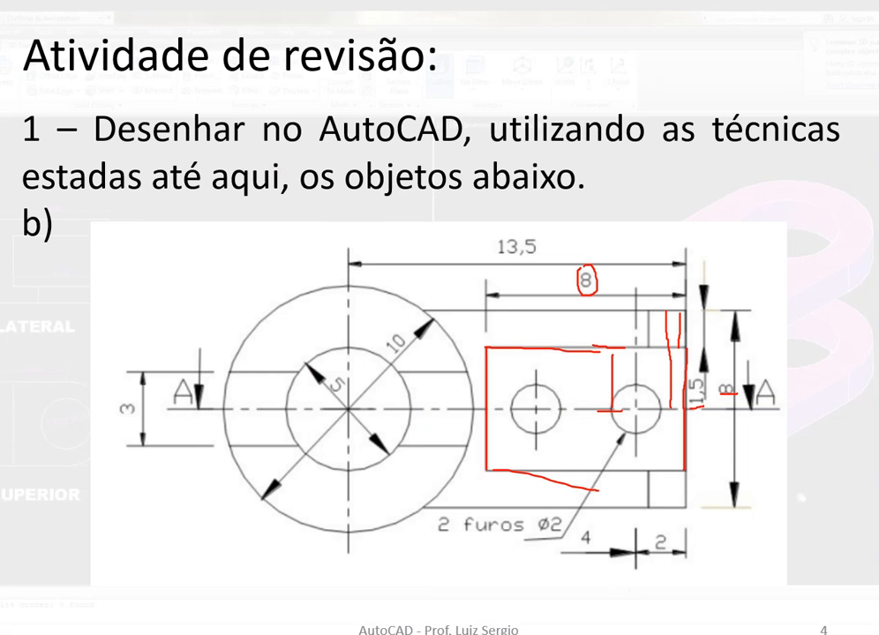
click(42, 622)
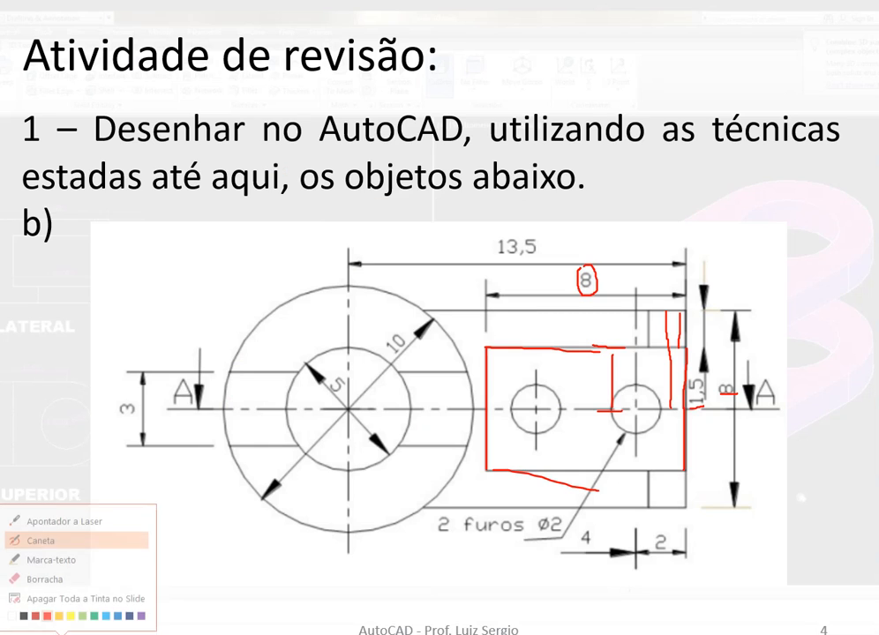
click(53, 593)
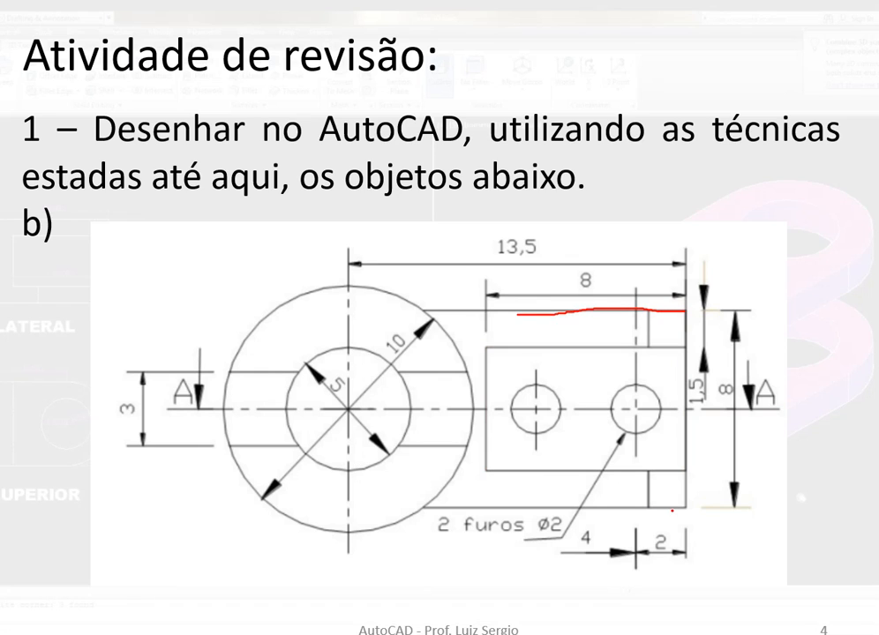
drag(681, 509, 602, 509)
key(alt+Tab)
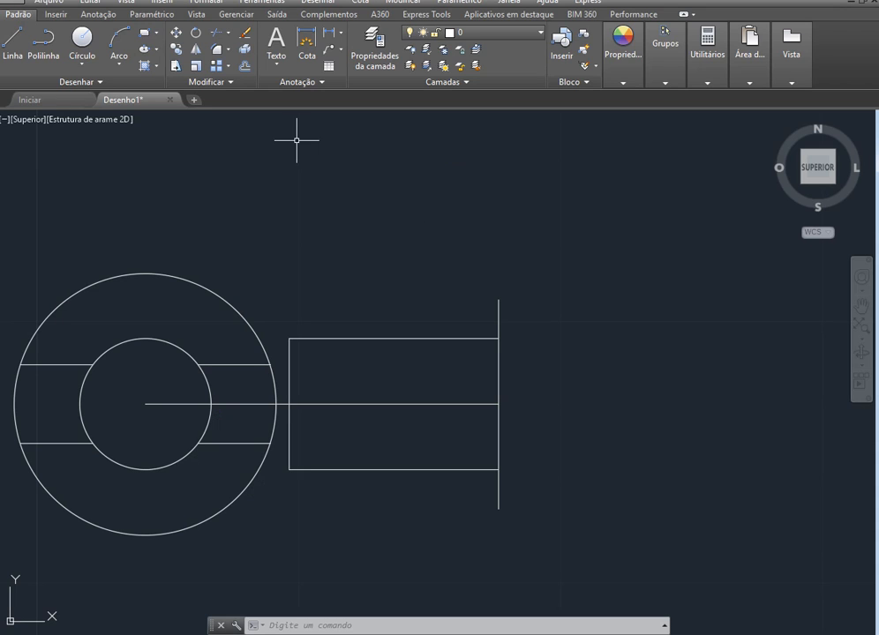
Step: Draw a horizontal line from the upper end of the long vertical line leftward across the outer circle, ending inside it
text(l)
key(Return)
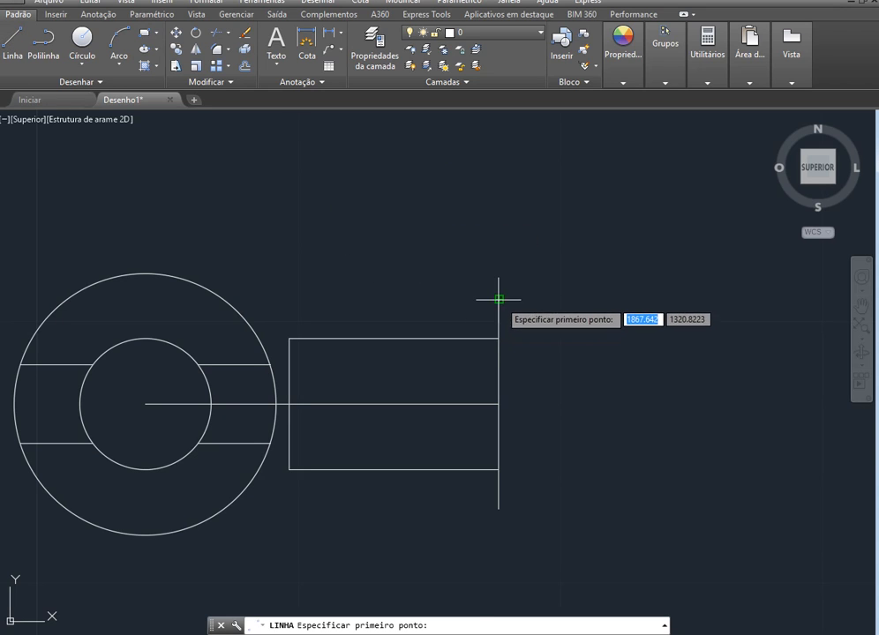
click(497, 300)
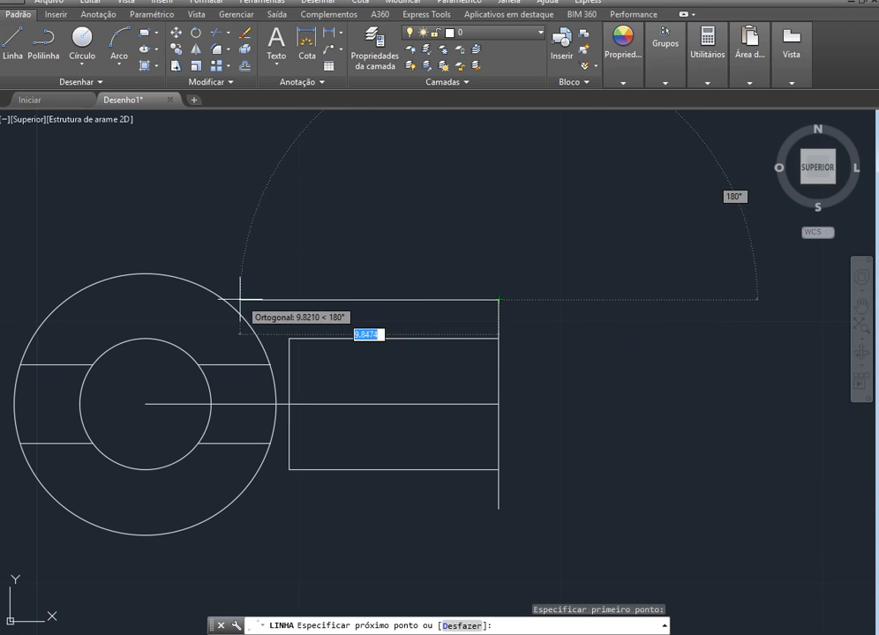
scroll(226, 300, up, 4)
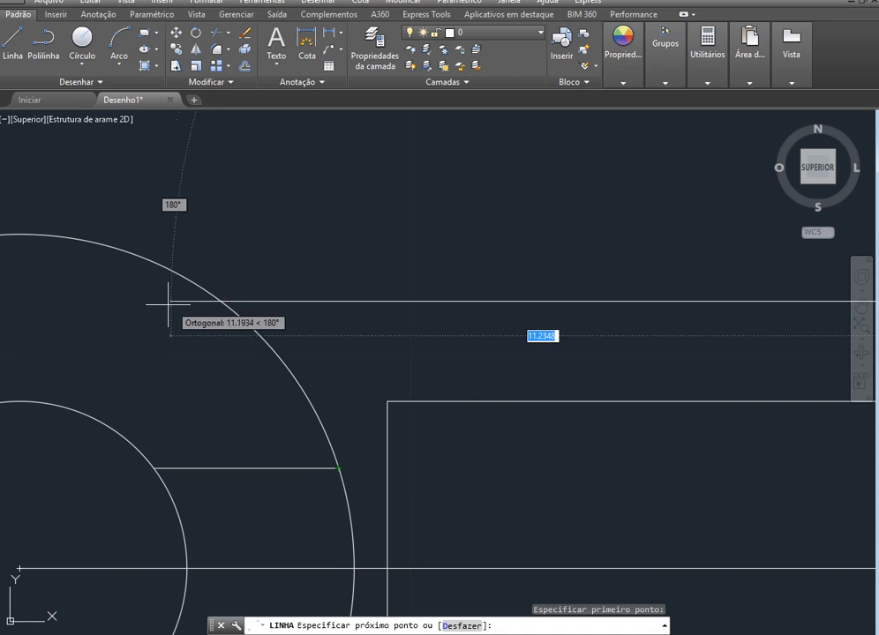
click(84, 301)
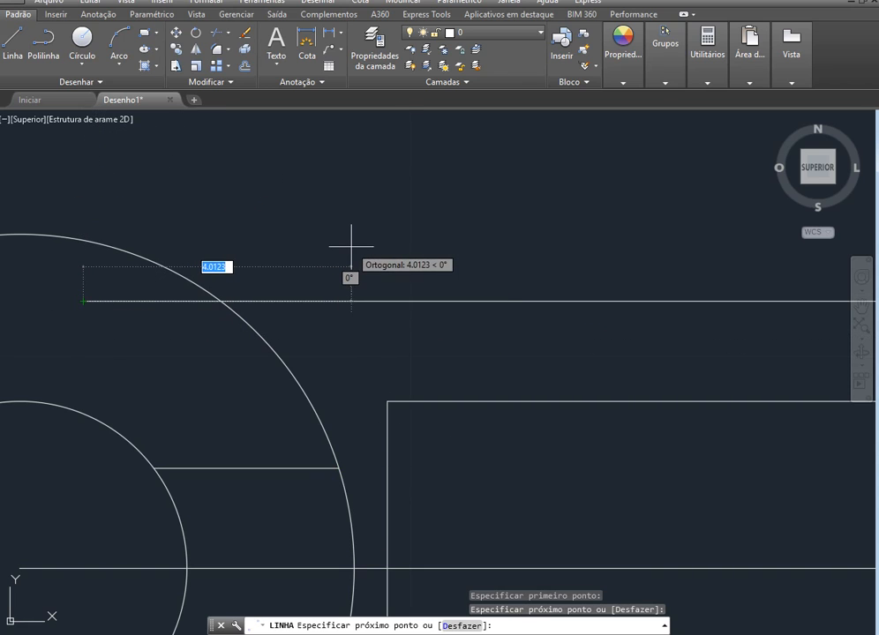
key(Escape)
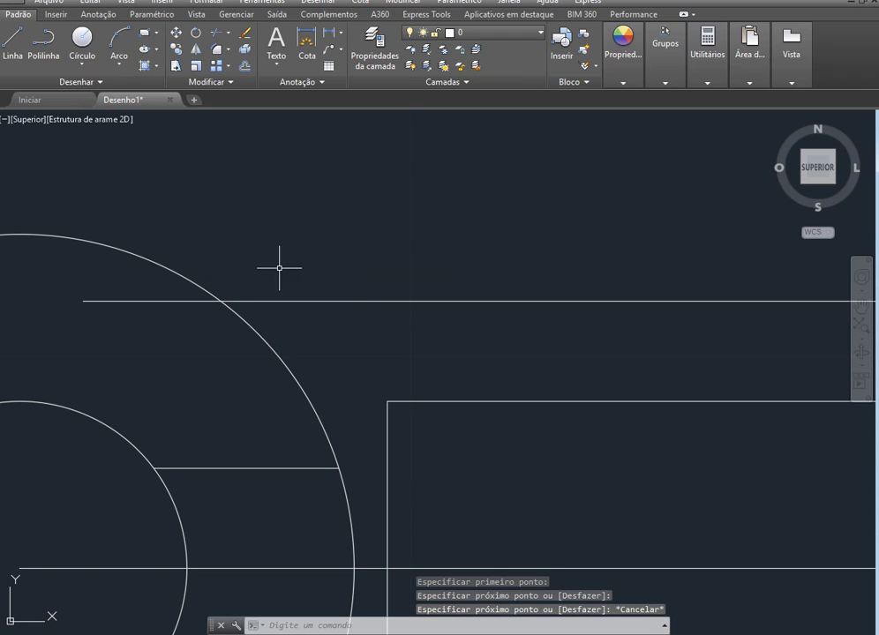
Step: Shorten the upper horizontal line by stretching its left endpoint to the intersection with the outer circle
click(162, 301)
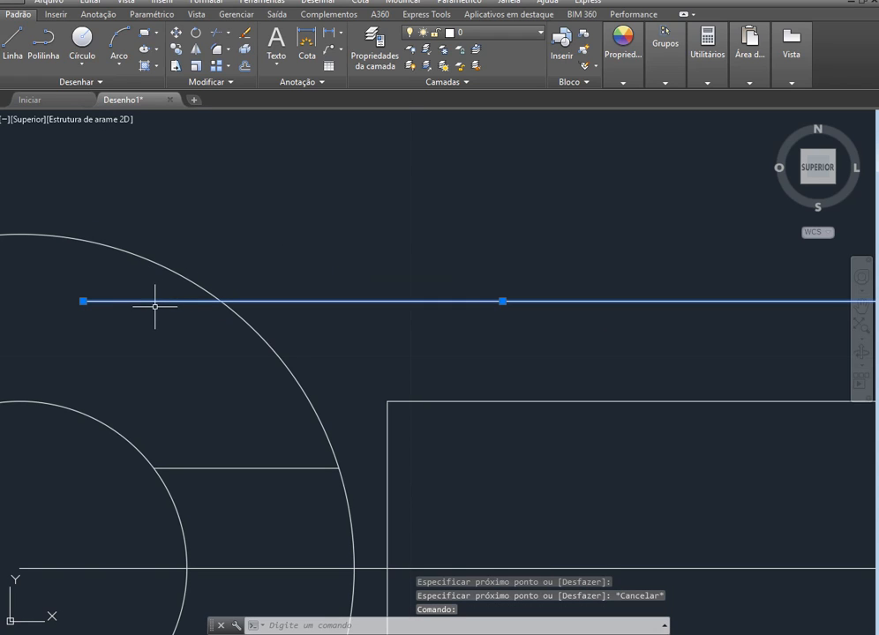
click(83, 301)
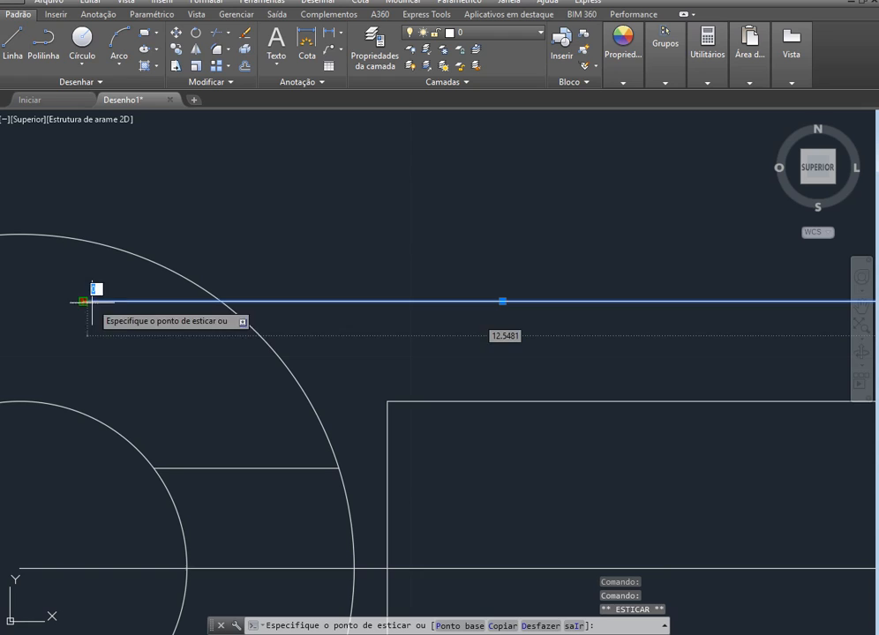
click(220, 301)
mouse_move(219, 302)
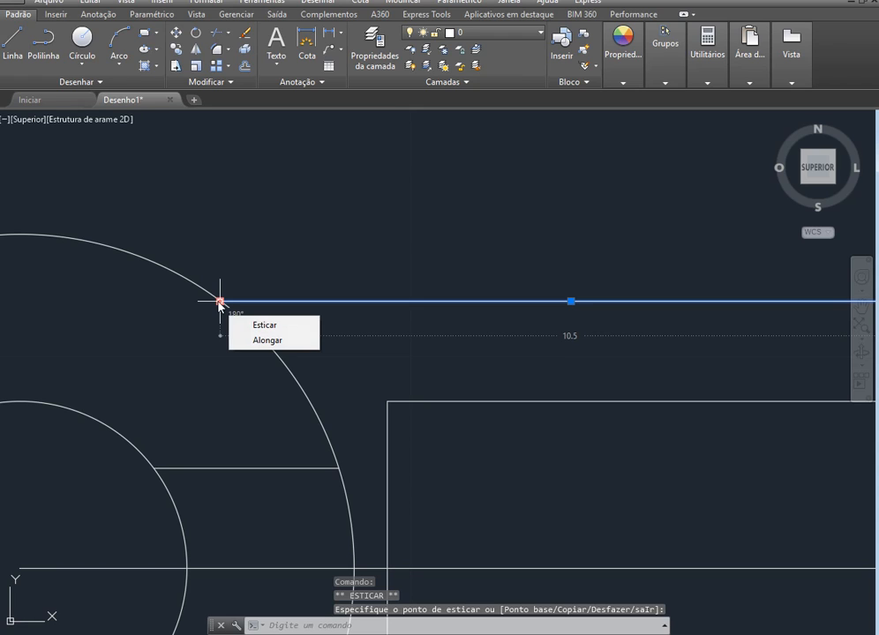
scroll(341, 229, down, 3)
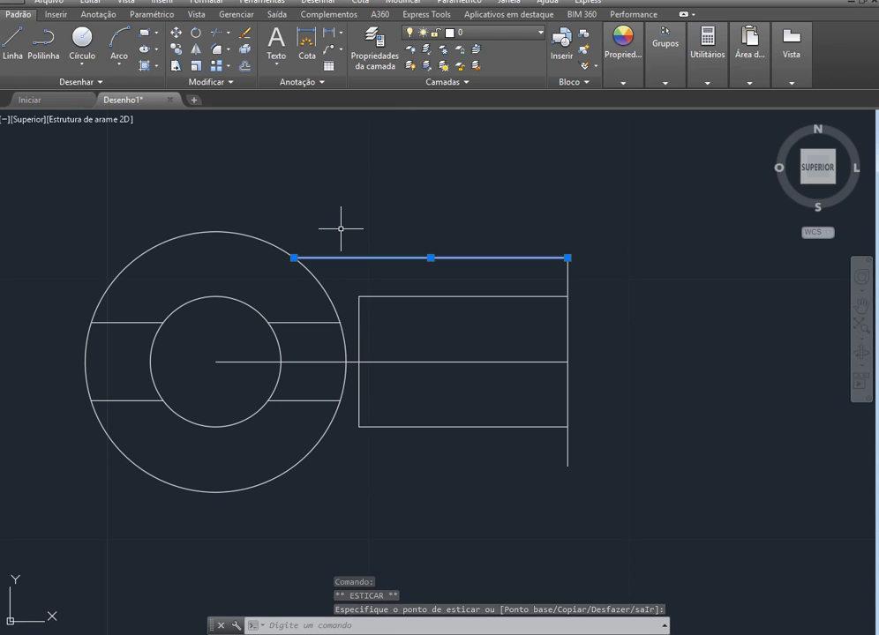
Step: Draw a horizontal line about 11.4 units long from the long vertical line's lower end leftward, ending inside the outer circle
click(12, 46)
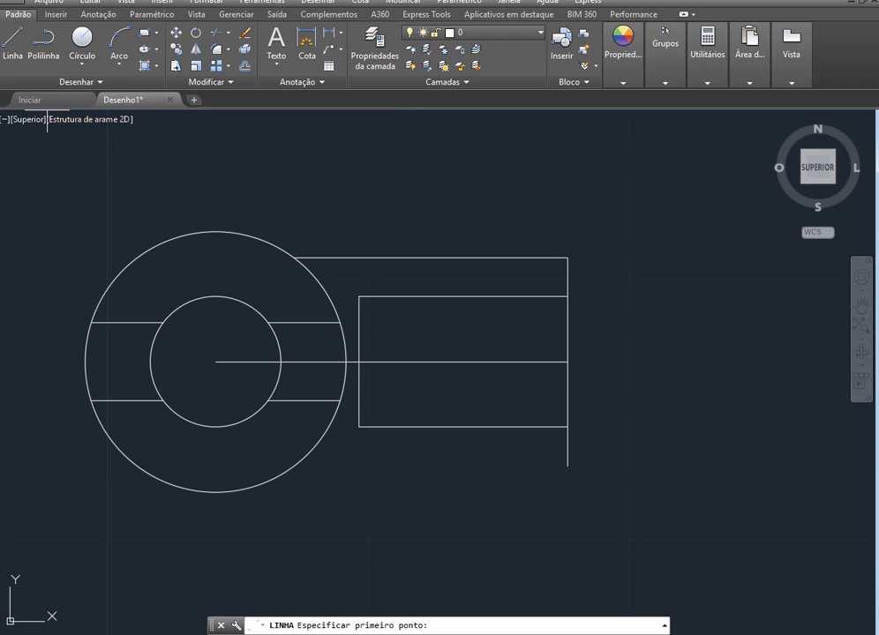
click(566, 465)
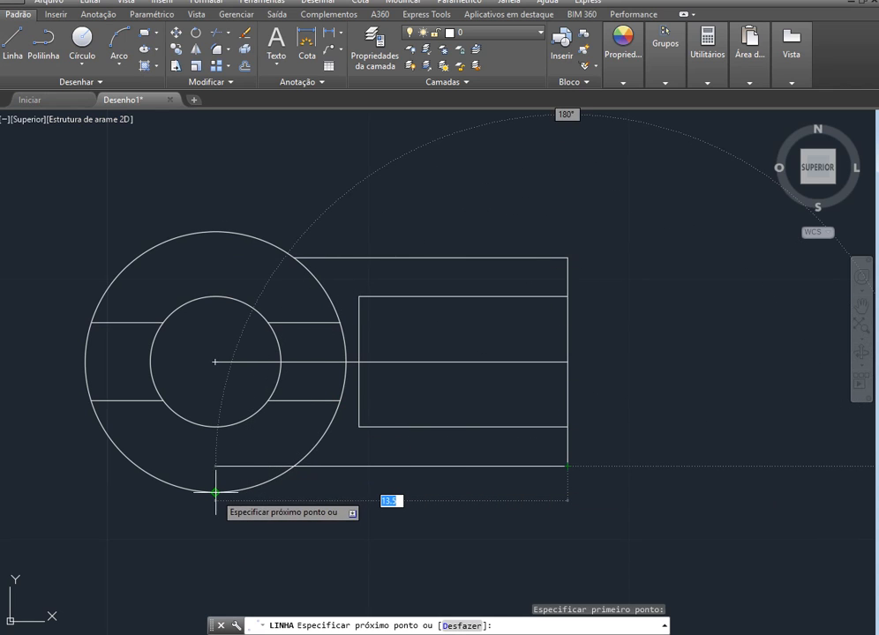
scroll(263, 471, up, 2)
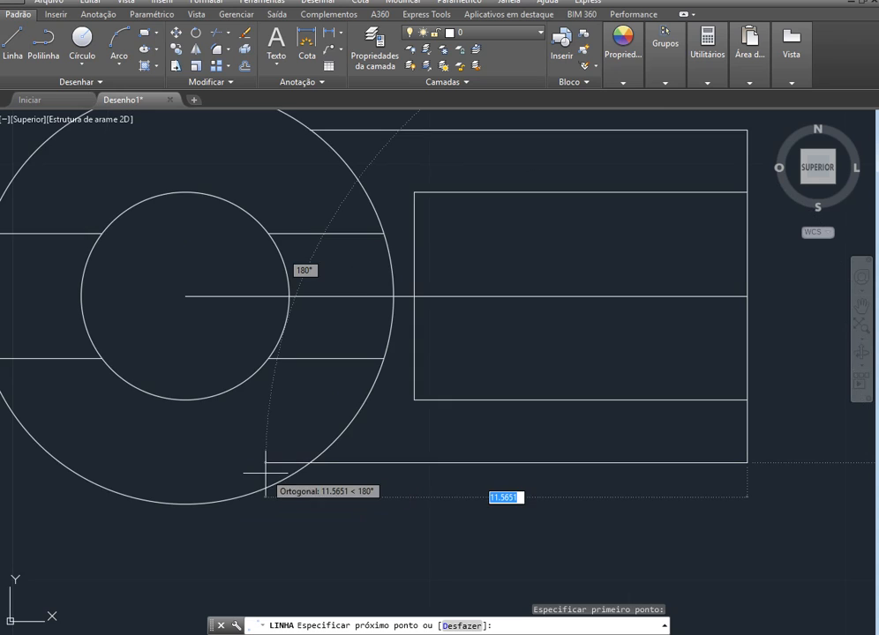
scroll(264, 473, up, 2)
click(274, 458)
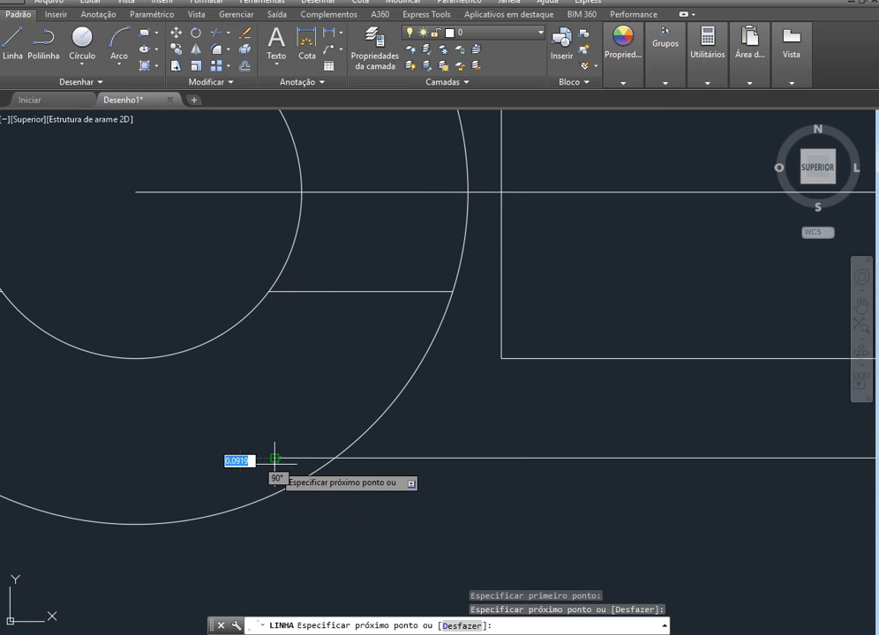
key(Escape)
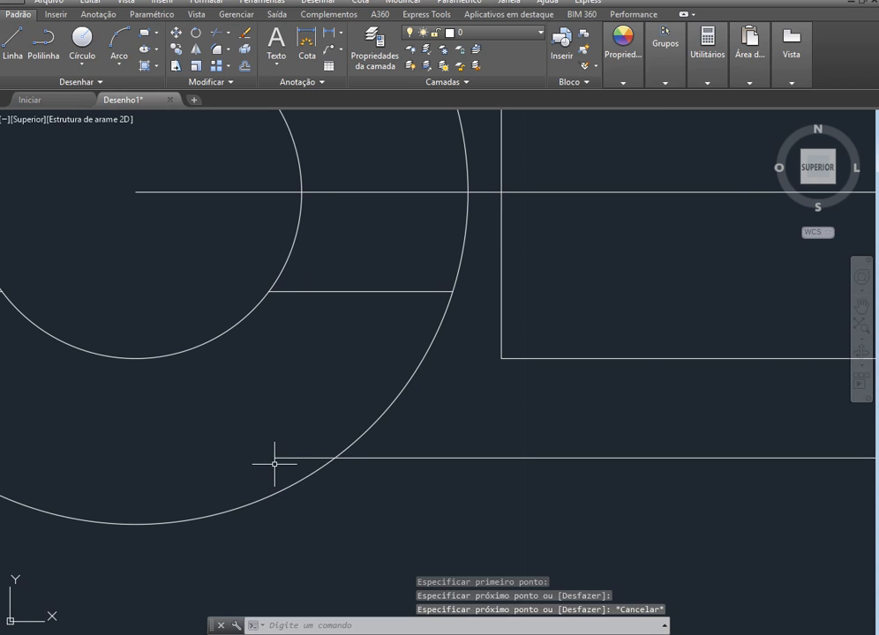
Step: Shorten the lower horizontal line by stretching its left endpoint to the intersection with the outer circle
click(313, 459)
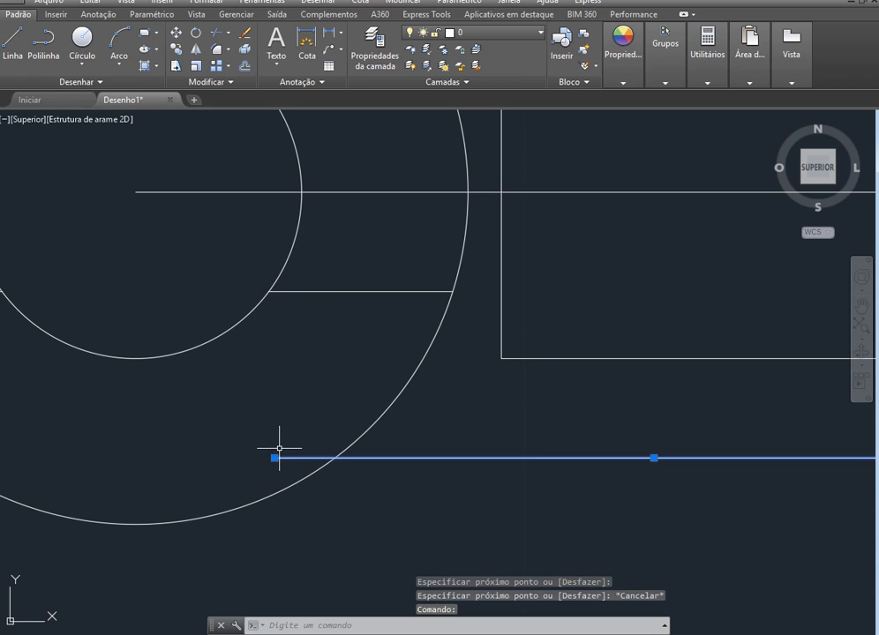
click(274, 458)
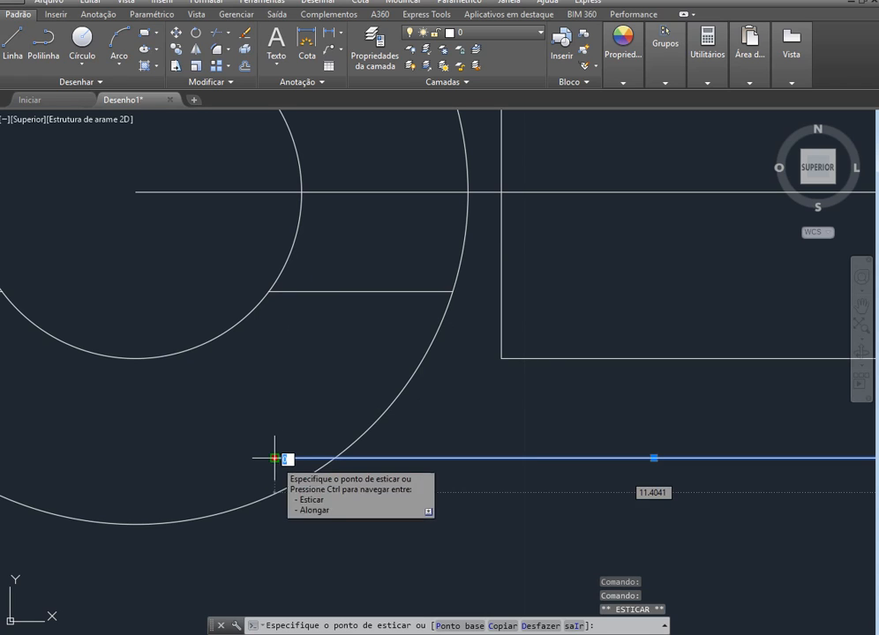
click(334, 458)
key(Escape)
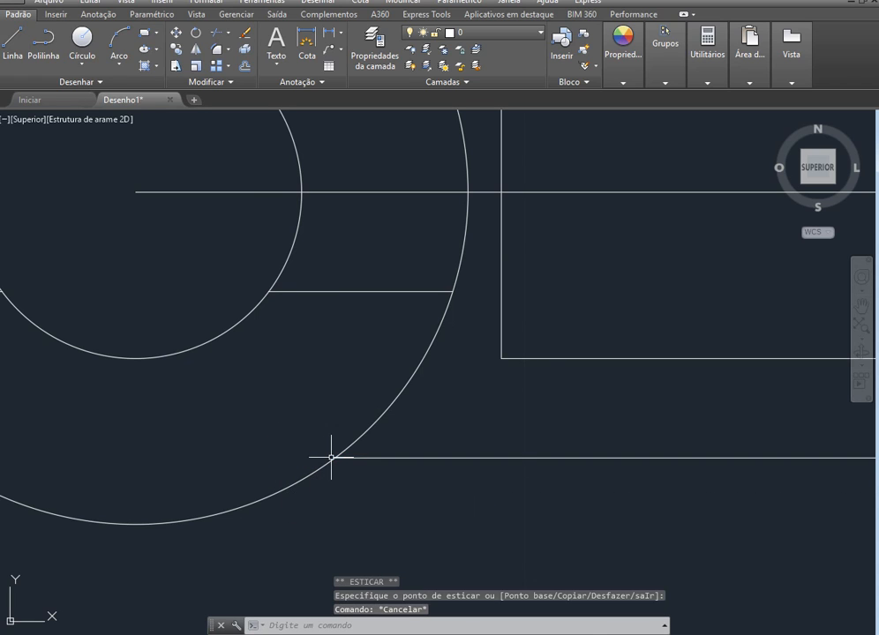
scroll(330, 457, down, 4)
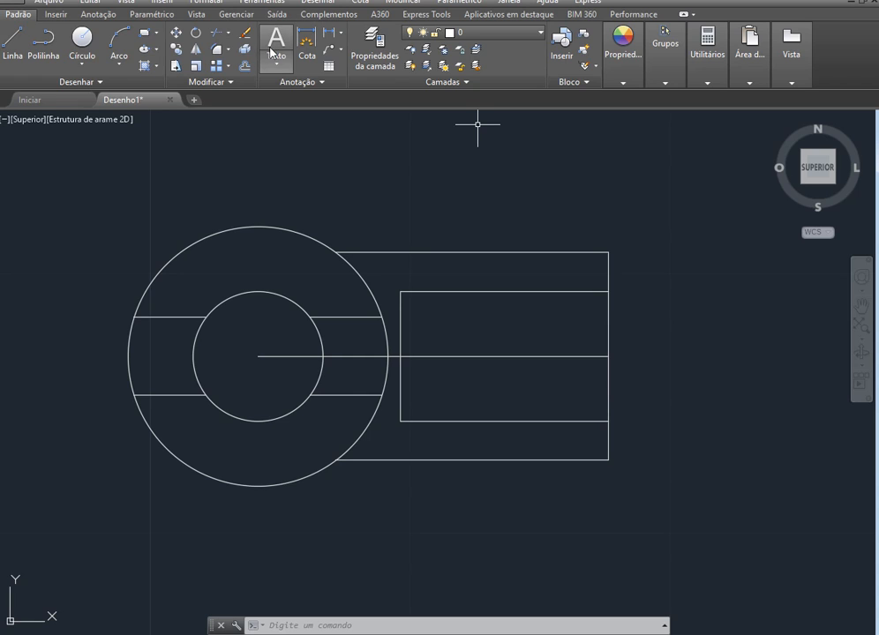
Step: Copy the long vertical line at the part's right end to the left at distances of 1.5 and 2 units
click(176, 49)
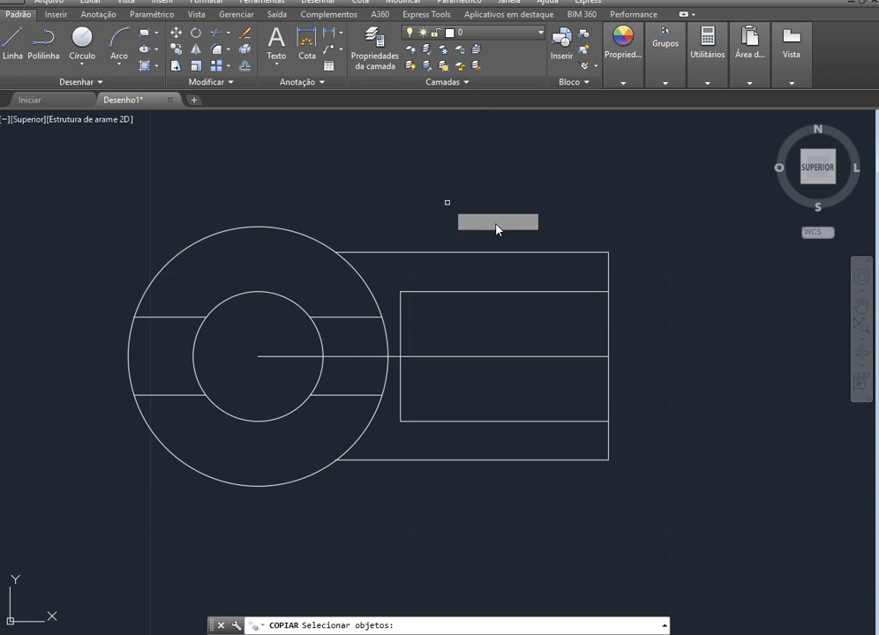
click(603, 271)
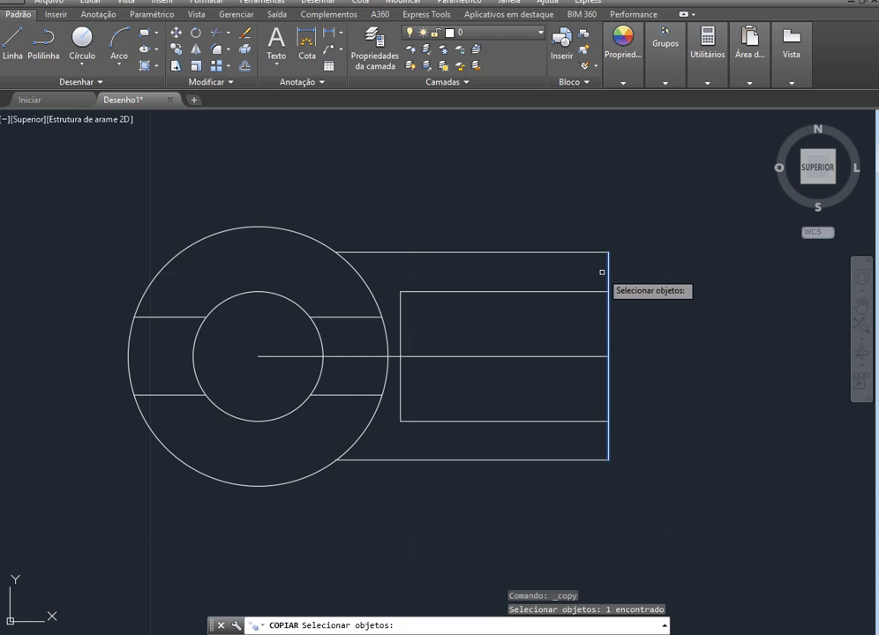
key(Return)
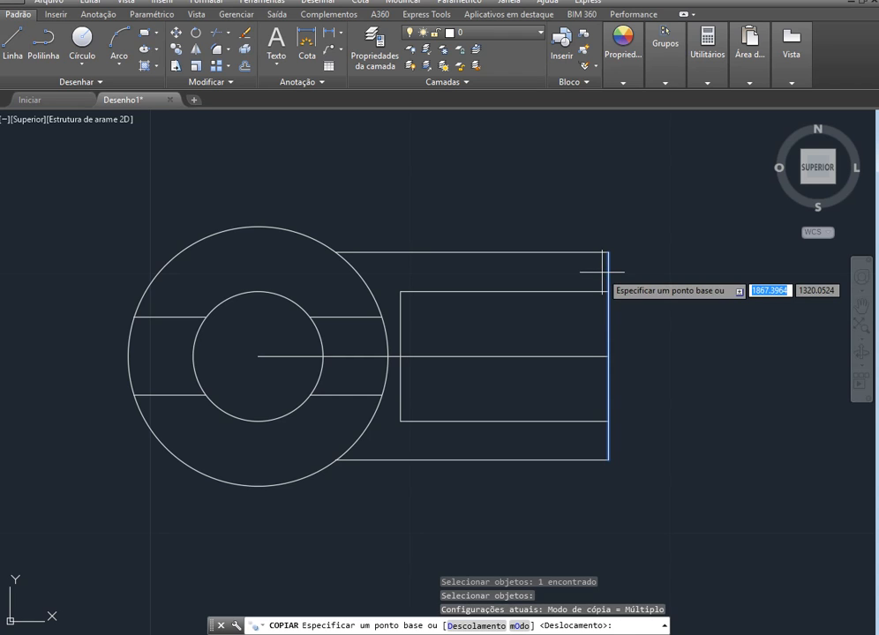
click(607, 357)
text(1.5)
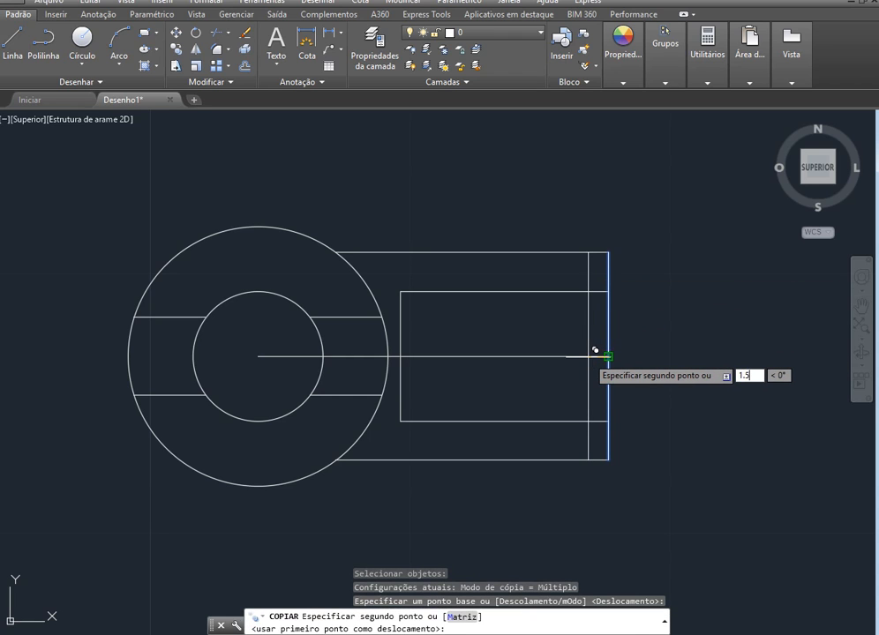
key(Return)
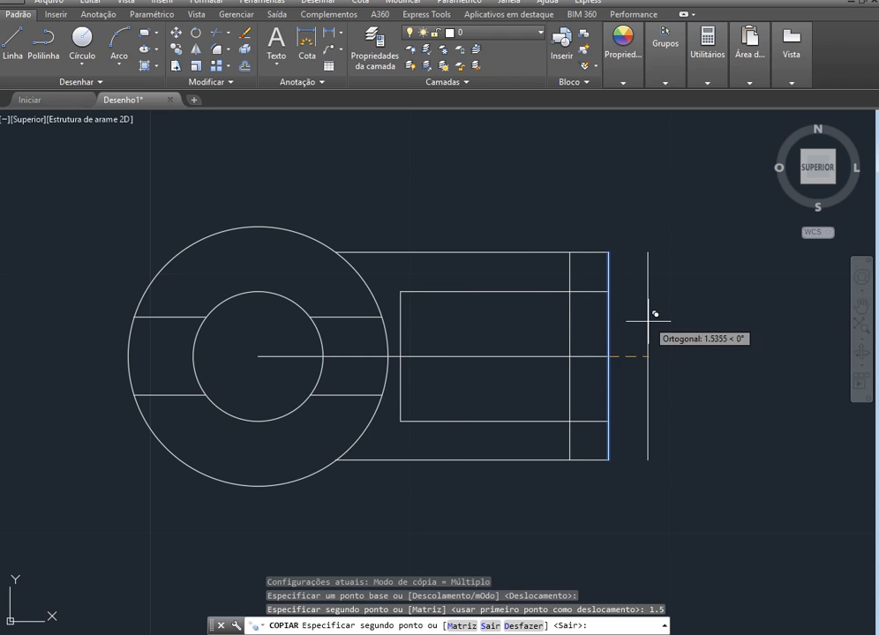
text(2)
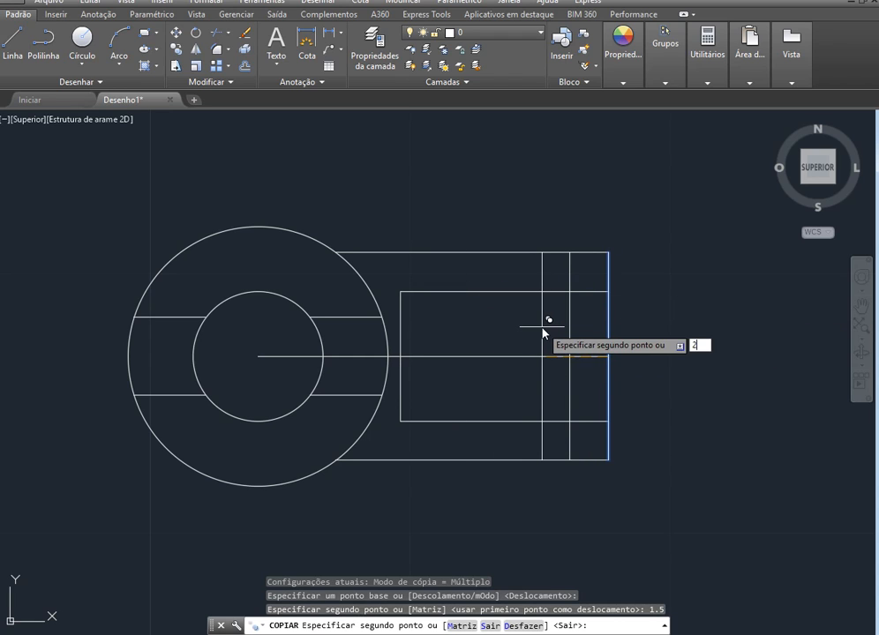
key(Return)
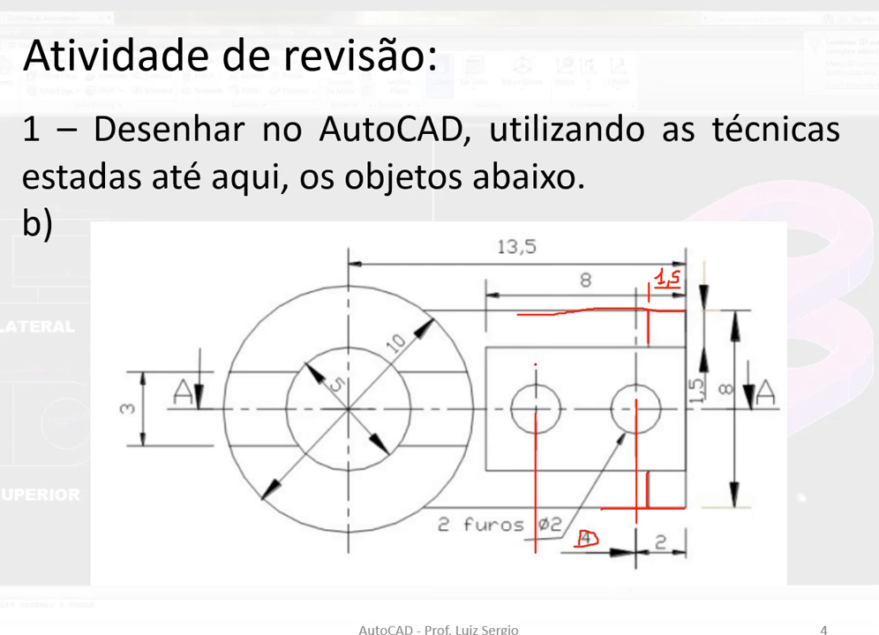
Step: On the exercise slide, mark in red a brace spanning the two holes and a line down from the part's right edge
drag(536, 363, 627, 369)
drag(687, 476, 688, 569)
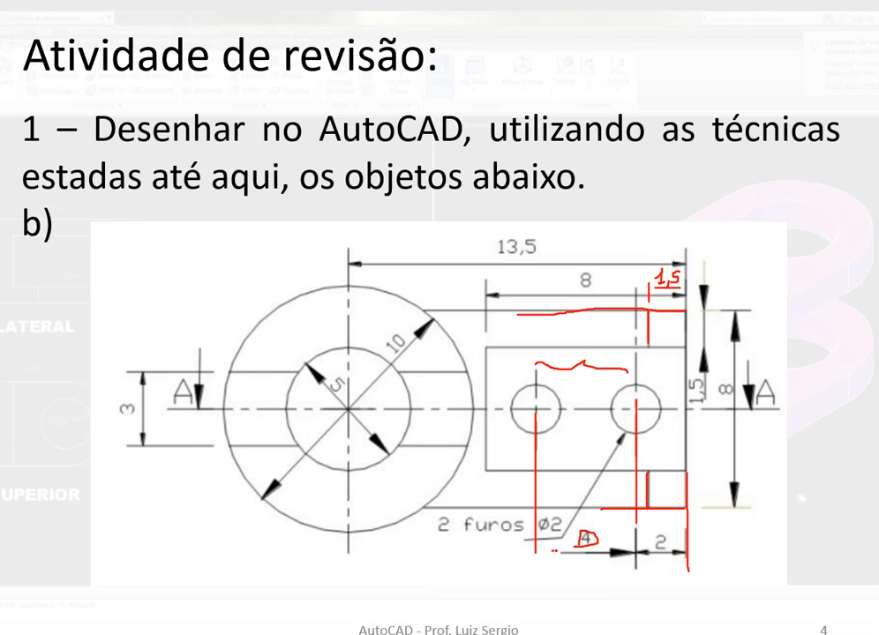
Step: Finish the Copy command by placing another copy of the plate's right vertical edge 6 units to its left
mouse_move(554, 552)
mouse_down()
mouse_move(635, 551)
mouse_move(670, 540)
mouse_move(582, 522)
mouse_move(571, 541)
mouse_up()
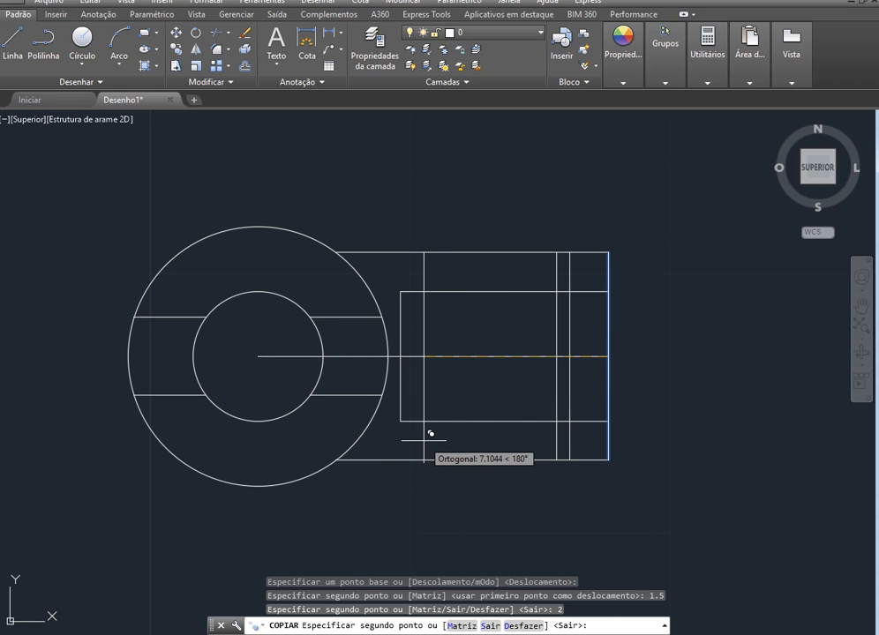
text(6)
key(Return)
key(Escape)
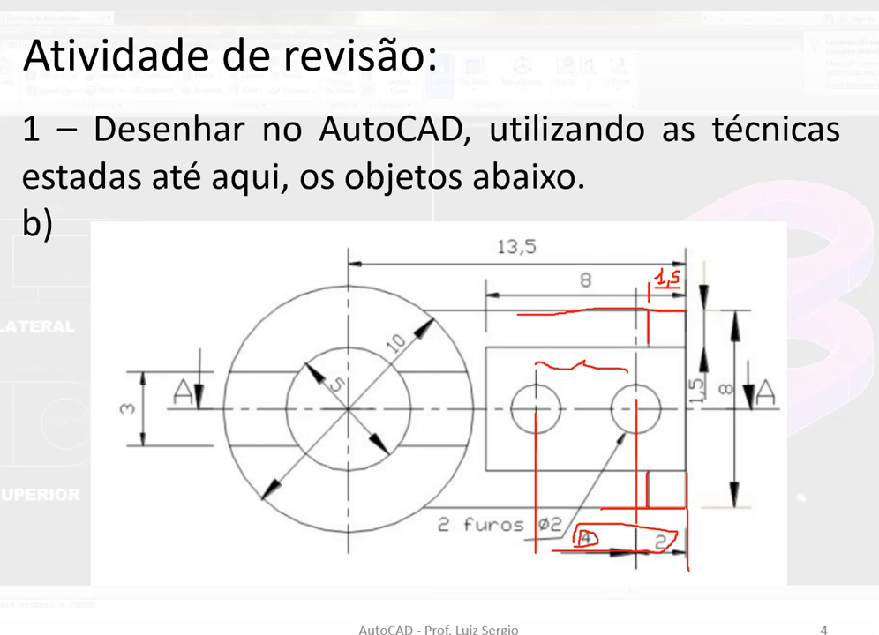
Step: Clear the red ink from the reference slide and circle the Ø2 hole diameter on it
click(118, 619)
click(537, 91)
click(53, 606)
click(51, 597)
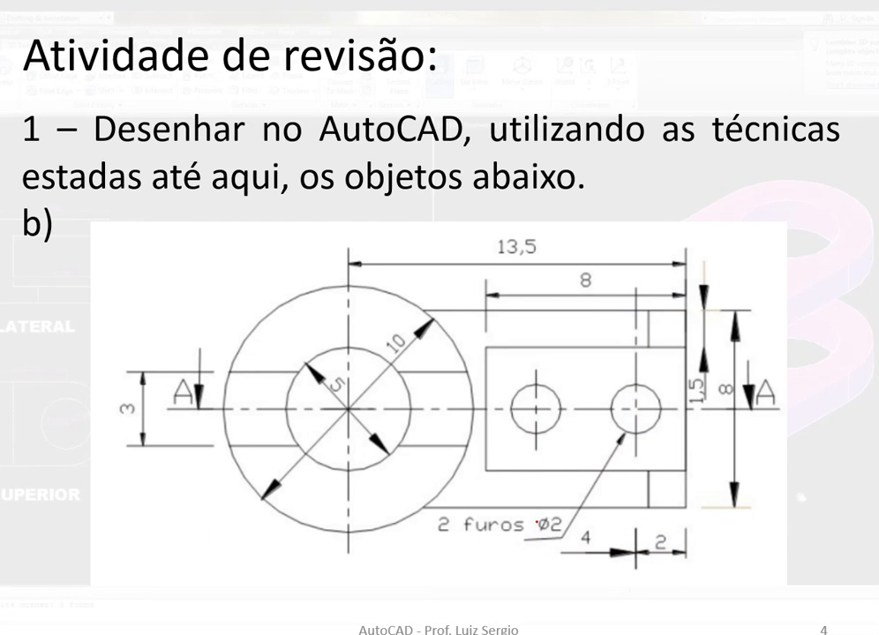
mouse_move(539, 516)
mouse_down()
mouse_move(542, 535)
mouse_move(549, 512)
mouse_up()
Step: Switch to AutoCAD and draw a circle of diameter 2 centred where the vertical line 2 units from the right edge crosses the horizontal centreline
key(alt+Tab)
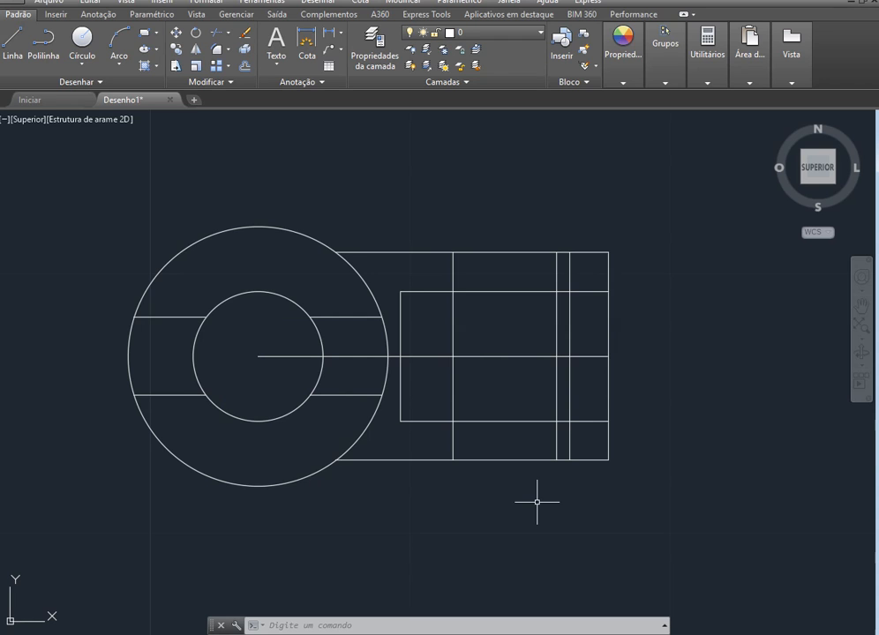
click(82, 66)
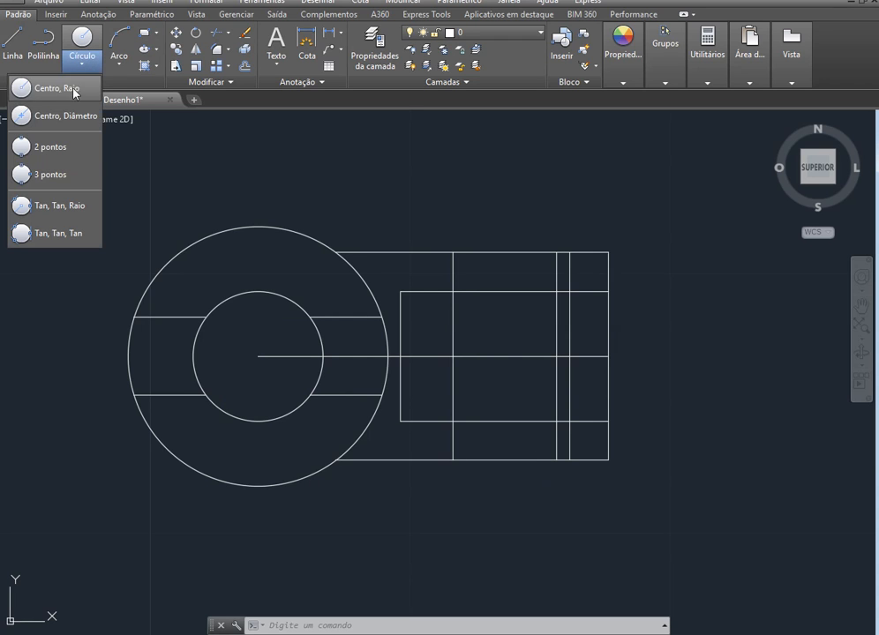
click(50, 116)
scroll(535, 345, up, 4)
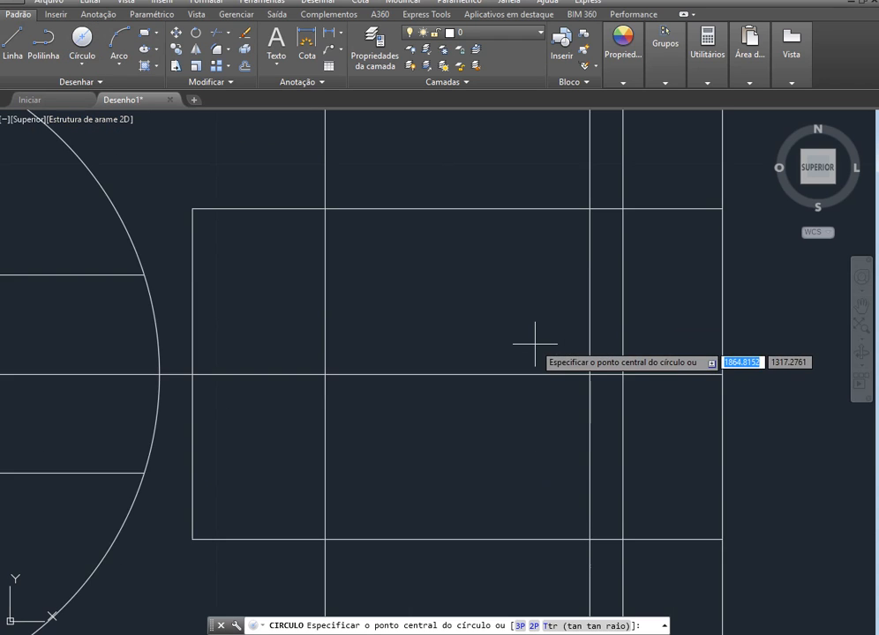
click(589, 375)
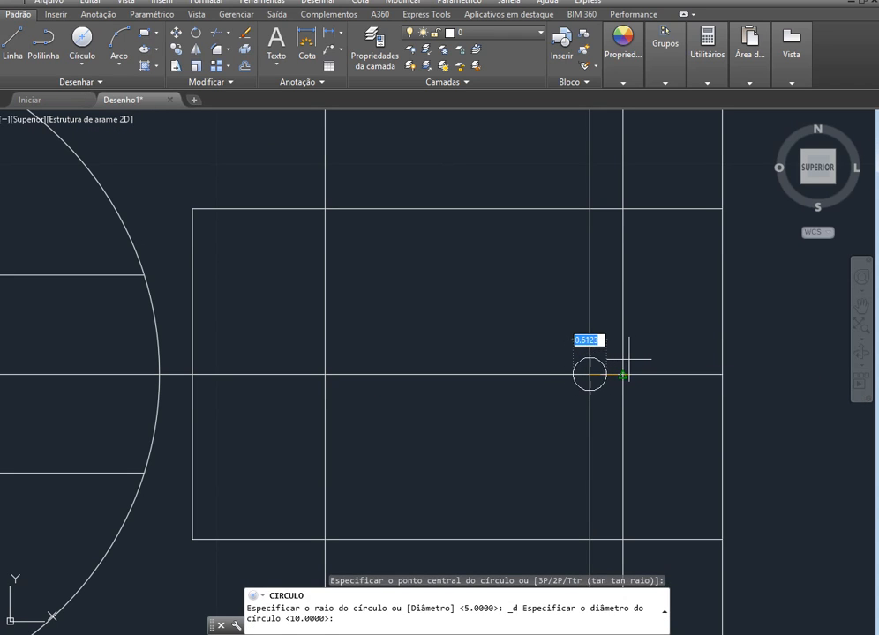
text(2)
key(Return)
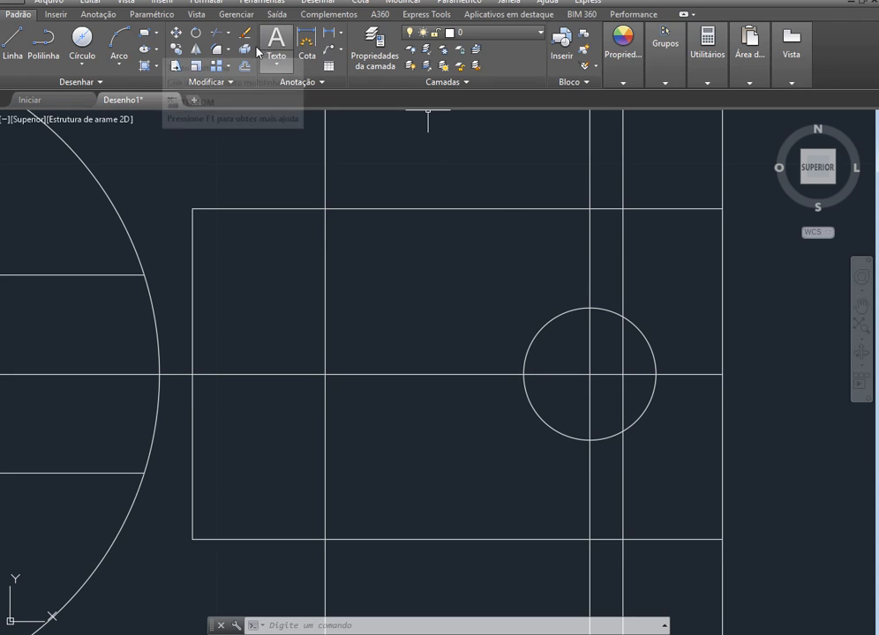
Step: Copy the circle from its centre to the intersection of the left vertical construction line and the horizontal centreline
click(177, 50)
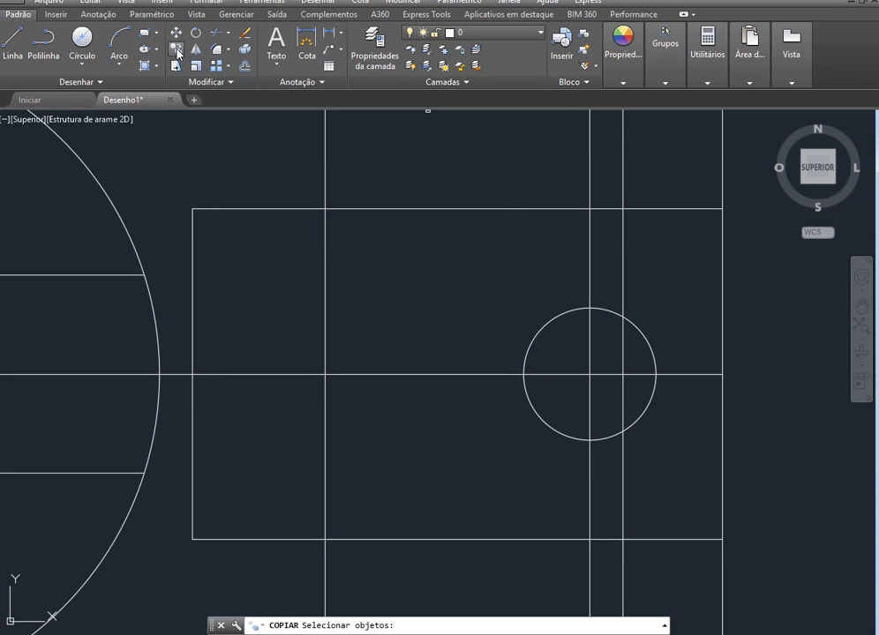
click(544, 326)
key(Return)
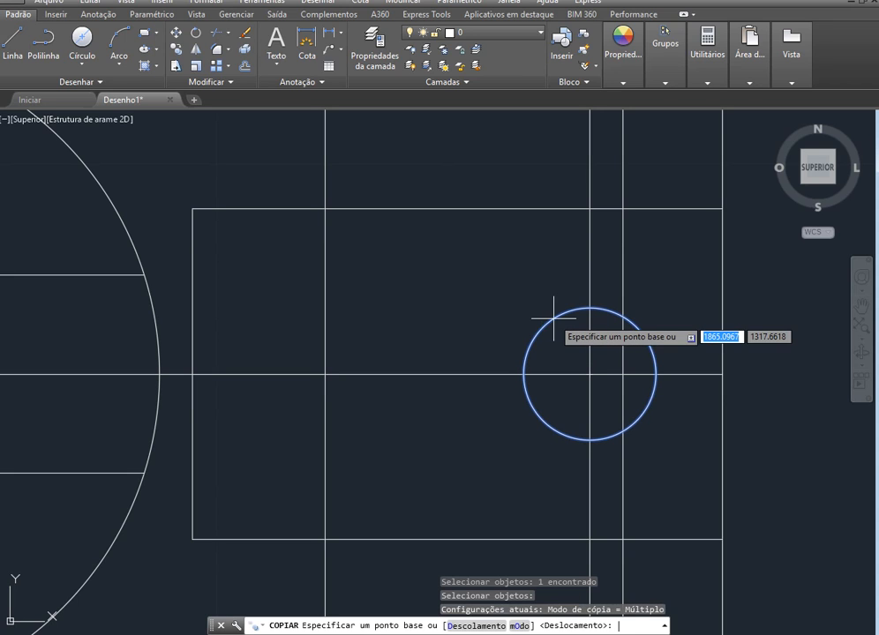
click(589, 374)
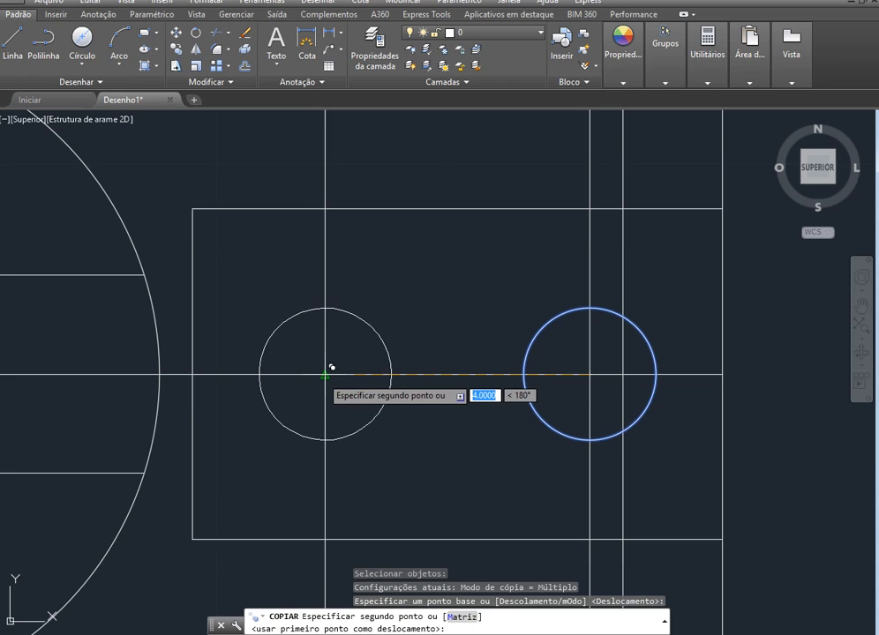
click(332, 367)
key(Escape)
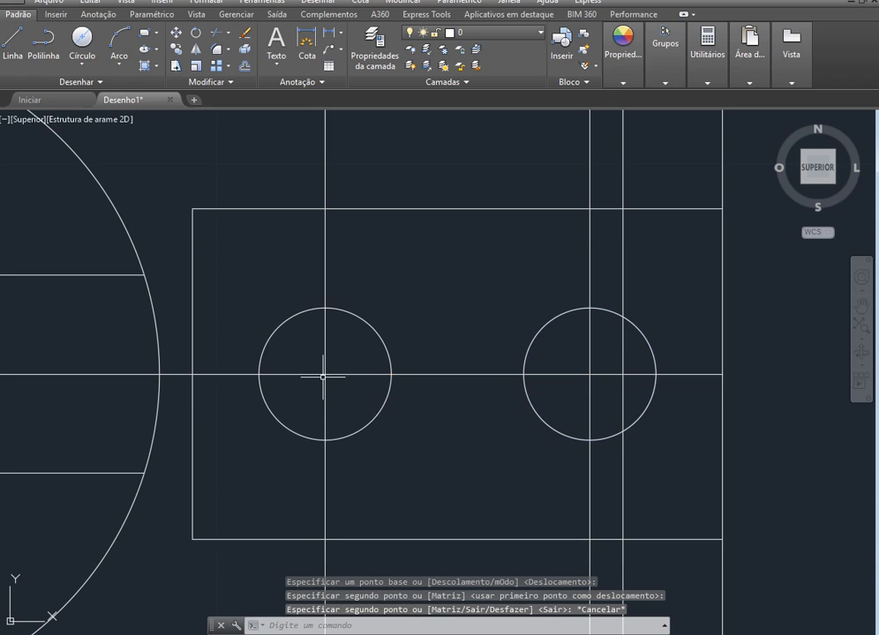
Step: Delete the two vertical construction lines that pass through the hole centres
click(323, 277)
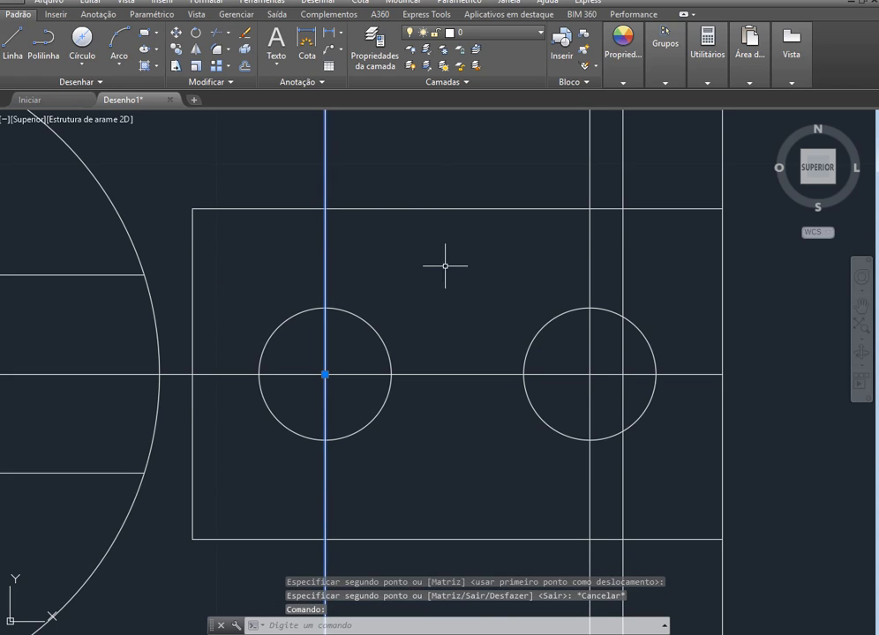
click(588, 252)
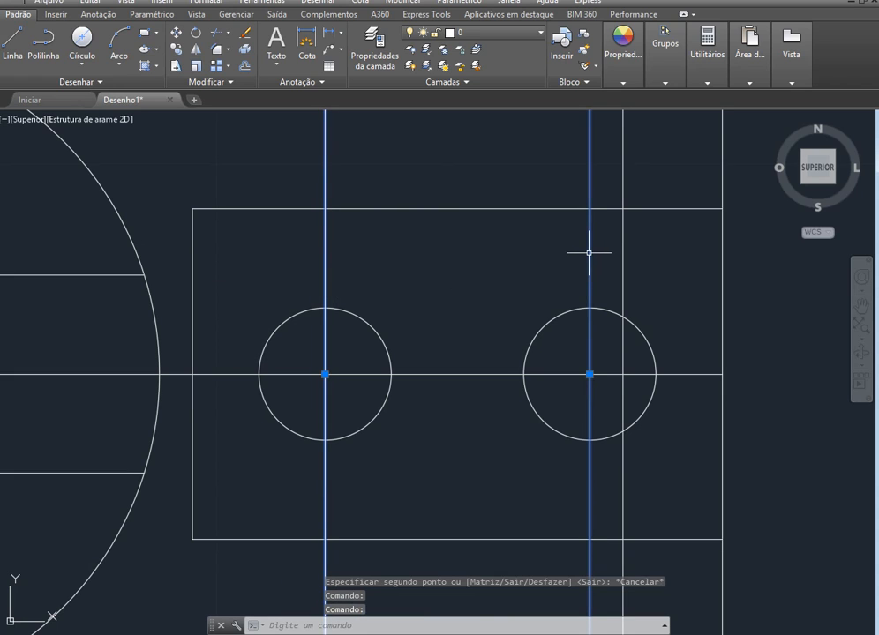
key(Delete)
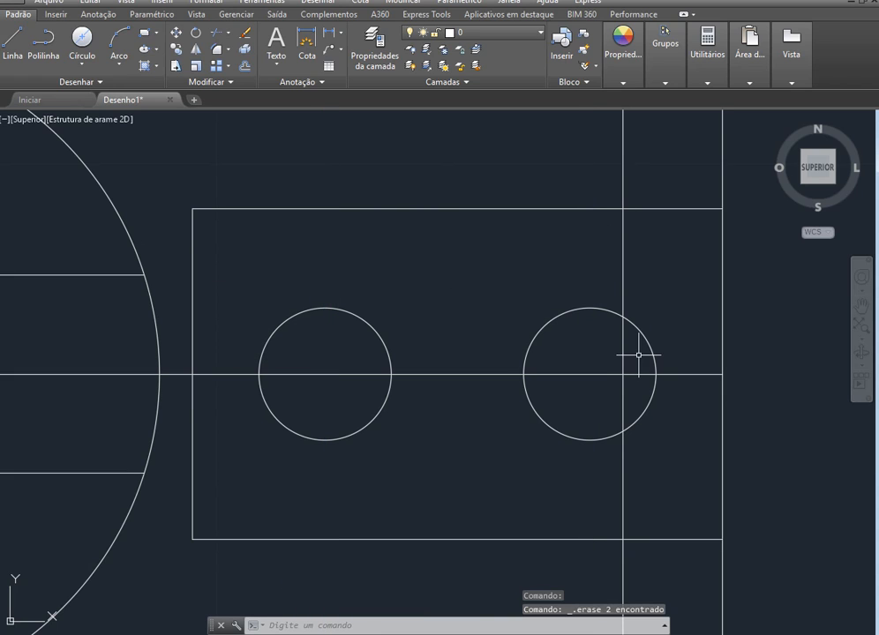
scroll(614, 492, down, 4)
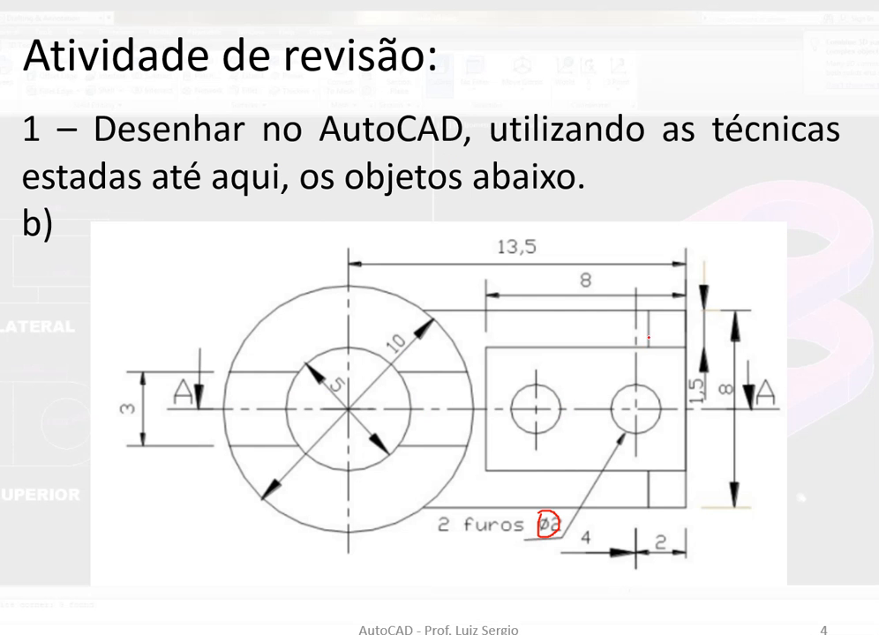
Step: Mark in red the two short vertical lines near the plate's right edge on the reference slide, and return to AutoCAD
drag(649, 311, 648, 346)
drag(648, 473, 649, 509)
key(alt+Tab)
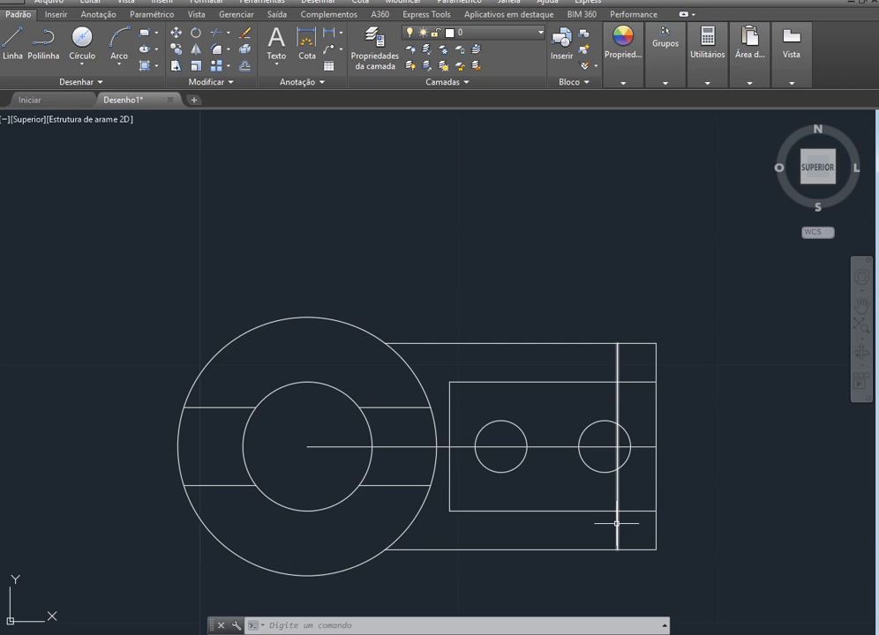
Step: Shorten the remaining vertical construction line so it runs only from the plate's upper edge to the inner rectangle's upper side
click(618, 524)
click(617, 447)
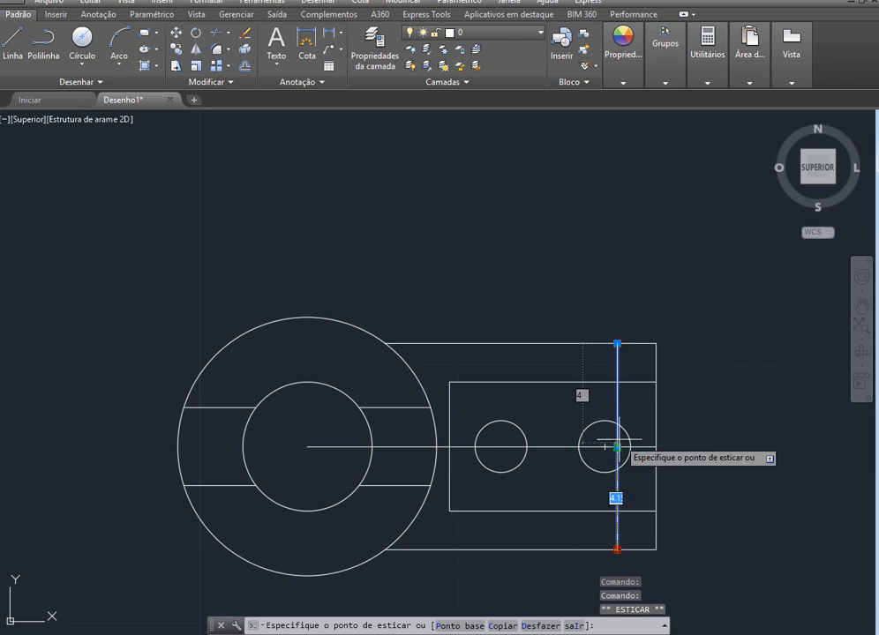
click(616, 382)
mouse_move(617, 384)
key(Escape)
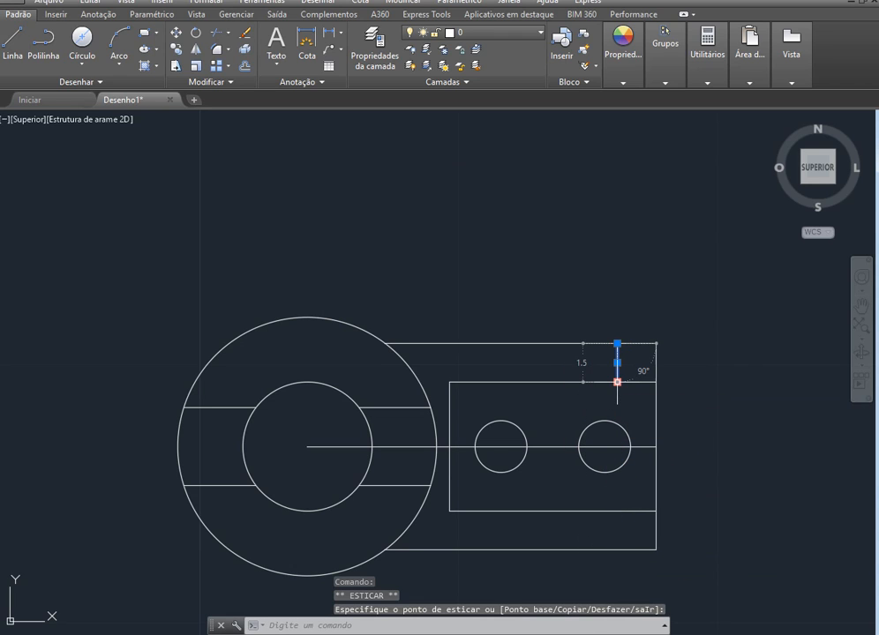
key(Escape)
key(Escape)
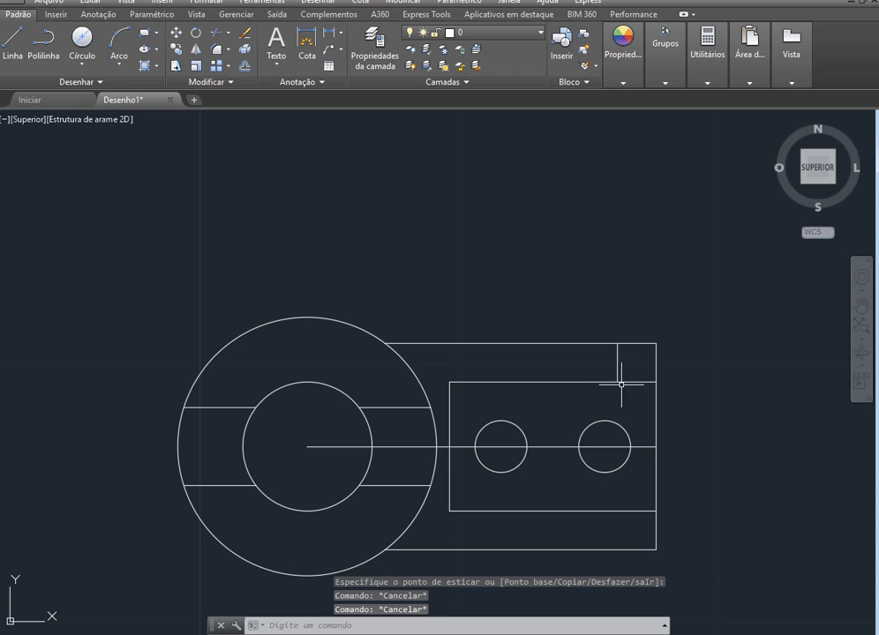
Step: Draw a vertical line from the short line's lower end on the inner rectangle down to the plate's lower edge
click(12, 40)
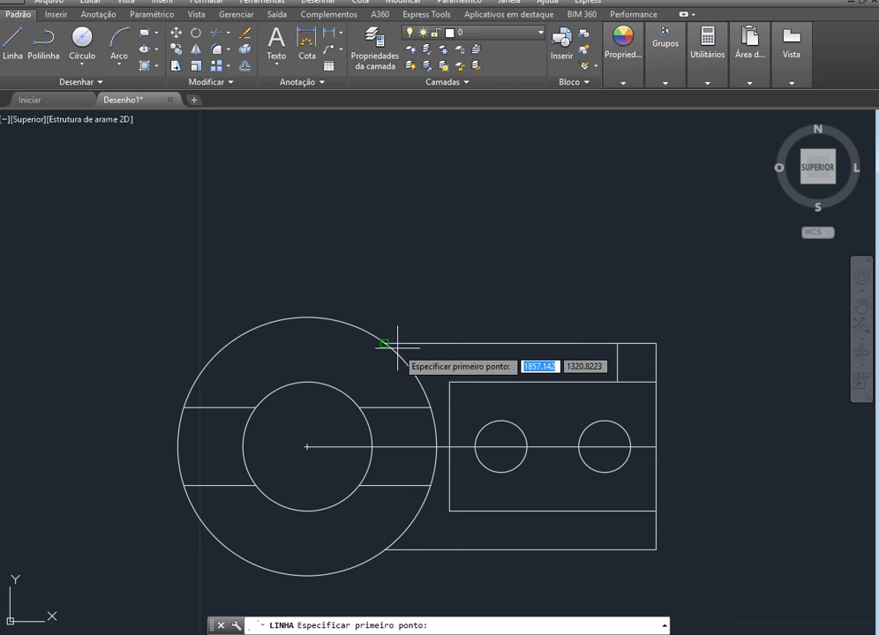
click(616, 382)
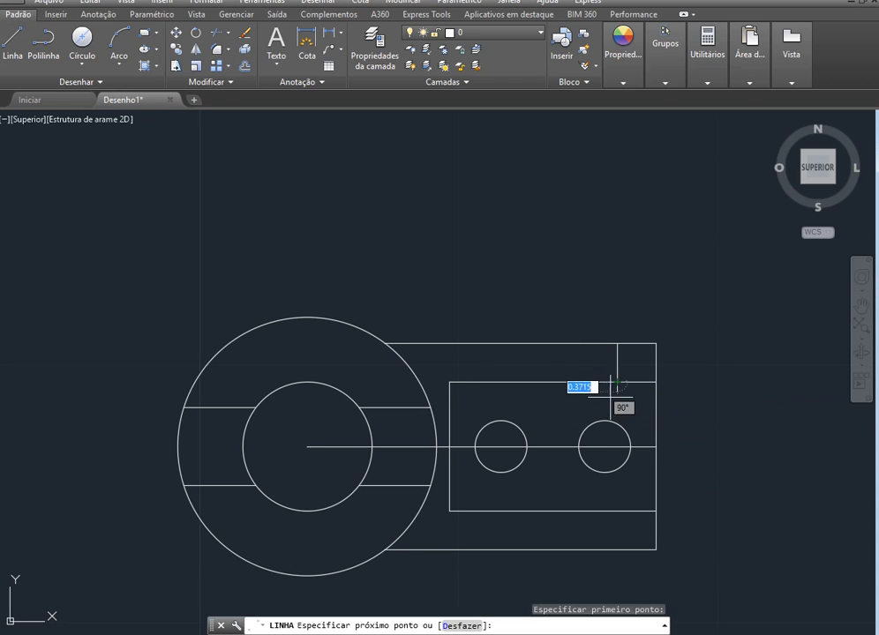
click(617, 549)
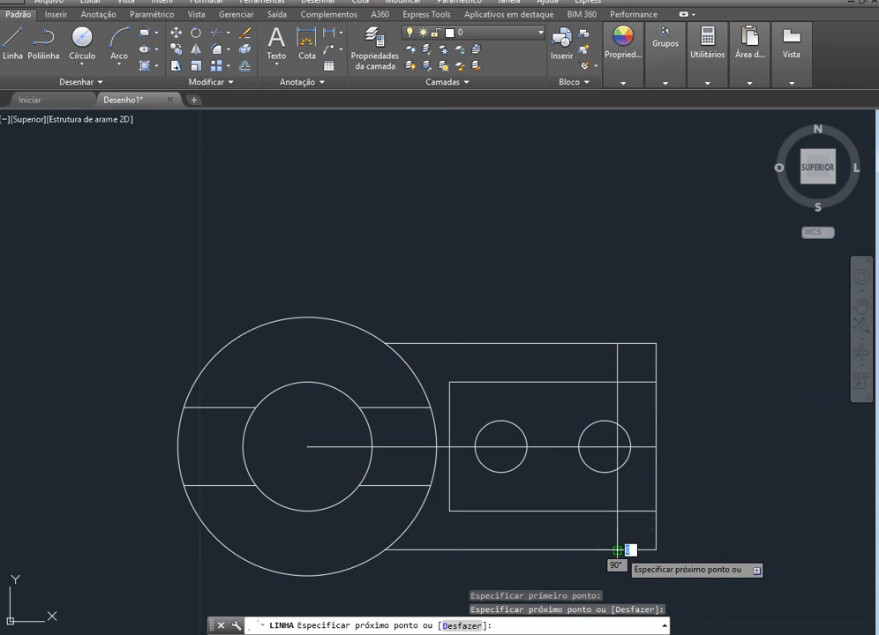
key(Escape)
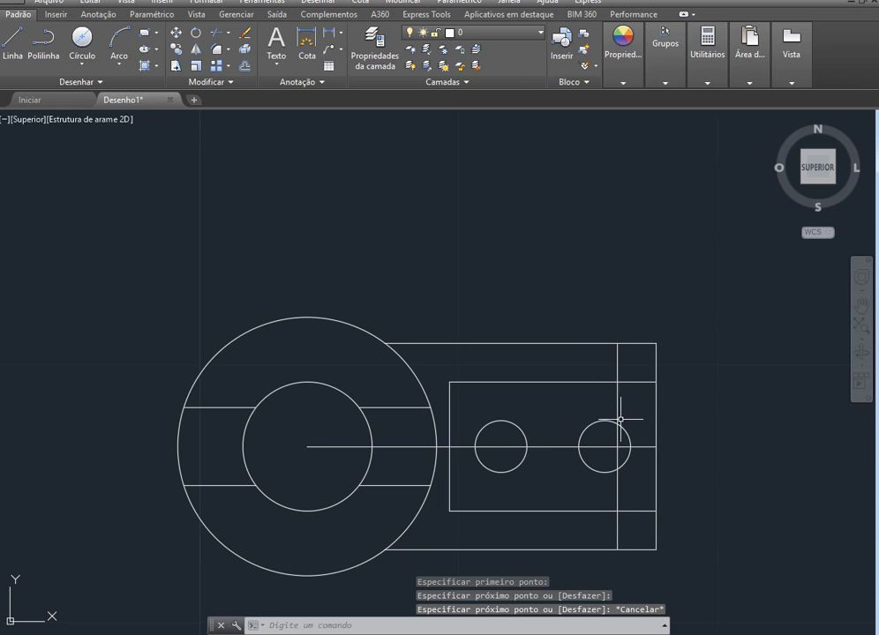
Step: Stretch the new vertical line's upper end down to the inner rectangle's lower side
click(618, 388)
click(617, 382)
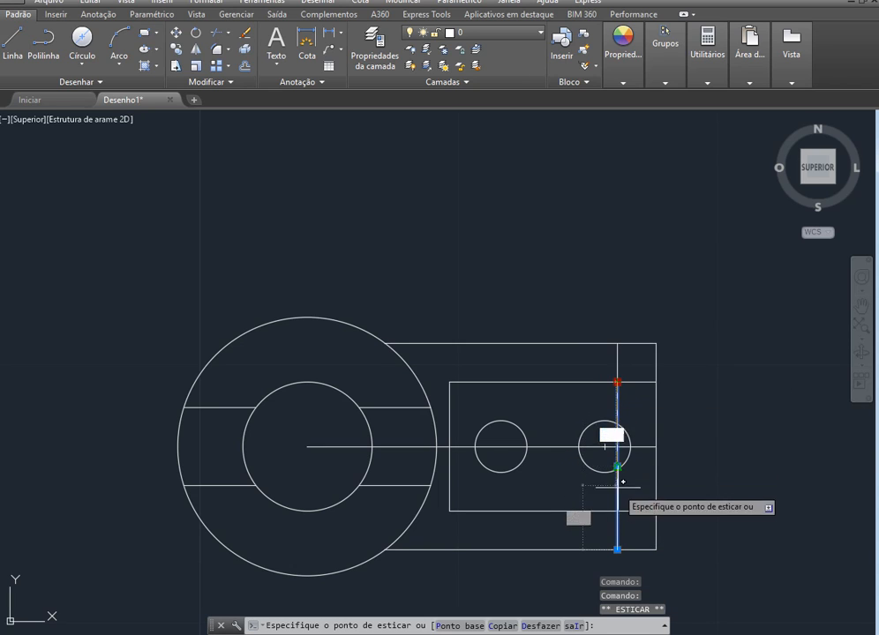
click(617, 510)
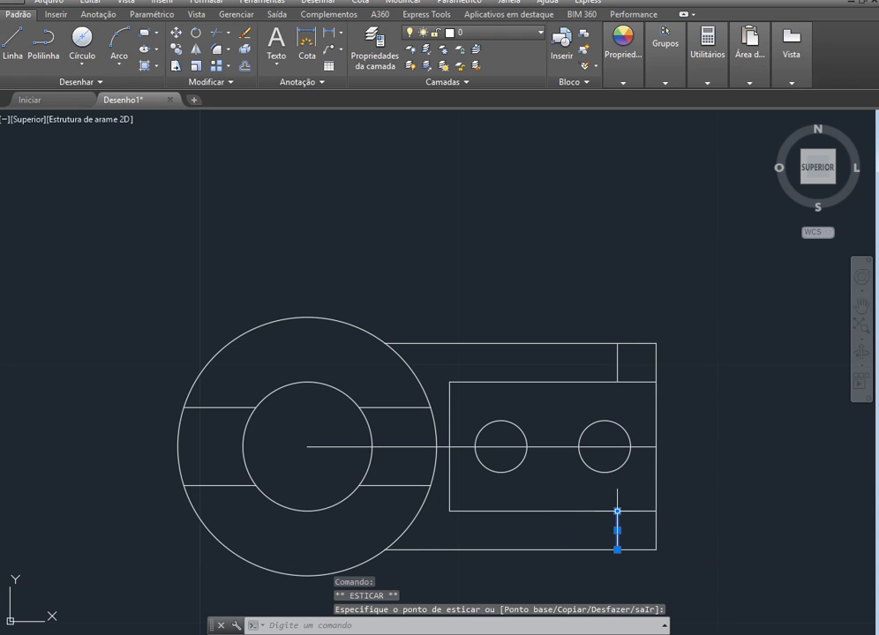
key(Escape)
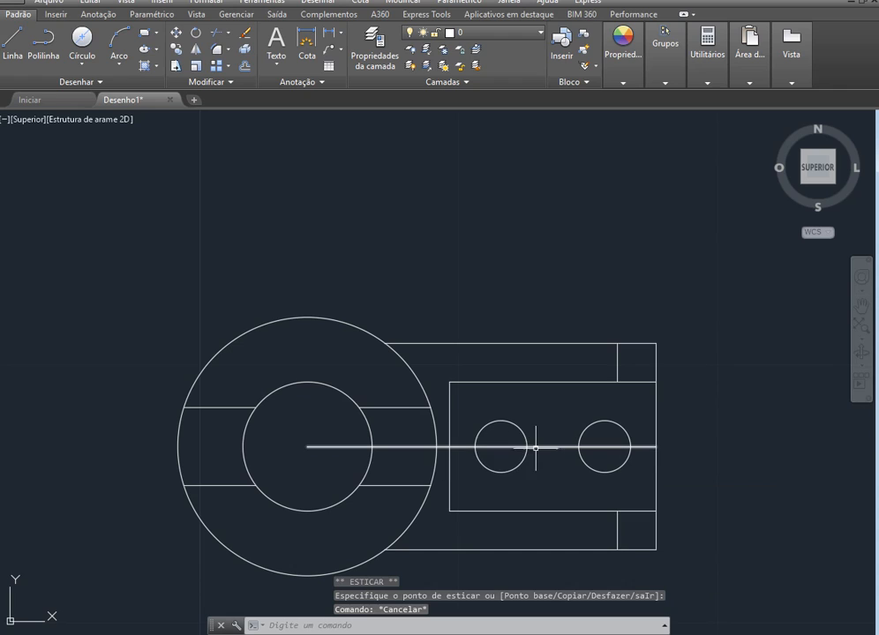
Step: Delete the horizontal centreline running from the large circles' centre to the plate's right edge
mouse_move(545, 449)
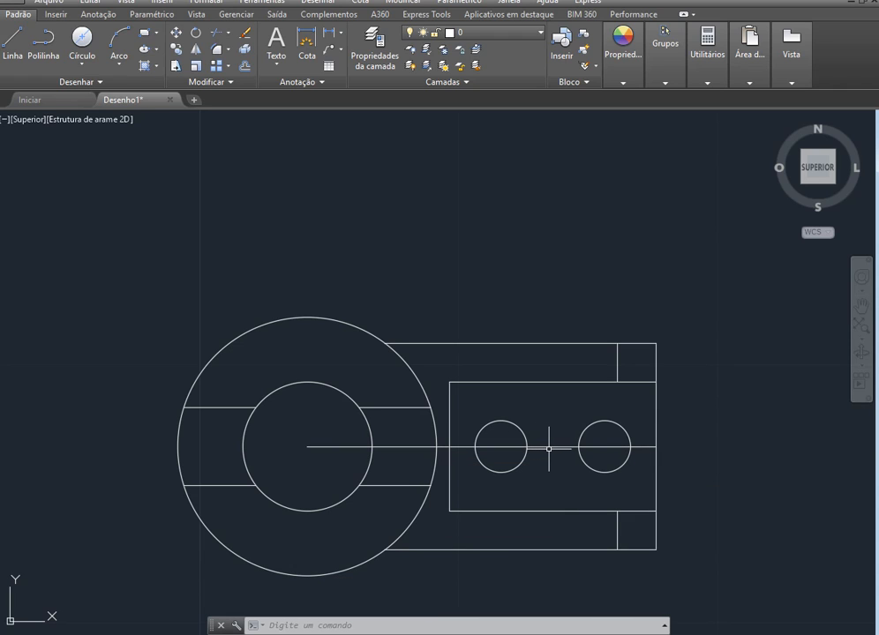
click(550, 447)
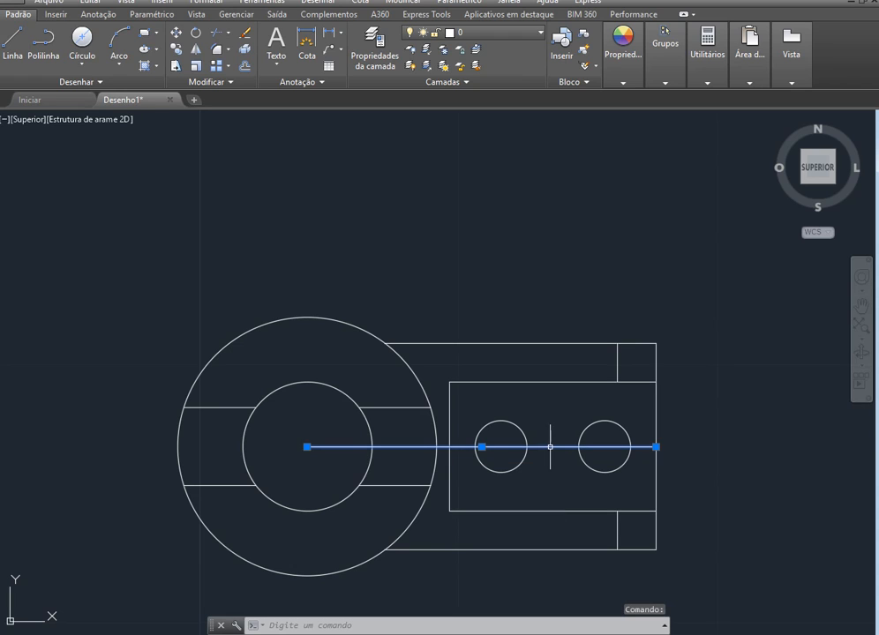
key(Delete)
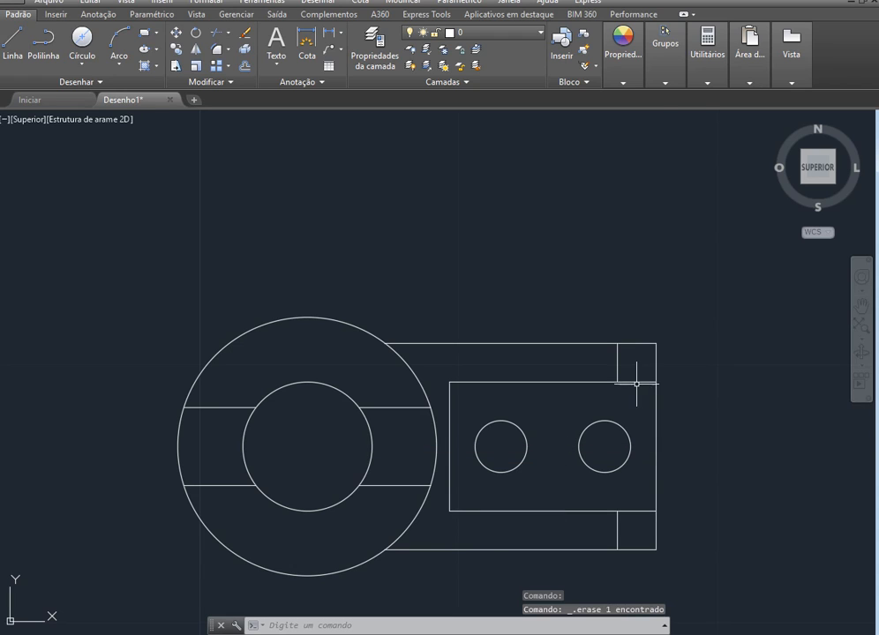
scroll(555, 478, down, 2)
scroll(215, 448, up, 2)
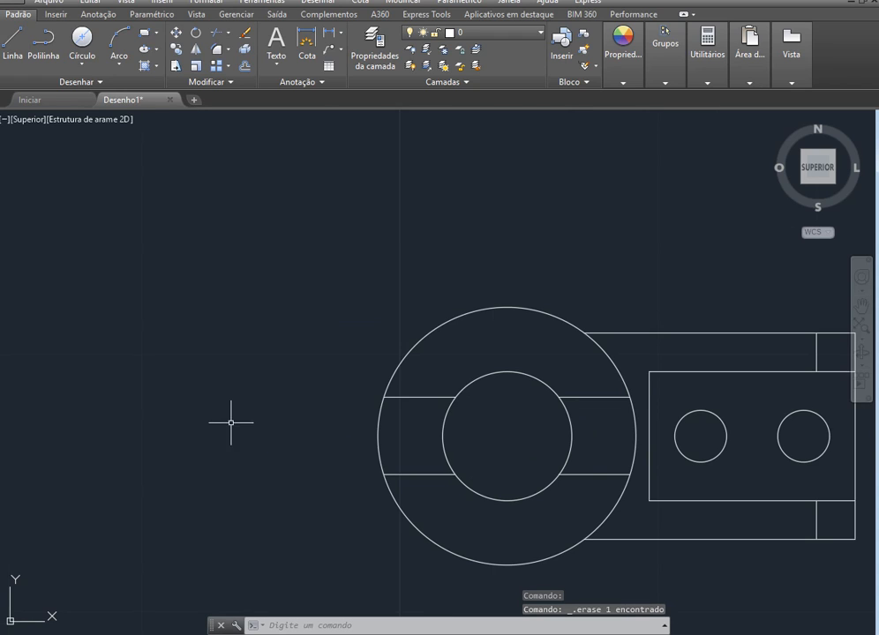
scroll(195, 402, down, 2)
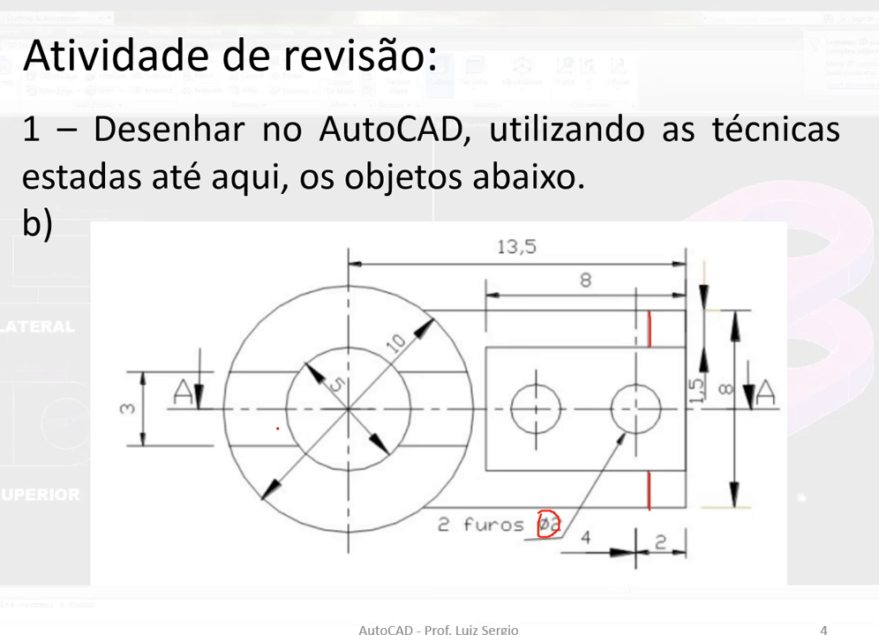
Step: Advance the presentation past the OBJETIVOS slide and end the active Trim command in the drawing
key(Right)
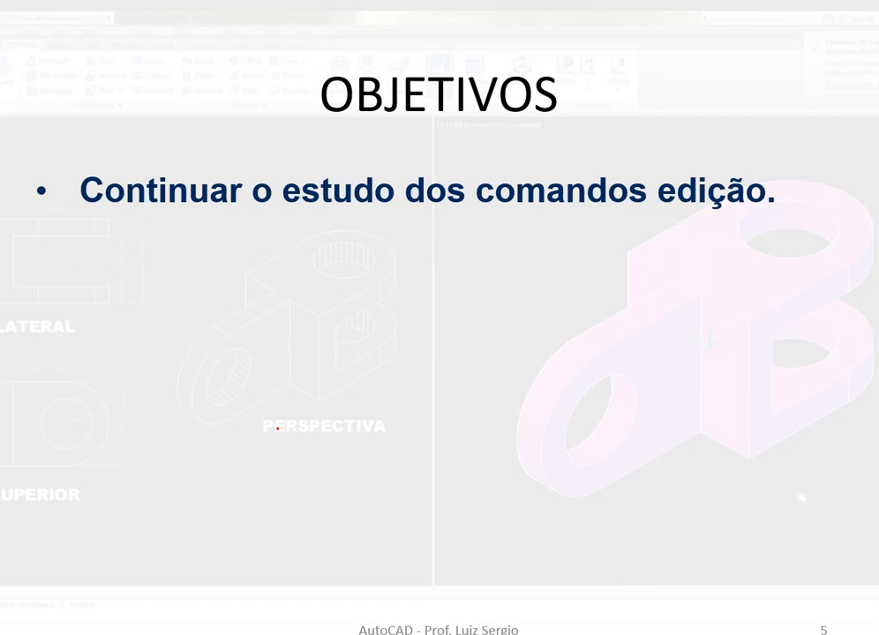
key(Right)
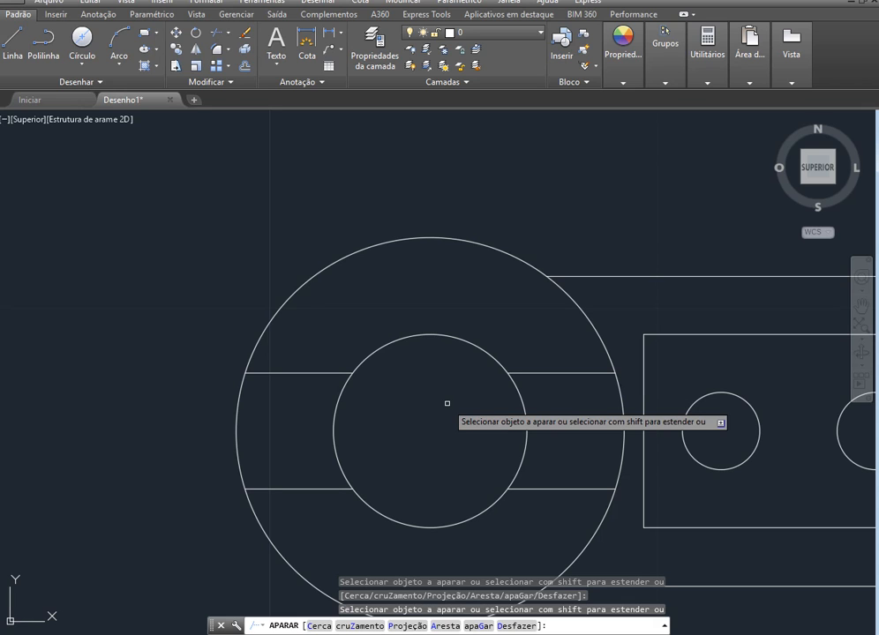
key(Escape)
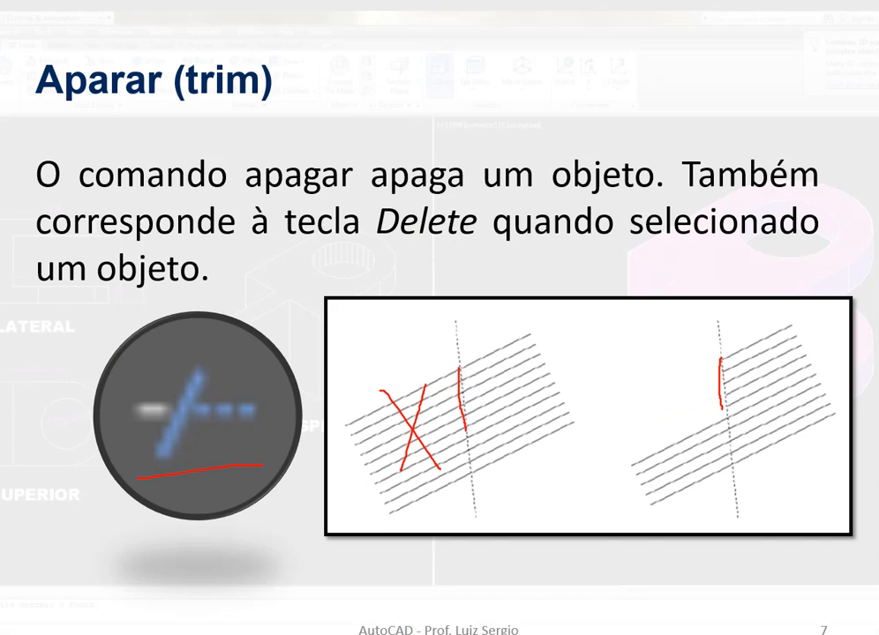
Step: Advance to the Extender (extend) slide and ink over the diagram's limit line and one line's extension to it
key(Right)
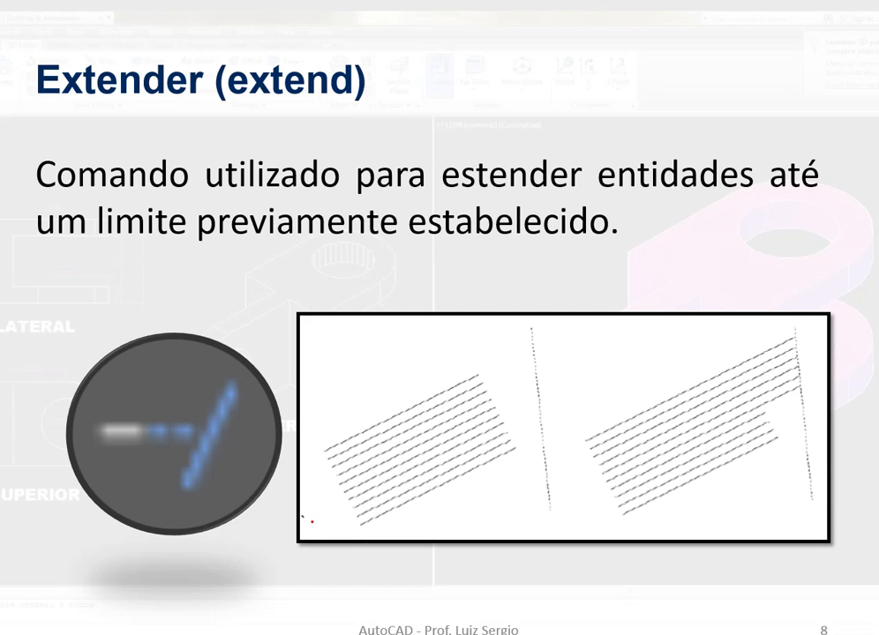
drag(319, 532, 526, 531)
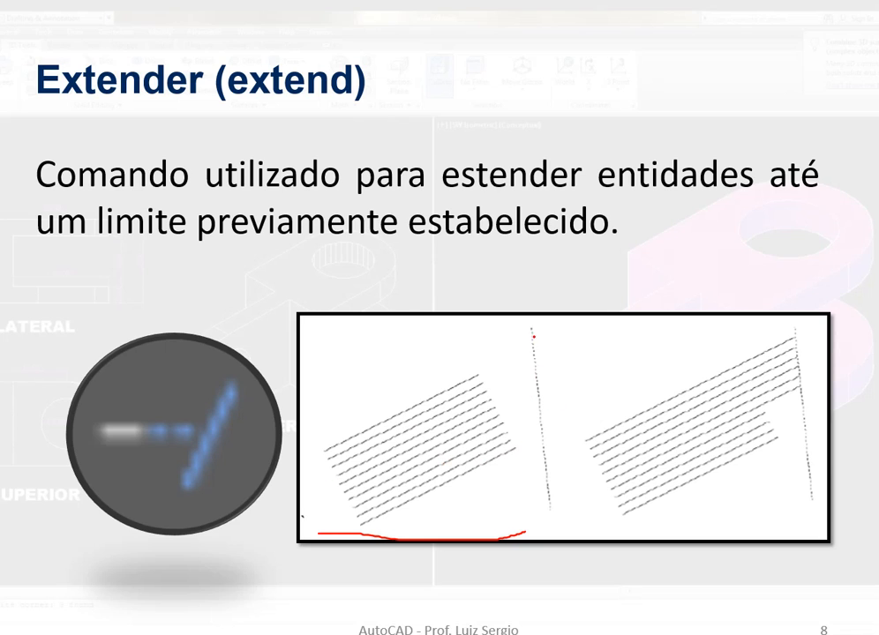
drag(530, 331, 550, 500)
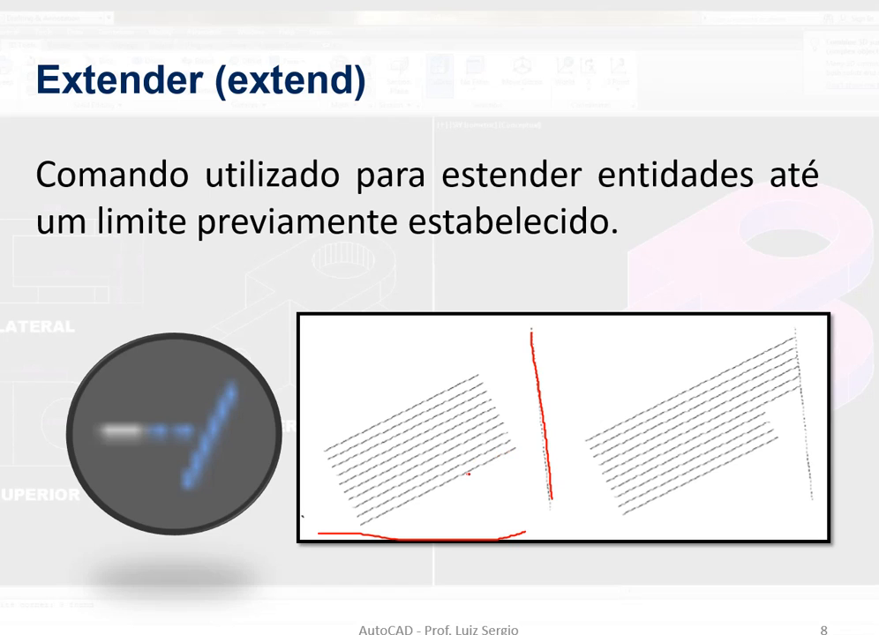
drag(468, 475, 543, 436)
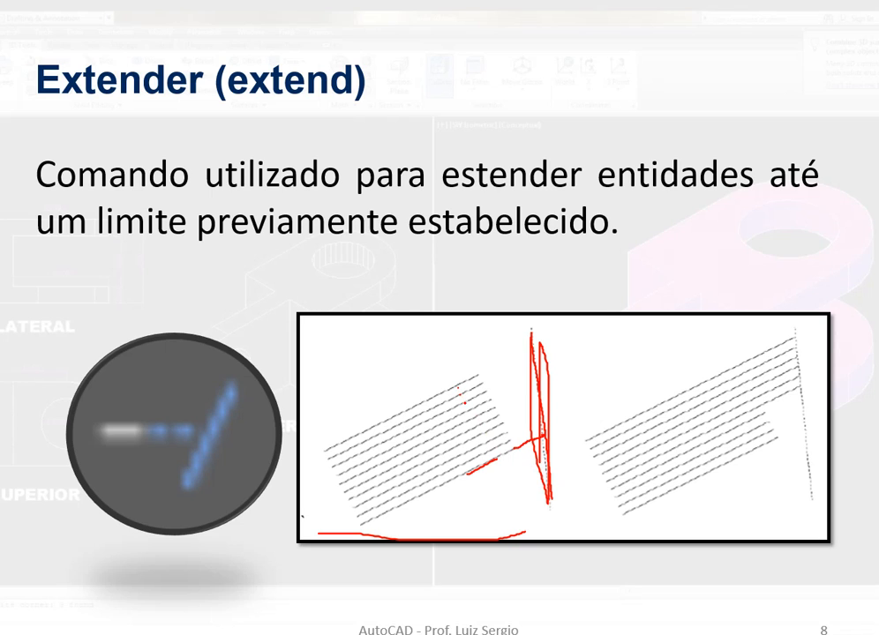
Step: Erase all ink from the Extender slide and switch to the AutoCAD drawing
click(63, 628)
click(61, 588)
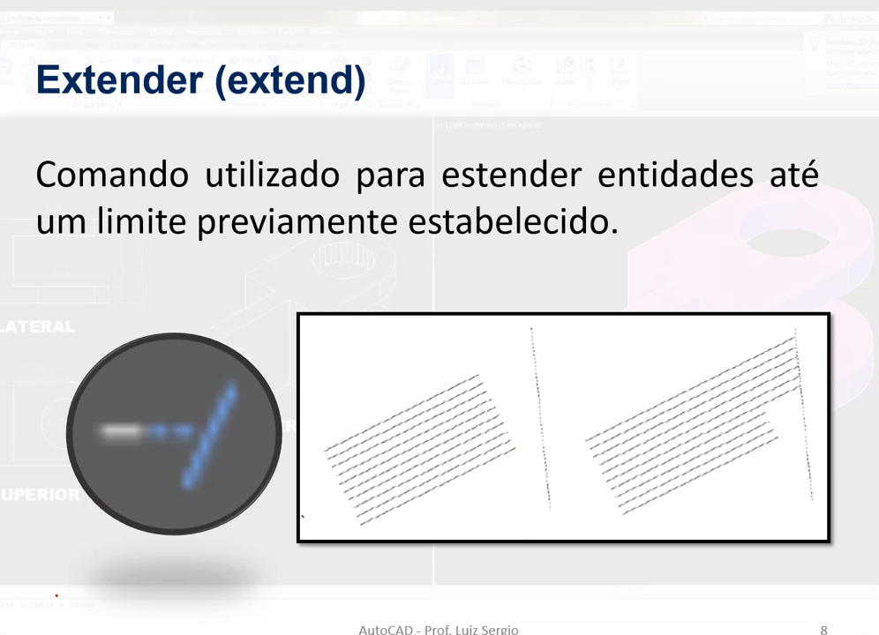
key(alt+Tab)
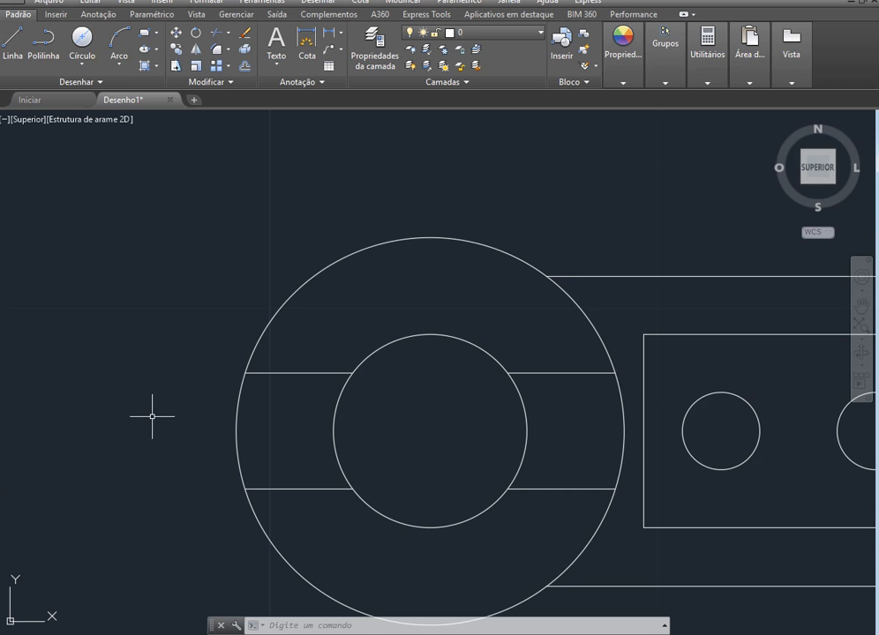
Step: Delete the plate's upper and lower horizontal edges that connect it to the ring
scroll(152, 416, down, 1)
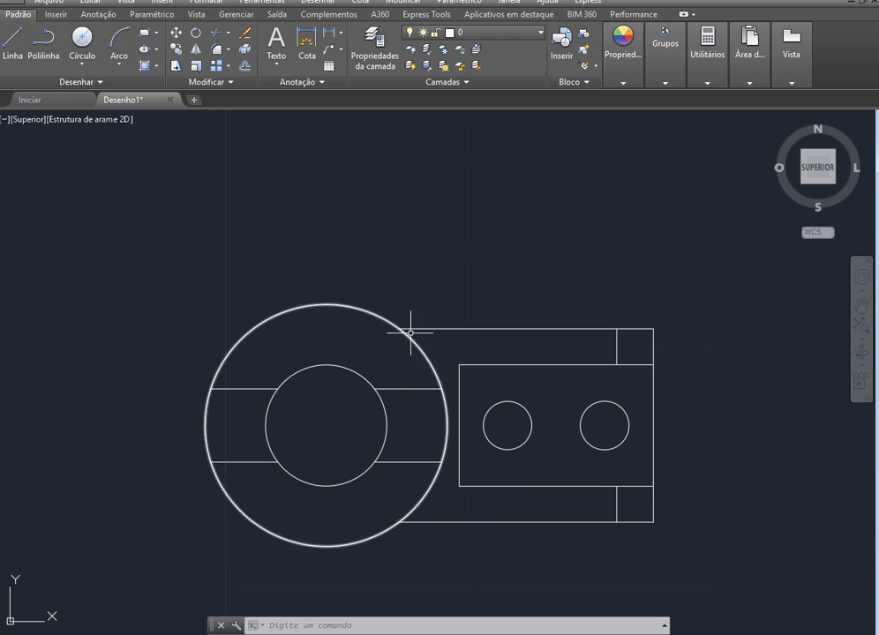
scroll(461, 318, up, 2)
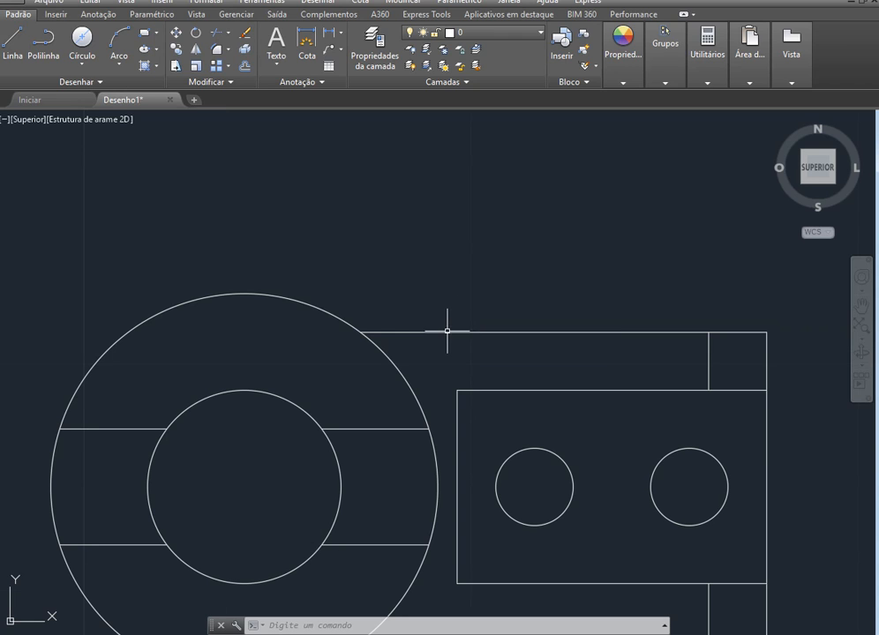
click(449, 333)
scroll(449, 332, down, 3)
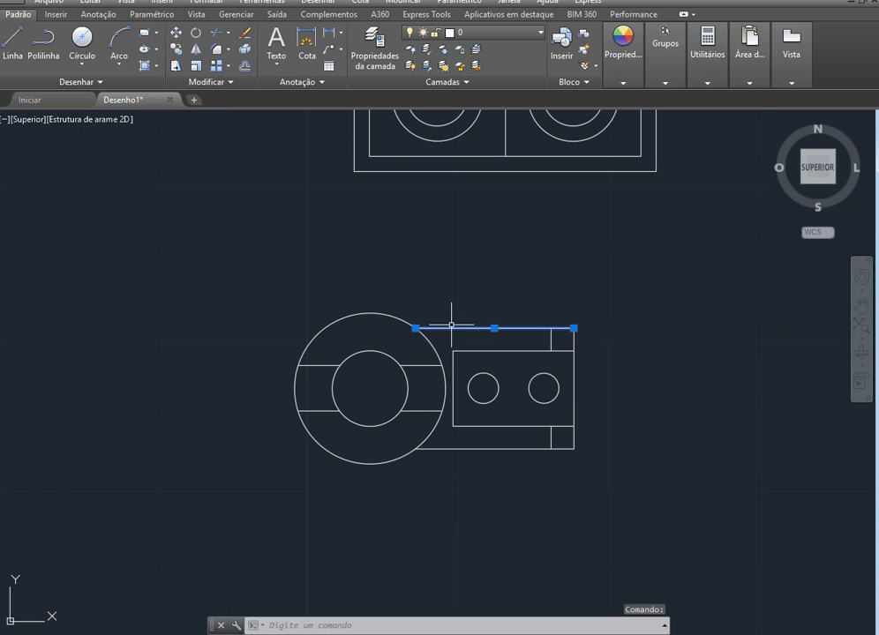
click(494, 449)
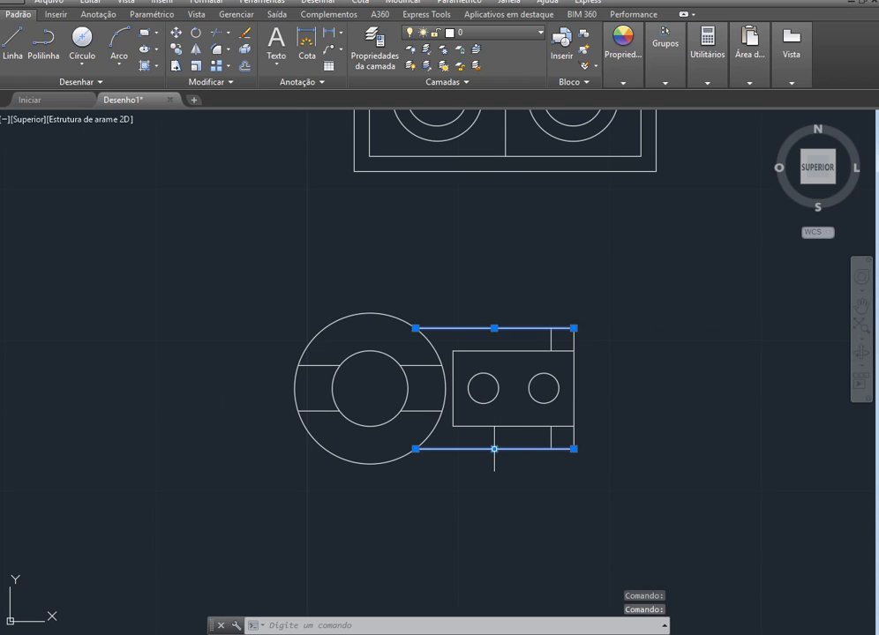
key(Delete)
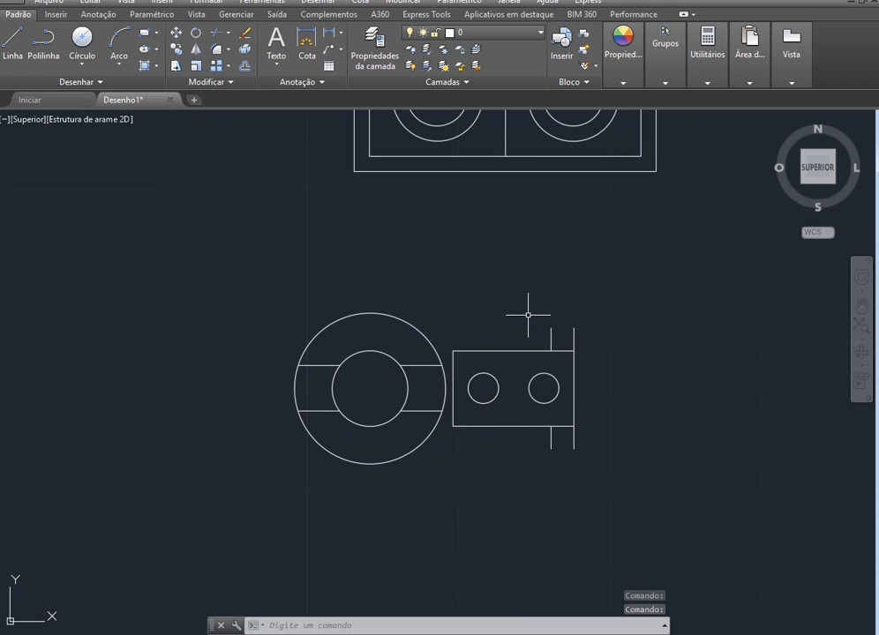
Step: Draw a horizontal line about 3.4 units long leftward from the upper end of the plate's right edge
click(13, 42)
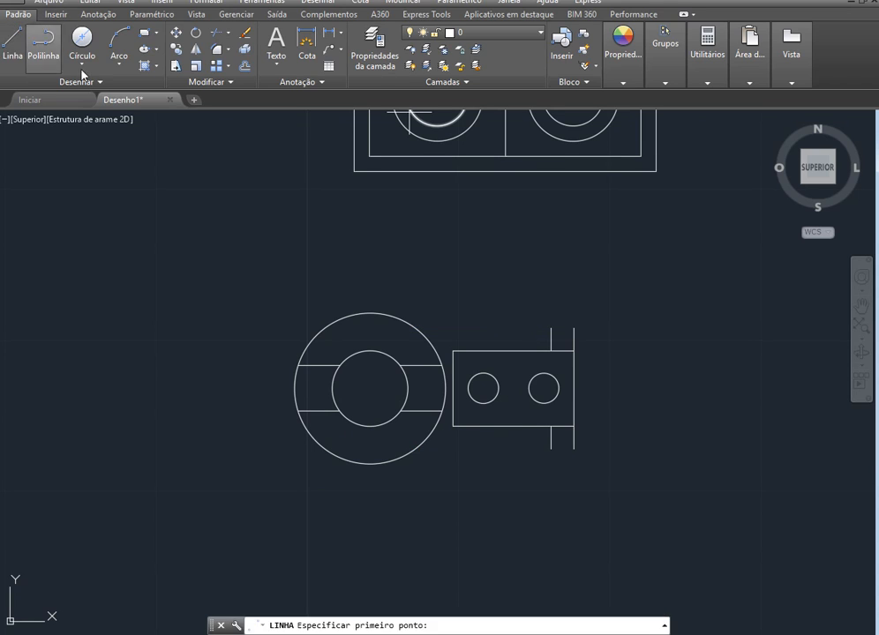
click(574, 328)
click(523, 327)
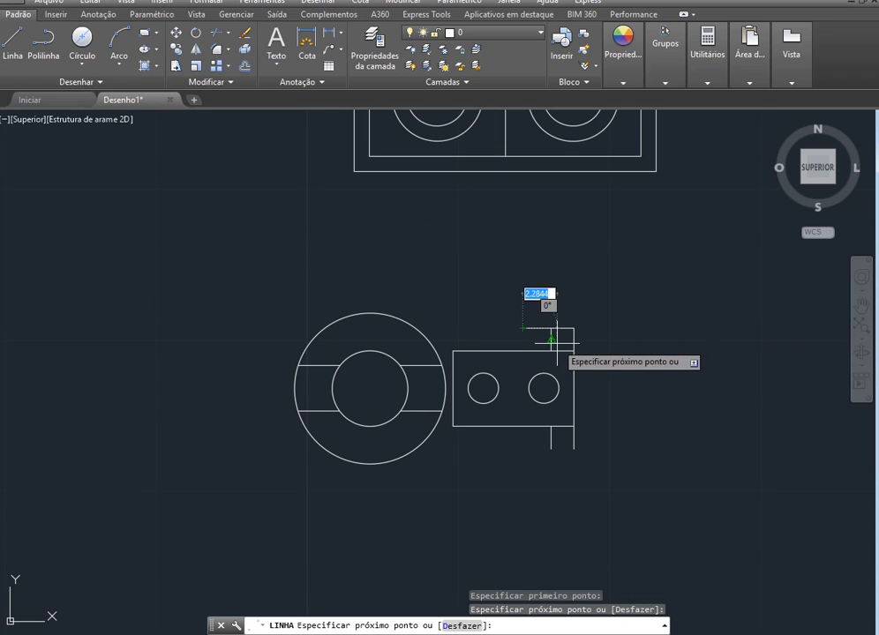
key(Escape)
Step: Draw a short horizontal line leftward from the lower end of the plate's right edge, about as long as the upper one
text(LINHA)
key(Return)
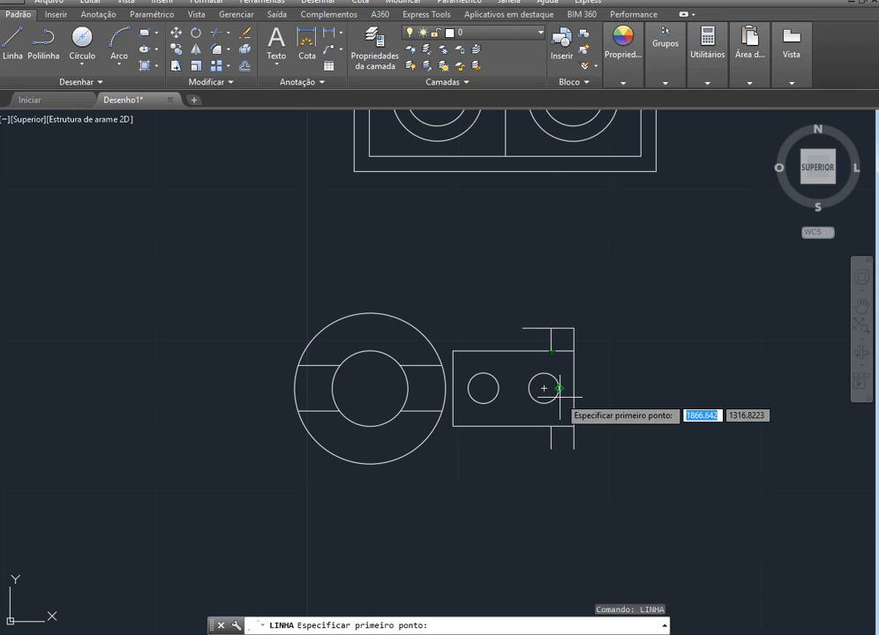
click(573, 449)
click(522, 448)
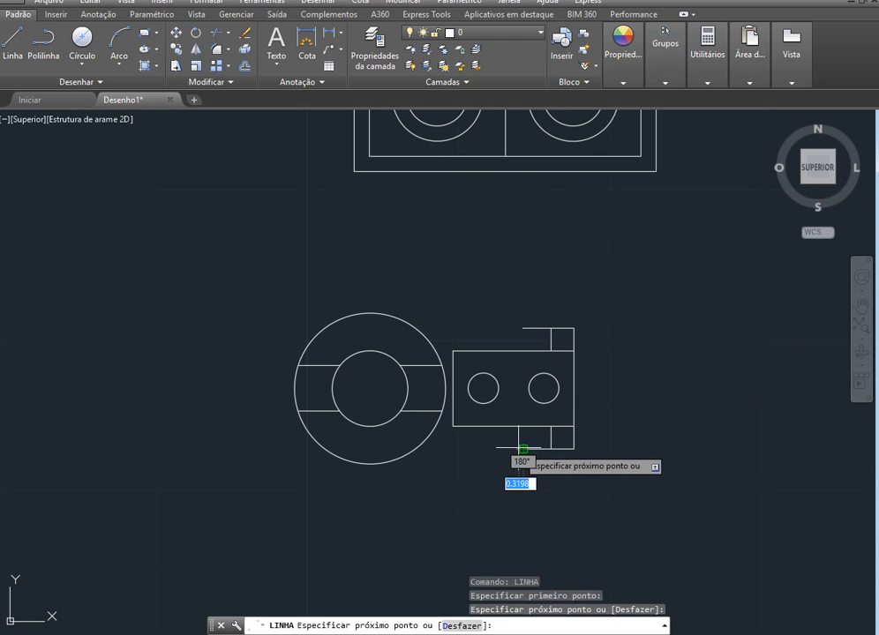
key(Escape)
Step: Stretch the upper horizontal line's free end past the ring's outer circle and back to its intersection with that circle
scroll(514, 296, up, 2)
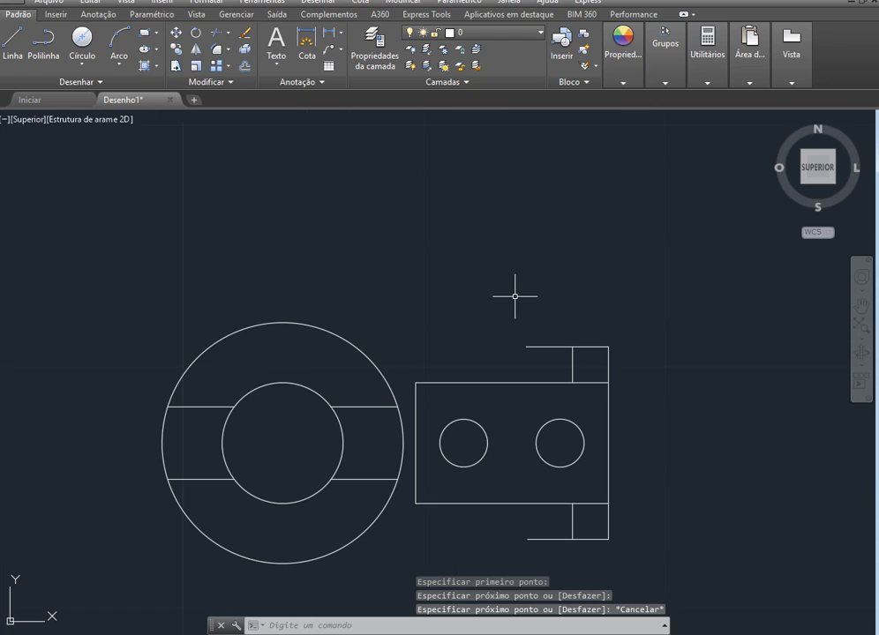
click(547, 346)
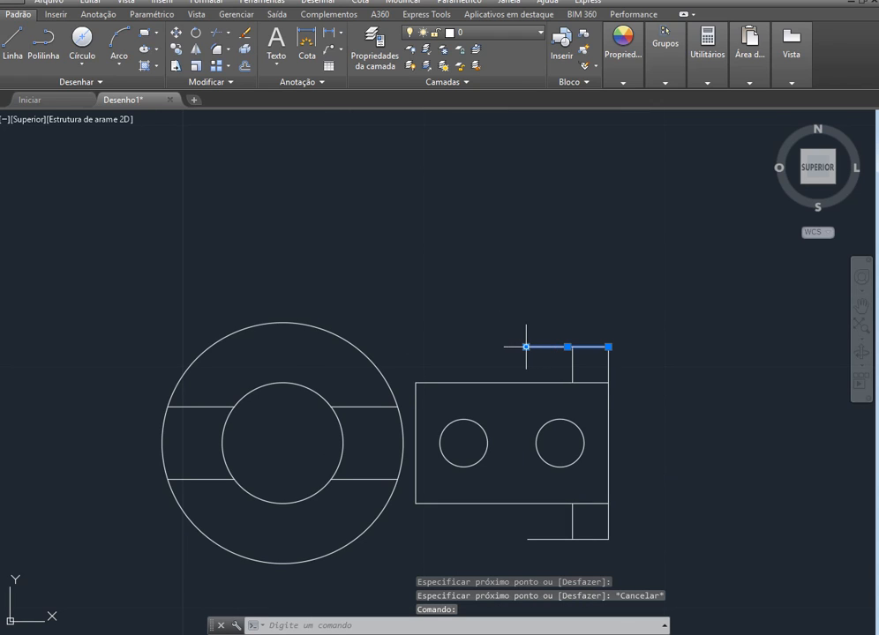
click(526, 348)
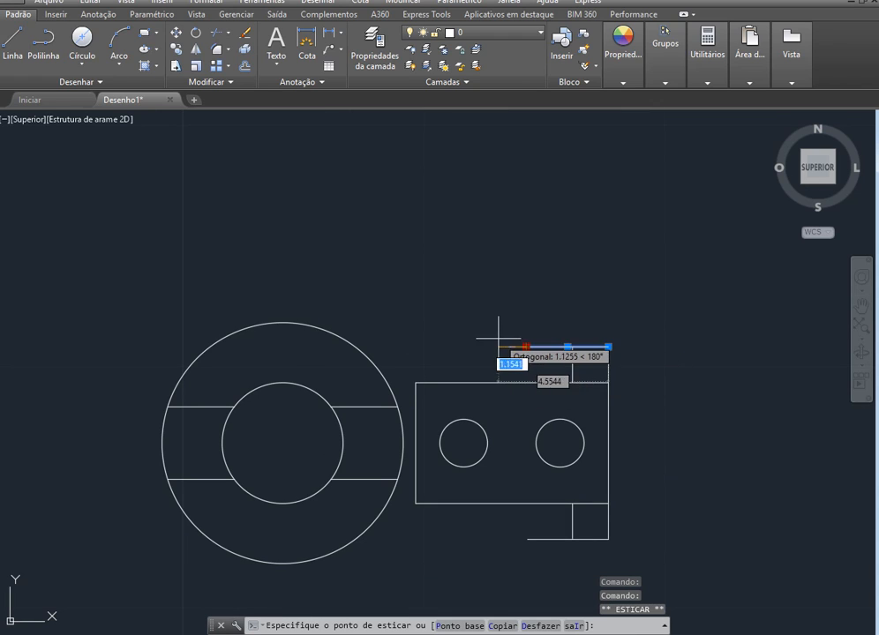
scroll(406, 346, up, 2)
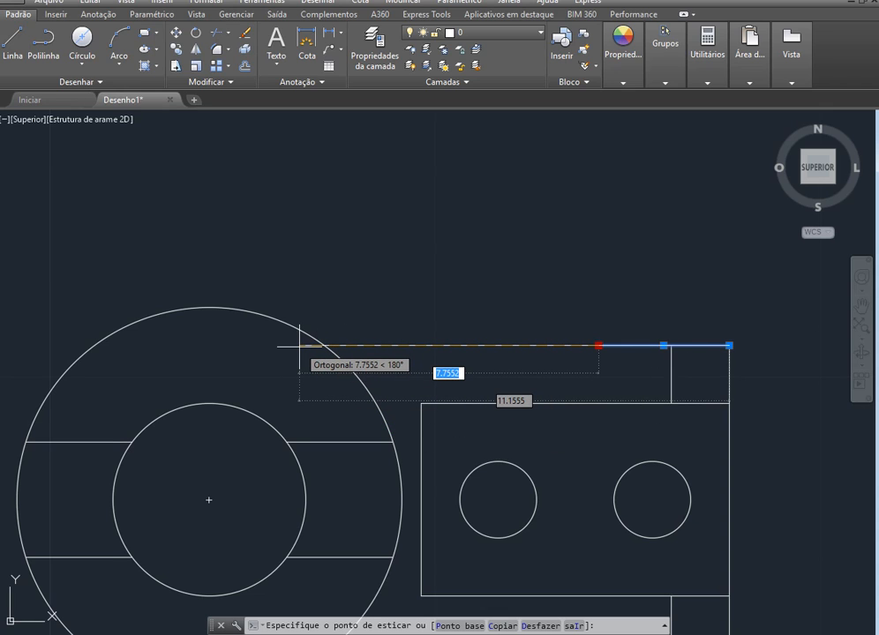
click(269, 345)
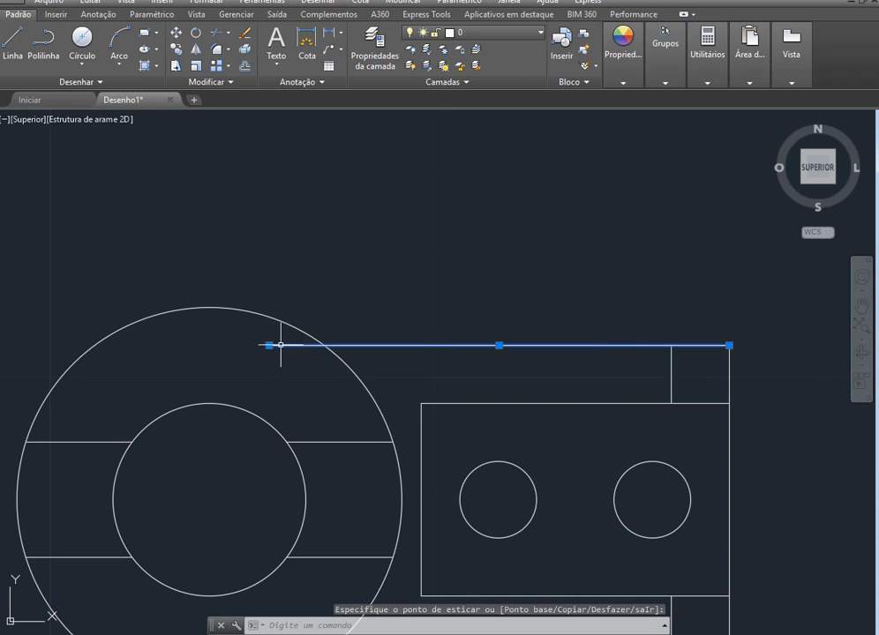
click(270, 345)
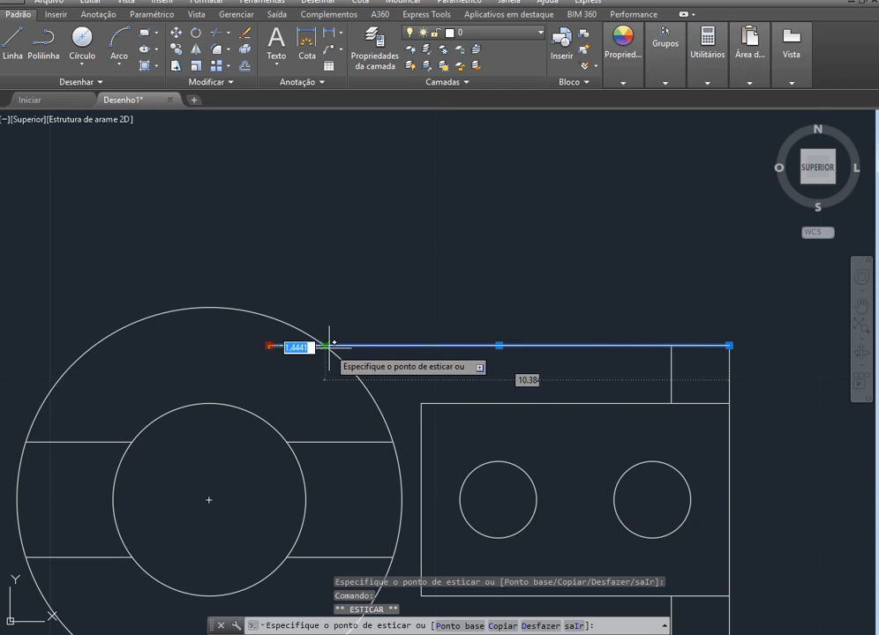
click(325, 345)
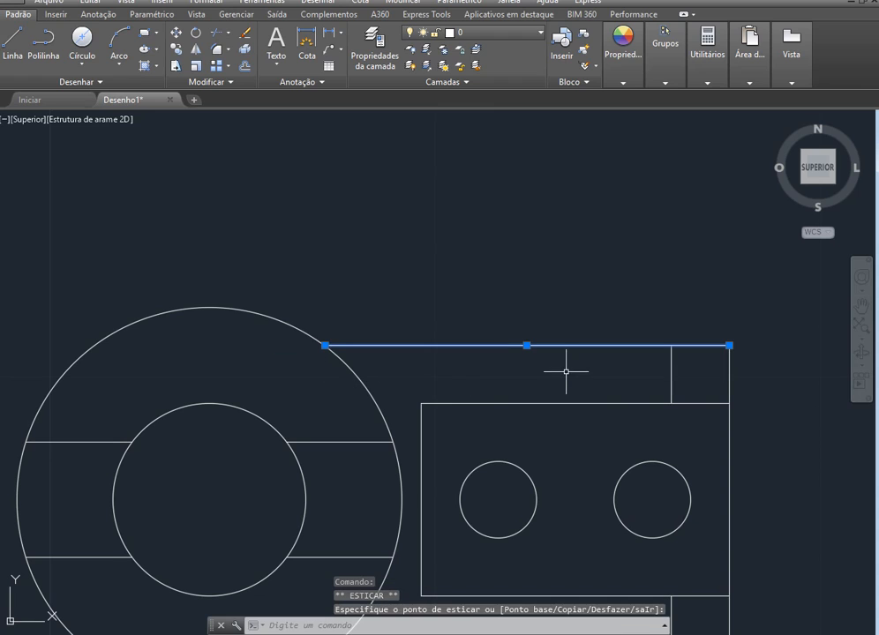
key(Escape)
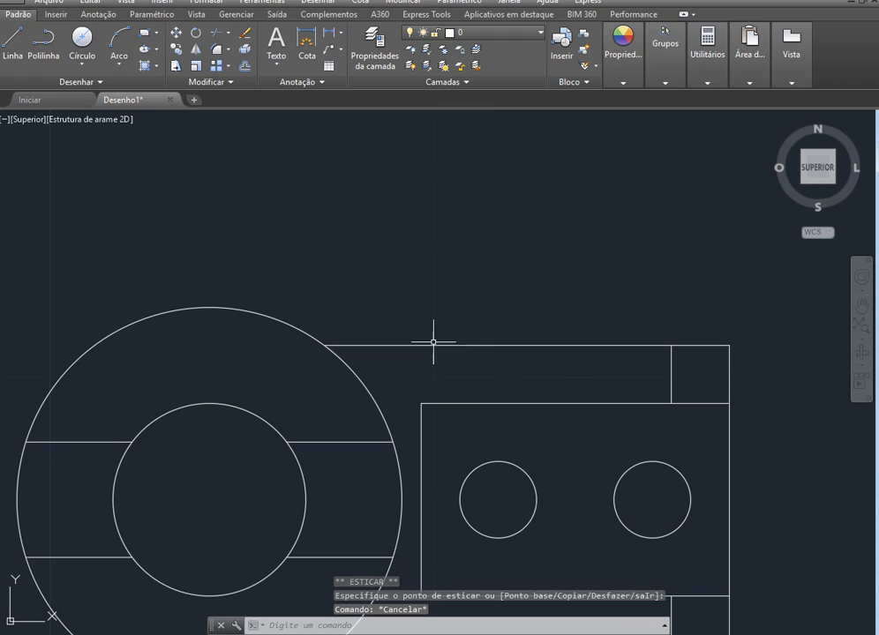
Step: Stretch the upper line's end on the ring back to the line's midpoint
click(406, 345)
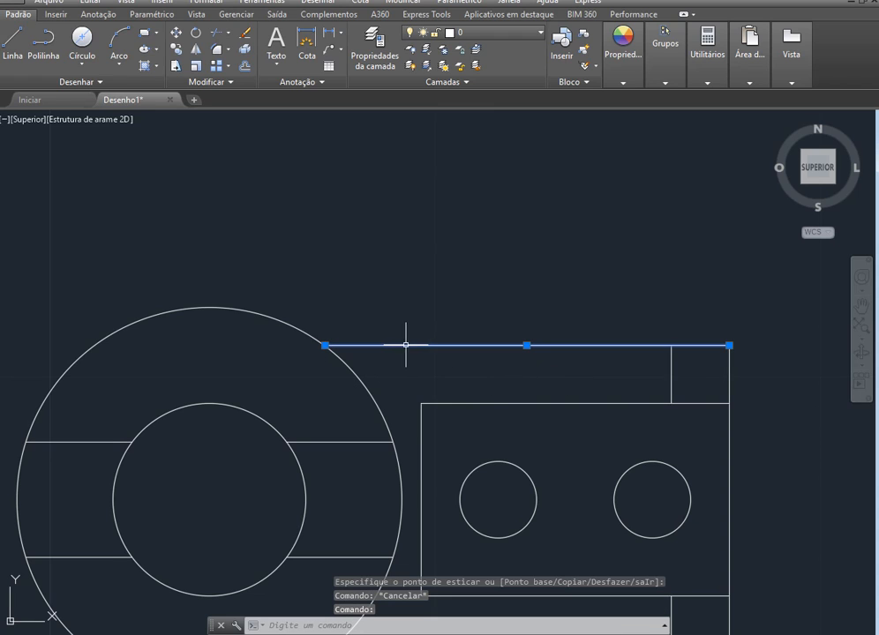
click(325, 345)
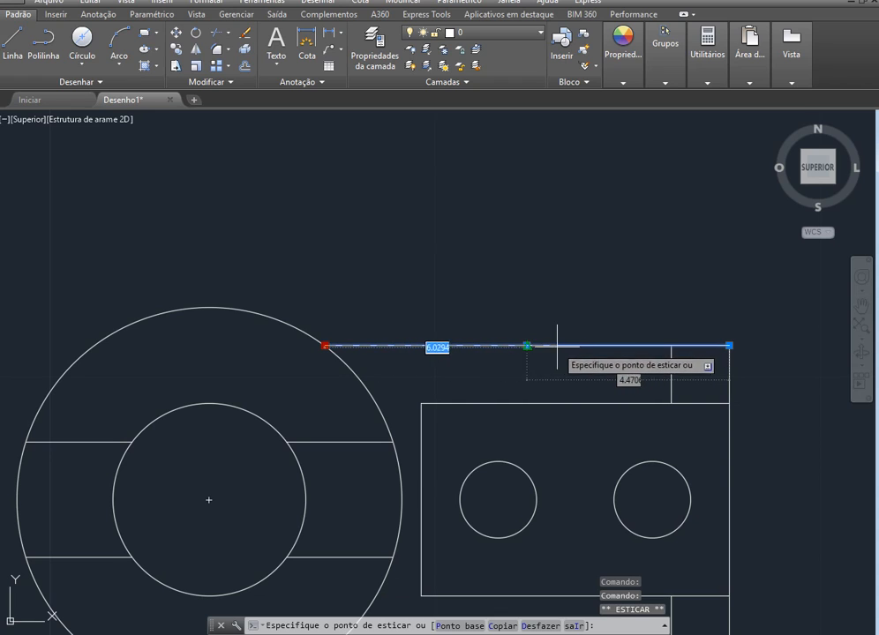
click(526, 345)
key(Escape)
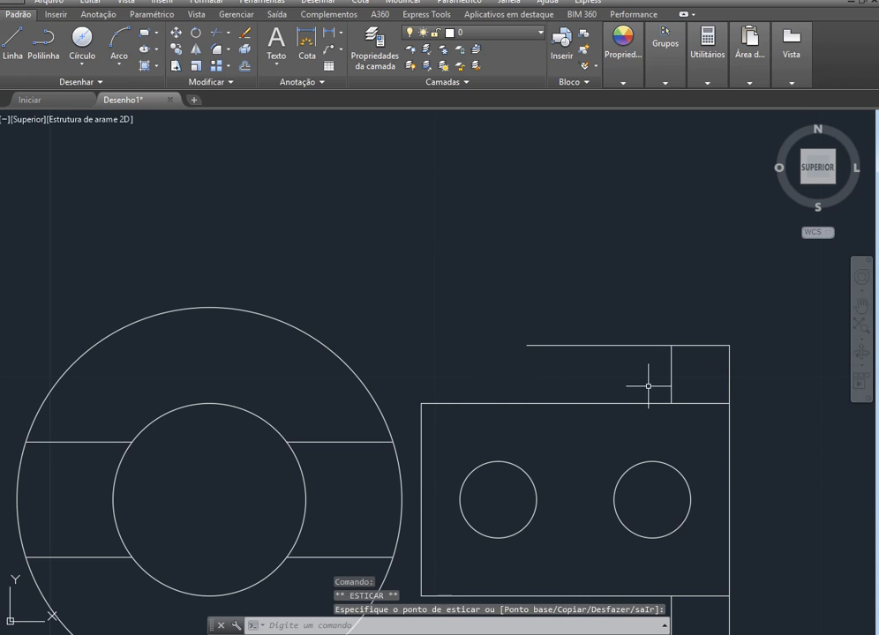
click(569, 345)
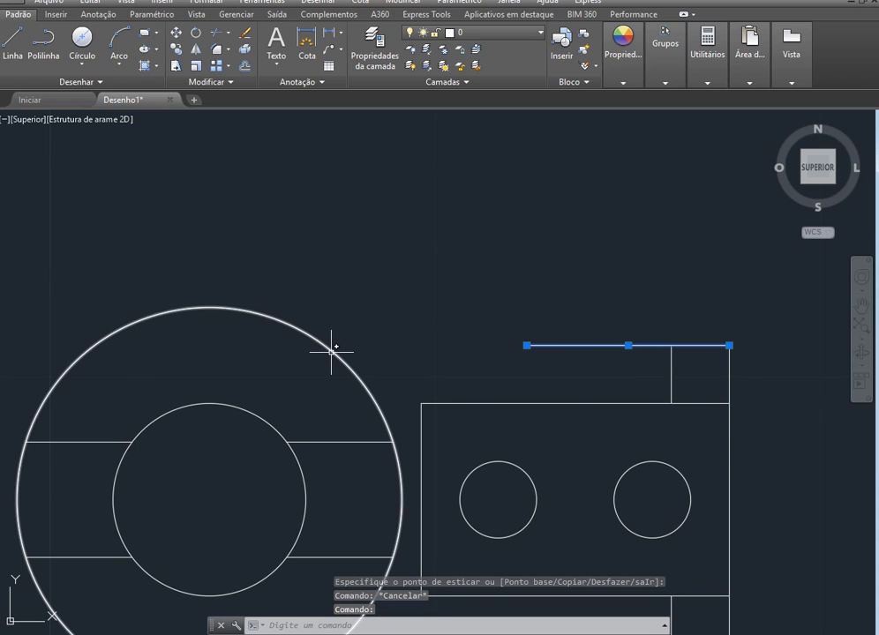
mouse_move(331, 348)
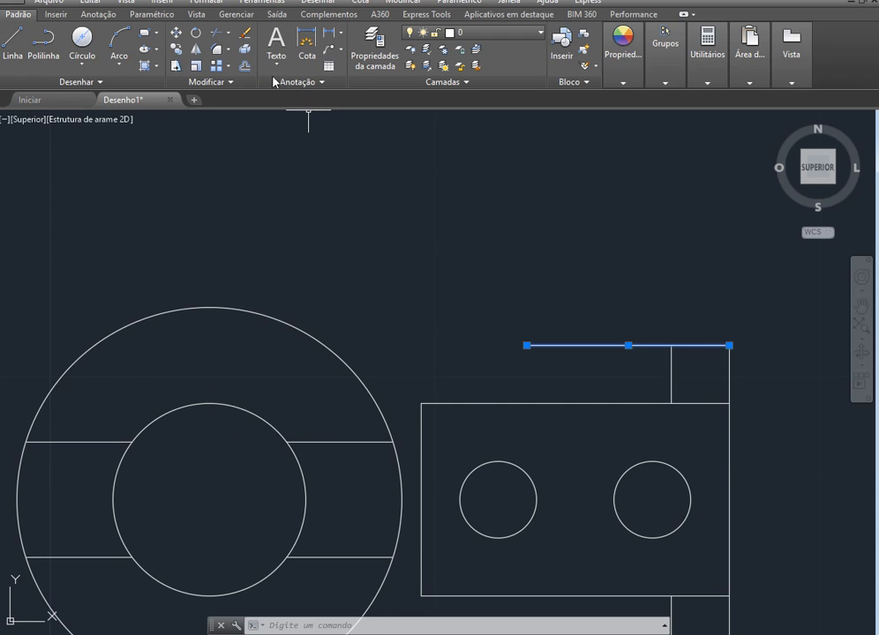
click(229, 33)
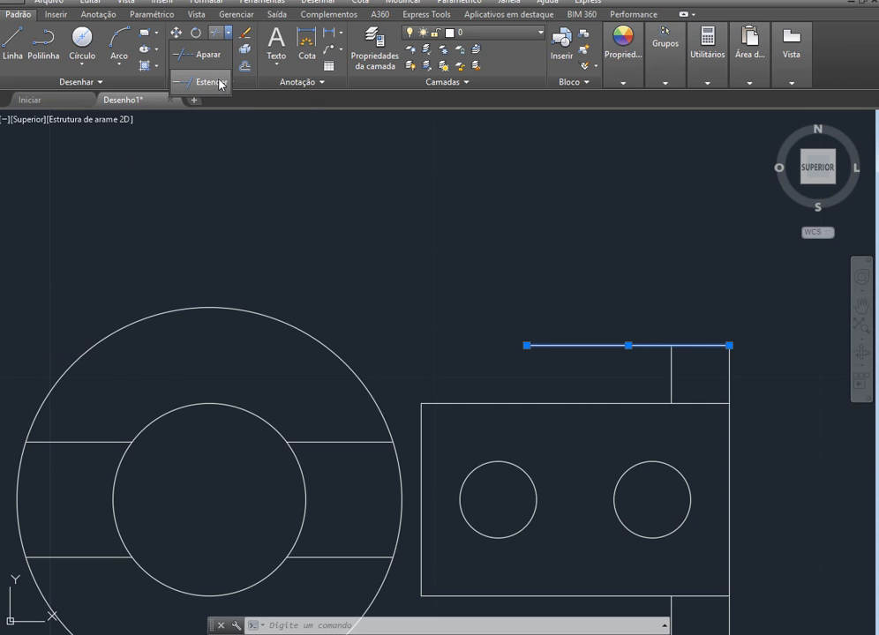
click(211, 83)
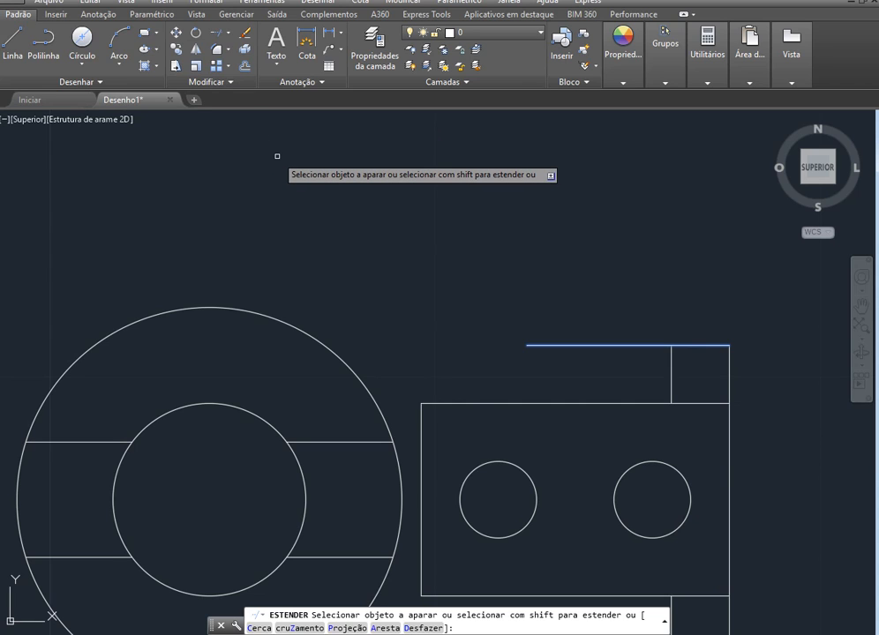
key(Escape)
key(Escape)
key(Escape)
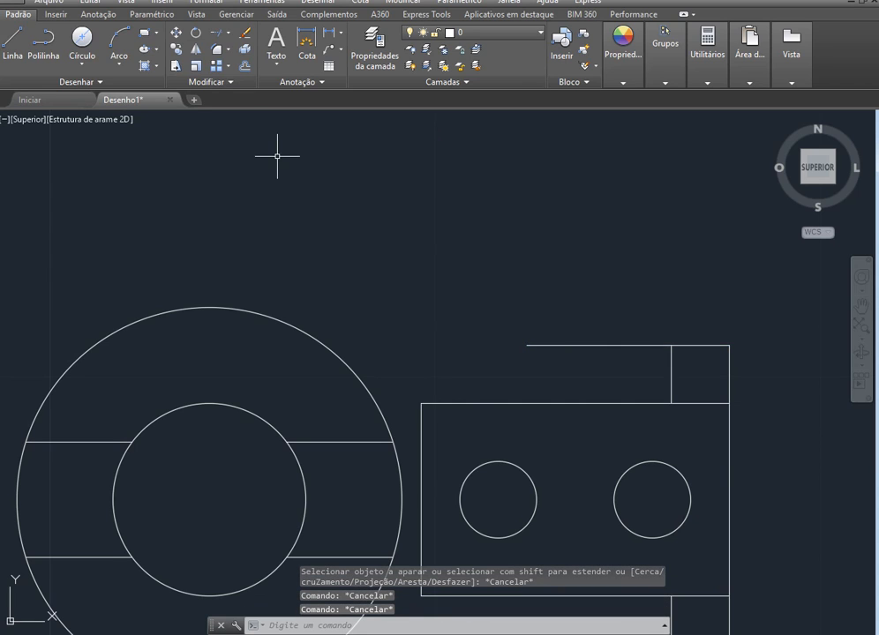
Step: Extend the plate's upper horizontal line to the ring, using the outer circle as the boundary edge
click(214, 33)
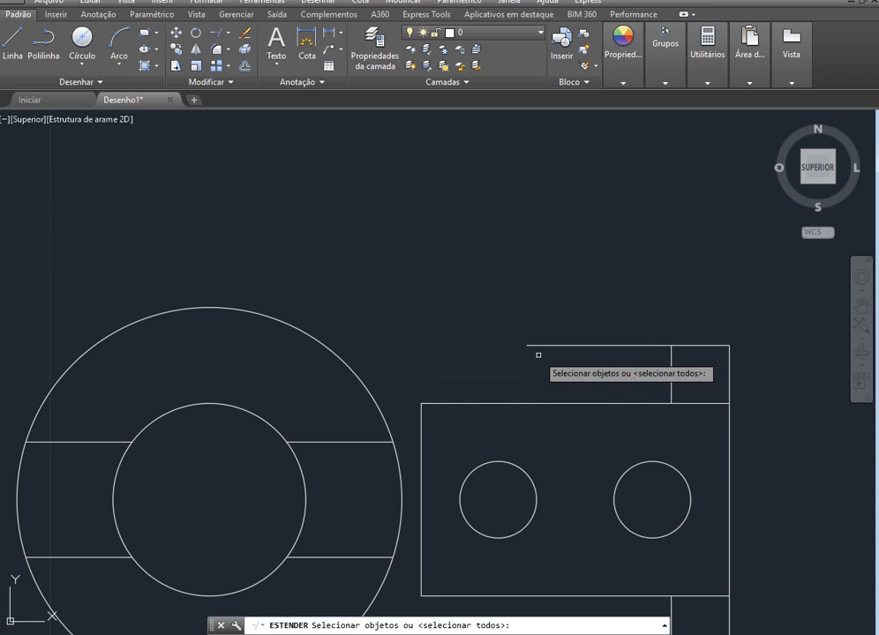
click(347, 365)
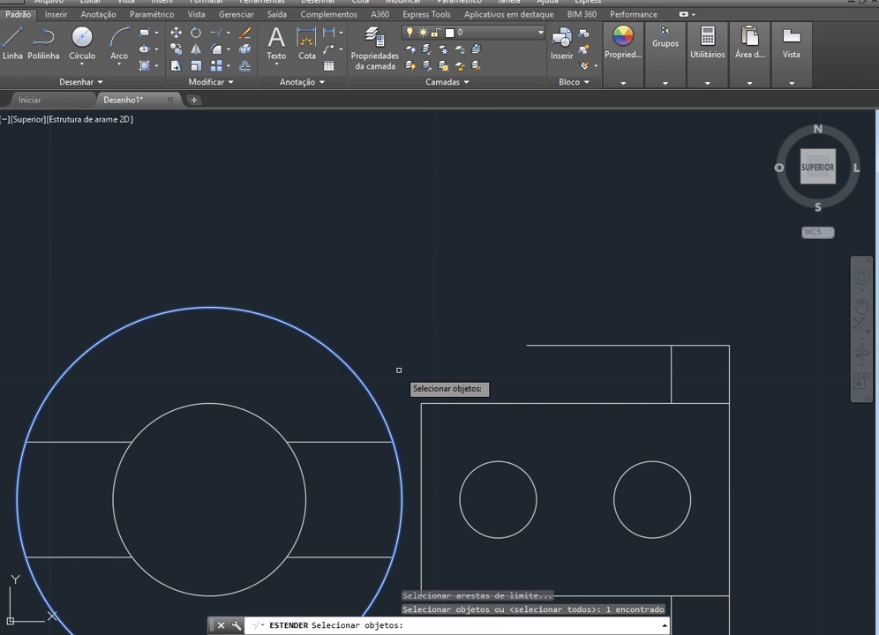
key(Return)
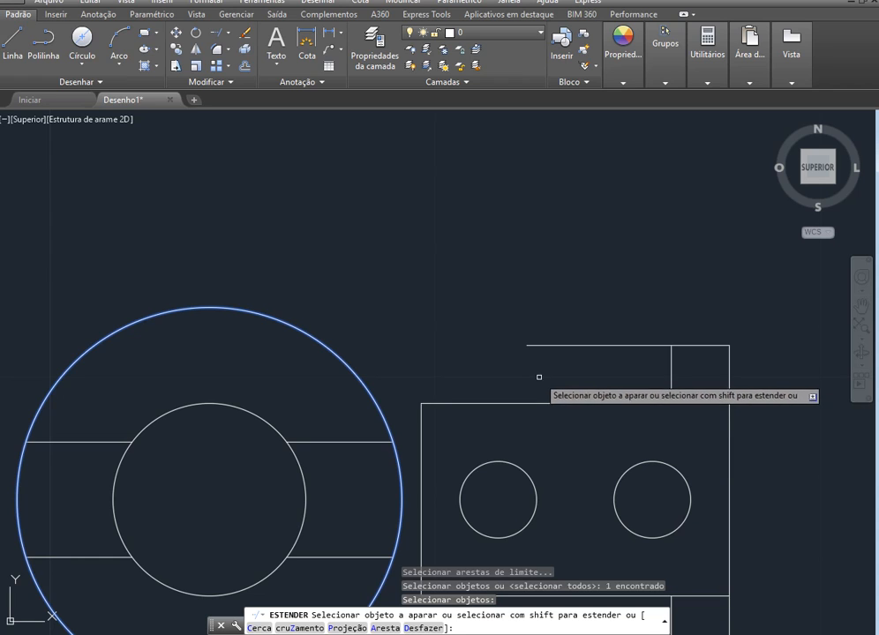
click(572, 345)
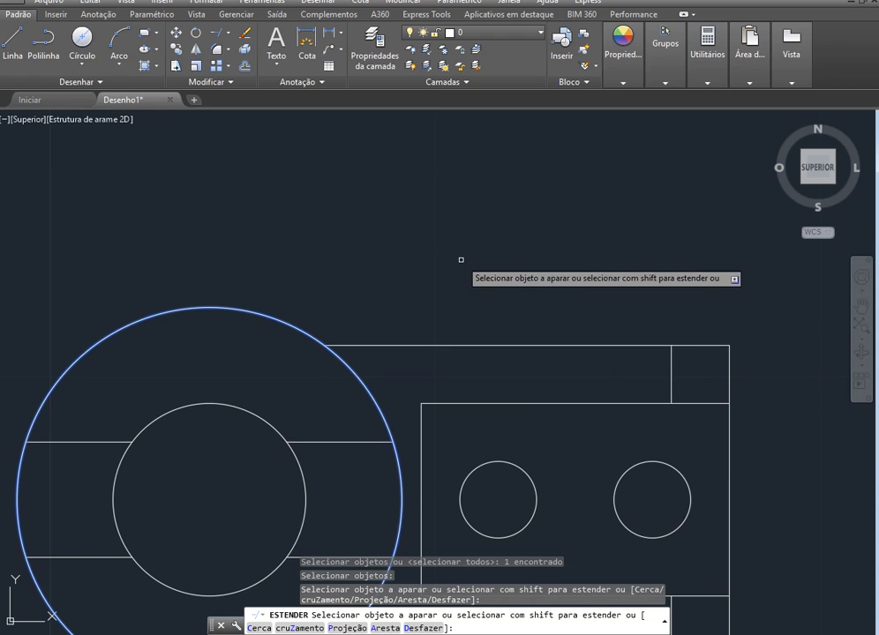
Step: Extend the plate's lower horizontal line to the ring's outer circle and end the Extend command
scroll(727, 218, down, 2)
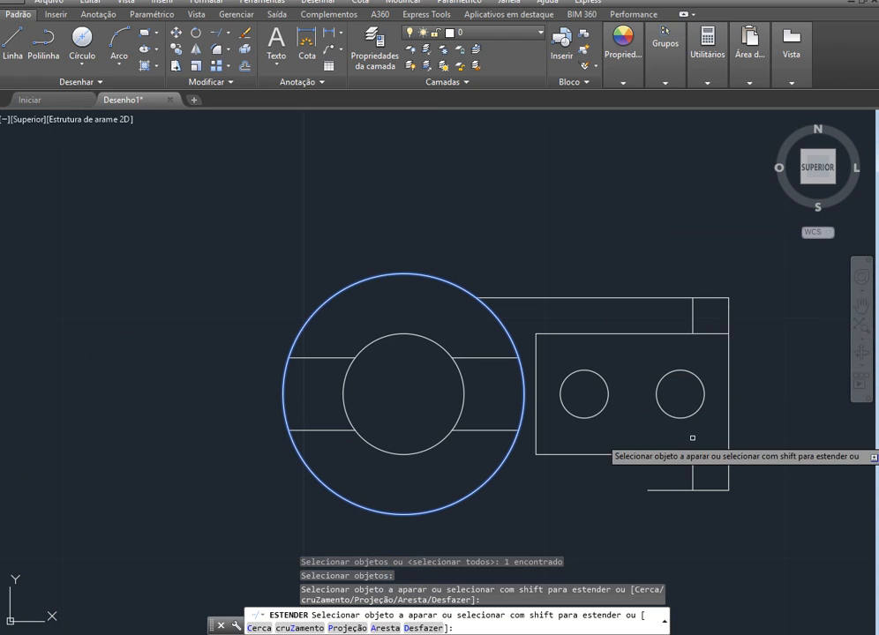
scroll(668, 527, up, 2)
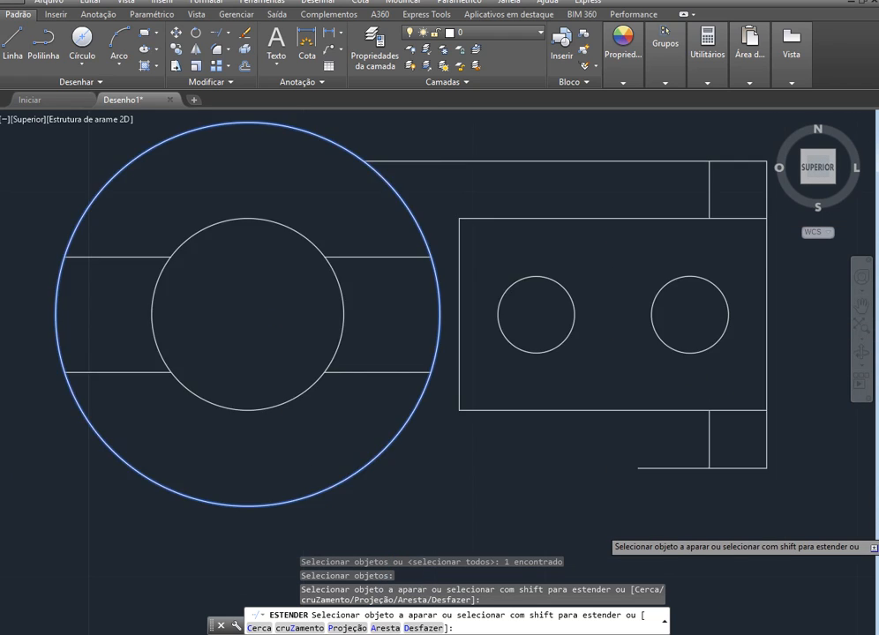
scroll(663, 529, up, 2)
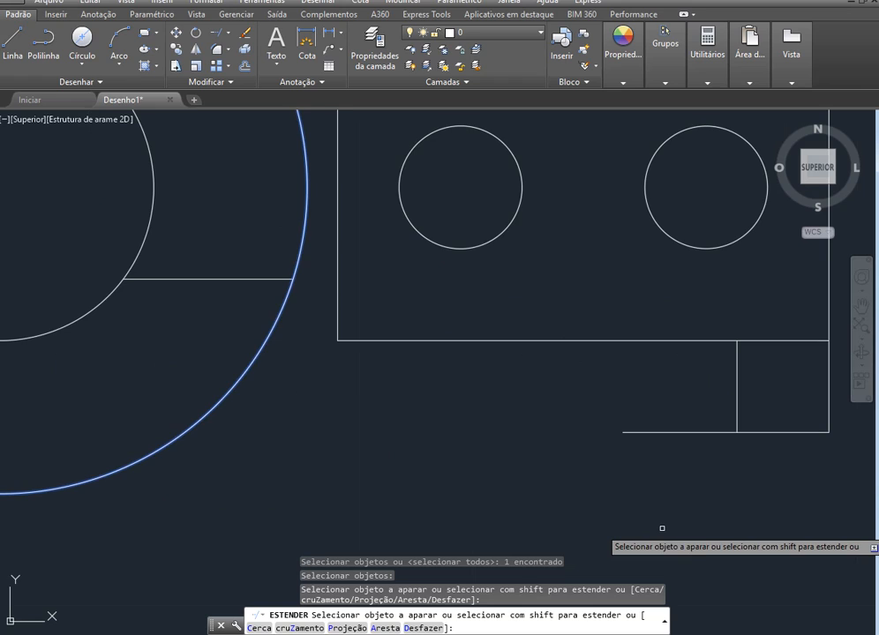
click(684, 432)
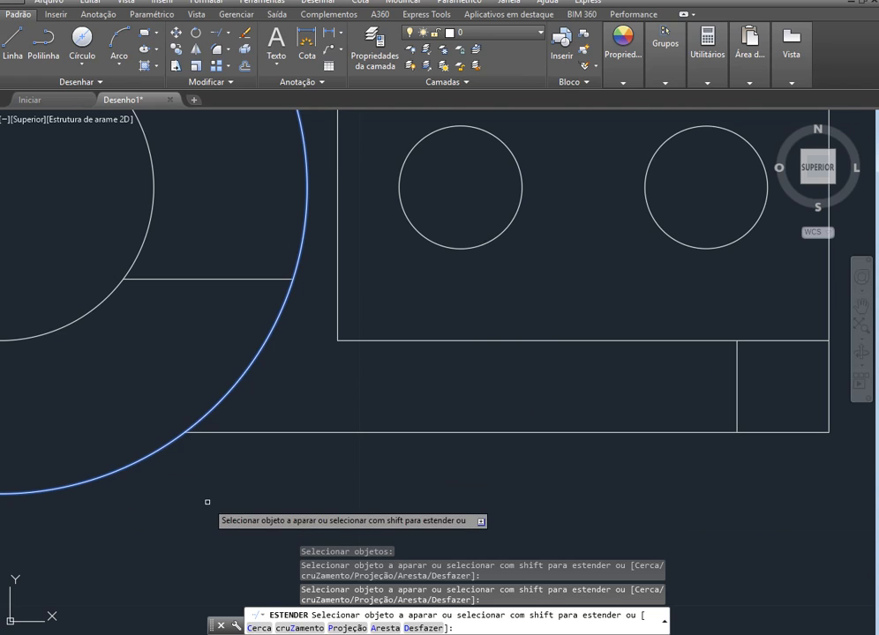
key(Return)
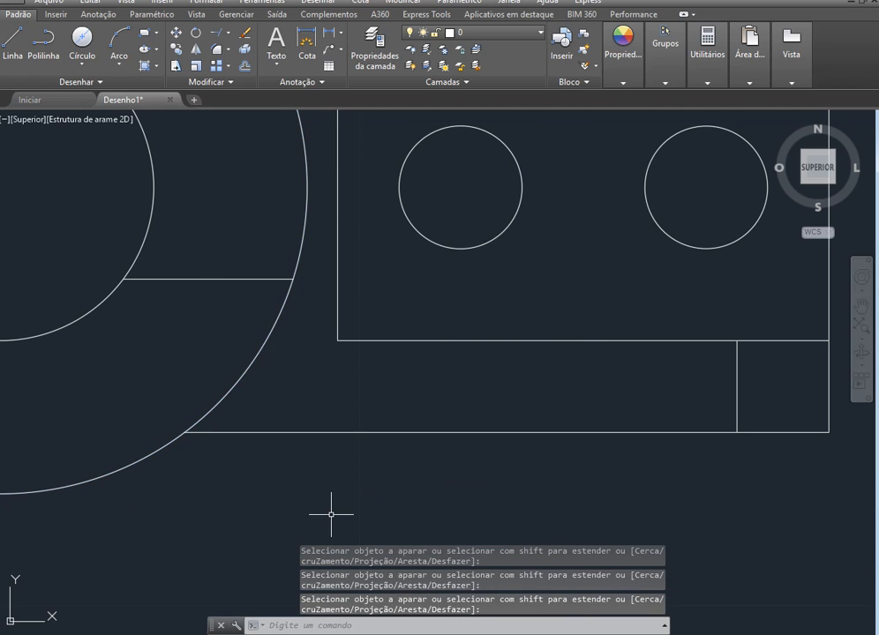
scroll(333, 513, down, 5)
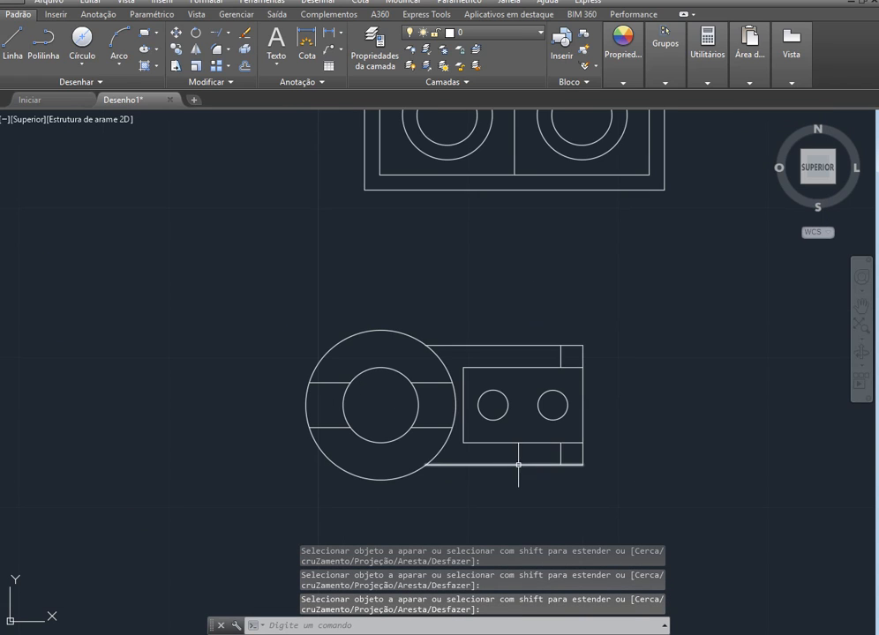
scroll(504, 480, up, 2)
scroll(325, 456, up, 2)
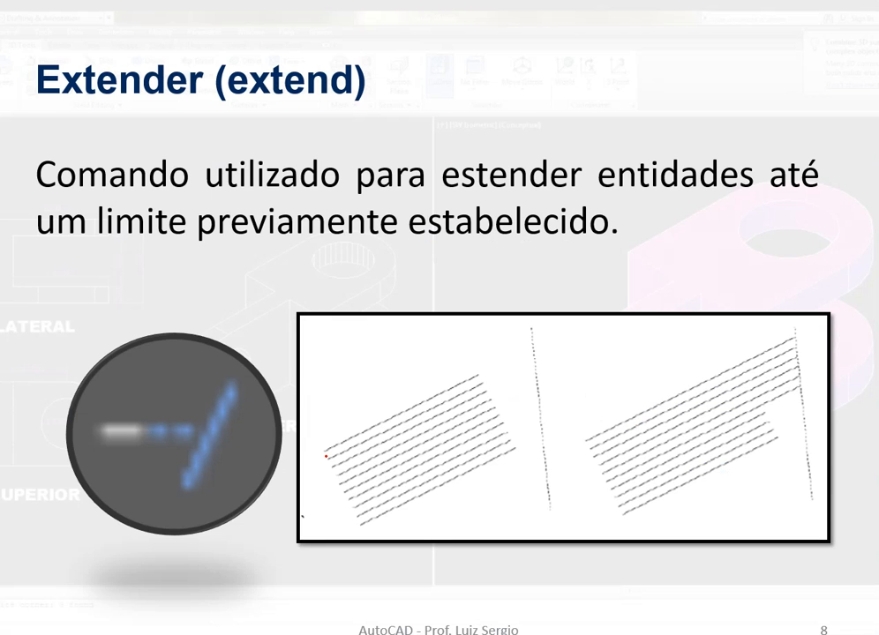
key(Right)
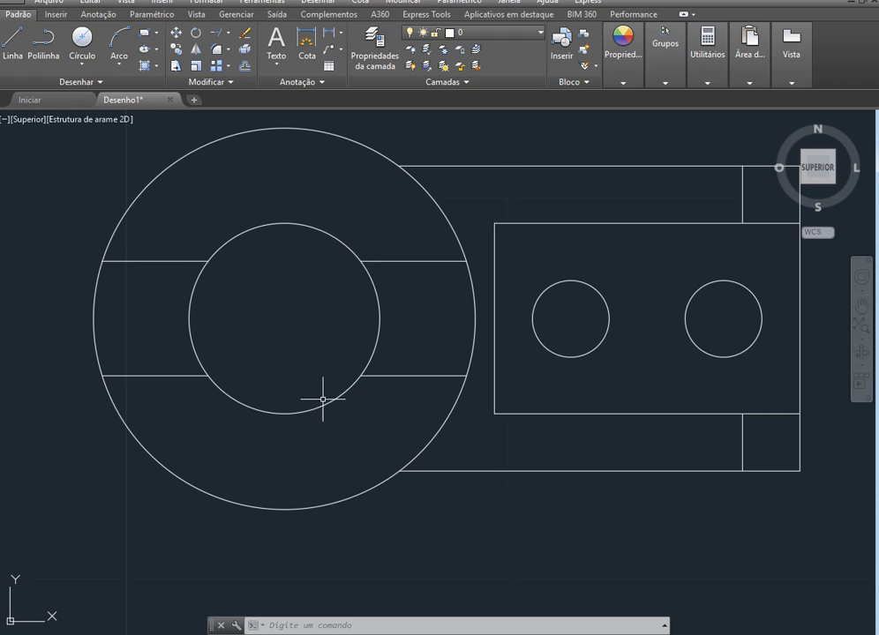
scroll(253, 385, down, 2)
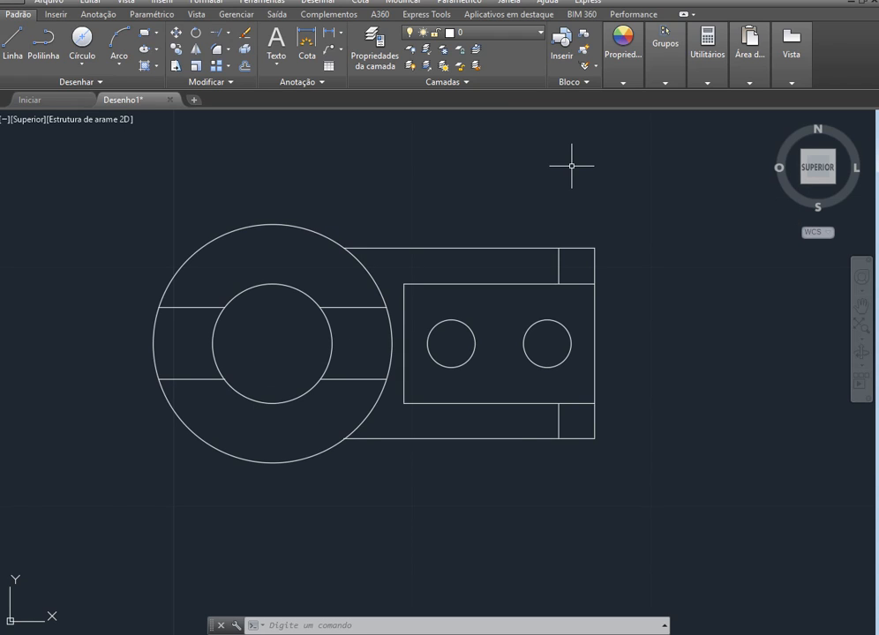
scroll(633, 212, up, 2)
scroll(680, 173, down, 2)
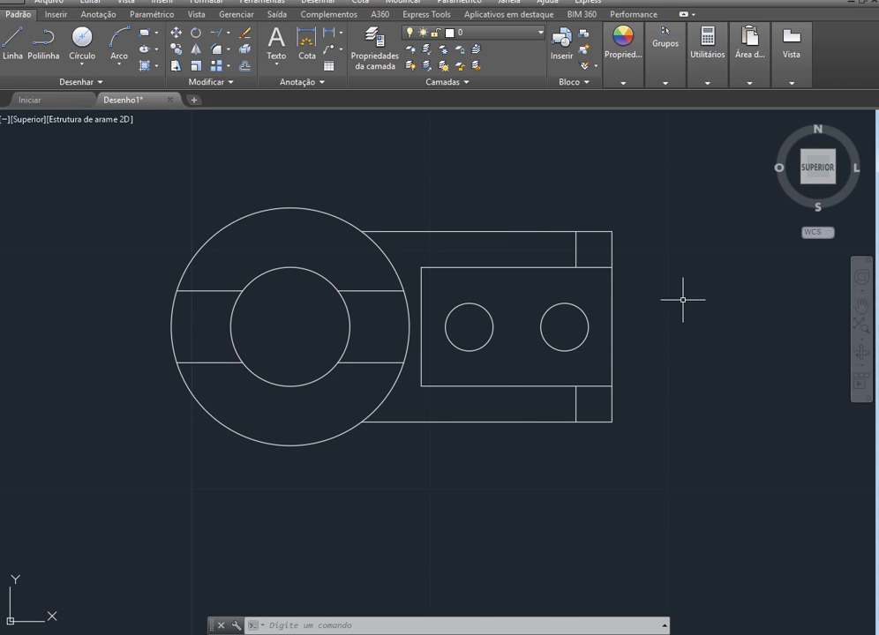
scroll(639, 194, up, 2)
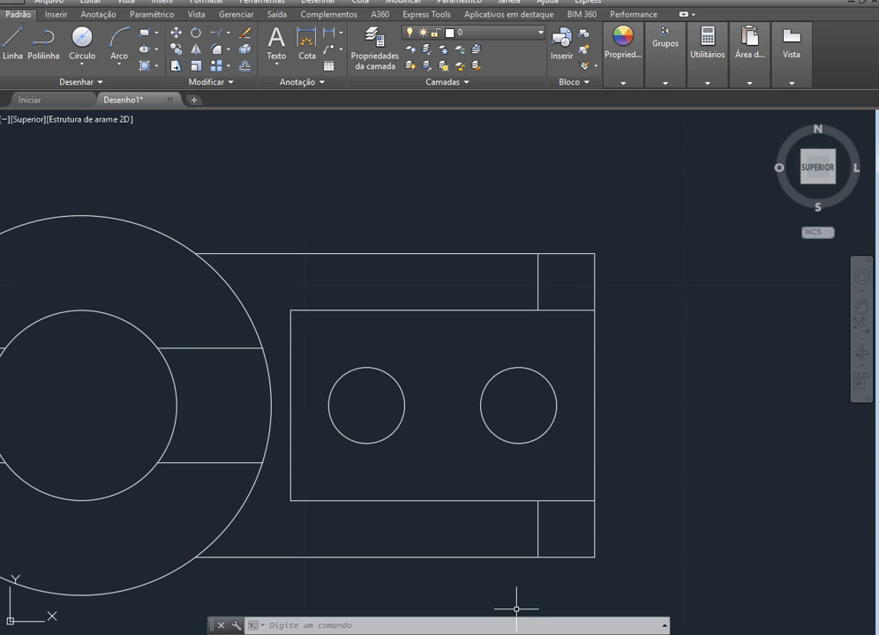
Step: Start the Fillet command and choose its radius option
click(217, 53)
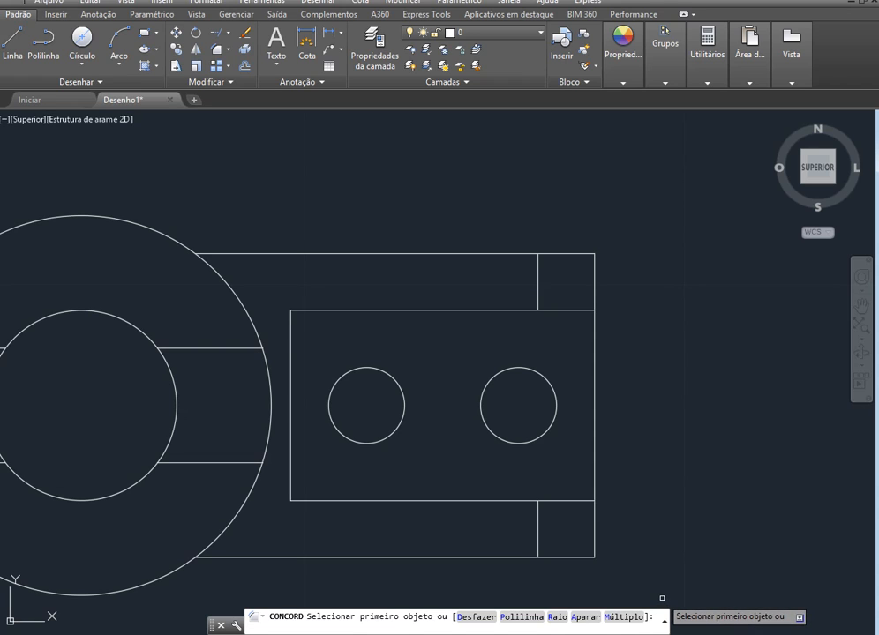
click(557, 616)
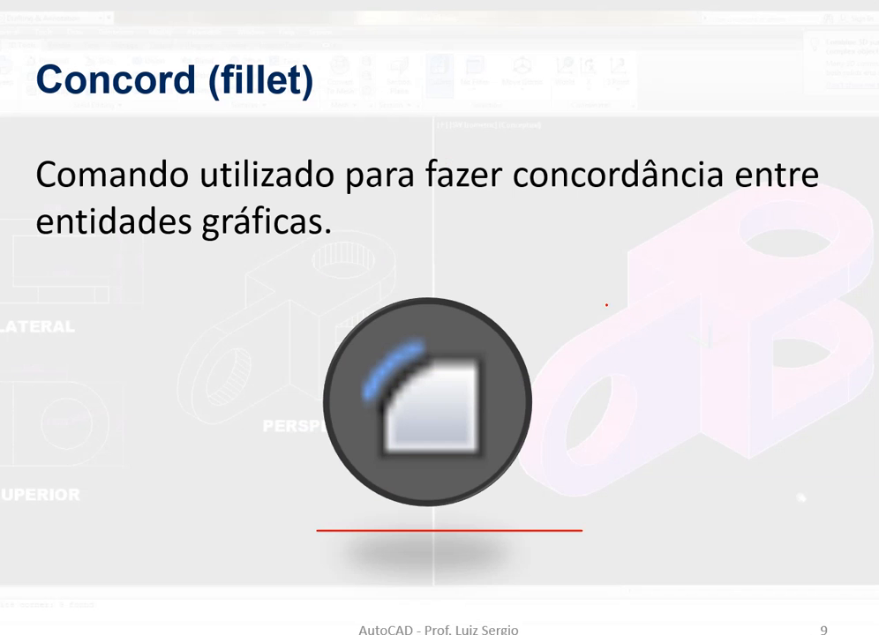
drag(580, 301, 658, 299)
drag(701, 333, 700, 408)
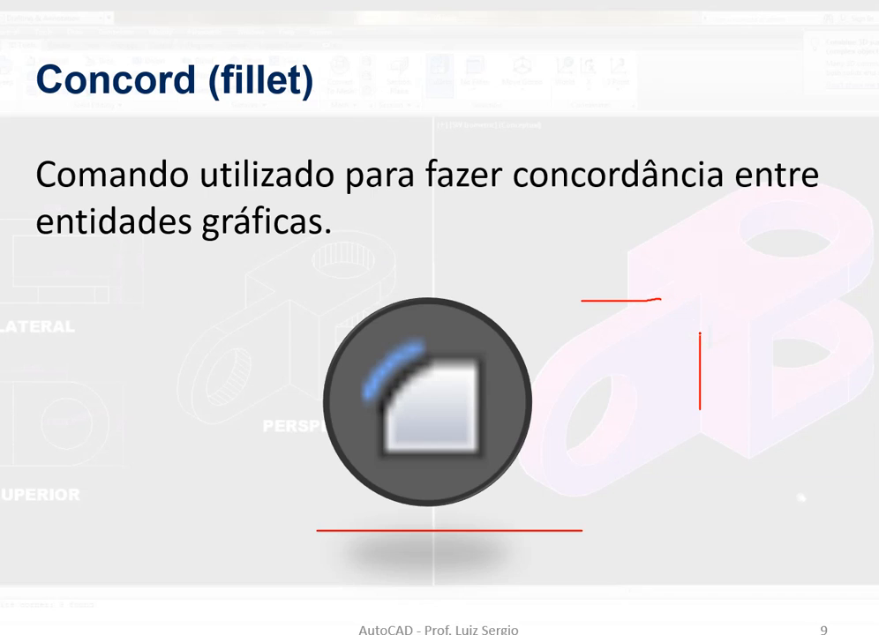
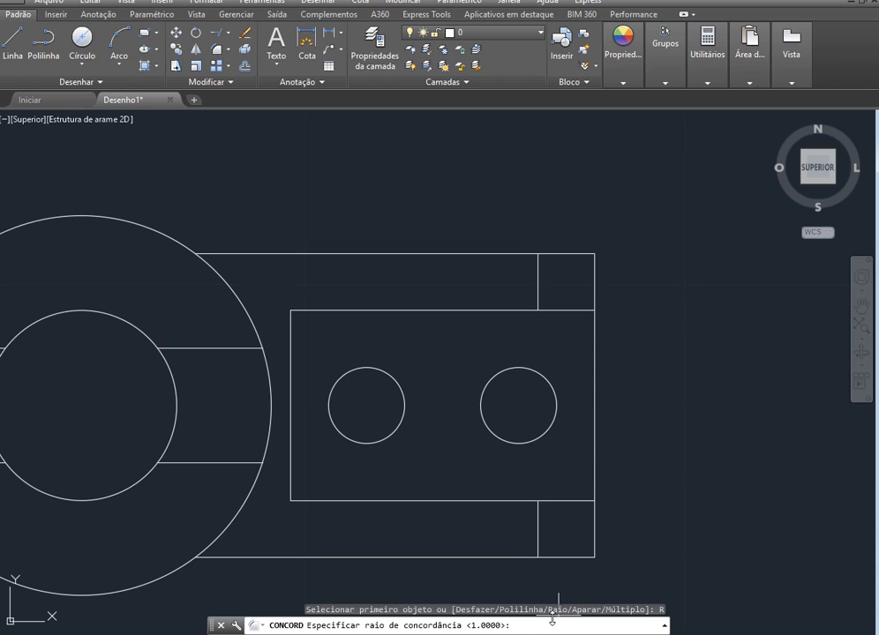
Step: Set the fillet radius to 1 and round the corner between the plate's upper horizontal line and its right edge
key(Return)
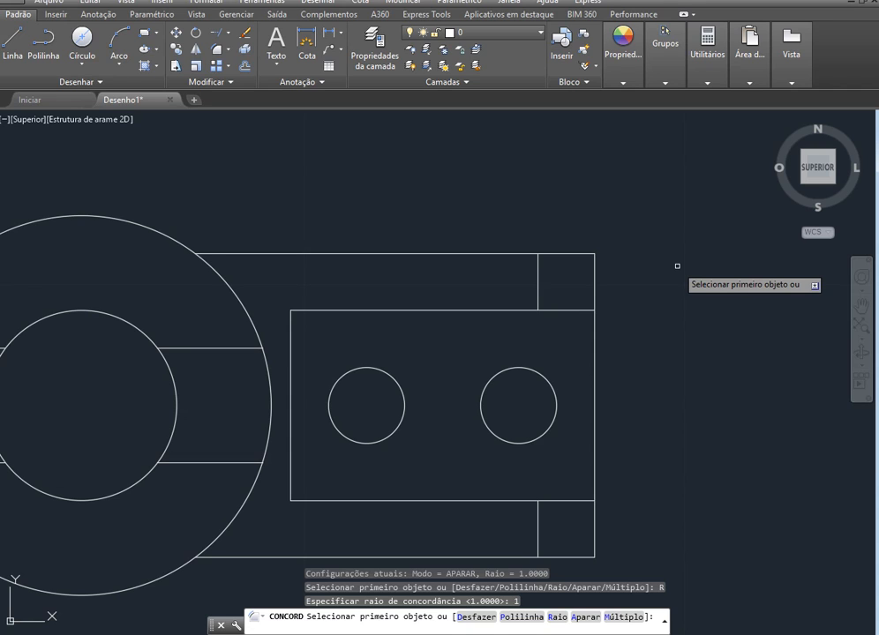
click(568, 254)
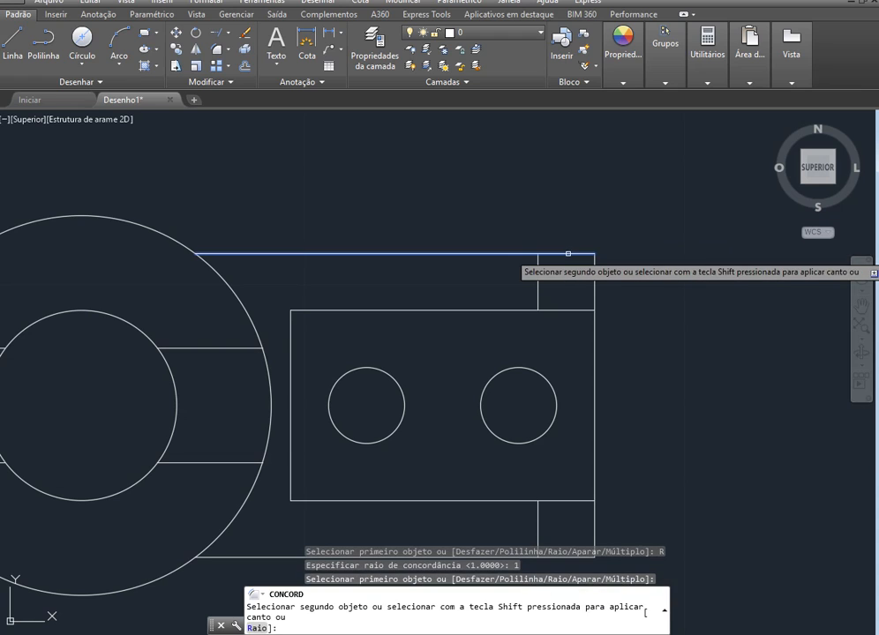
click(594, 303)
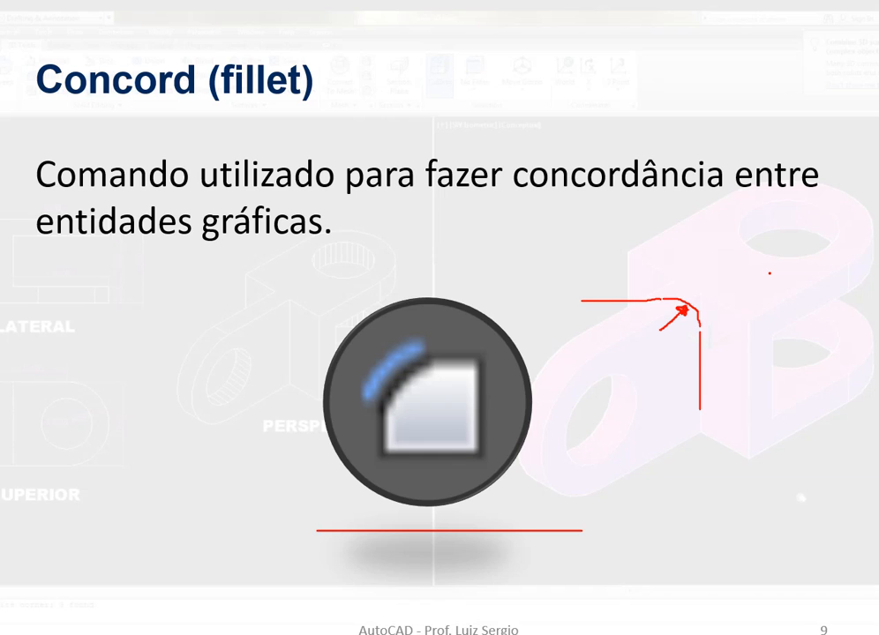
key(Right)
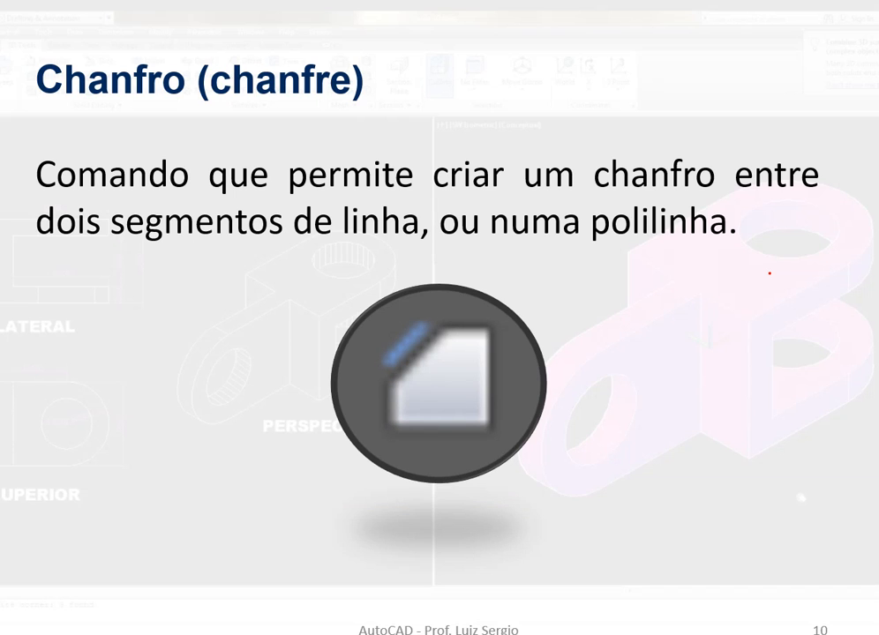
key(alt+Tab)
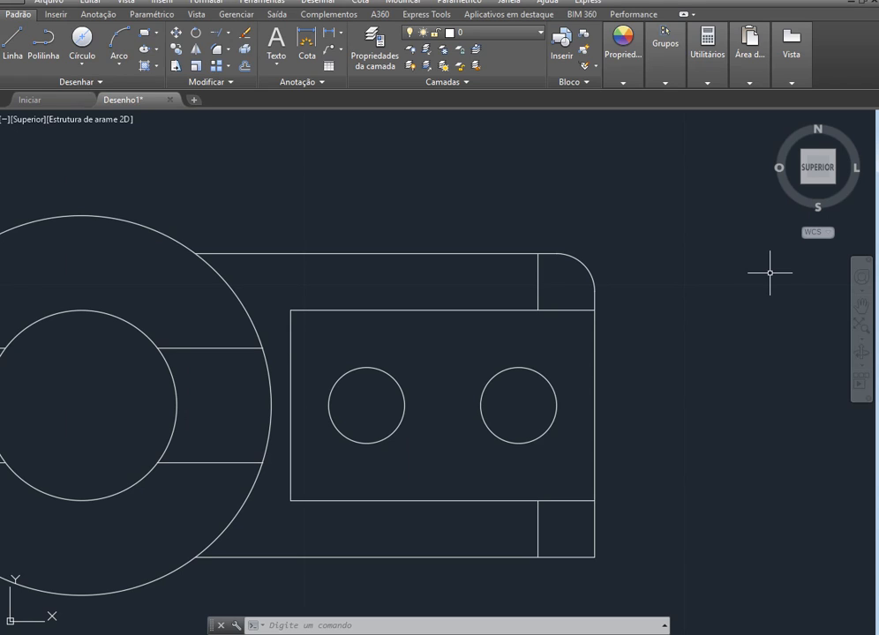
key(alt+Tab)
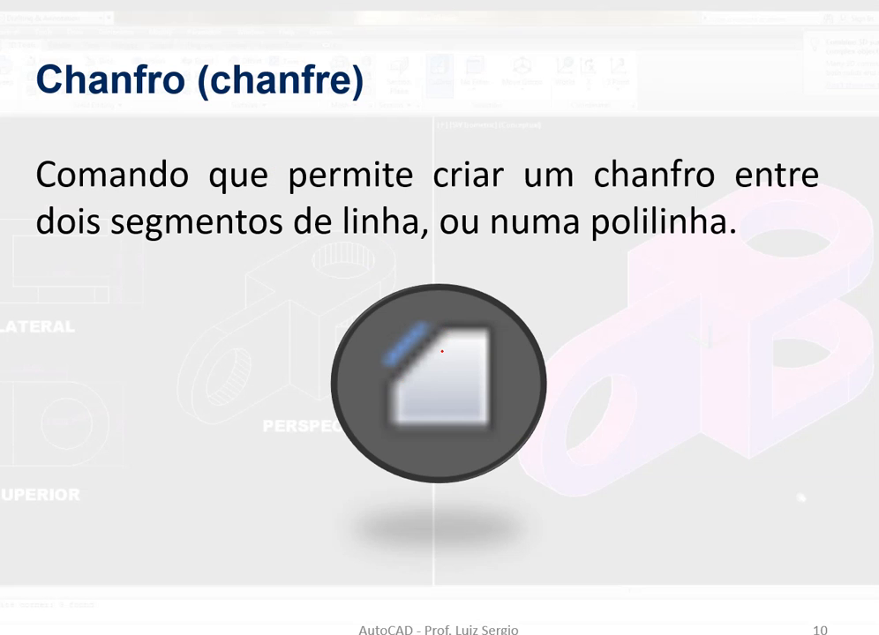
drag(446, 329, 488, 323)
drag(390, 382, 389, 423)
drag(444, 333, 399, 376)
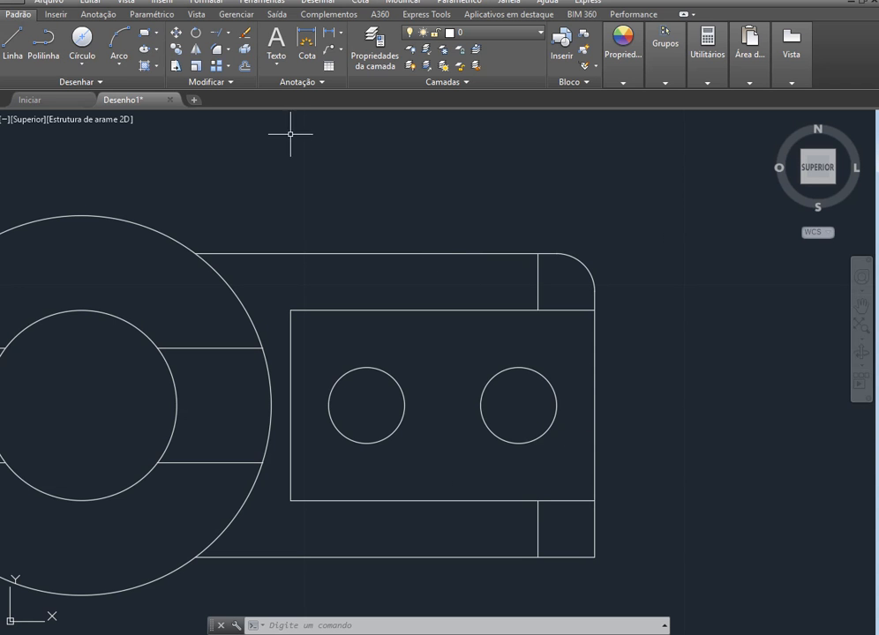
Step: Start the Chamfer command and choose its distance option
click(229, 51)
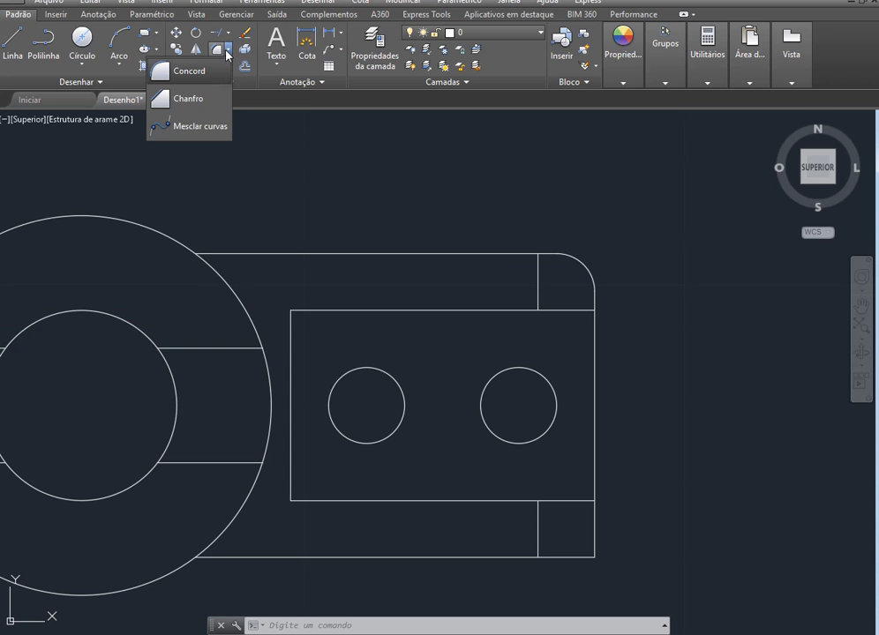
click(189, 98)
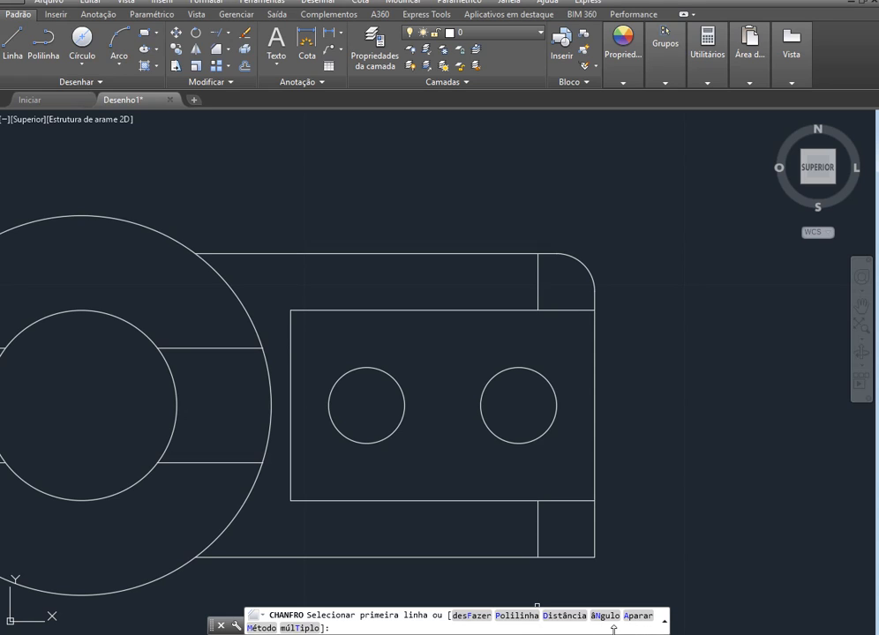
click(565, 617)
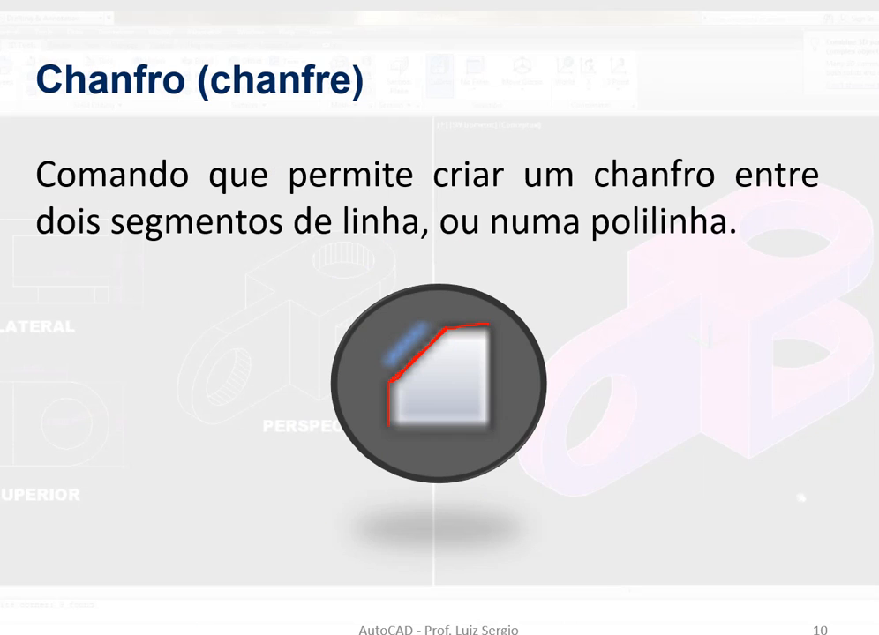
click(59, 621)
click(54, 595)
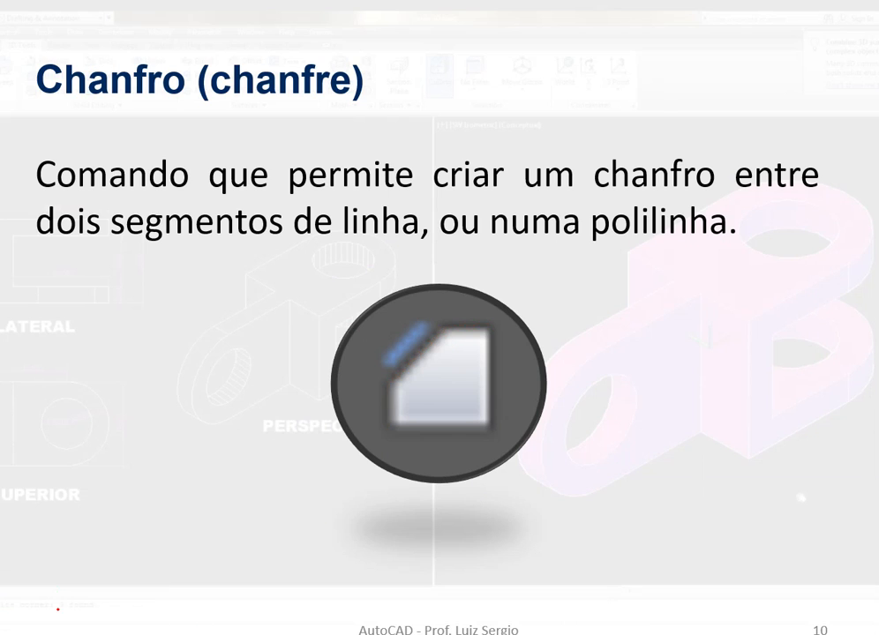
drag(448, 330, 483, 330)
mouse_move(389, 384)
mouse_down()
mouse_move(389, 422)
mouse_move(389, 389)
mouse_move(386, 412)
mouse_up()
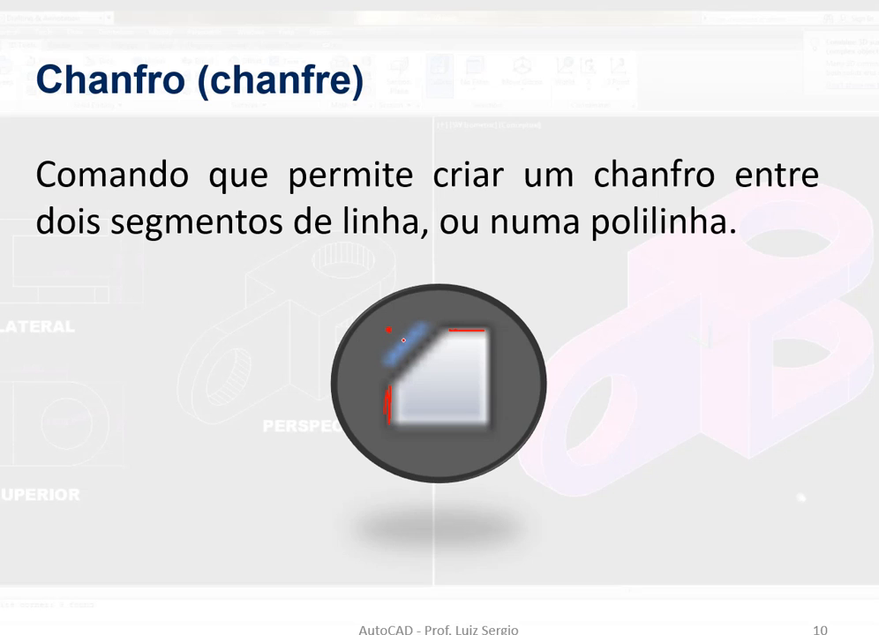
mouse_move(389, 320)
mouse_down()
mouse_move(405, 311)
mouse_move(442, 316)
mouse_up()
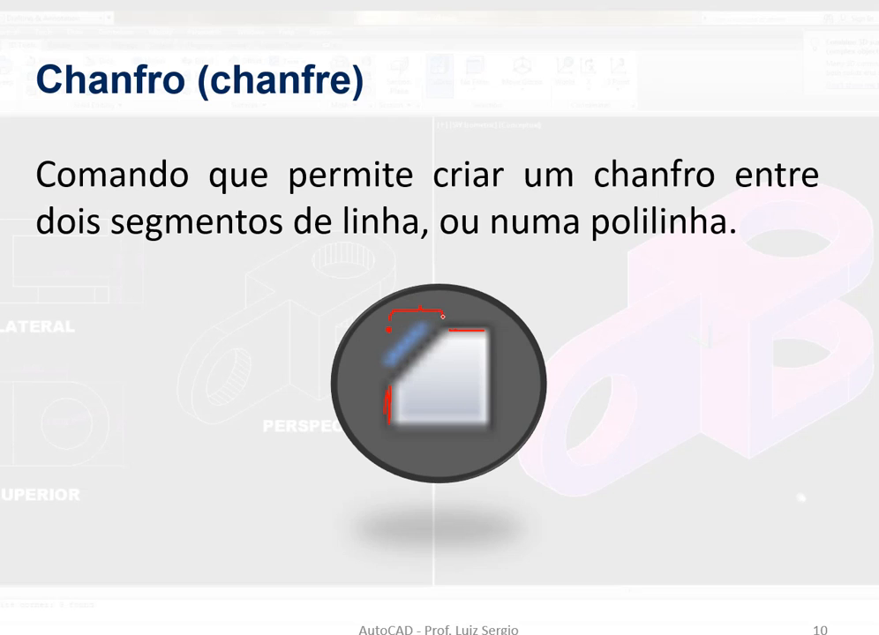
mouse_move(385, 331)
mouse_down()
mouse_move(377, 332)
mouse_move(375, 359)
mouse_move(383, 383)
mouse_up()
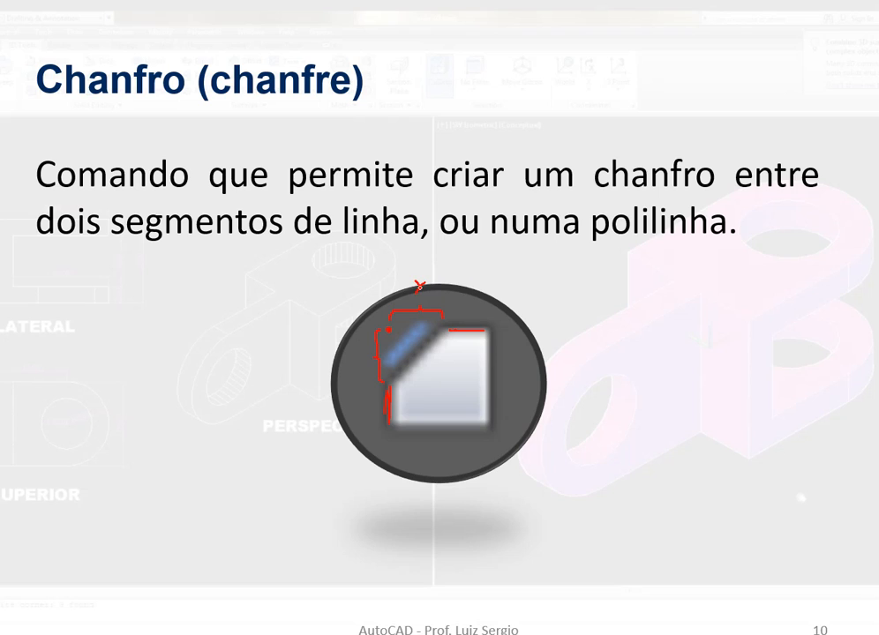
drag(359, 354, 356, 358)
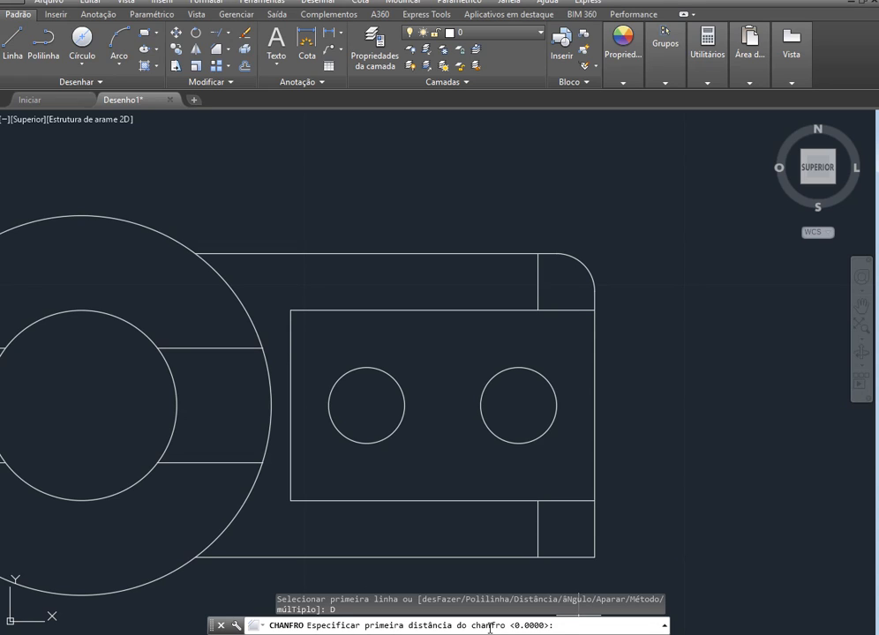
Step: Set both chamfer distances to 1 and chamfer the corner between the plate's right edge and its lower horizontal line
text(1)
key(Return)
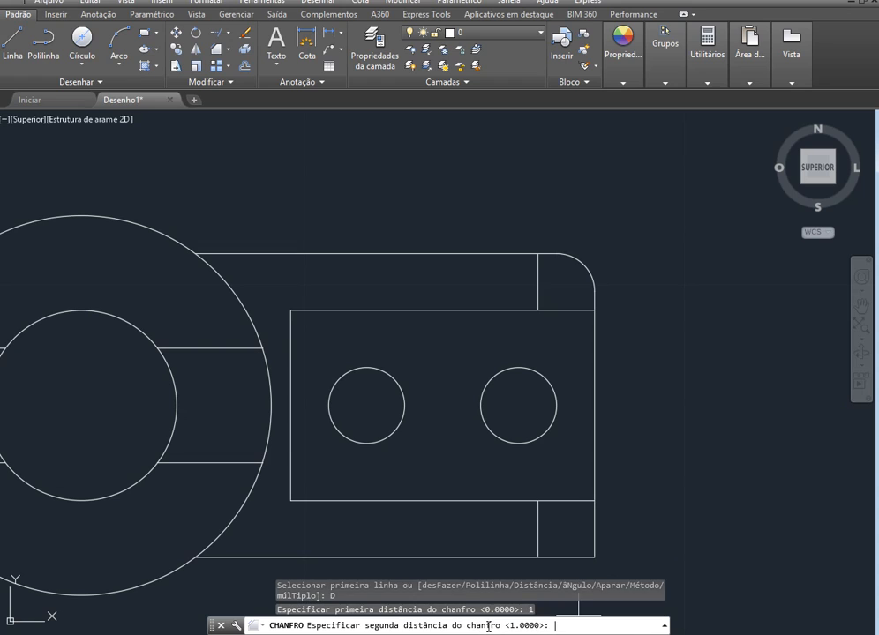
text(1)
key(Return)
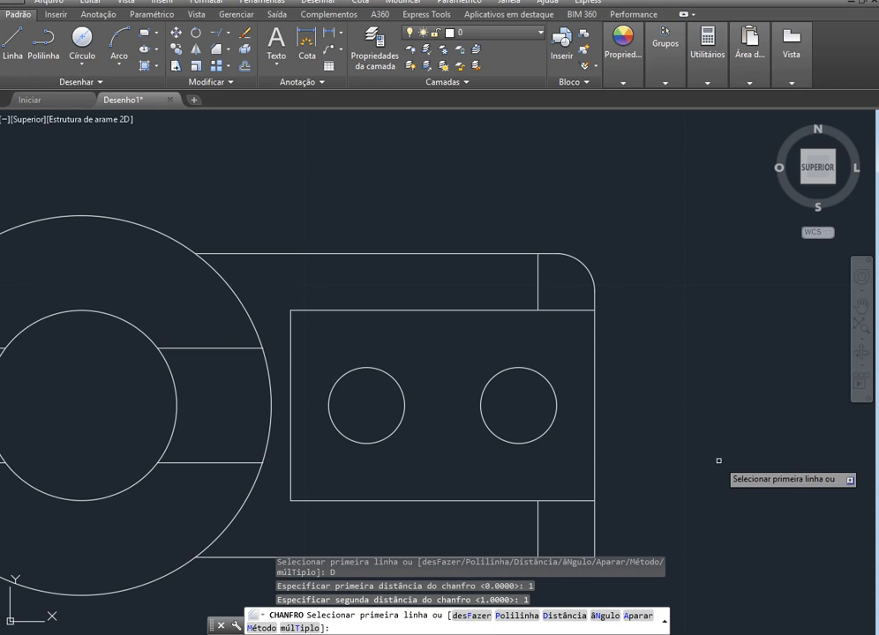
scroll(649, 464, down, 1)
scroll(636, 536, up, 1)
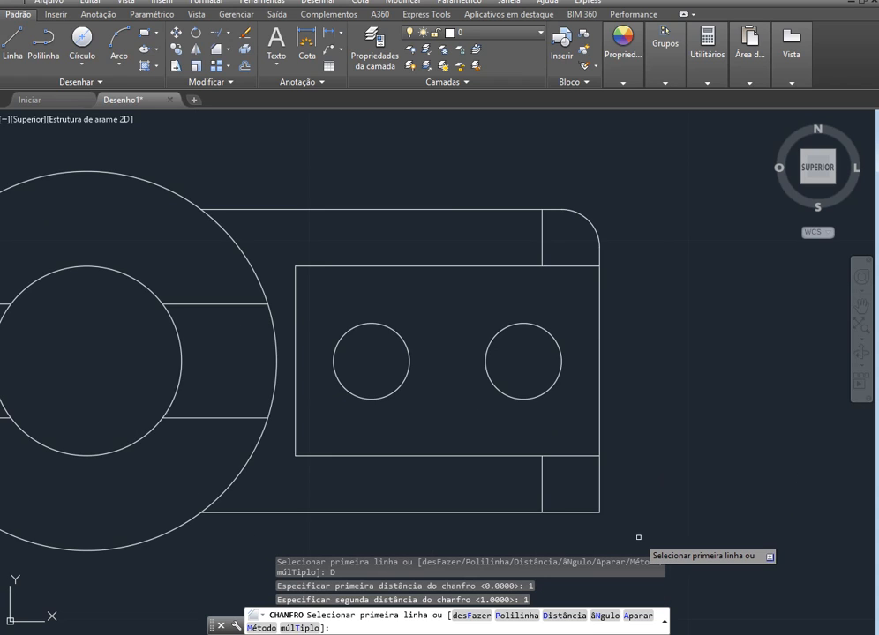
scroll(637, 536, up, 2)
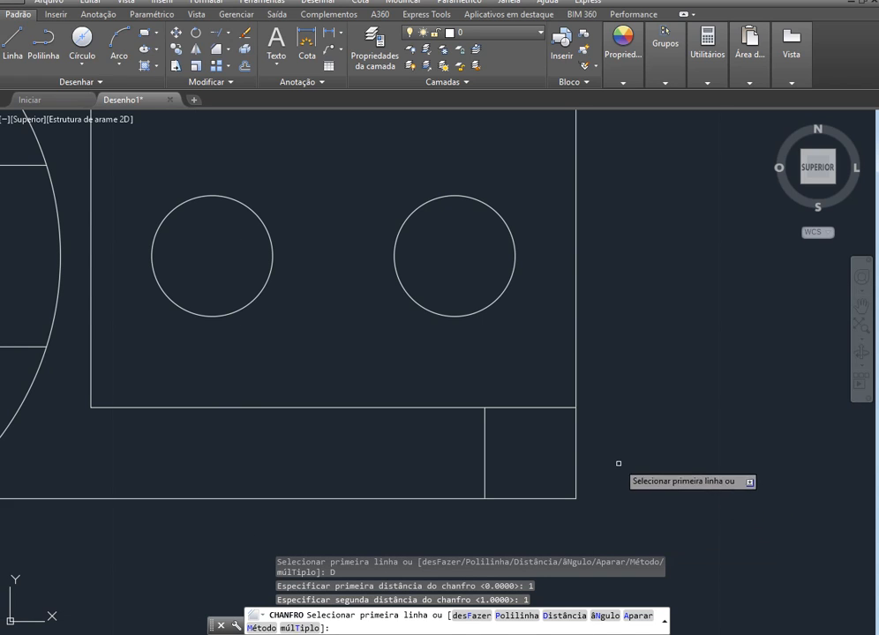
click(573, 442)
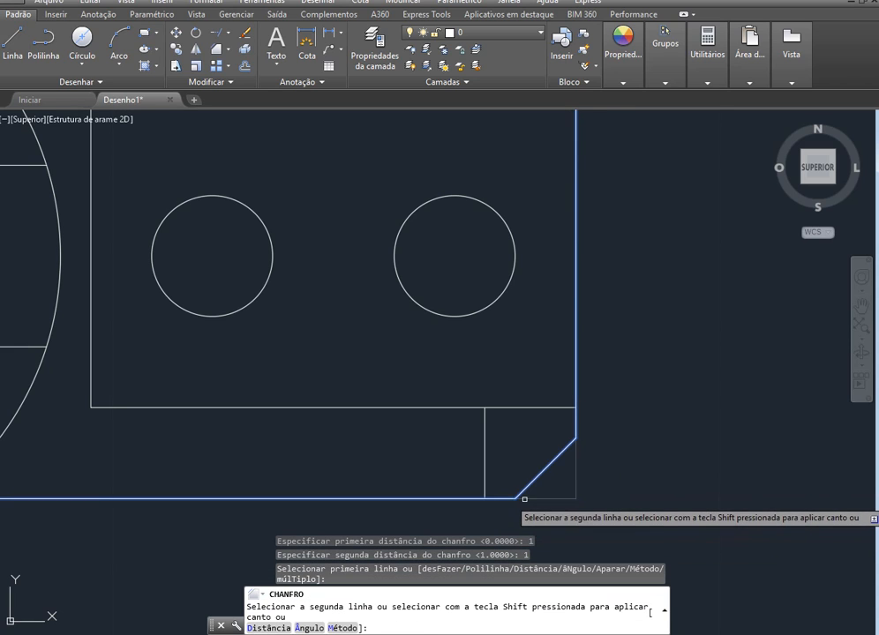
click(524, 499)
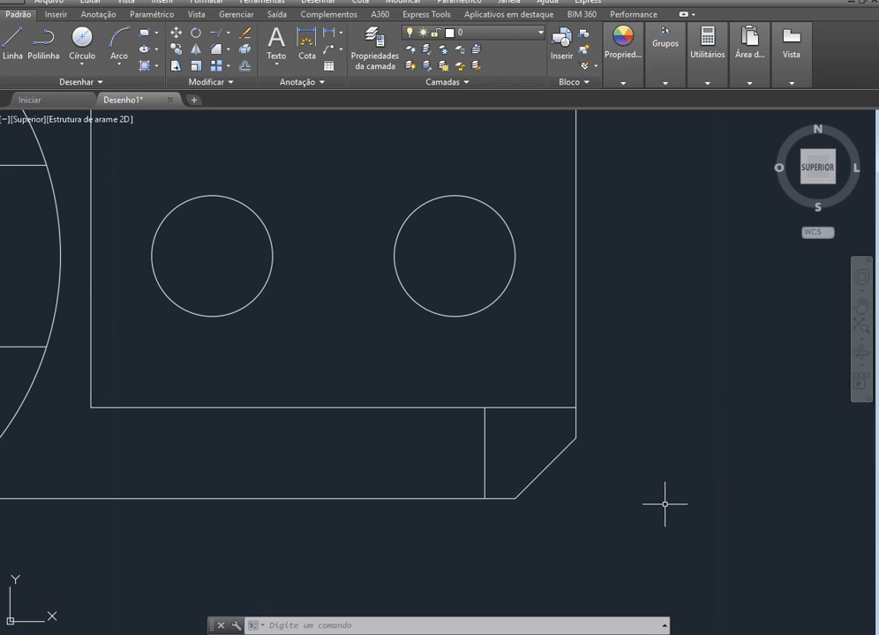
scroll(666, 506, down, 4)
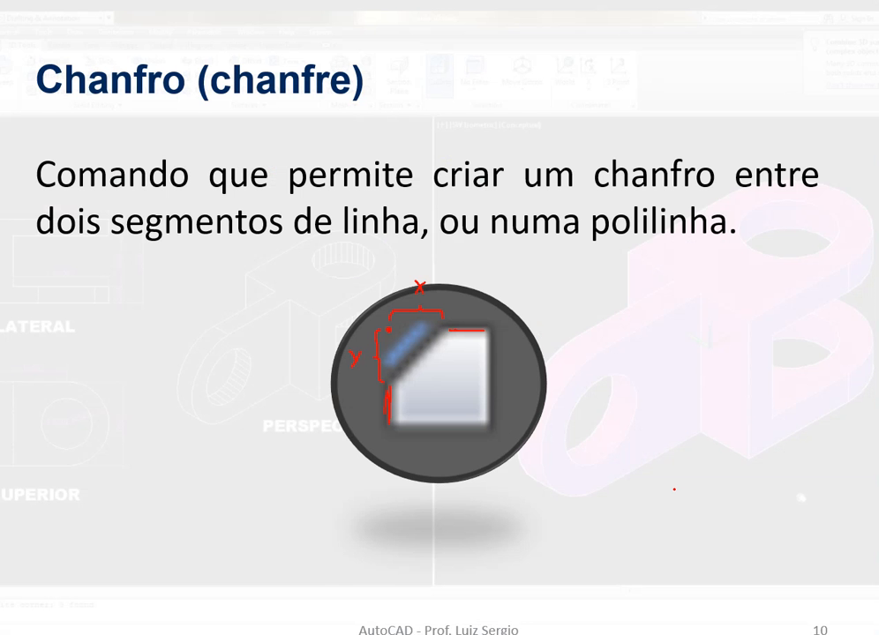
key(Right)
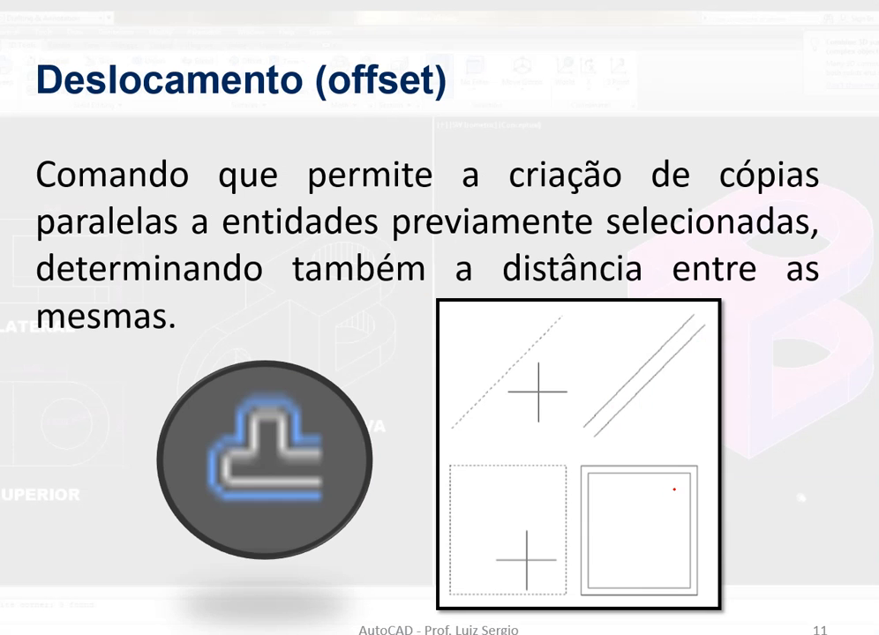
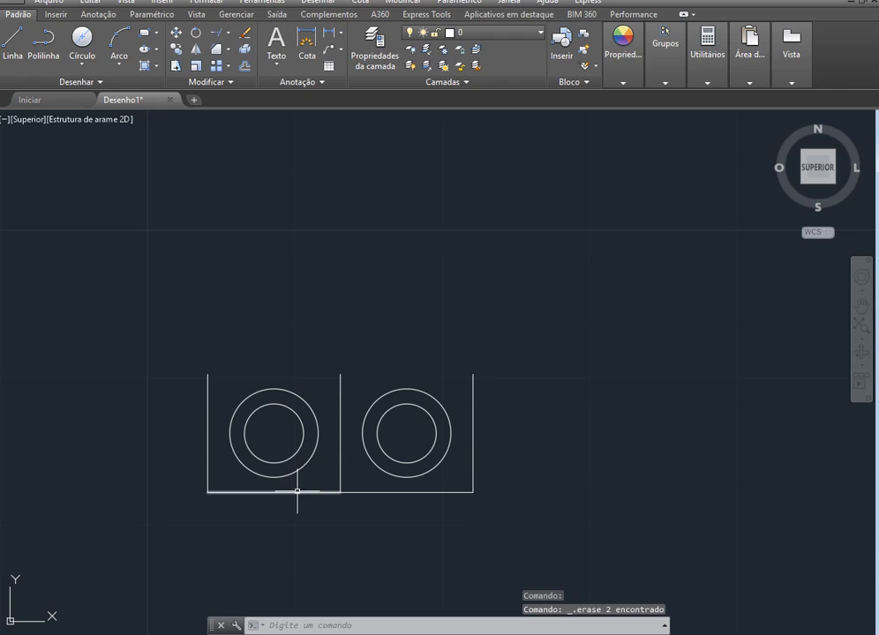
Step: Delete the two horizontal line segments along the lower edge of the two-cell plate with the concentric circles
click(295, 493)
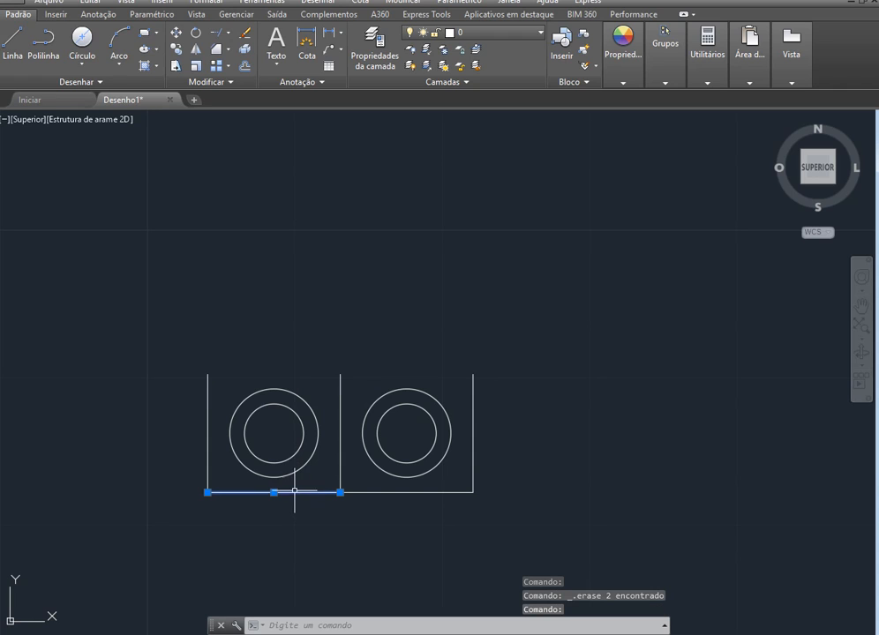
click(388, 492)
key(Delete)
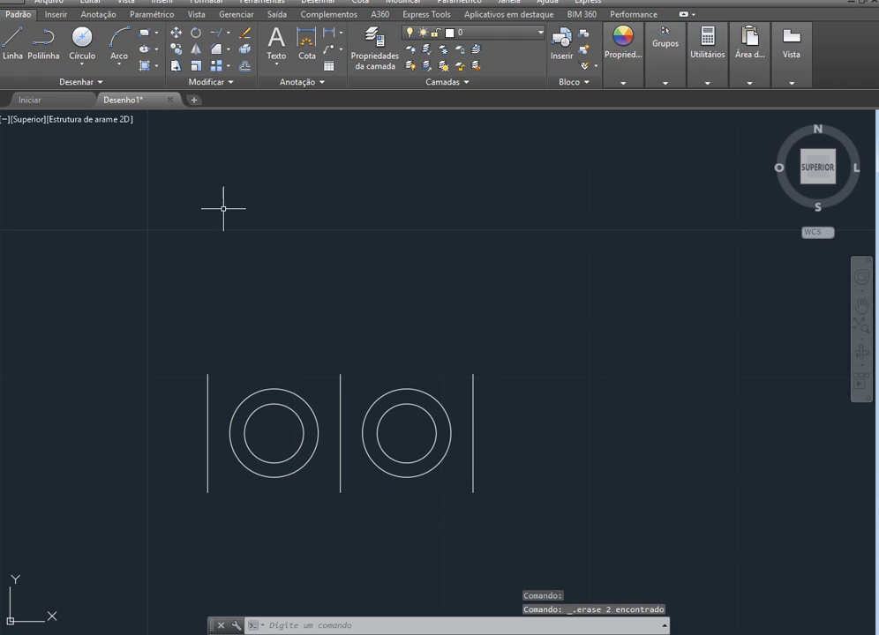
Step: Draw one continuous line between the upper endpoints of the plate's left and right outer edges
click(12, 40)
click(207, 374)
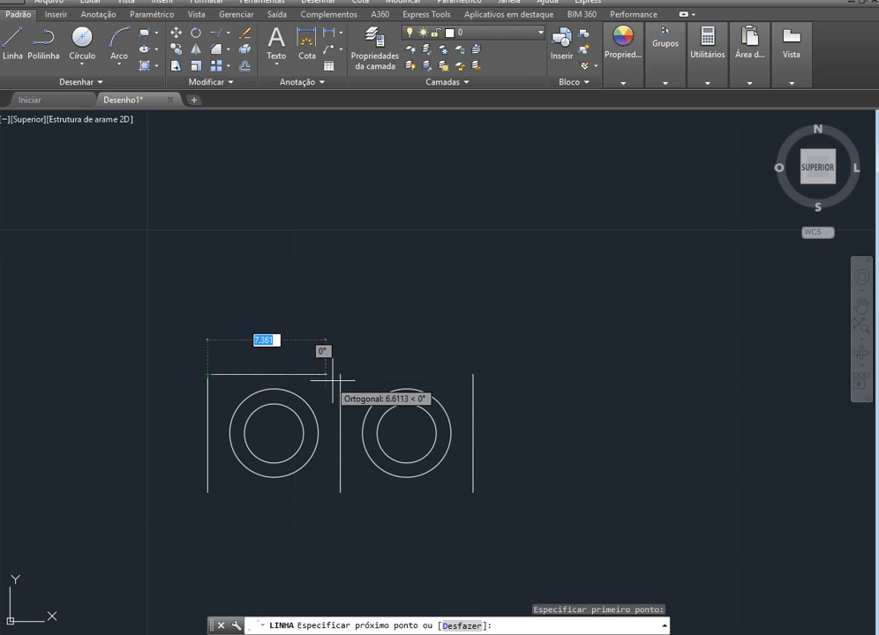
click(474, 374)
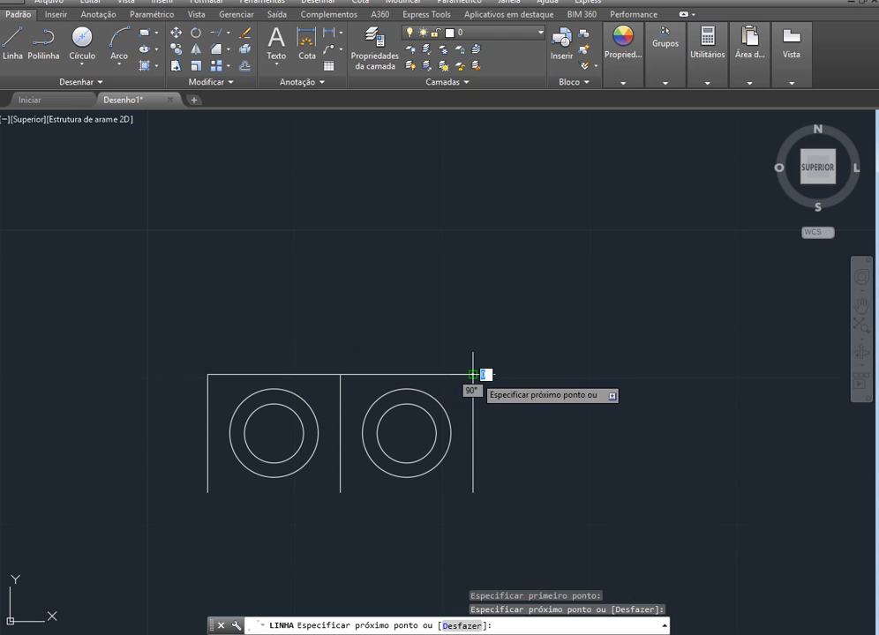
key(Escape)
Step: Draw one continuous line between the lower endpoints of the plate's right and left outer edges
text(LINHA)
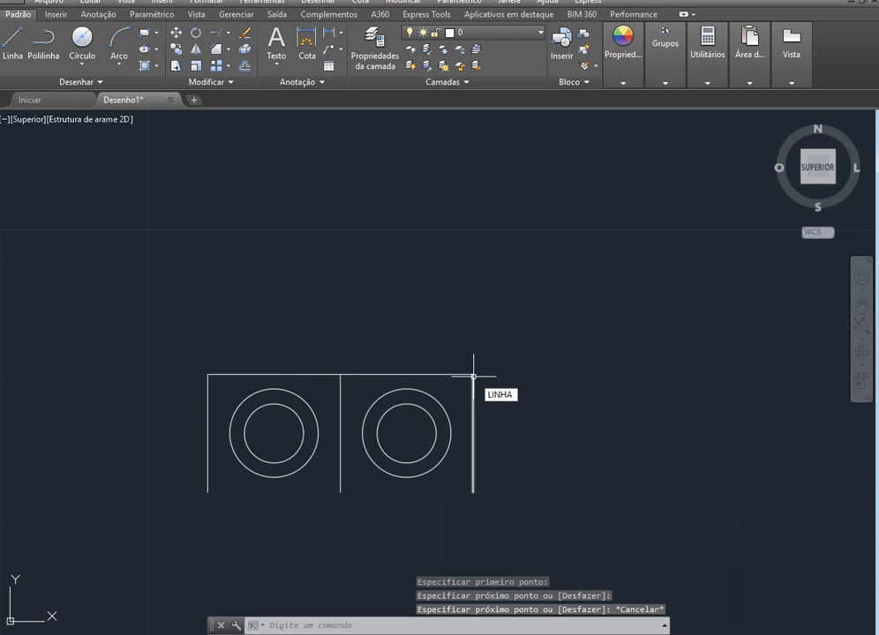
key(Return)
click(473, 491)
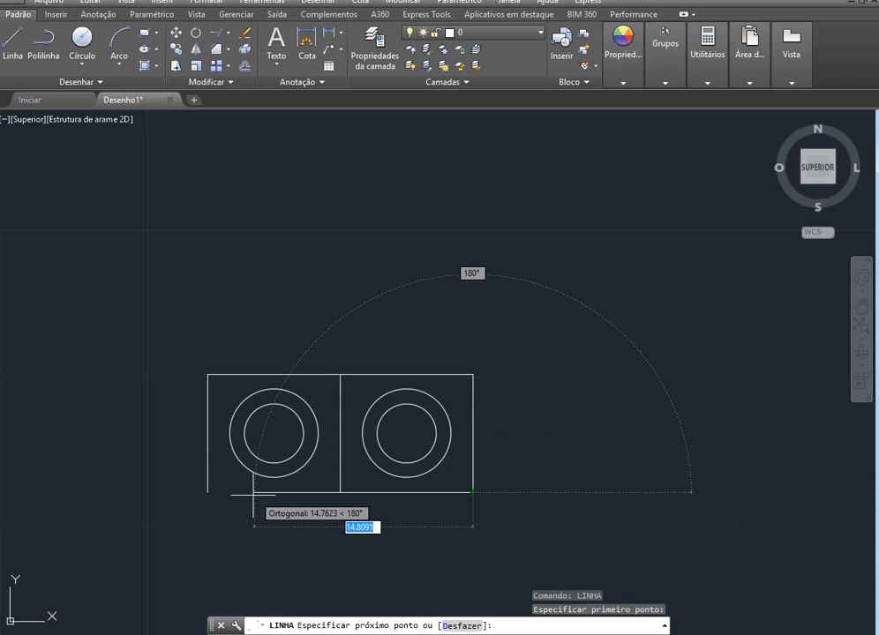
click(208, 492)
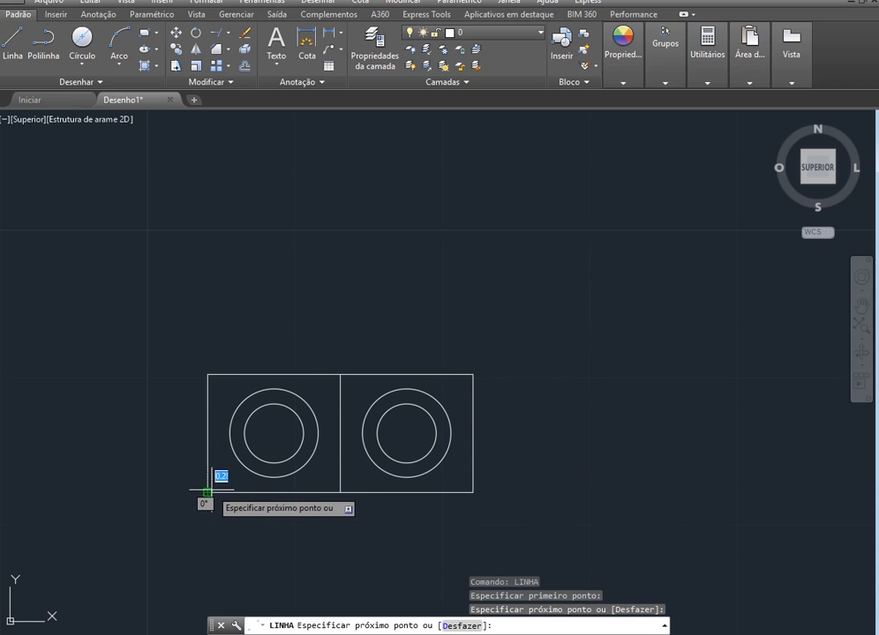
key(Escape)
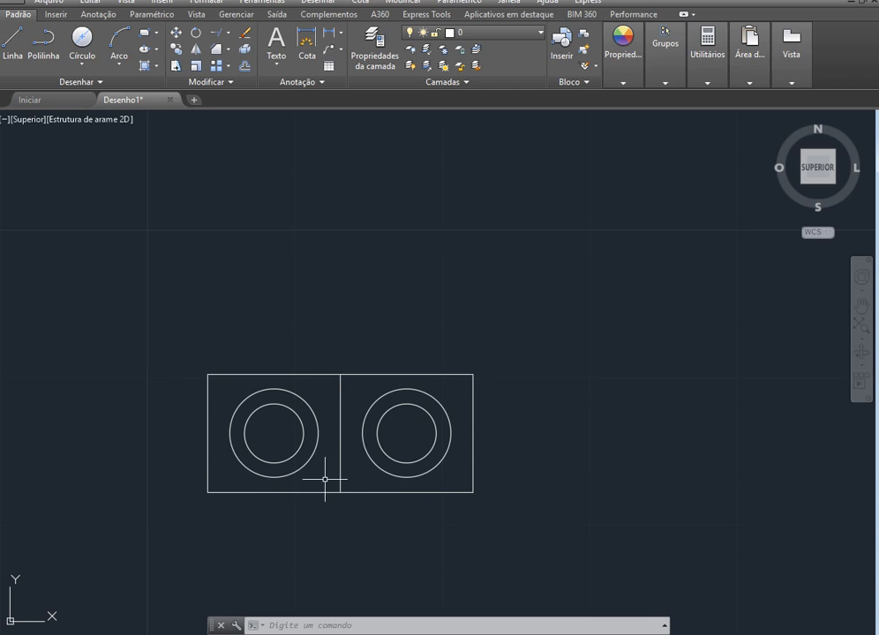
Step: Copy the plate's upper horizontal line 1 unit upward, using its midpoint as the base point
click(175, 49)
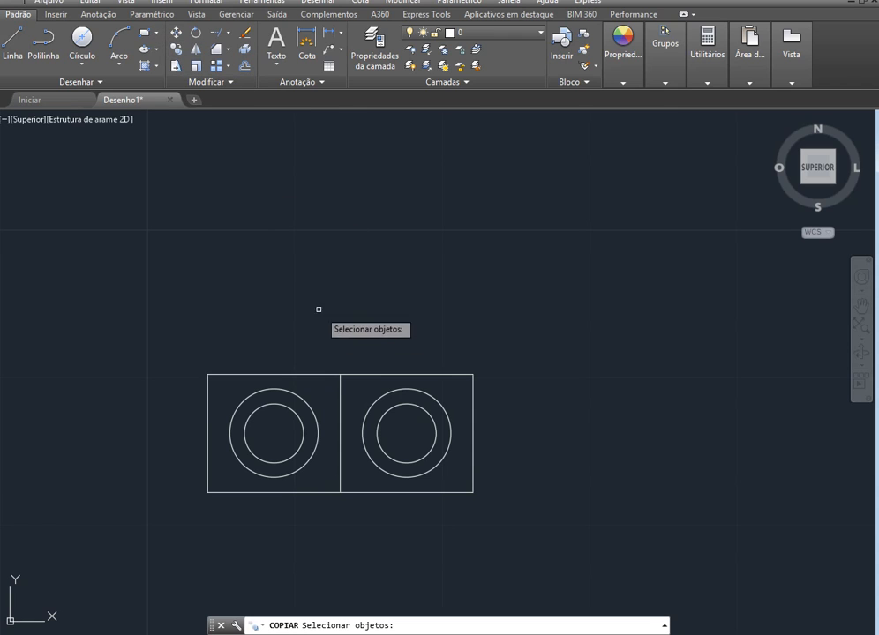
click(362, 374)
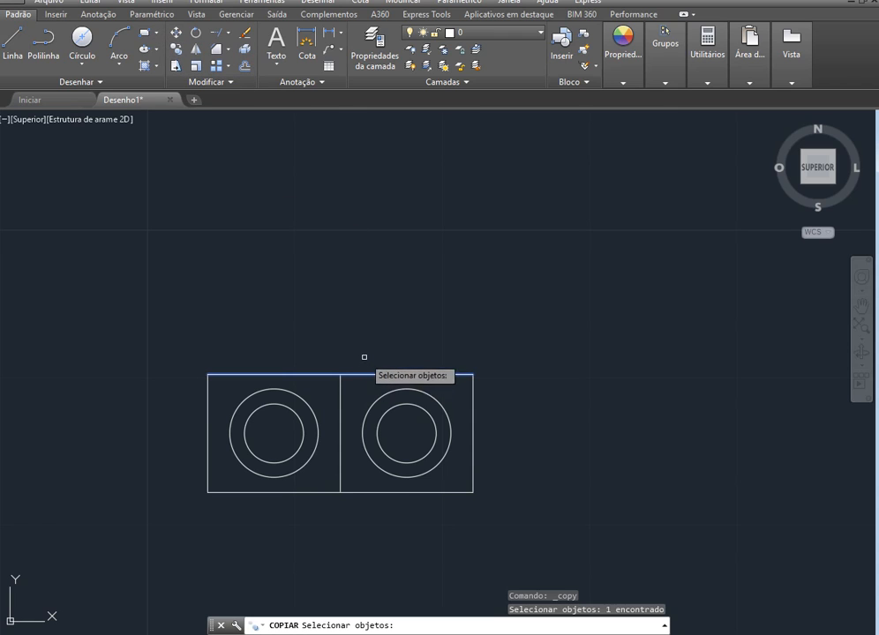
key(Return)
click(341, 374)
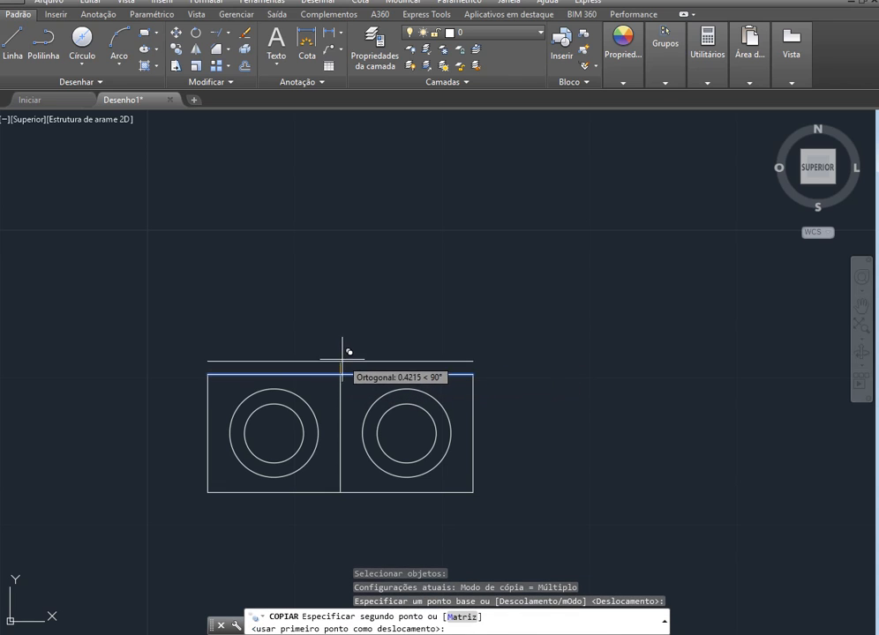
text(1)
key(Return)
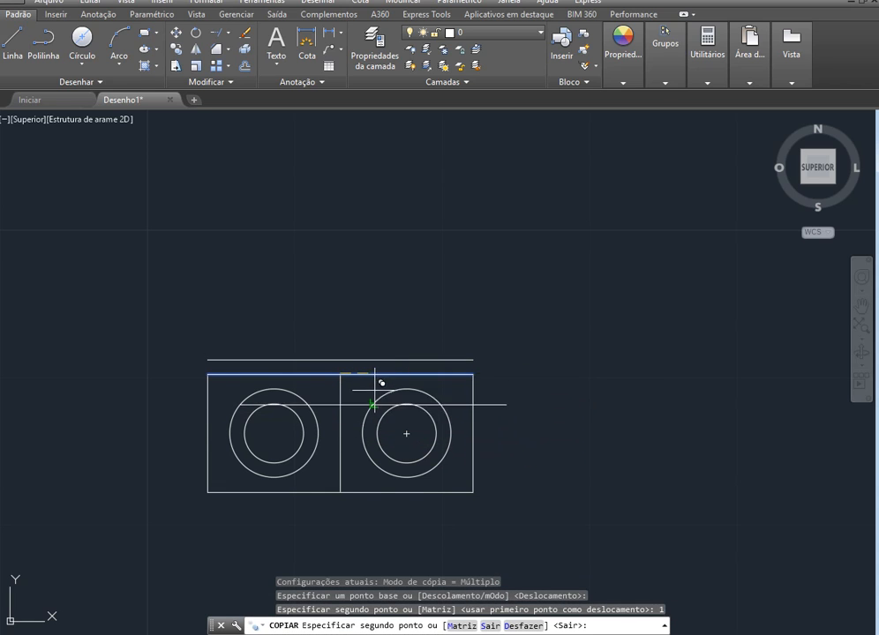
key(Escape)
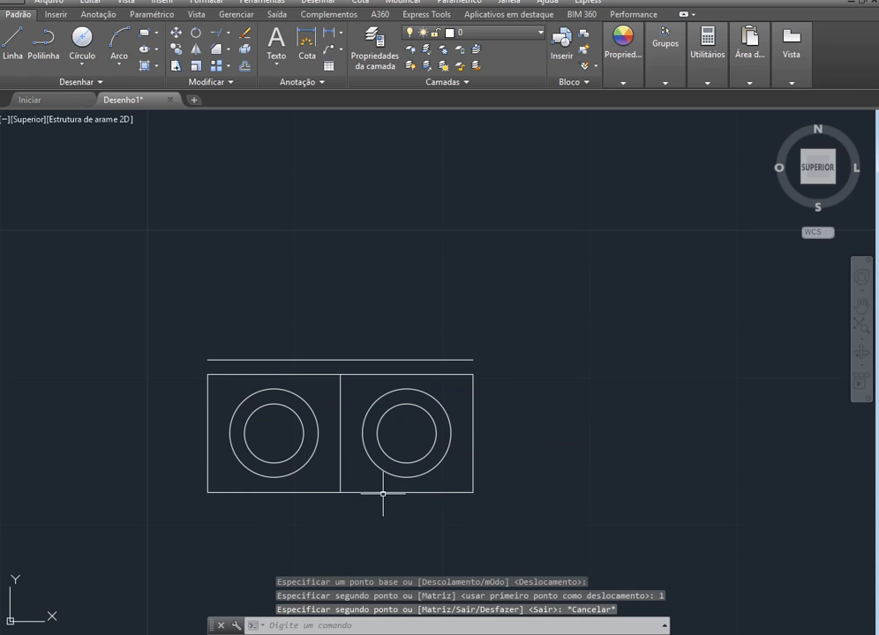
Step: Copy the plate's lower horizontal line 1 unit downward, using its midpoint as the base point
click(176, 49)
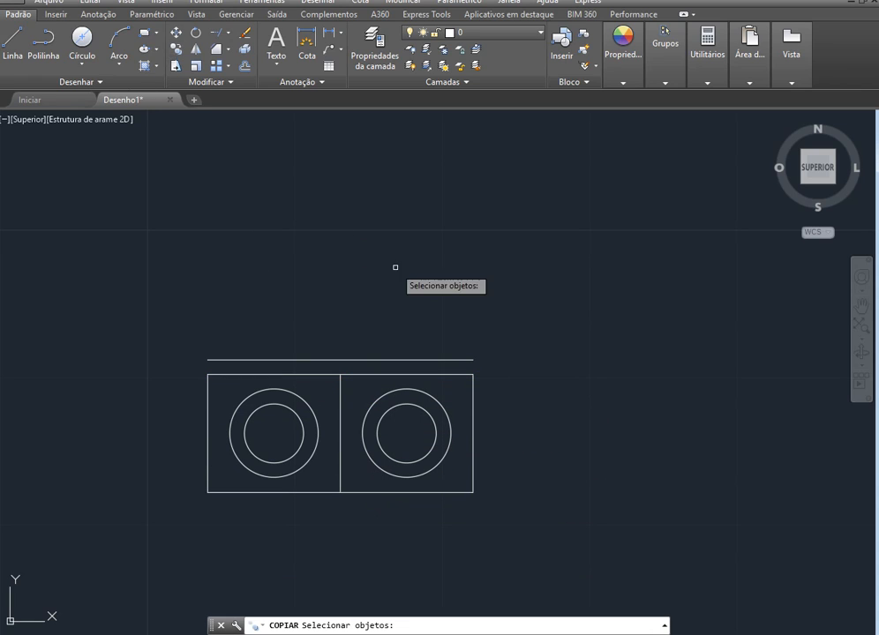
click(413, 493)
key(Return)
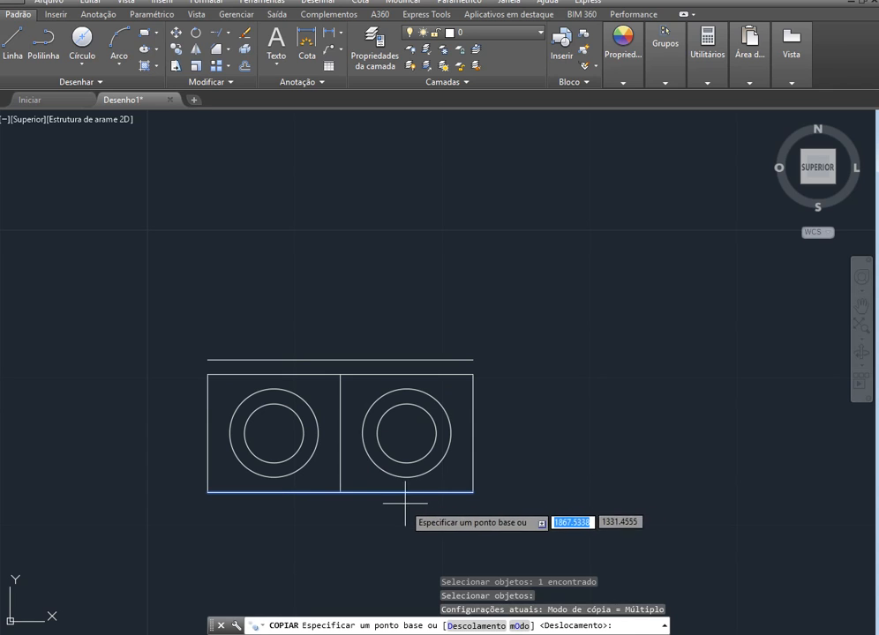
click(339, 493)
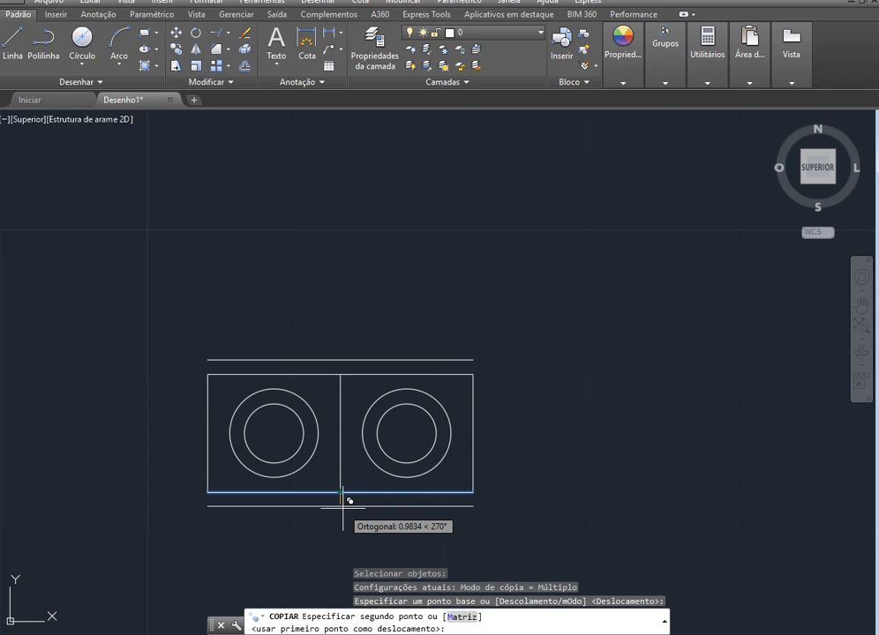
text(1)
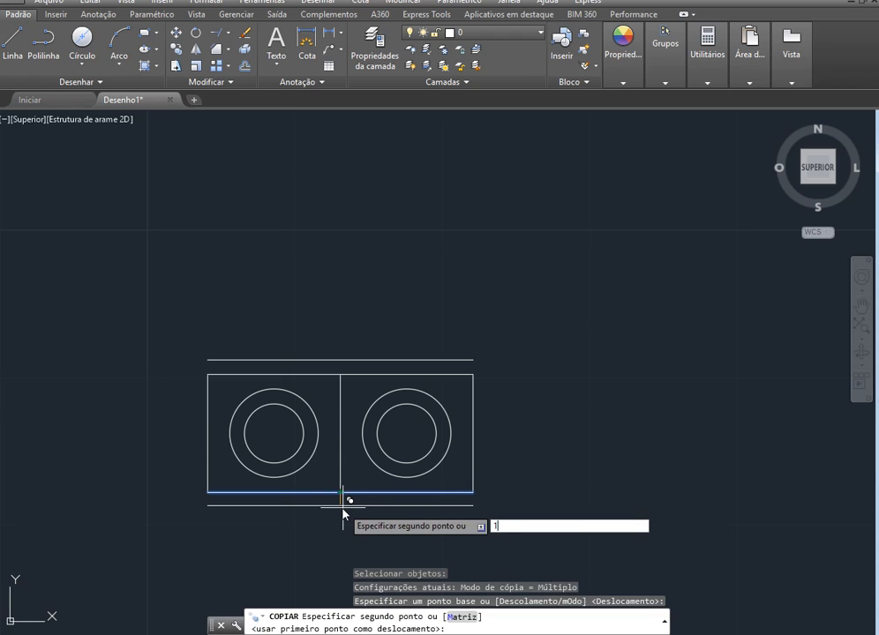
key(Return)
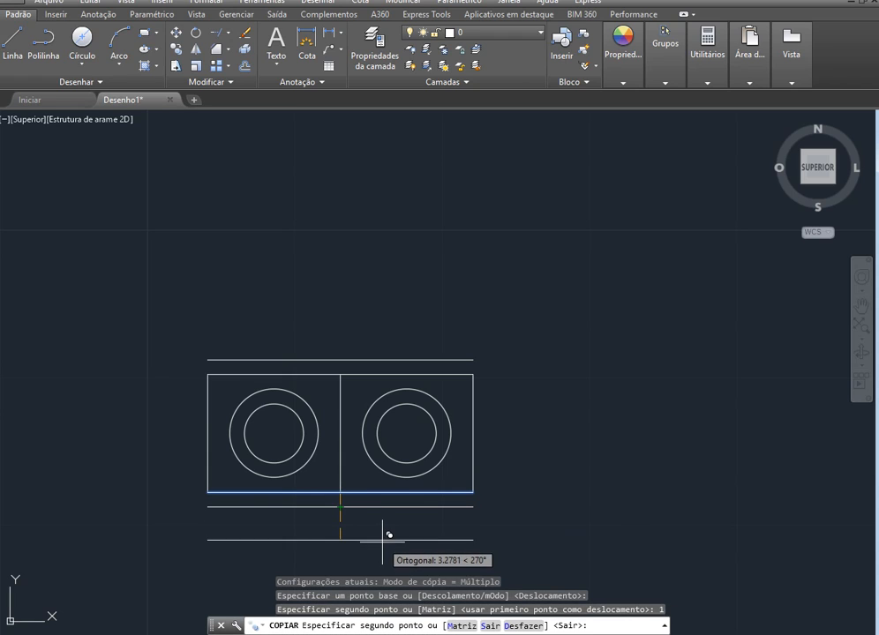
key(Escape)
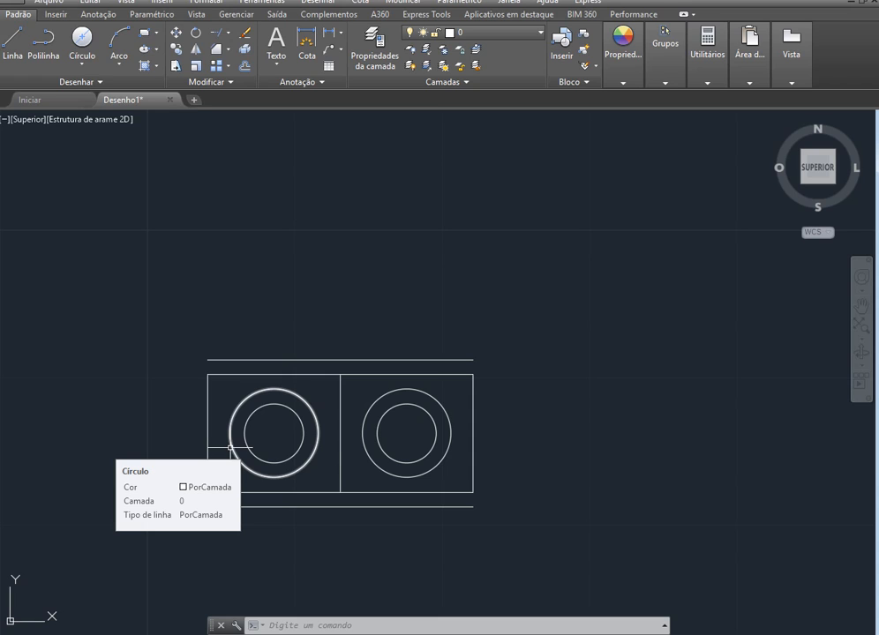
key(Escape)
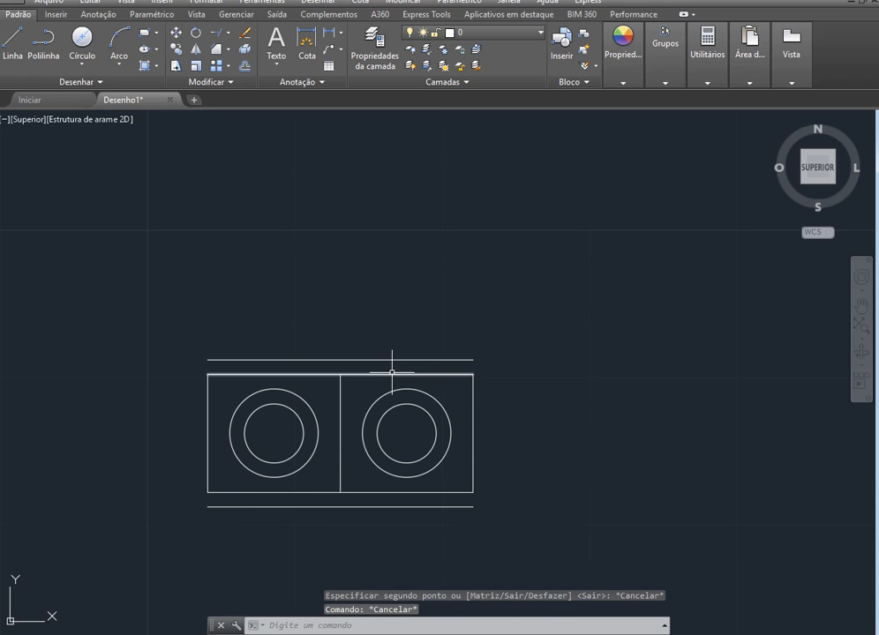
Step: Delete the two copied lines above and below the plate
click(397, 359)
click(404, 506)
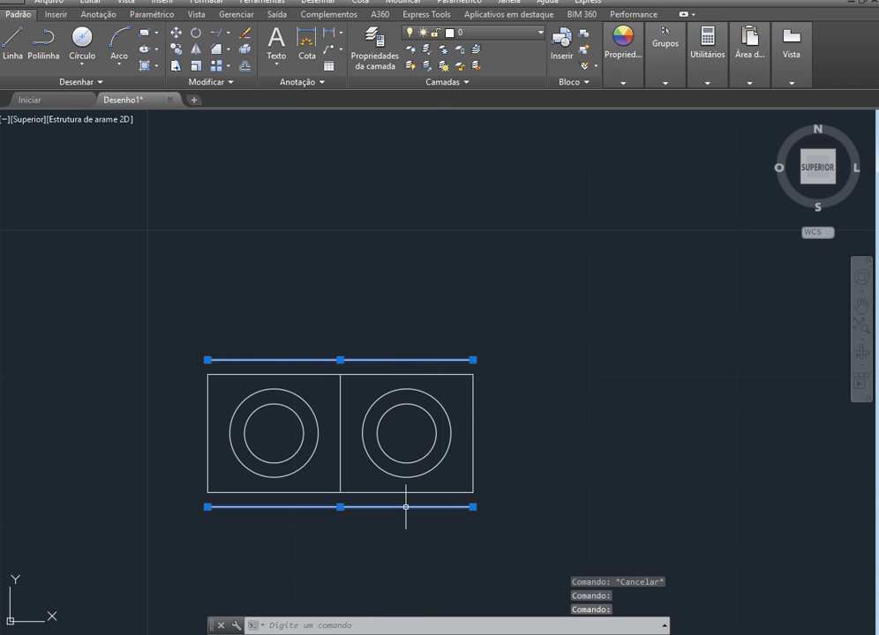
key(Delete)
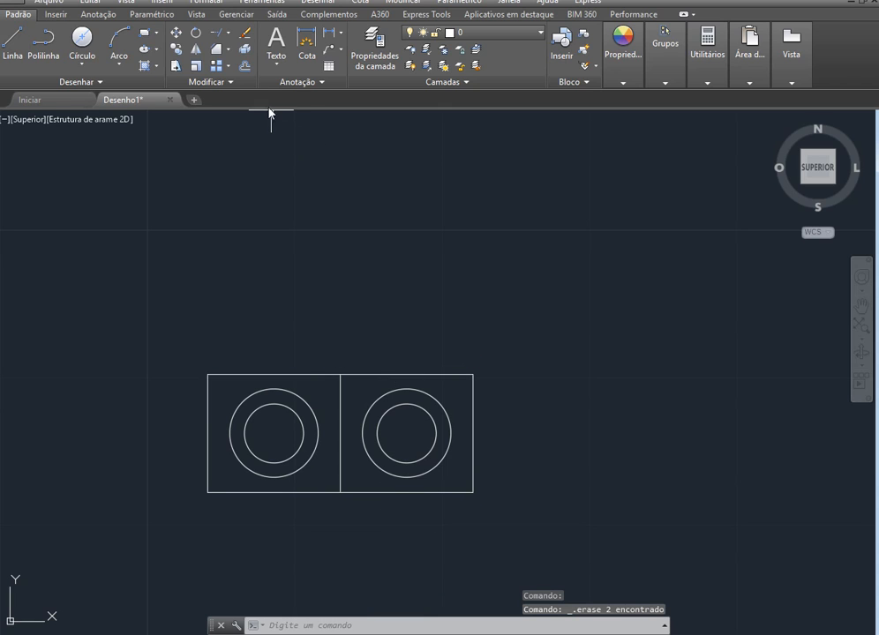
Step: Start the Offset command with a distance of 1
click(246, 67)
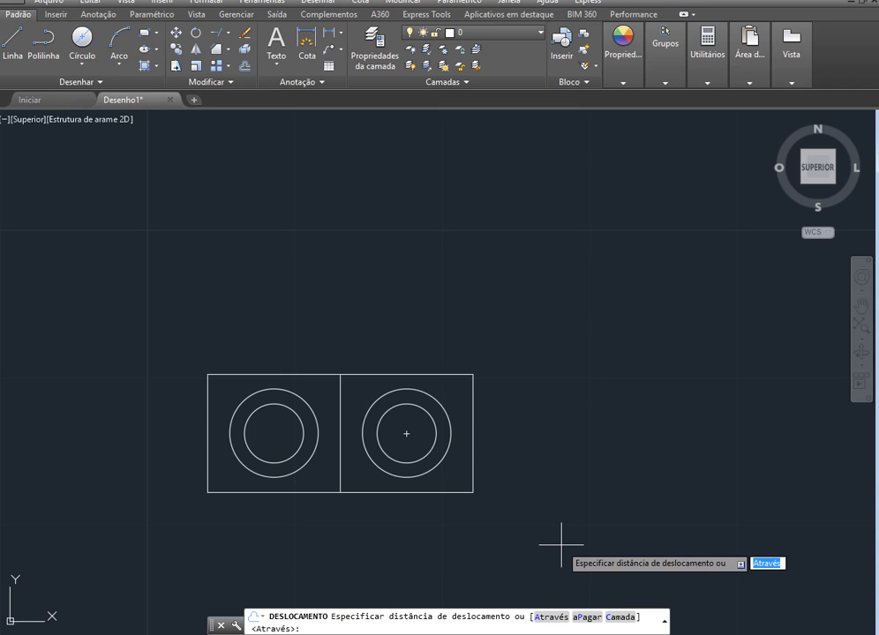
text(1)
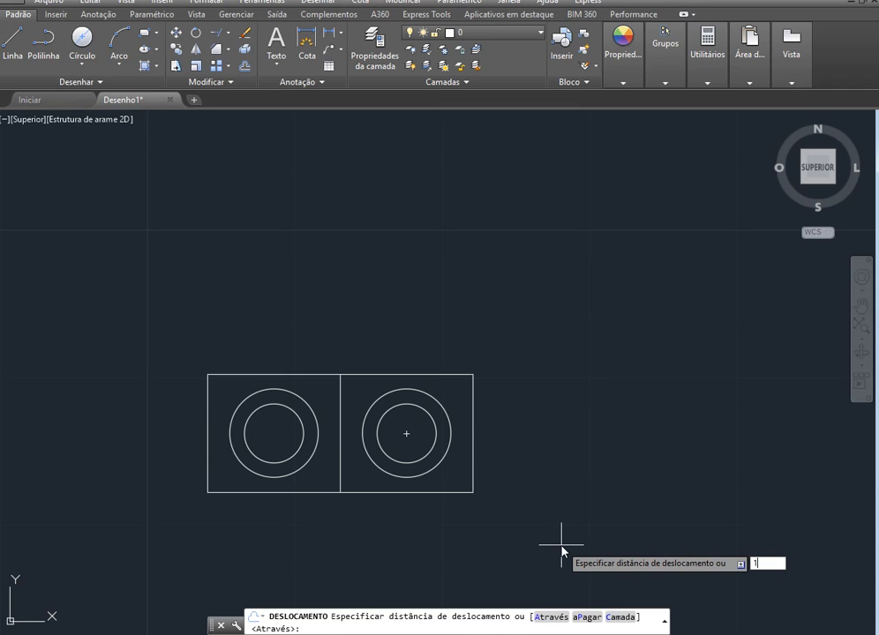
key(Return)
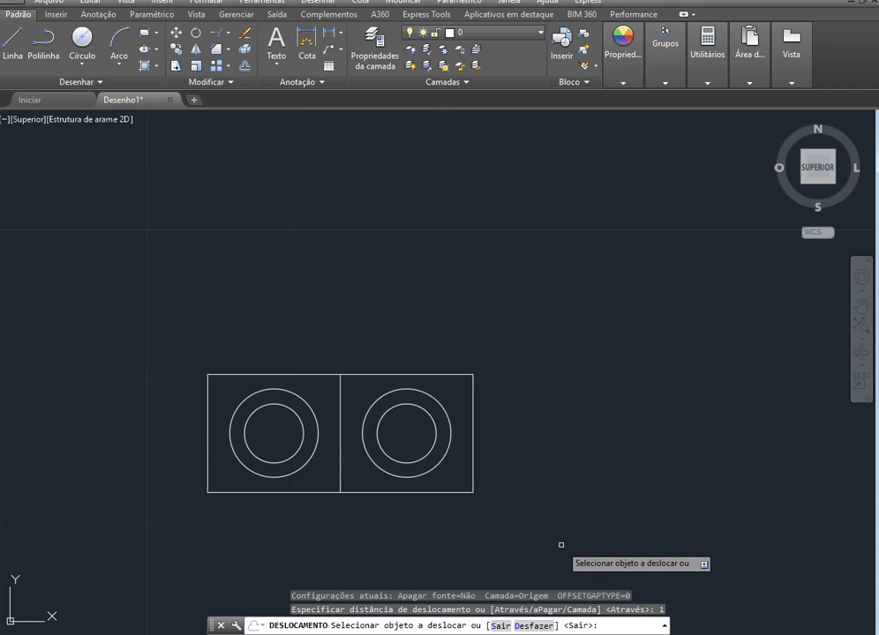
Step: Try offsetting the plate's upper horizontal line 1 unit inward and undo that offset
click(411, 376)
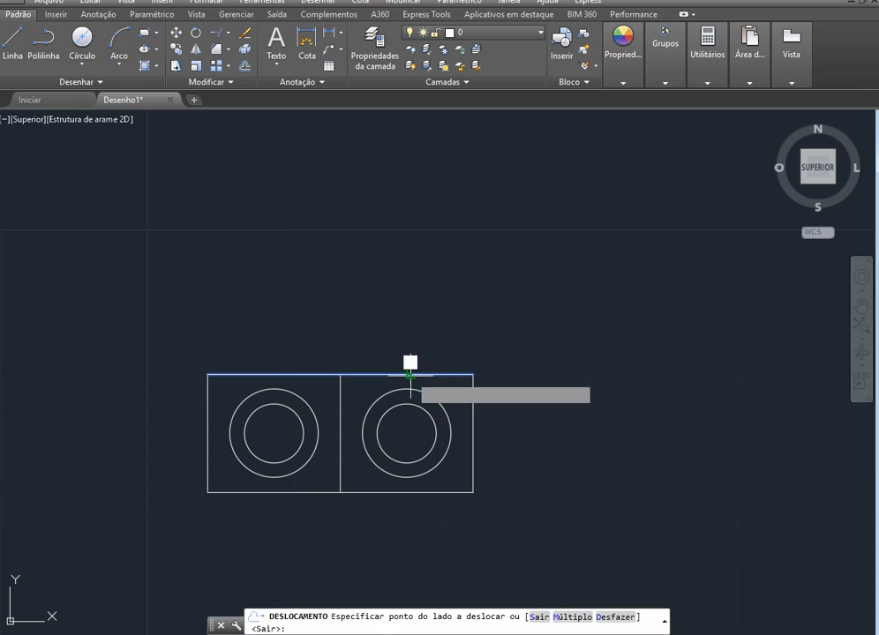
click(474, 436)
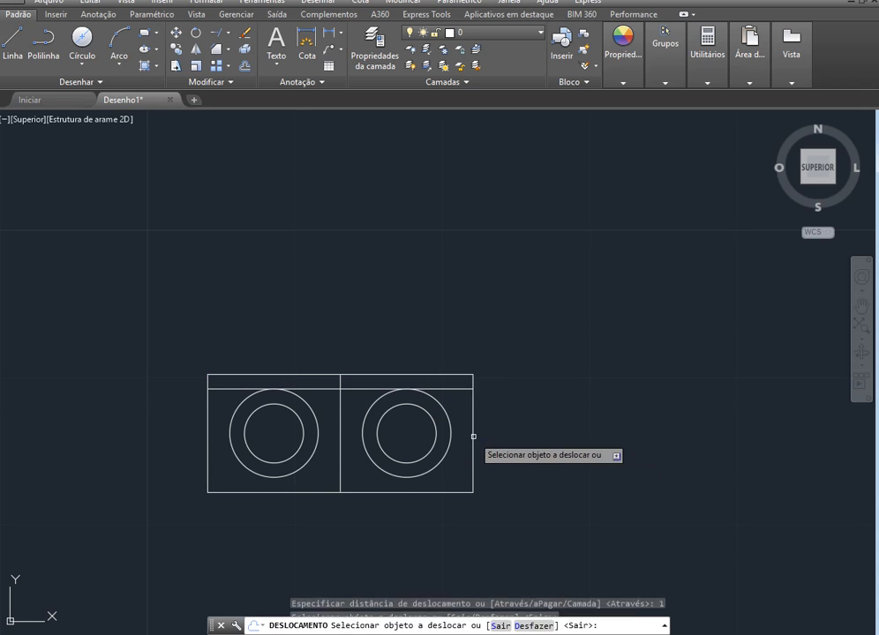
click(424, 492)
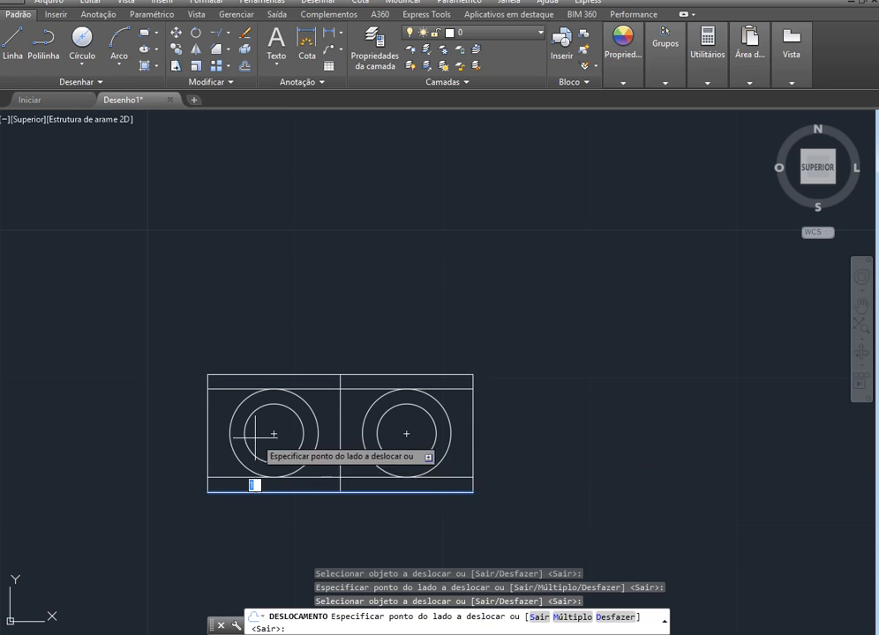
key(ctrl+z)
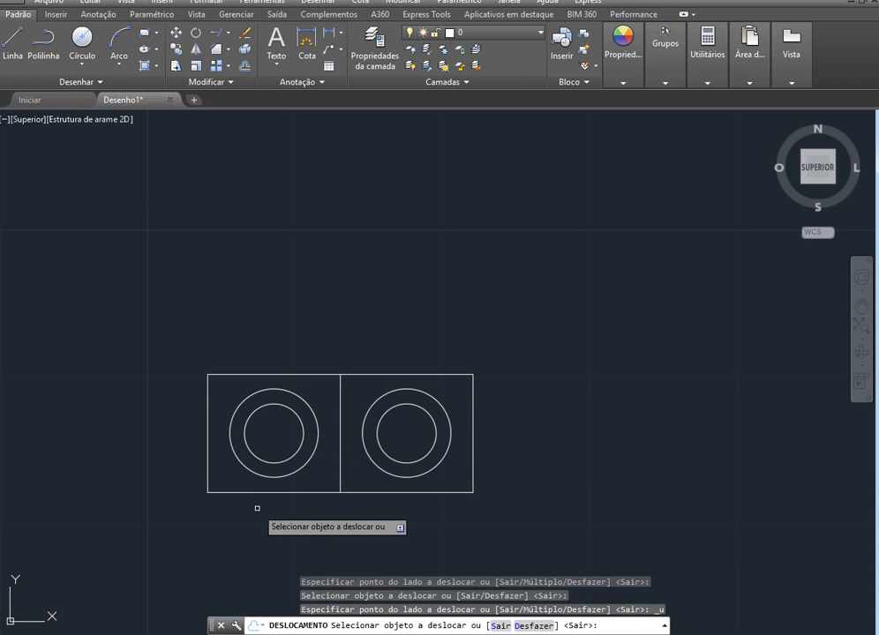
Step: Offset the plate's upper line 1 unit upward and its lower line 1 unit downward
click(410, 374)
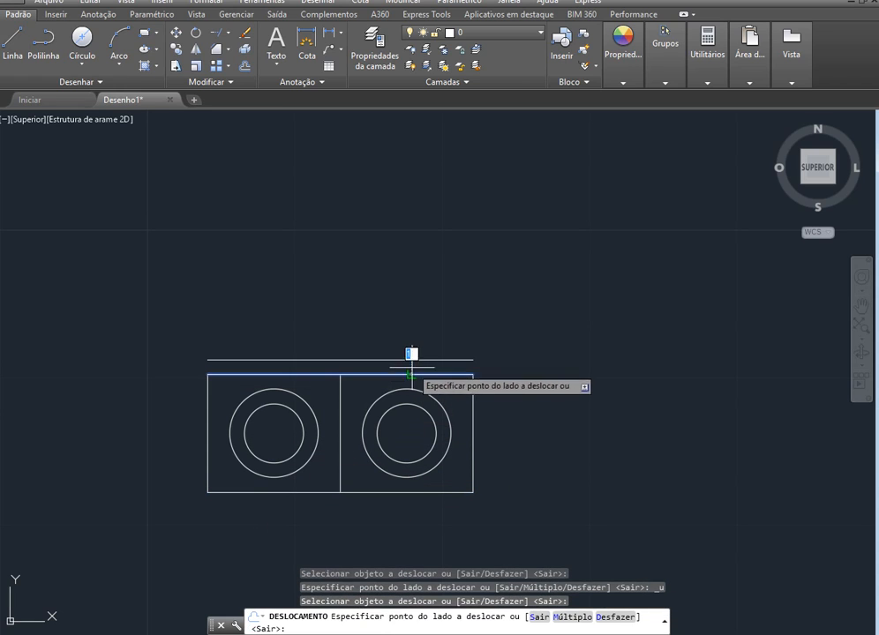
click(415, 347)
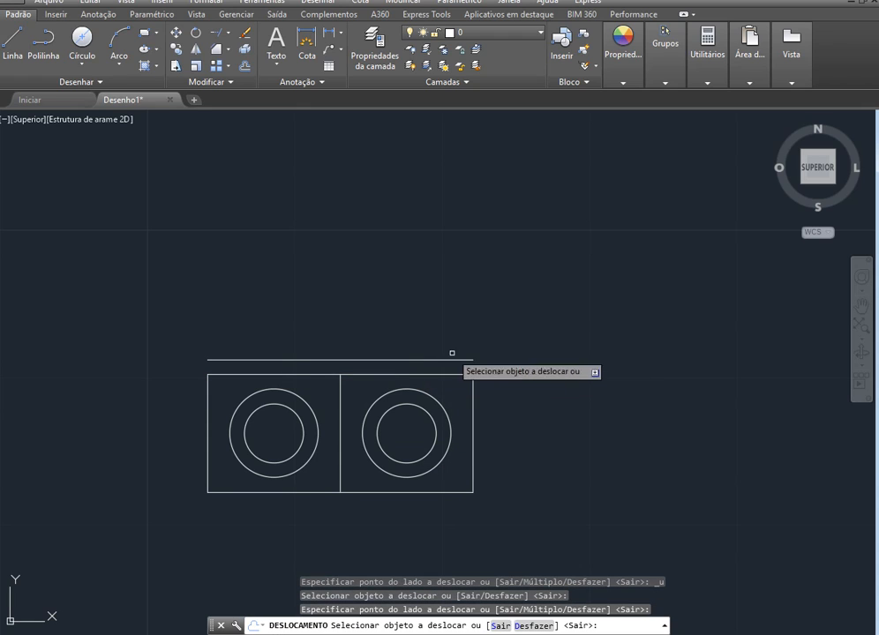
click(445, 491)
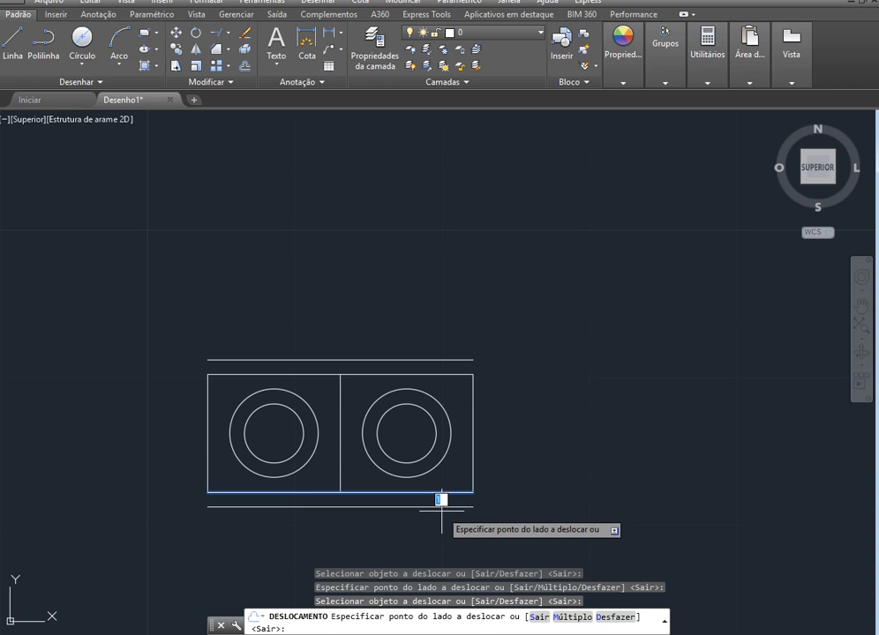
click(441, 499)
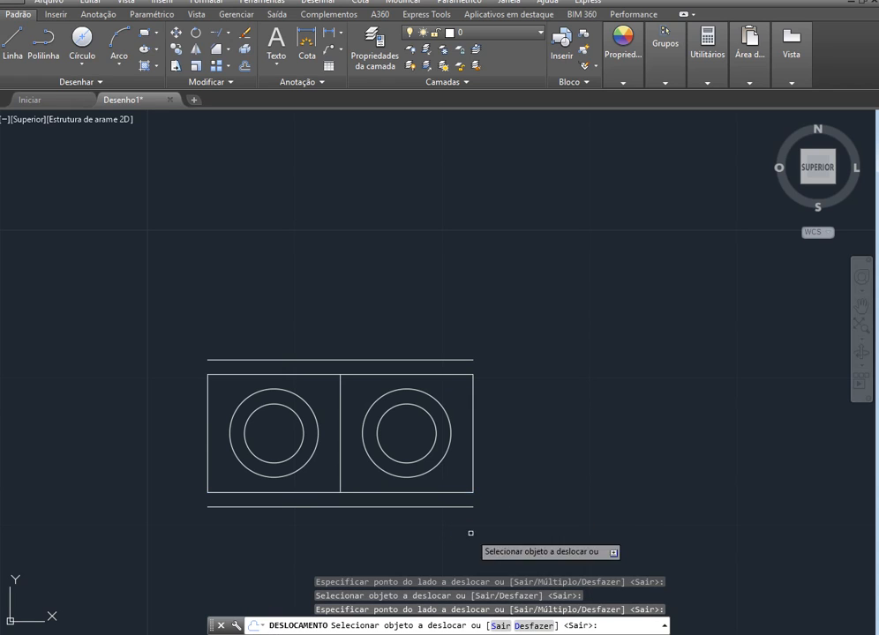
Step: Offset the plate's right and left outer edges 1 unit outward and end the Offset command
click(472, 421)
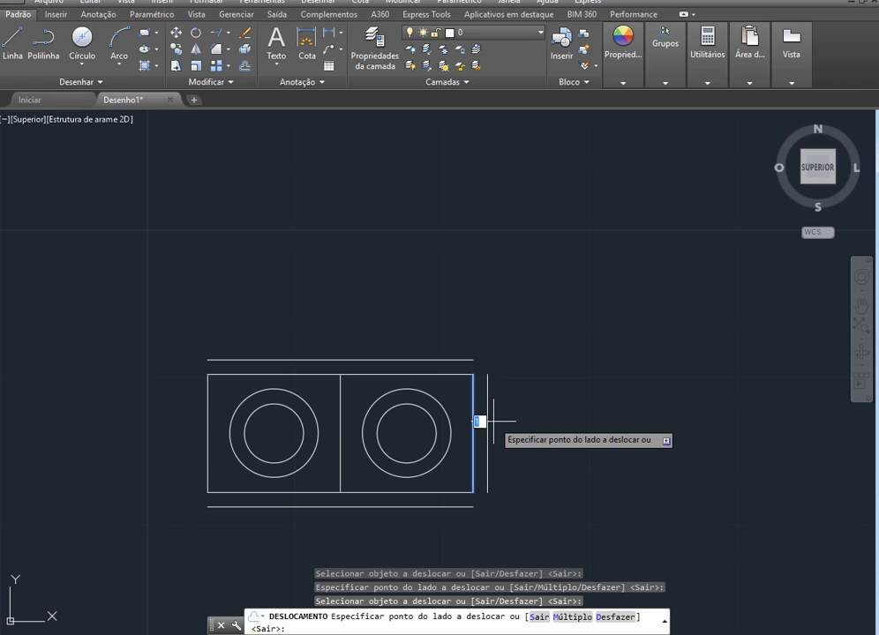
click(493, 422)
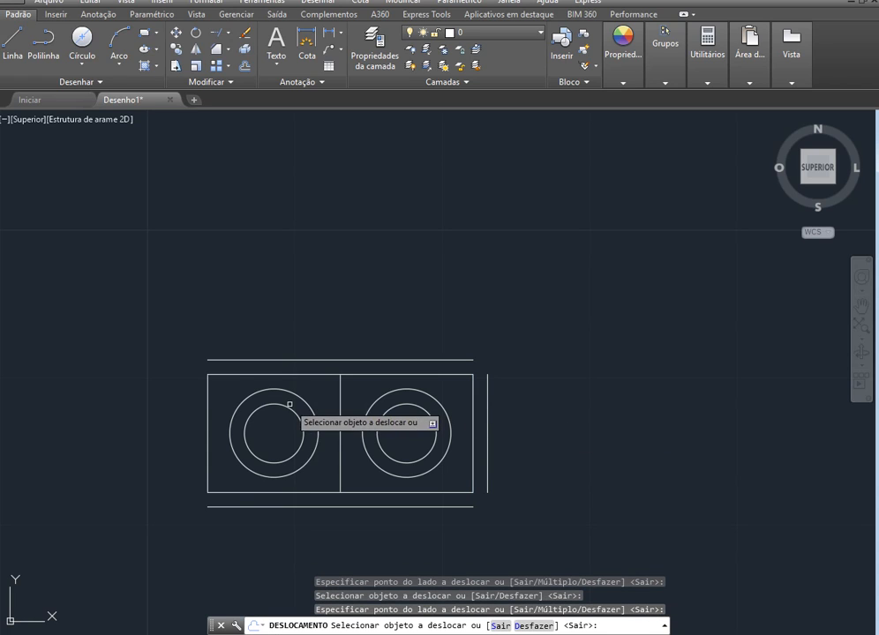
click(208, 426)
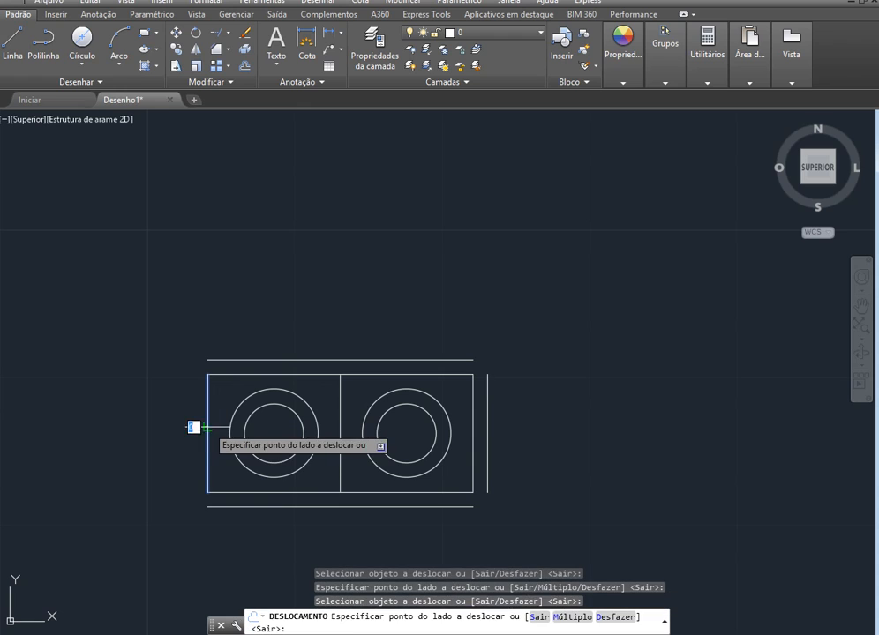
click(195, 418)
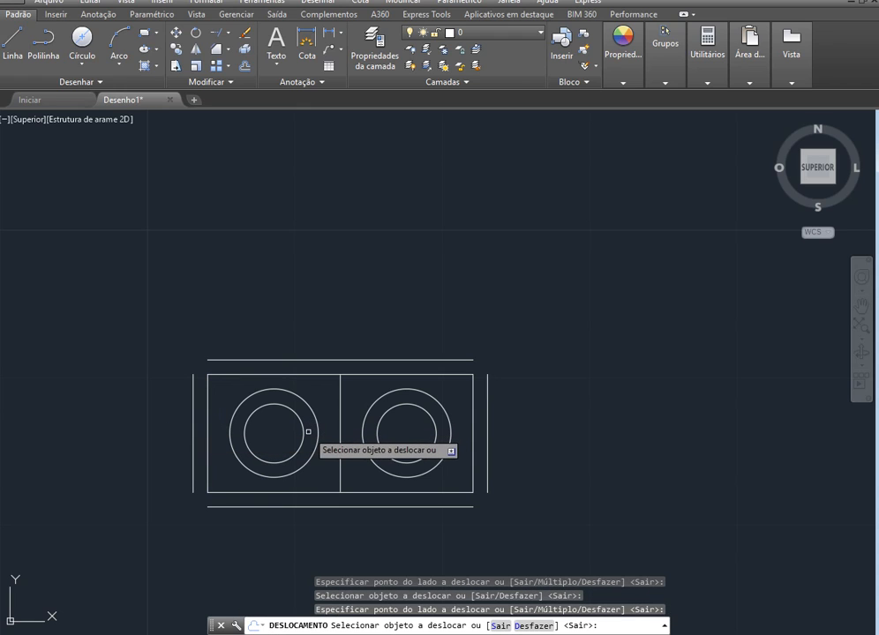
key(Escape)
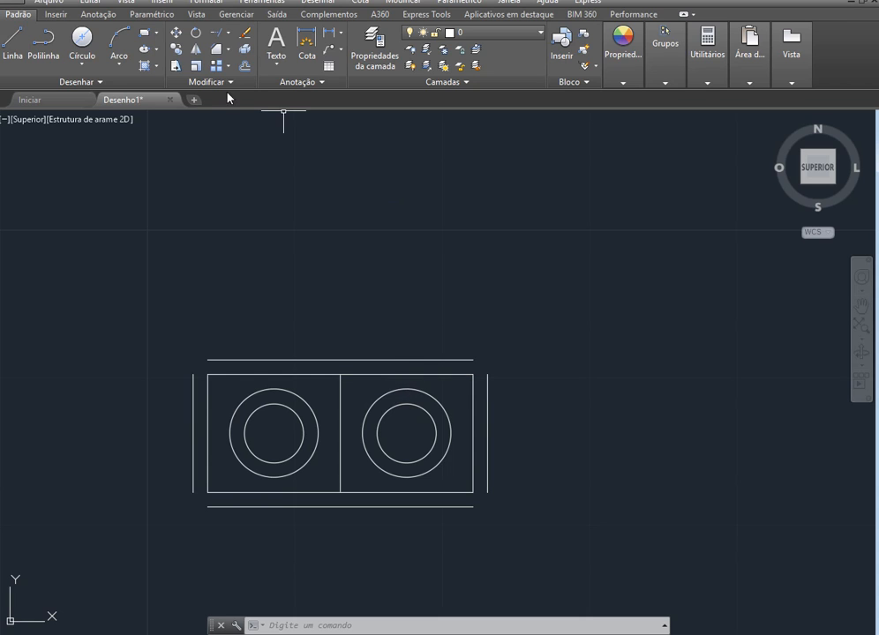
Step: Draw a wide rectangle with the Rectangle command above the plate and check that it selects as one object
click(146, 37)
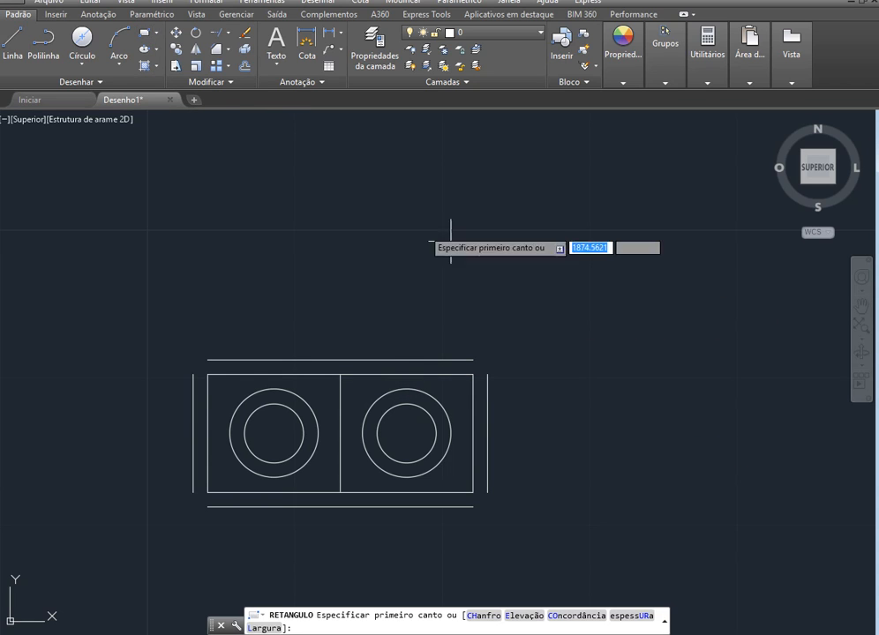
click(291, 182)
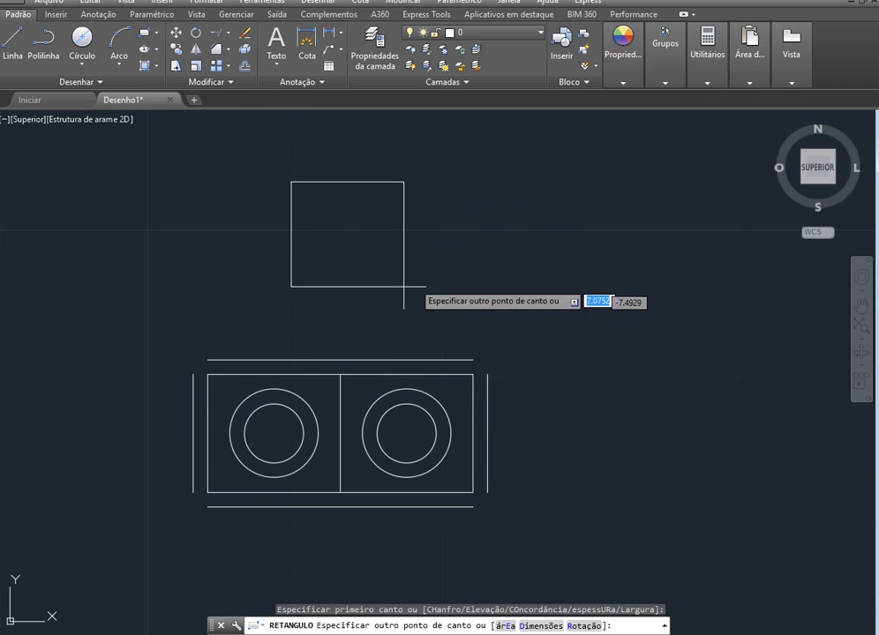
click(528, 285)
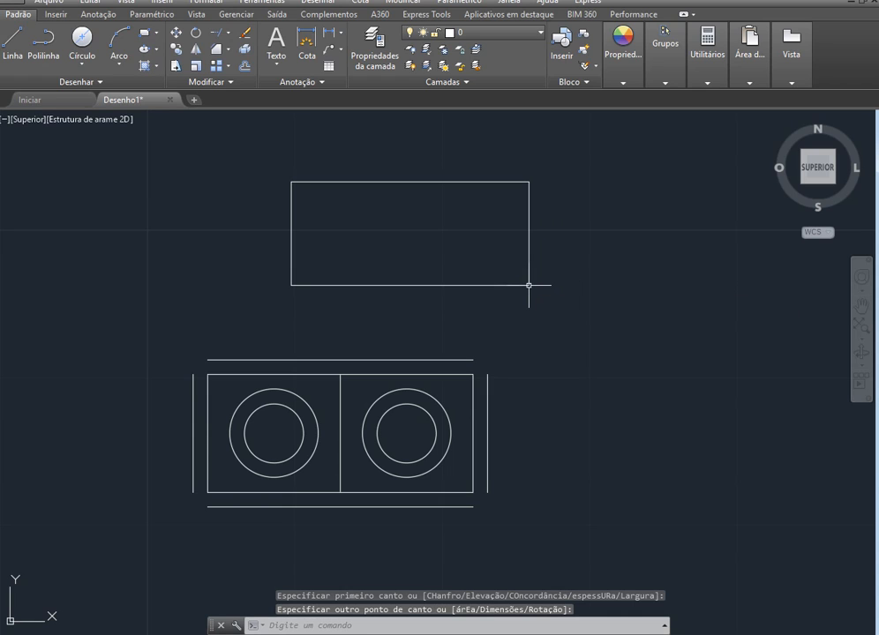
click(485, 183)
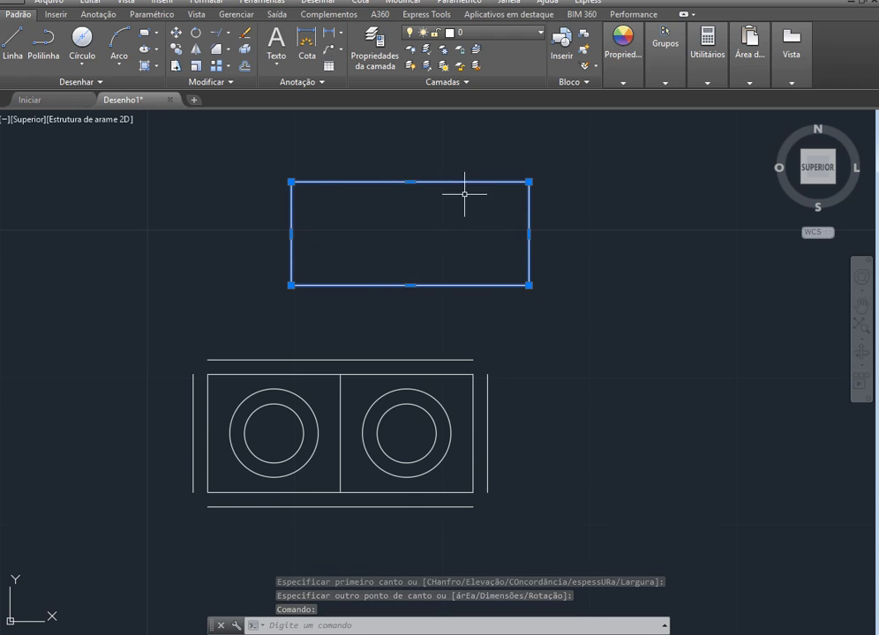
key(Escape)
key(Escape)
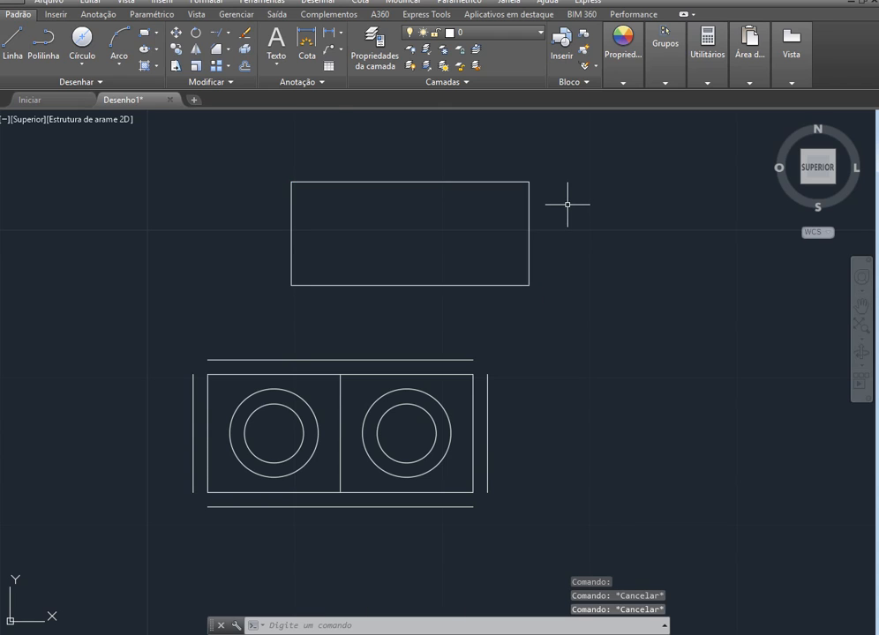
Step: Preview a 1-unit outward offset of the whole rectangle above the plate and cancel it
click(246, 70)
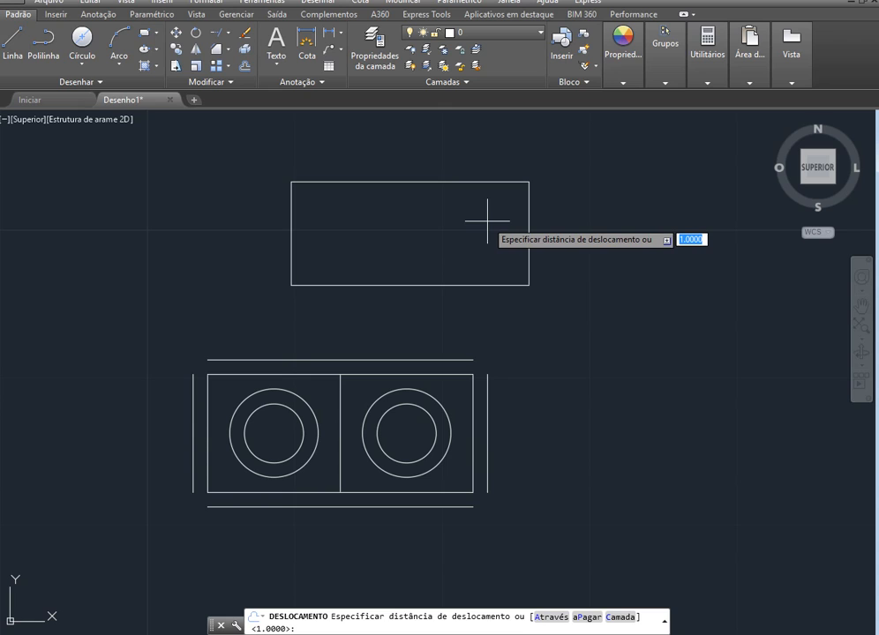
key(Return)
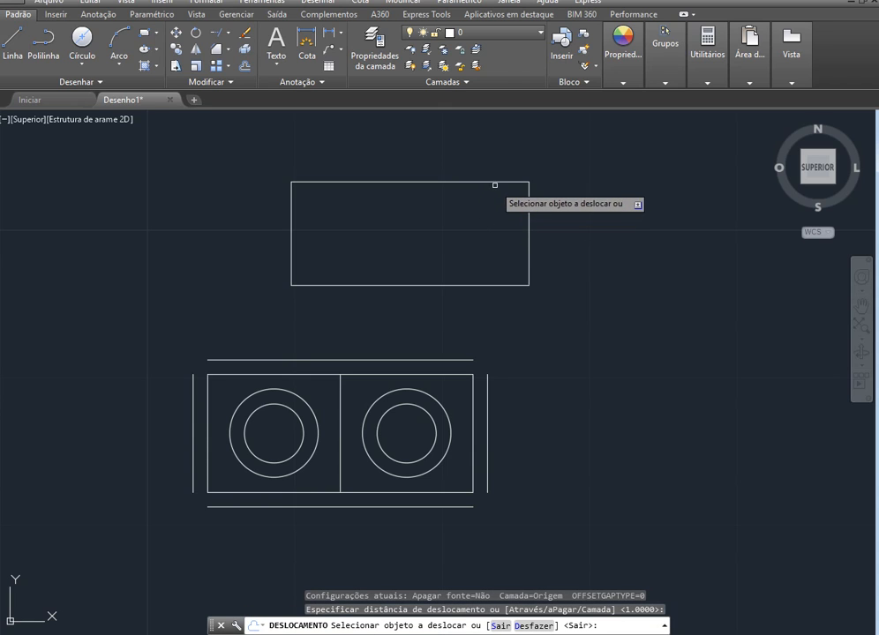
click(496, 183)
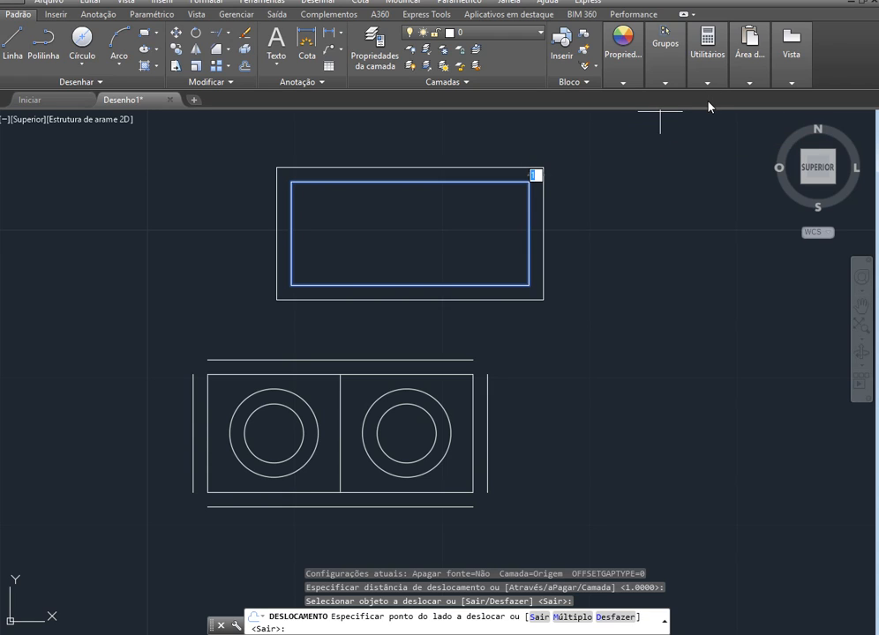
key(Escape)
Step: Delete the rectangle above the plate
click(551, 312)
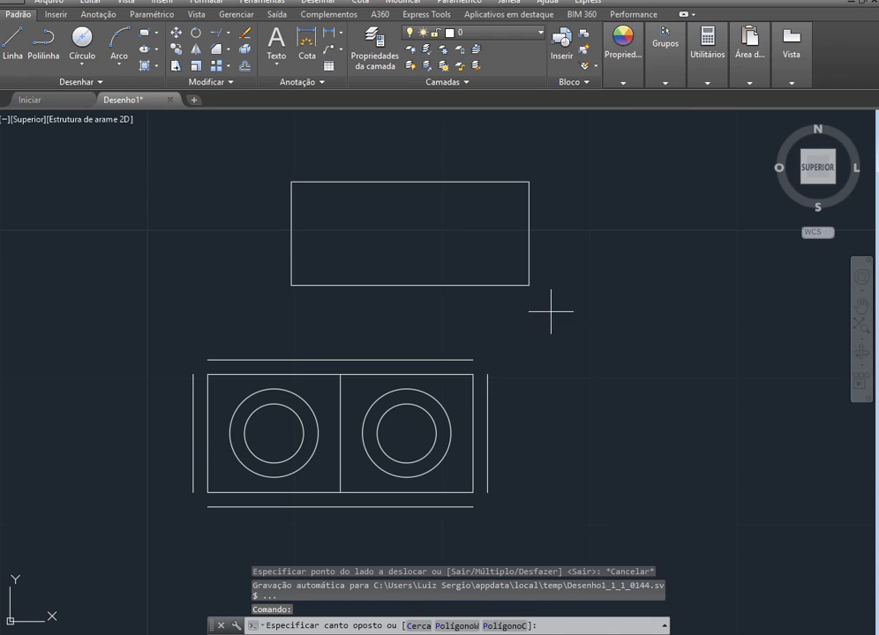
click(252, 160)
key(Delete)
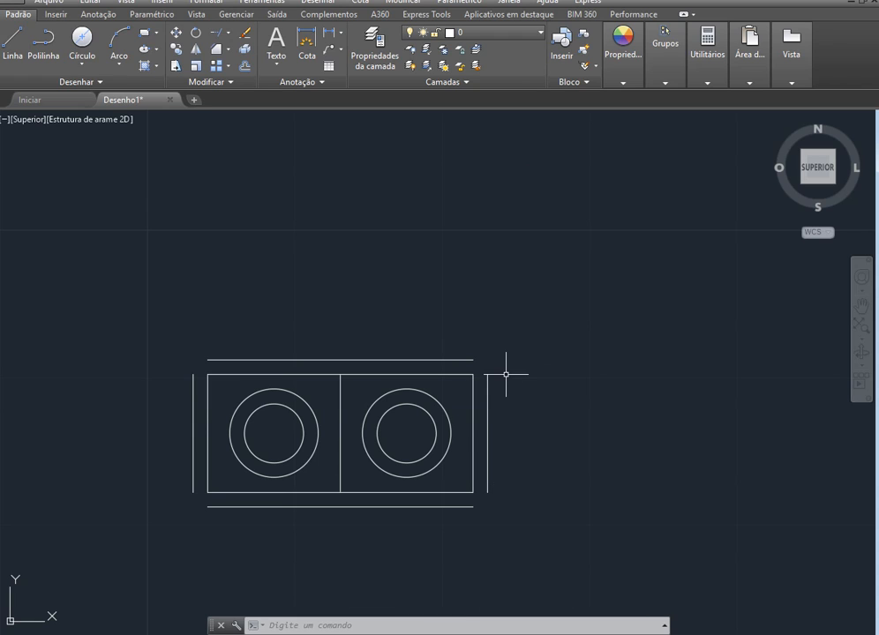
Step: Stretch the upper end of the right offset line 1 unit upward, level with the upper offset line
scroll(495, 343, up, 8)
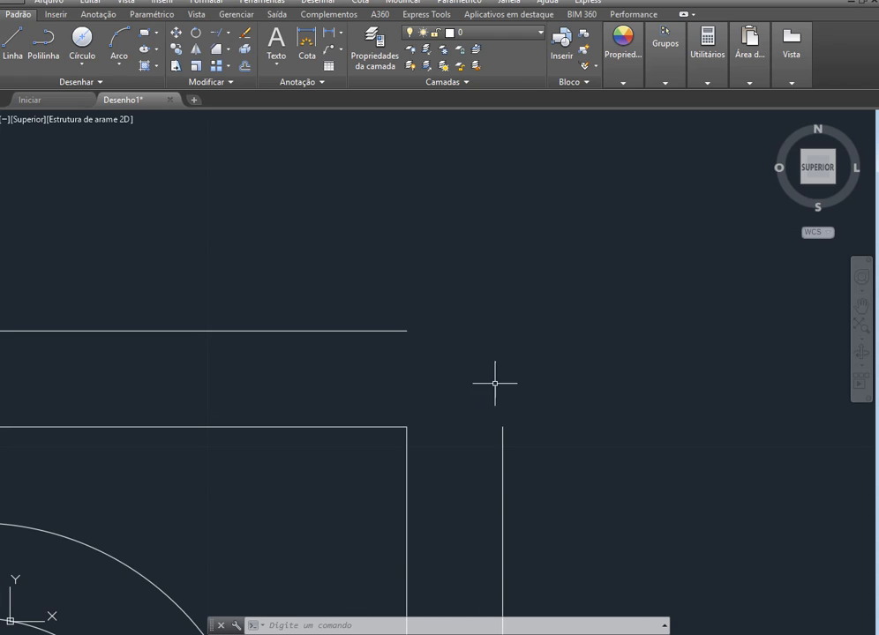
scroll(484, 355, up, 2)
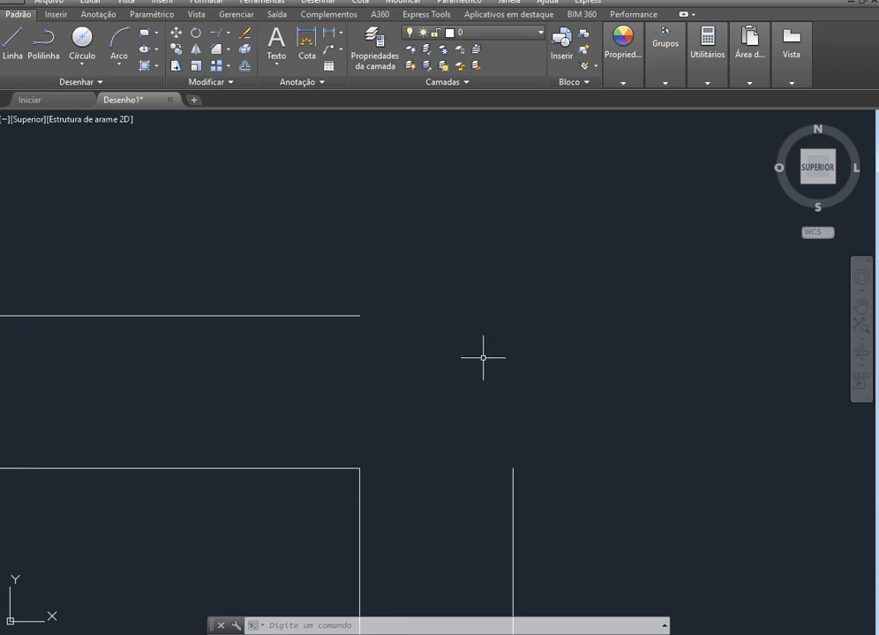
click(512, 469)
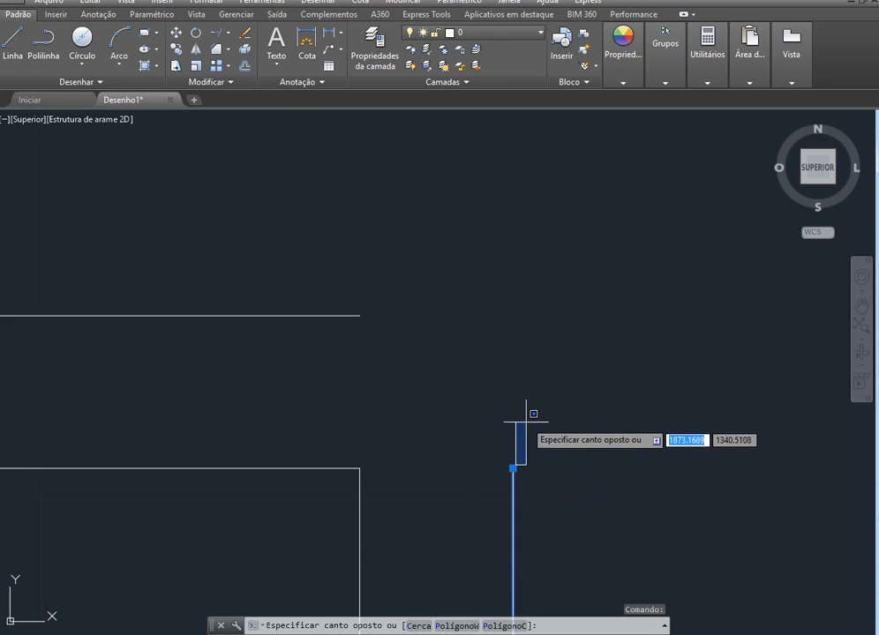
key(Escape)
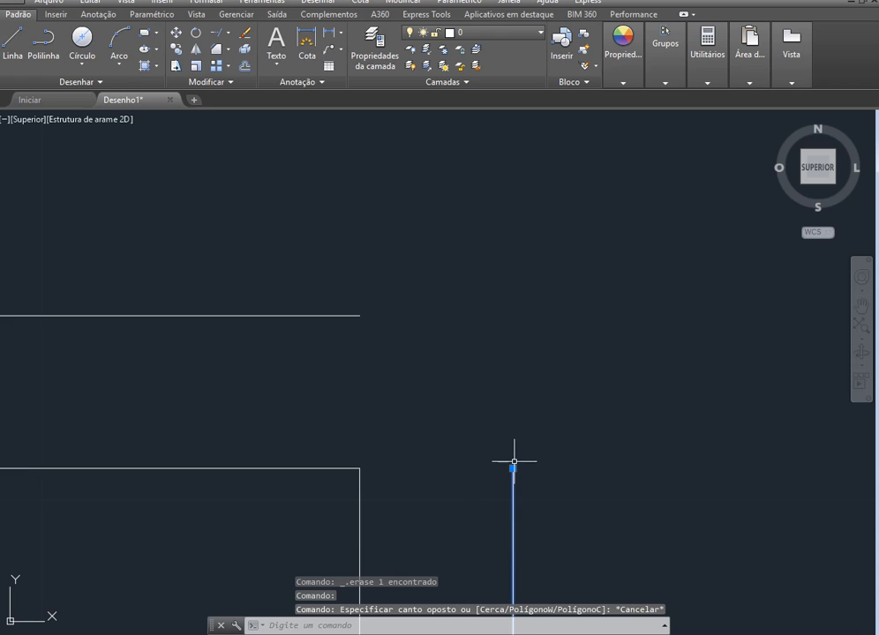
click(512, 468)
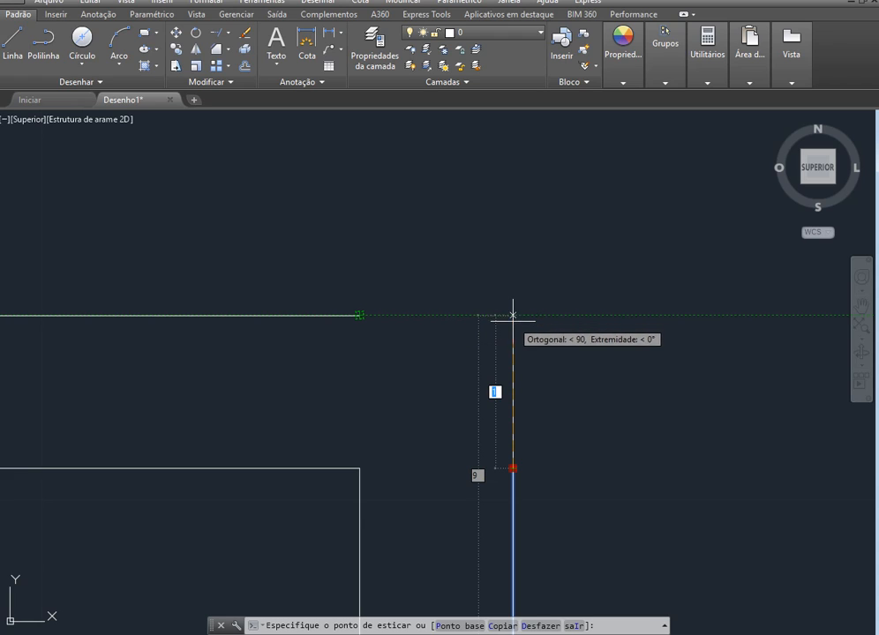
click(513, 315)
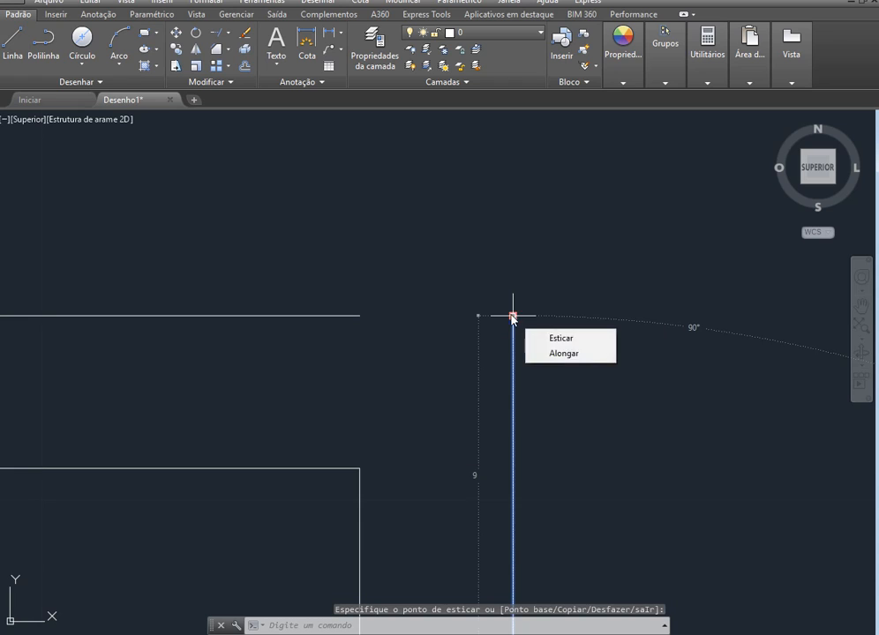
key(Escape)
Step: Stretch the right end of the upper offset line to meet the top of the right offset line
click(352, 314)
click(359, 315)
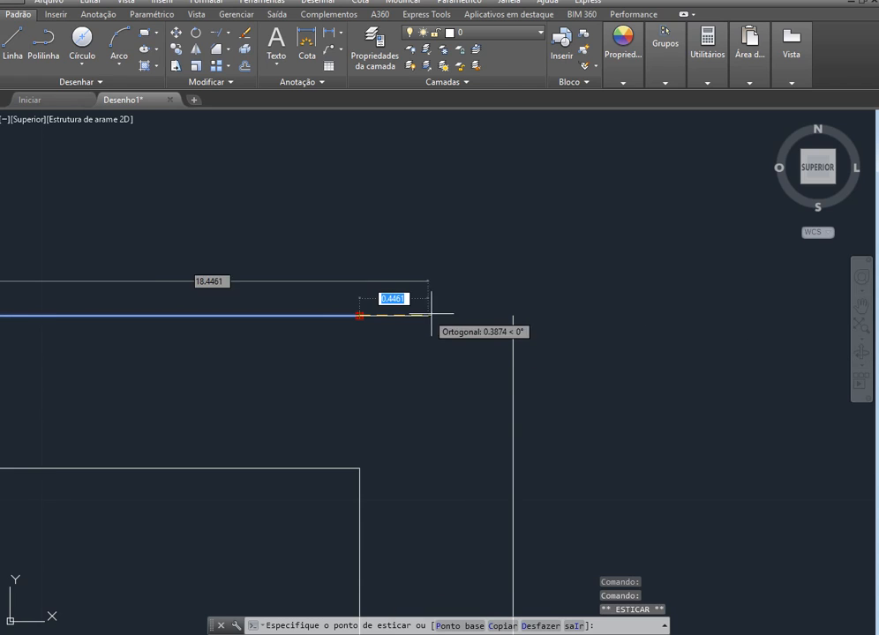
click(513, 315)
key(Escape)
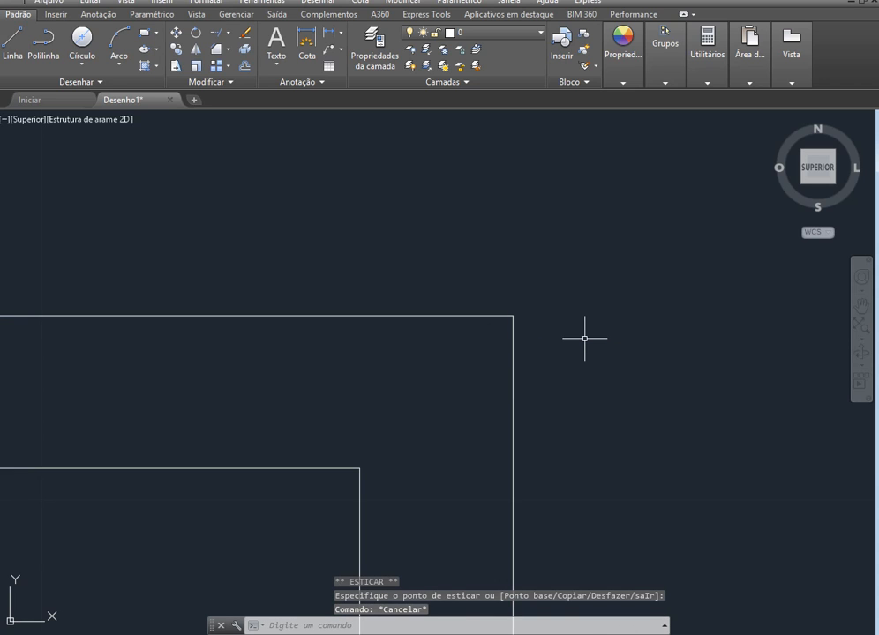
scroll(583, 338, down, 5)
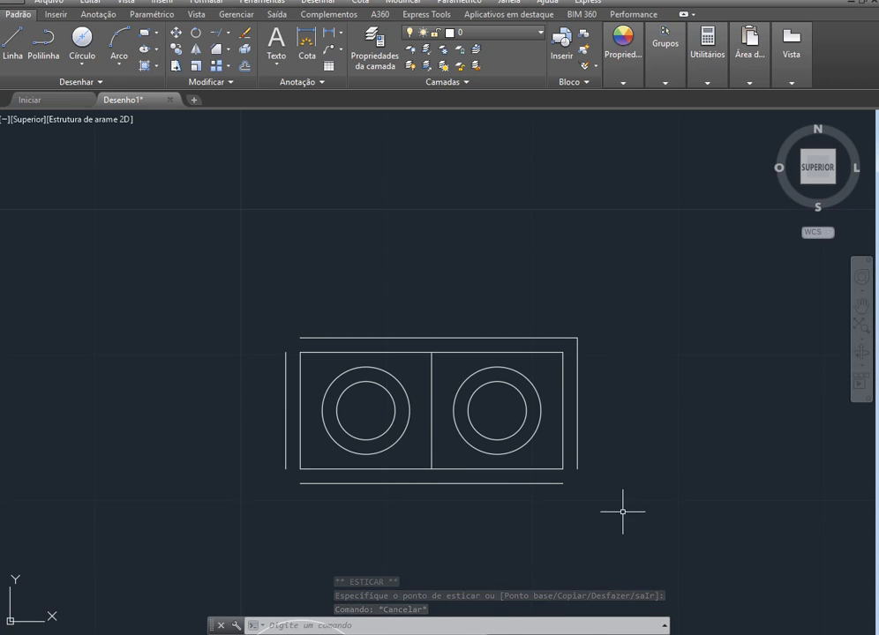
Step: Join the right and lower offset lines into a sharp corner using Fillet with radius 0
scroll(622, 511, up, 2)
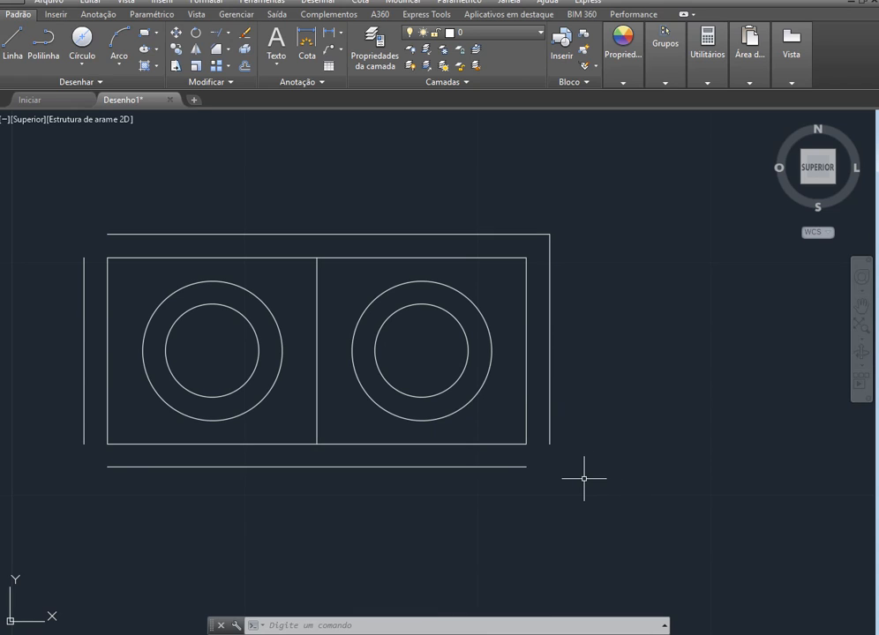
scroll(563, 353, up, 8)
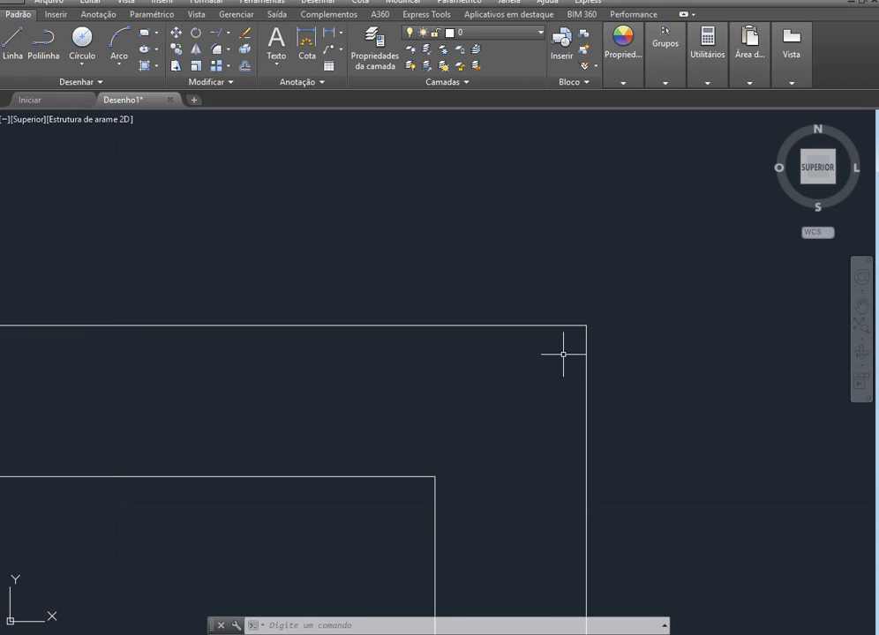
scroll(565, 357, down, 6)
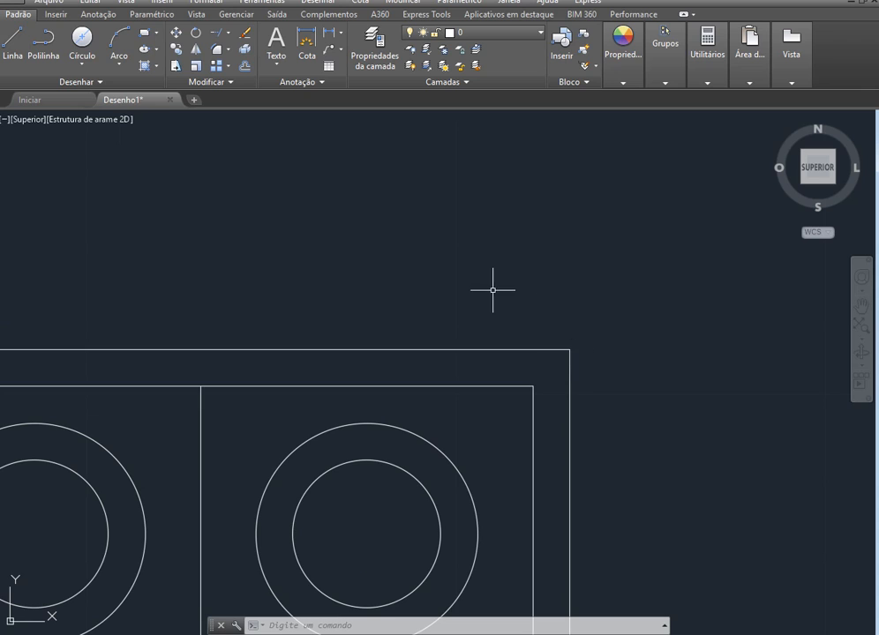
scroll(490, 284, down, 4)
scroll(519, 439, up, 4)
scroll(518, 474, up, 2)
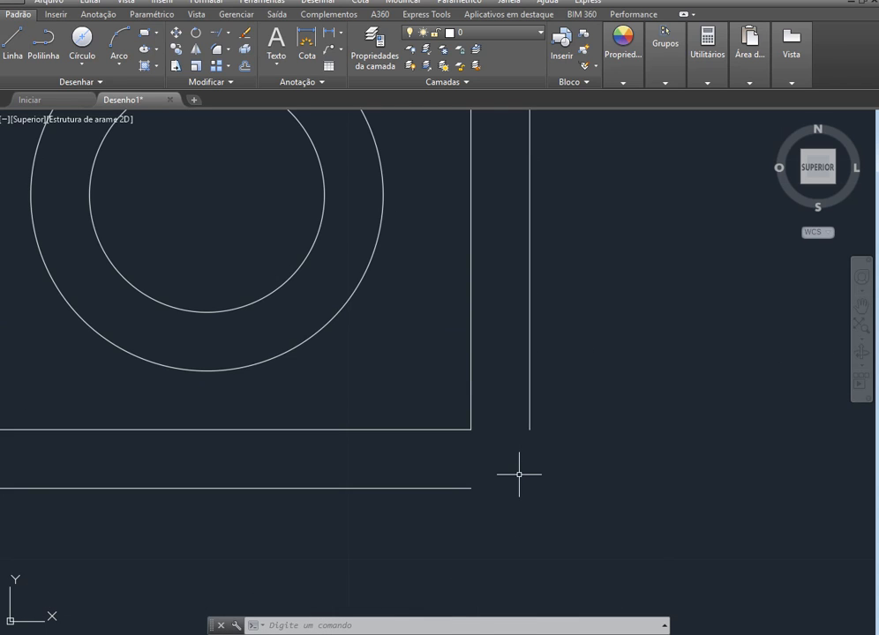
scroll(519, 474, up, 2)
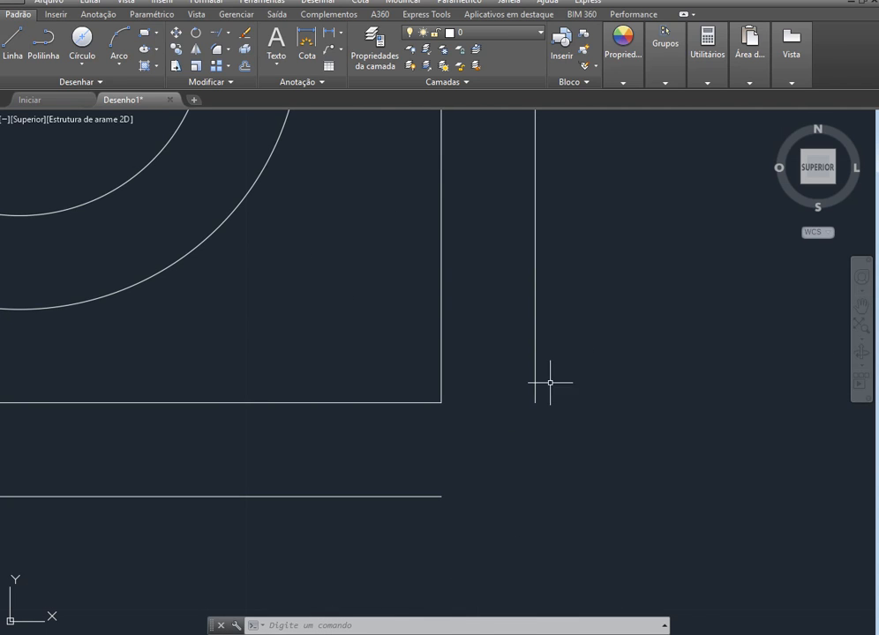
click(217, 52)
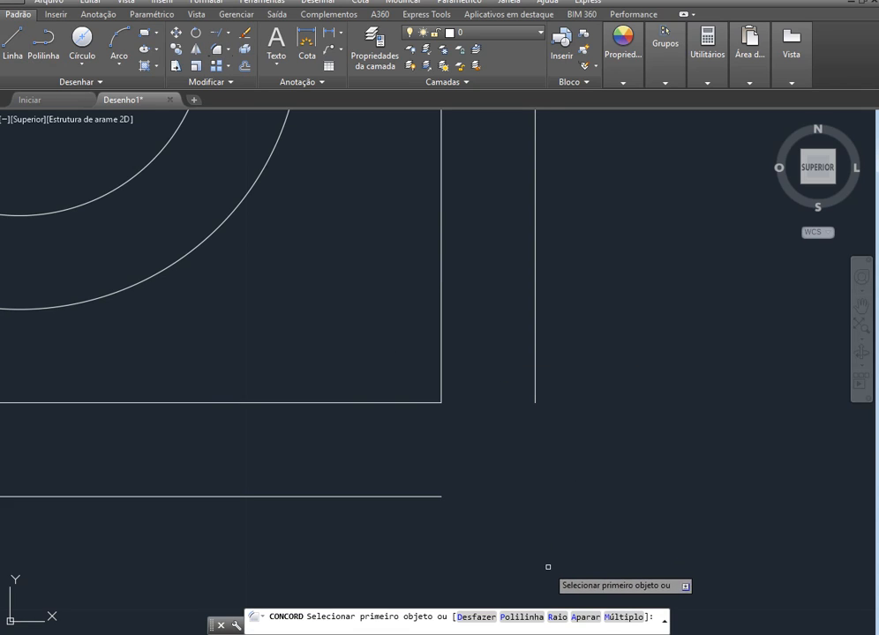
click(556, 617)
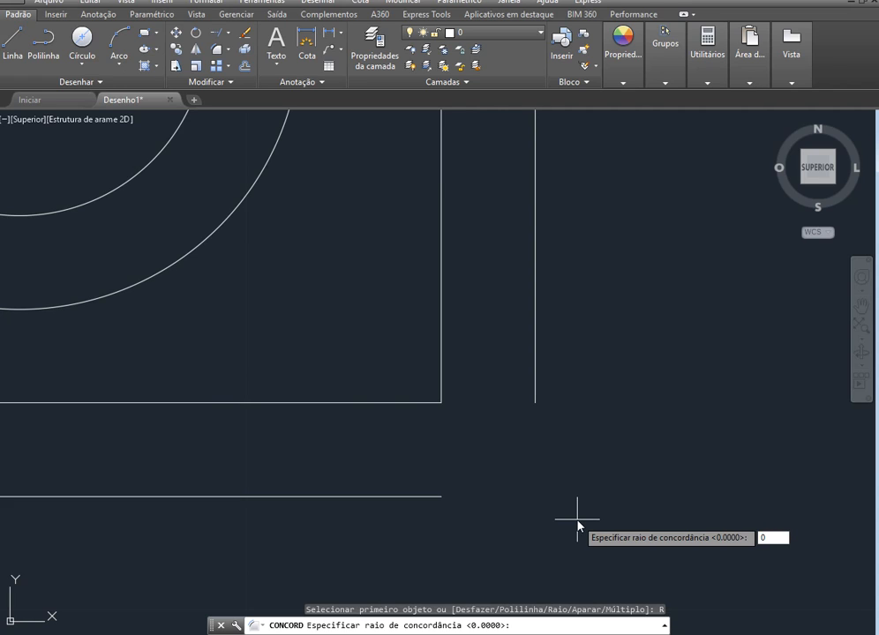
key(Return)
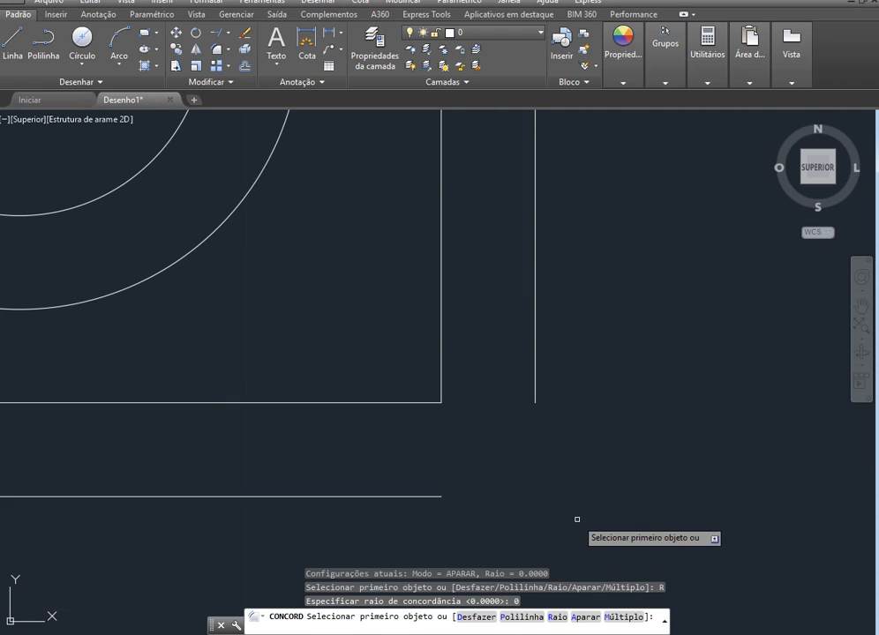
click(536, 371)
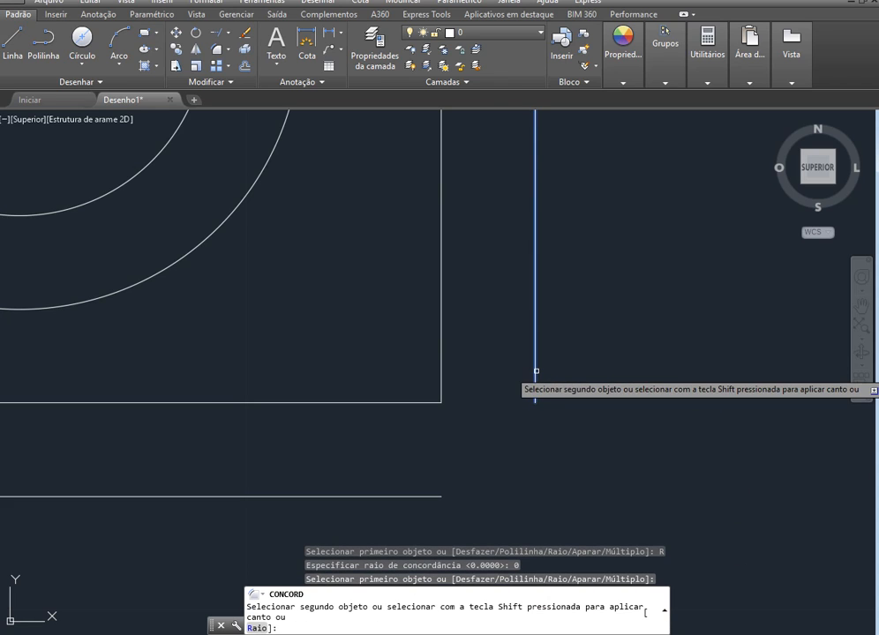
click(421, 496)
key(Escape)
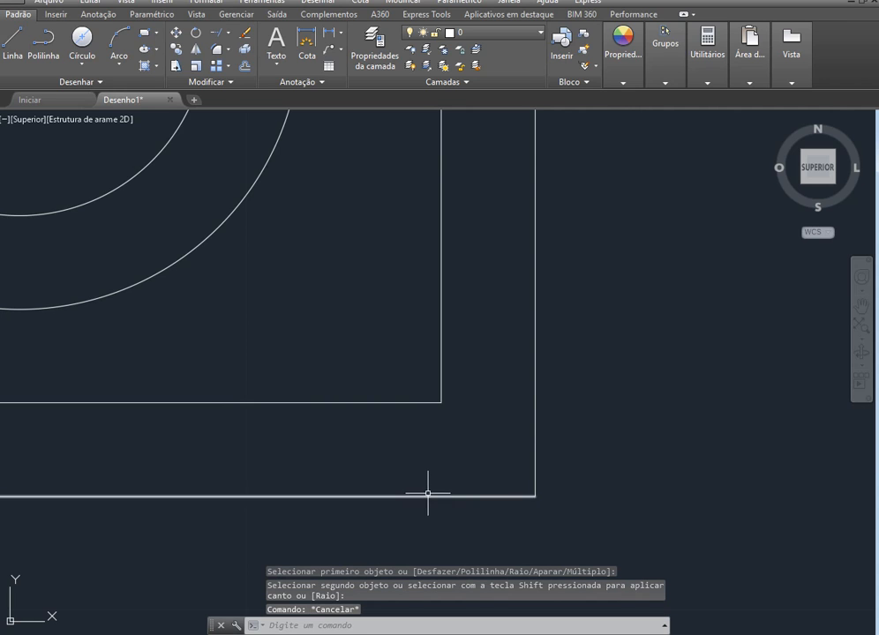
Step: Fillet the lower and left offset lines with radius 0 so they meet in a sharp corner
scroll(776, 432, down, 5)
scroll(456, 434, up, 5)
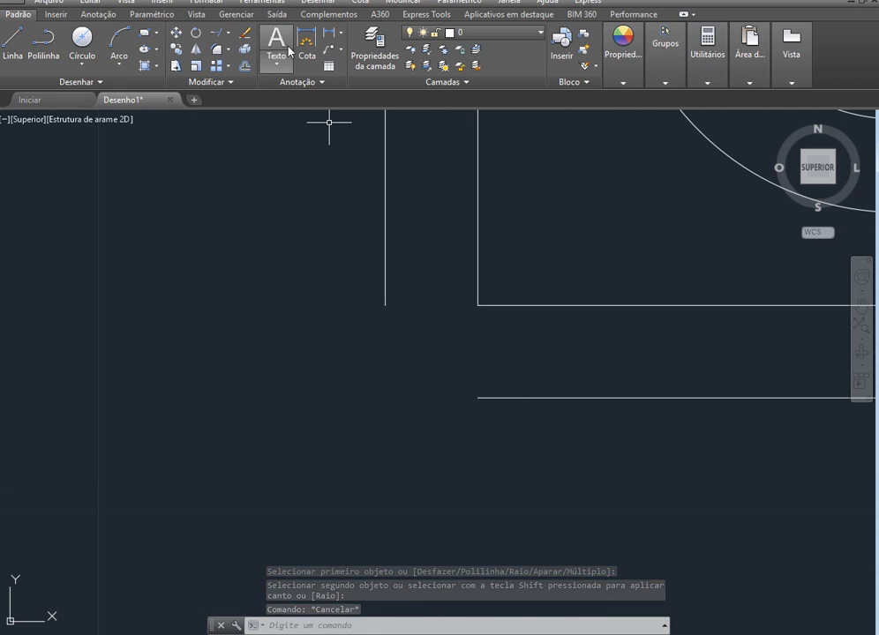
key(space)
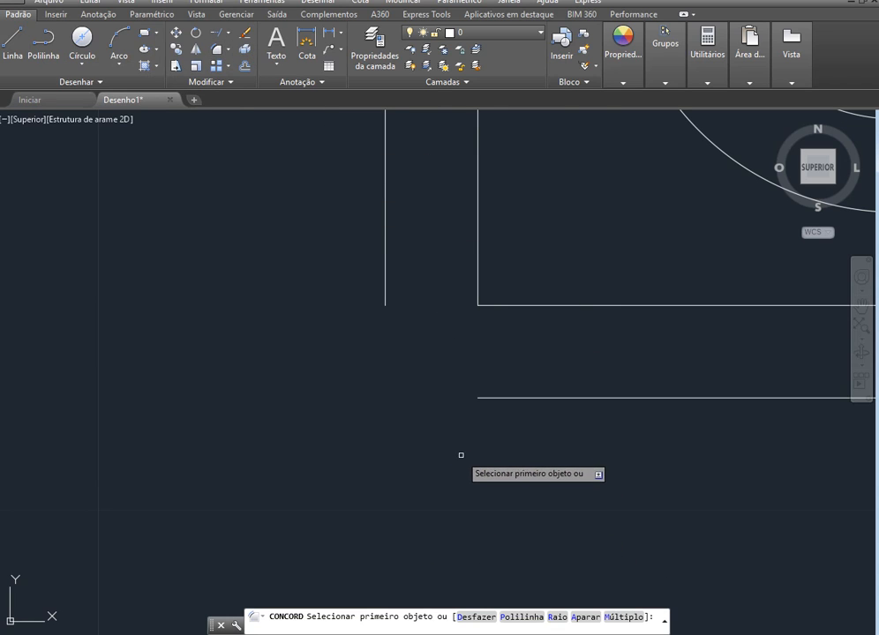
click(555, 617)
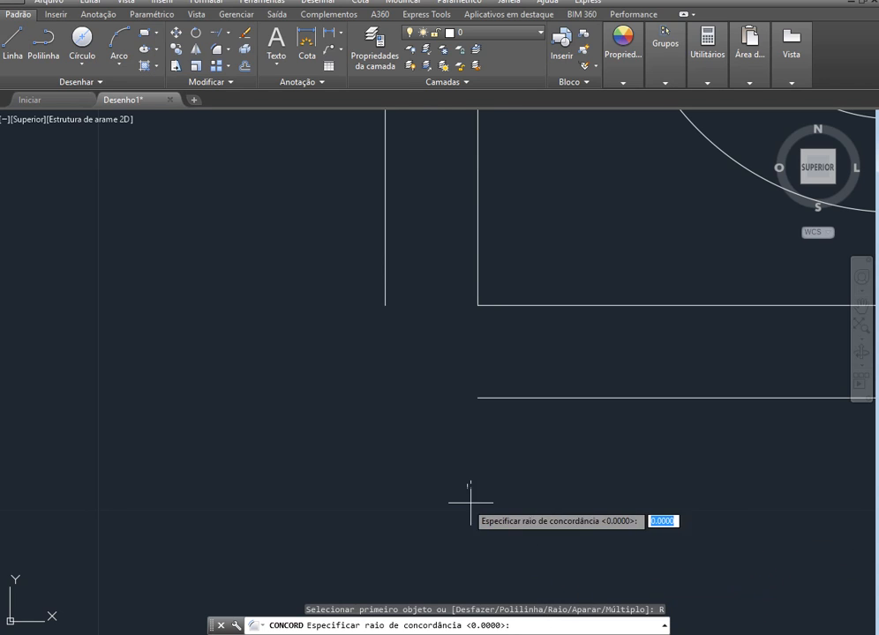
key(Return)
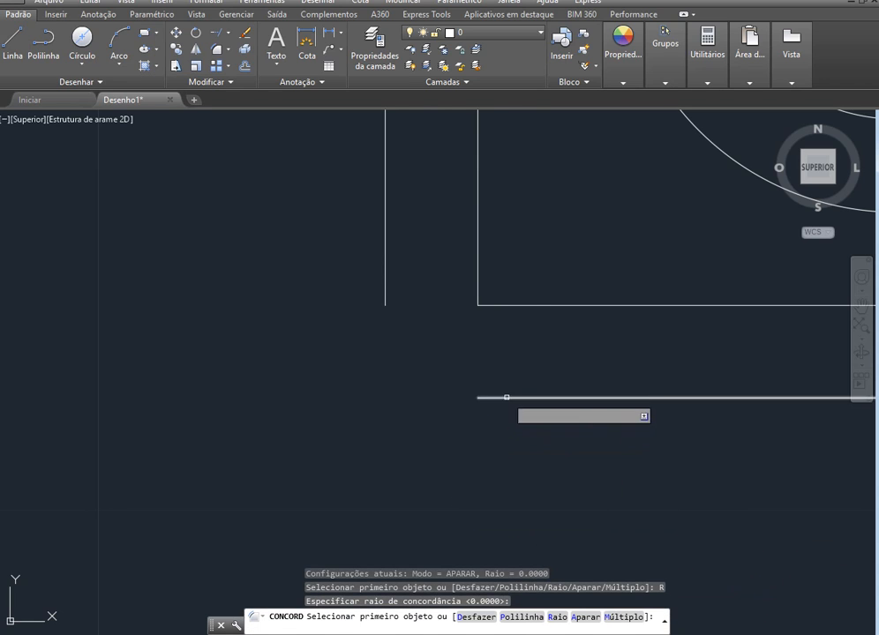
click(506, 398)
click(384, 266)
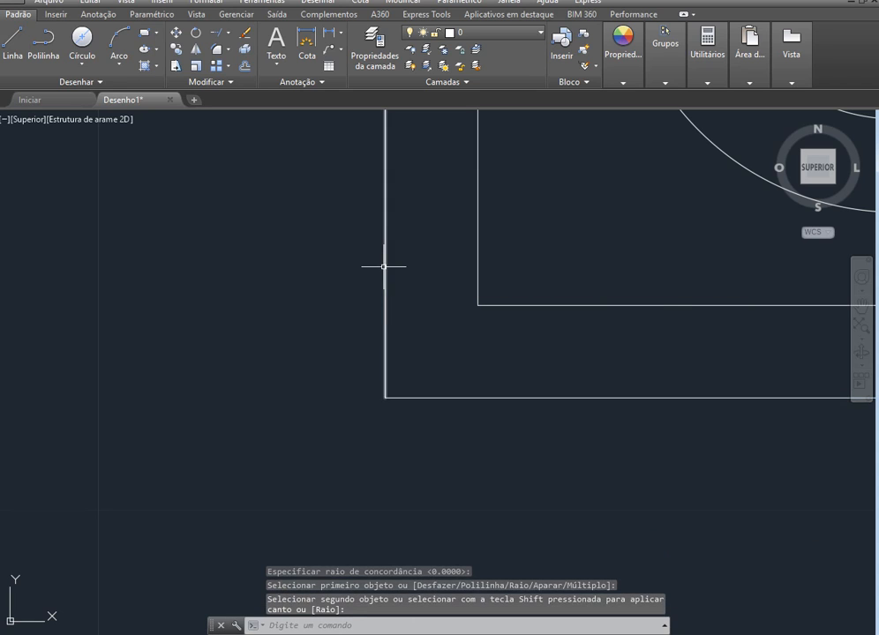
key(Escape)
Step: Start a chamfer with first distance 0 and pick the second distance between points on the upper and left offset lines
scroll(341, 488, down, 3)
scroll(315, 224, up, 5)
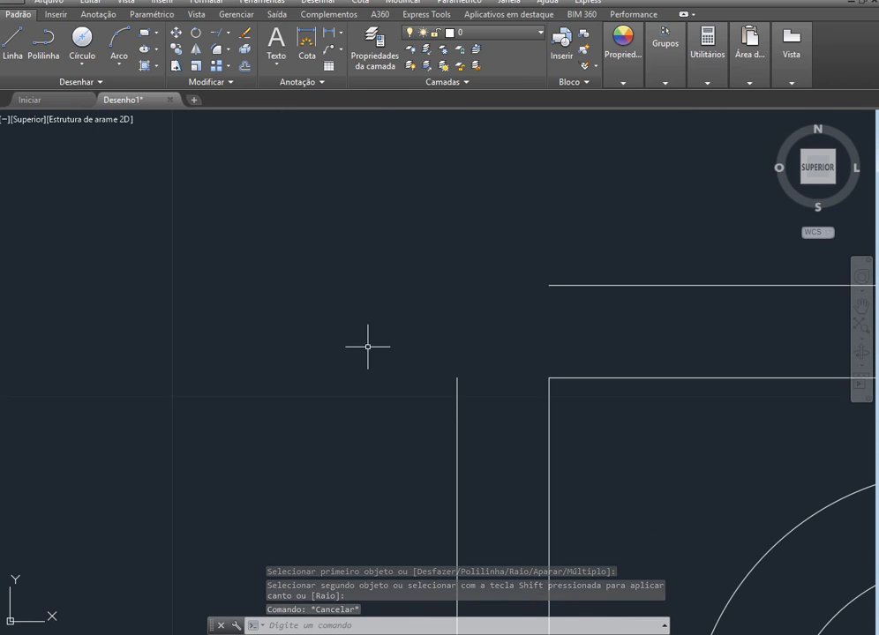
click(229, 51)
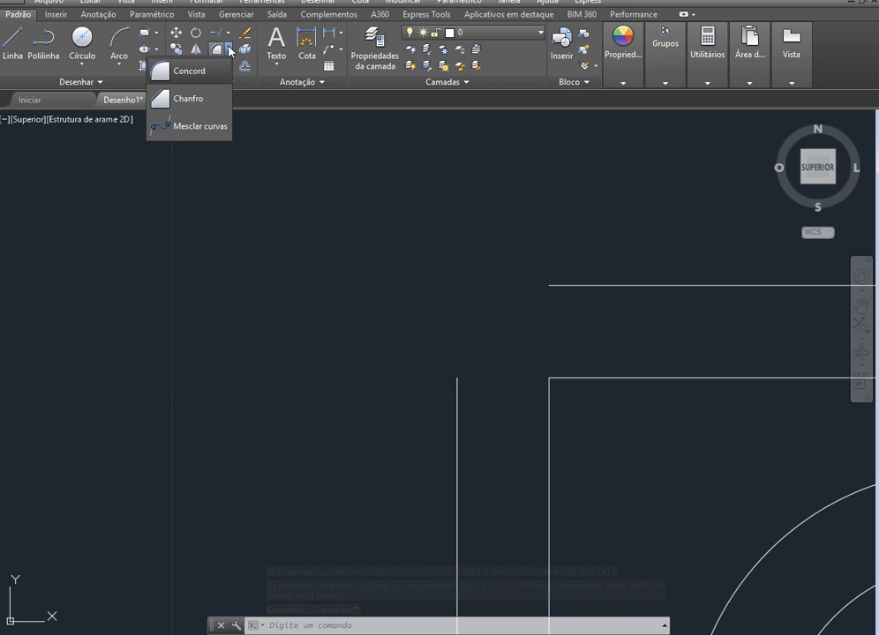
click(208, 98)
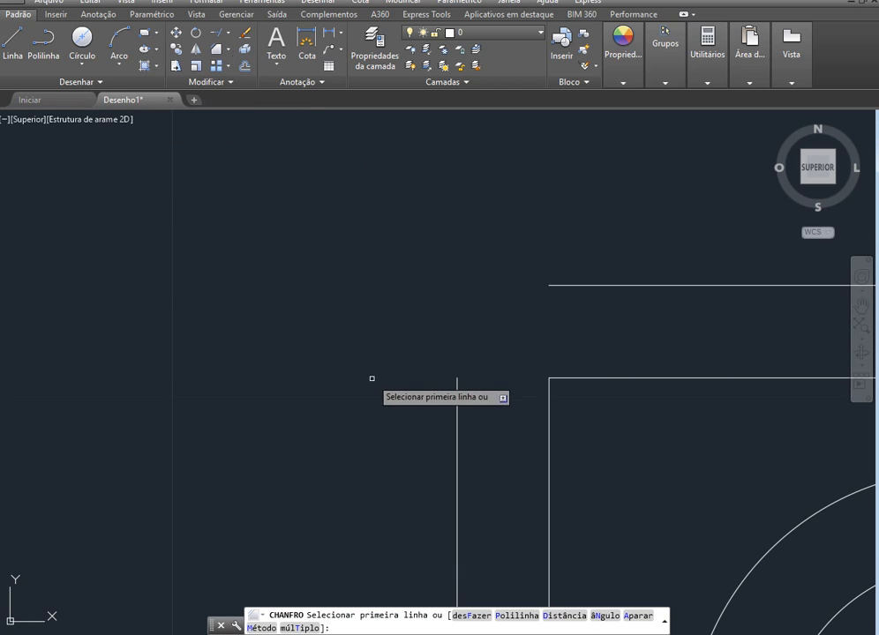
click(561, 616)
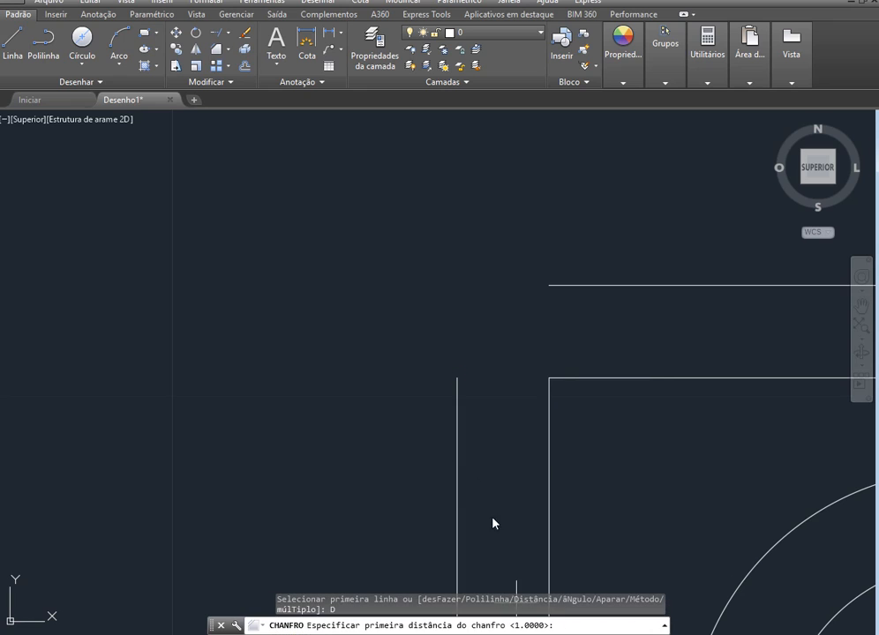
text(0)
key(Return)
click(593, 284)
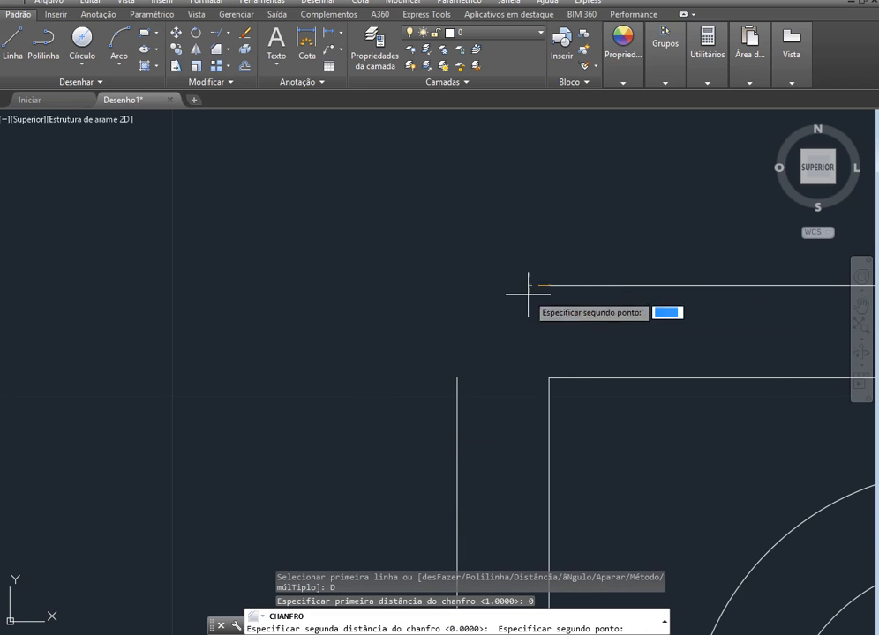
click(455, 377)
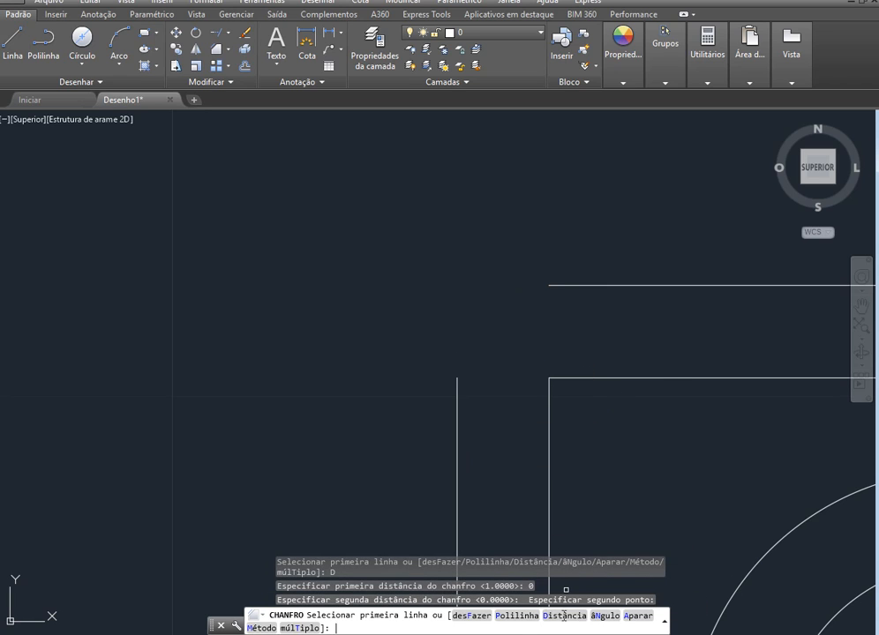
Step: Try chamfering the upper and left offset lines with both distances reset to 0, and undo the chamfer
text(D)
key(Return)
text(0)
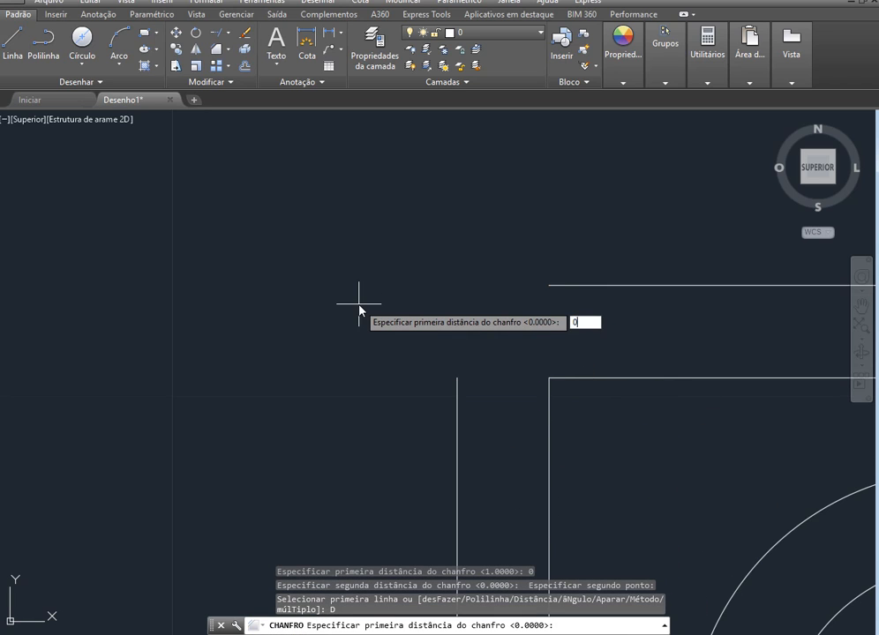
key(Return)
text(0)
key(Return)
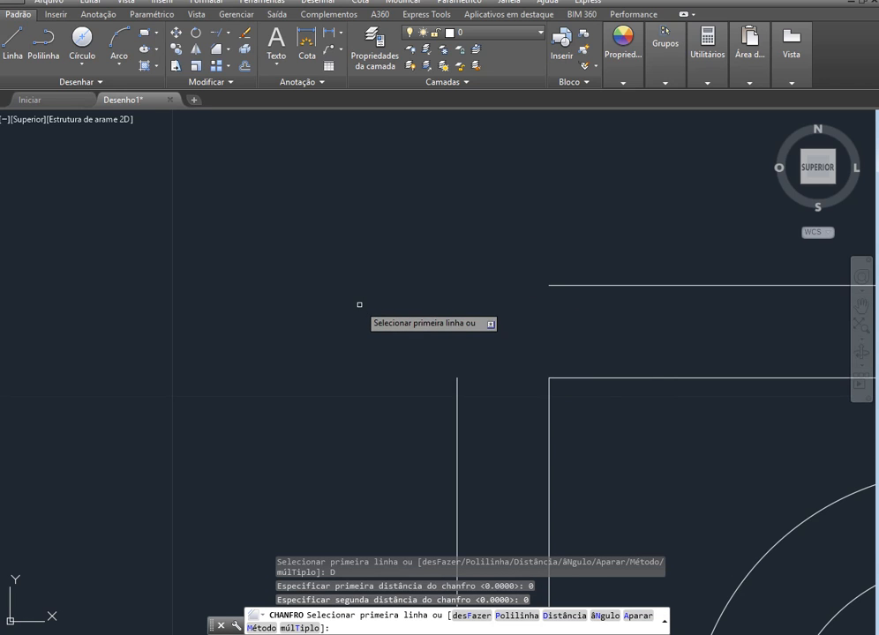
click(639, 285)
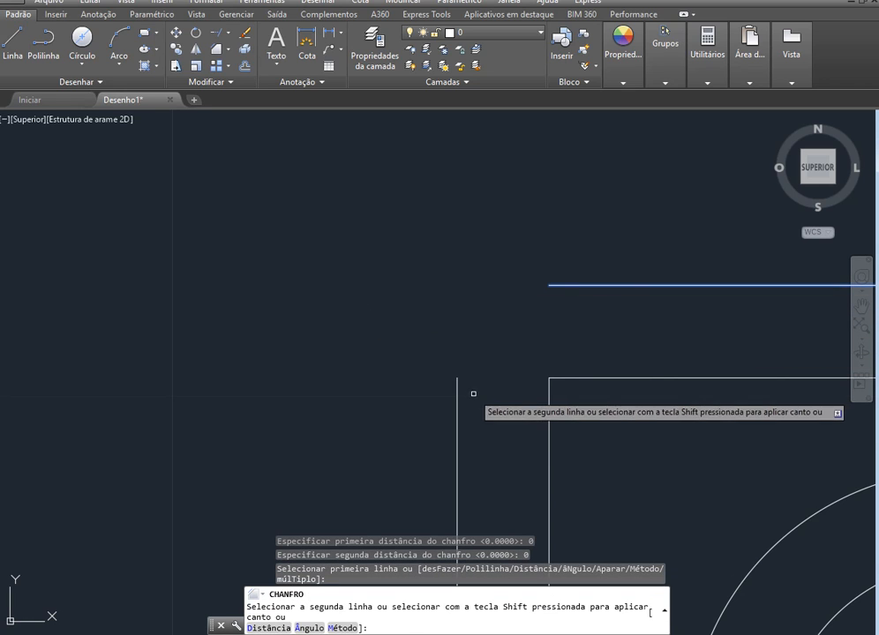
click(459, 384)
key(Escape)
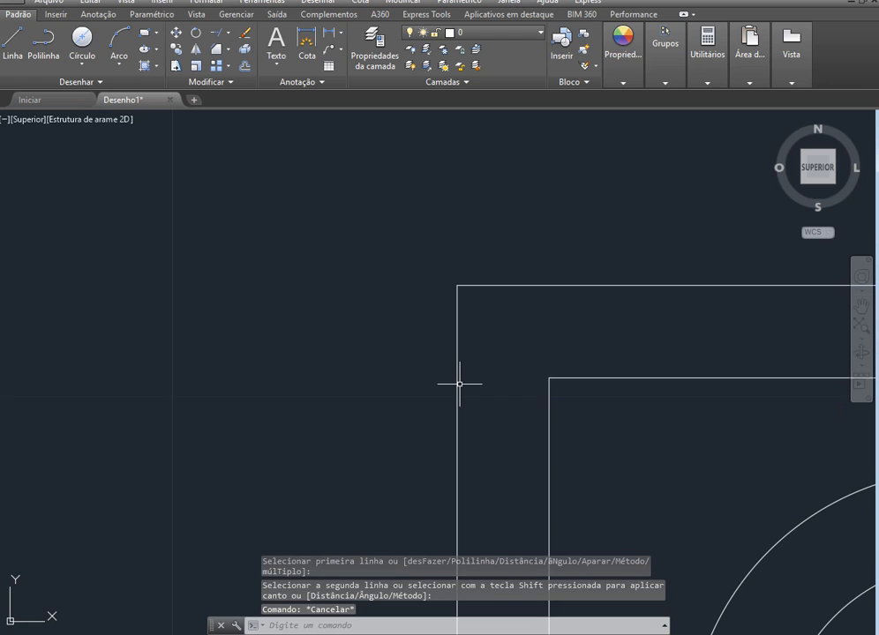
key(ctrl+z)
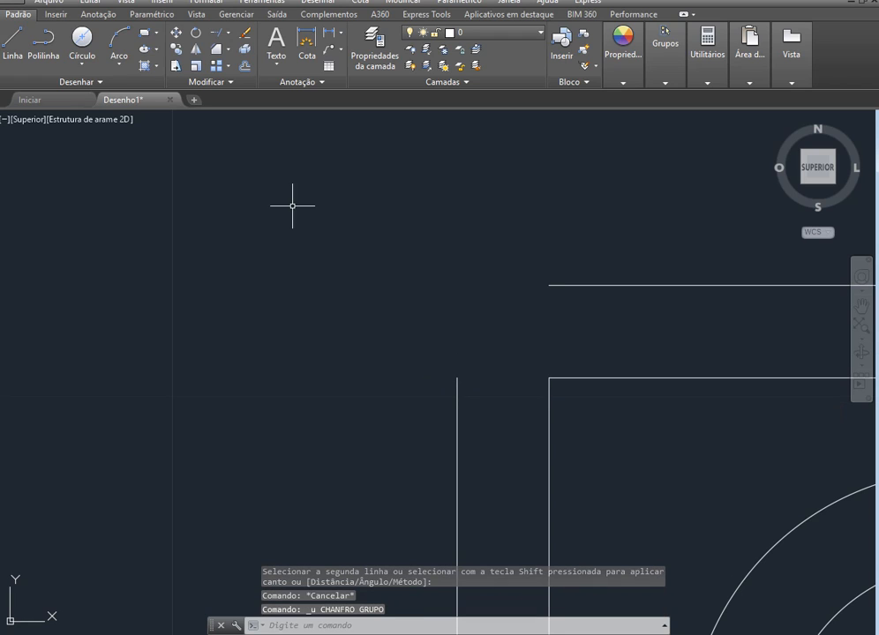
Step: Chamfer the upper and left offset lines with both distances 0 to close the upper-left corner
click(223, 53)
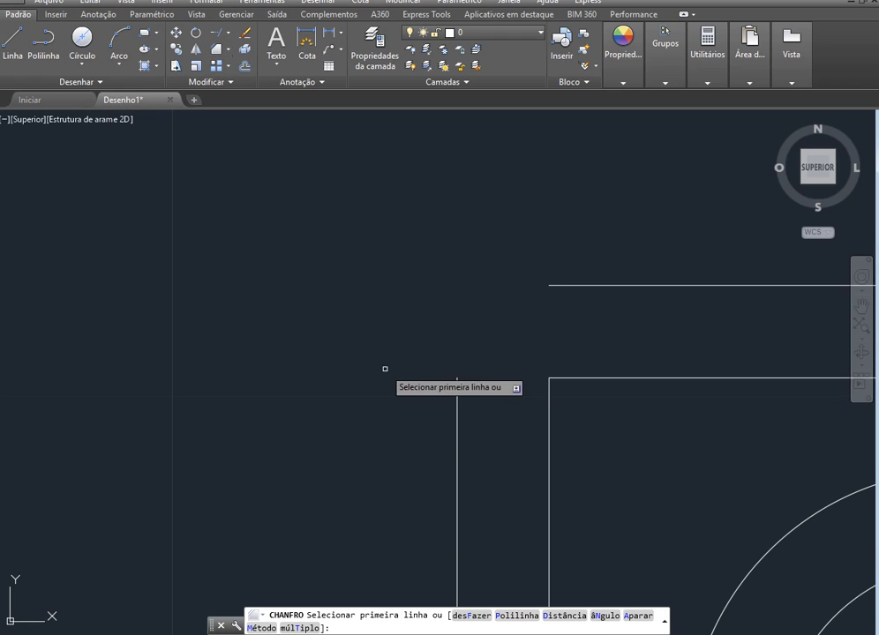
click(561, 617)
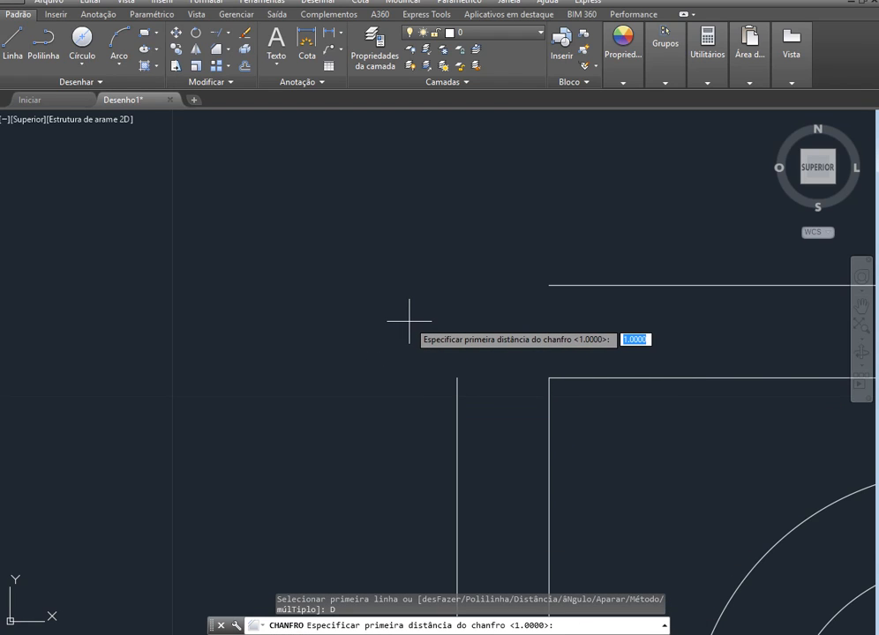
text(0)
key(Return)
key(Return)
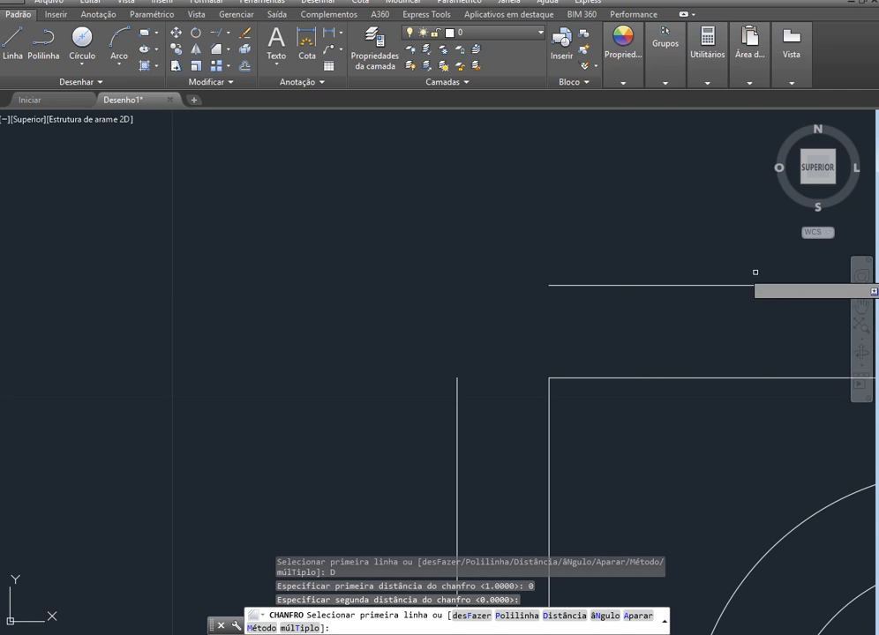
click(645, 285)
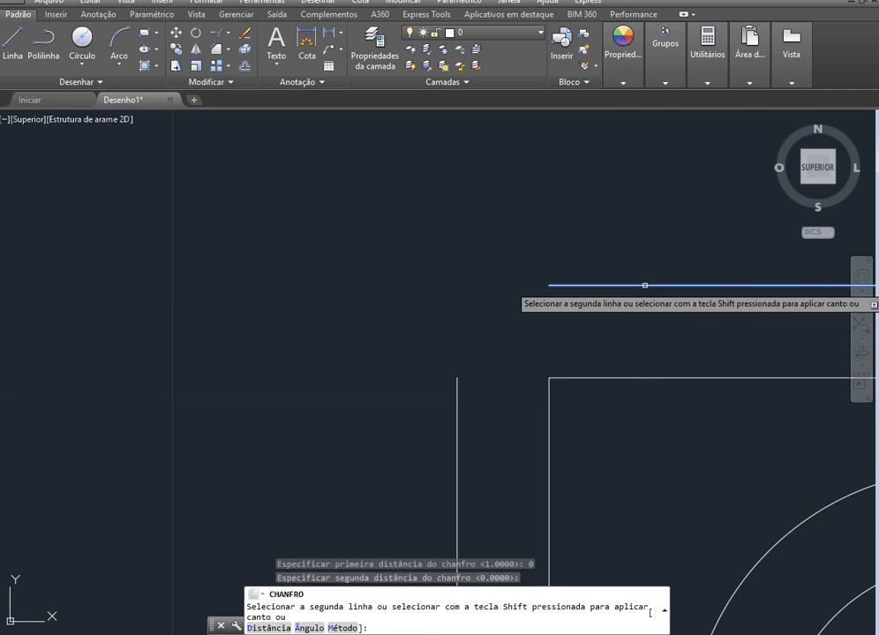
click(457, 402)
scroll(378, 316, down, 5)
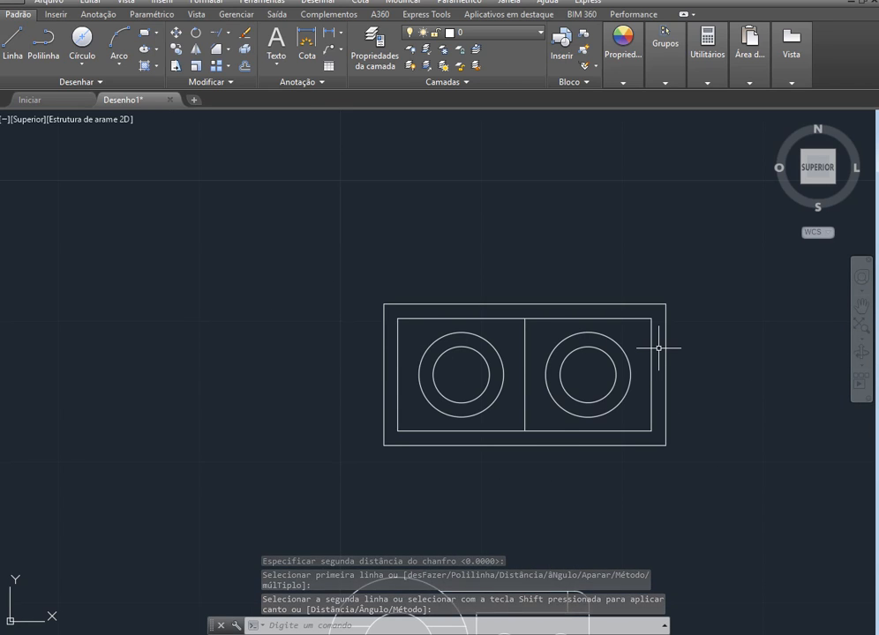
scroll(660, 349, up, 2)
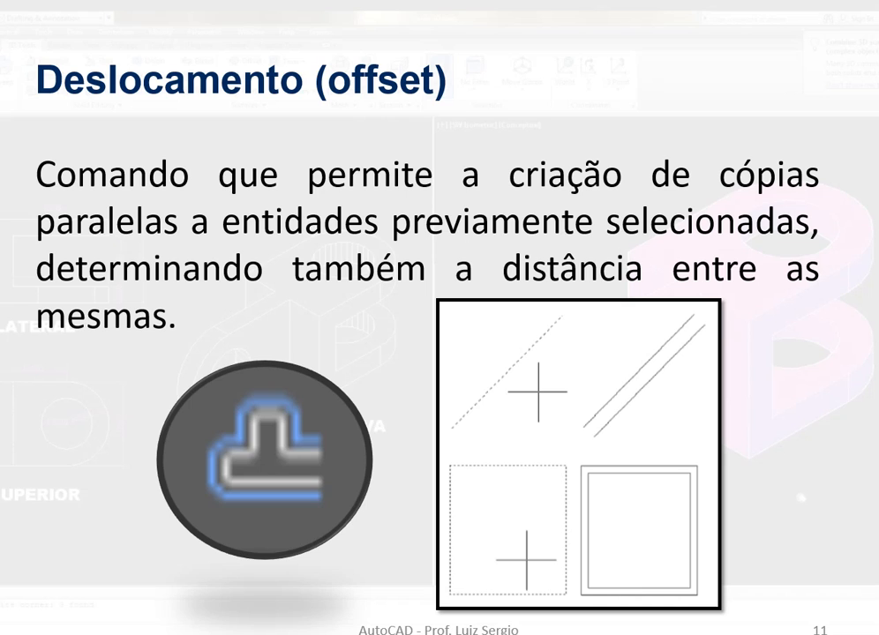
Step: In the PowerPoint slide show, advance to the exercise 1 slide and activate the pen for annotations
key(Right)
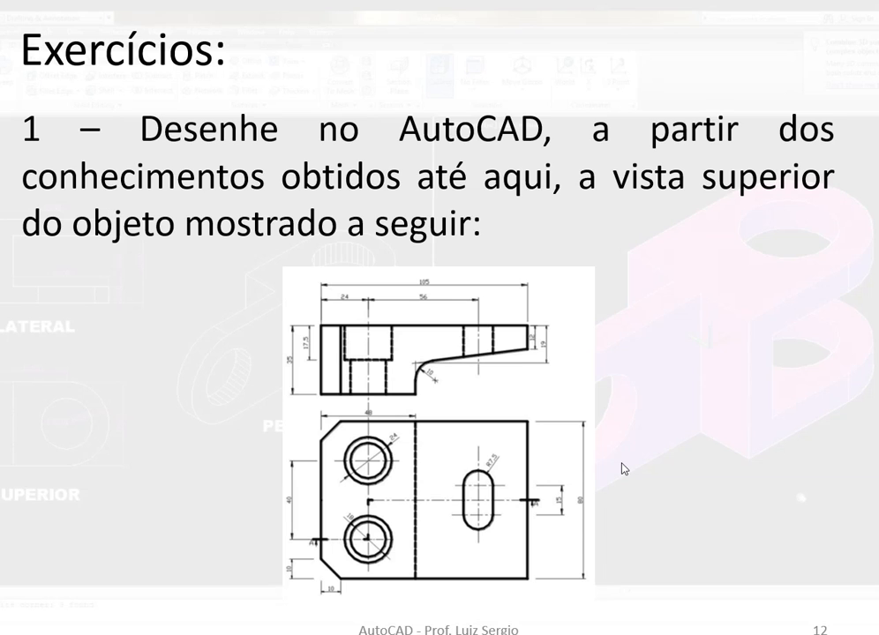
click(60, 626)
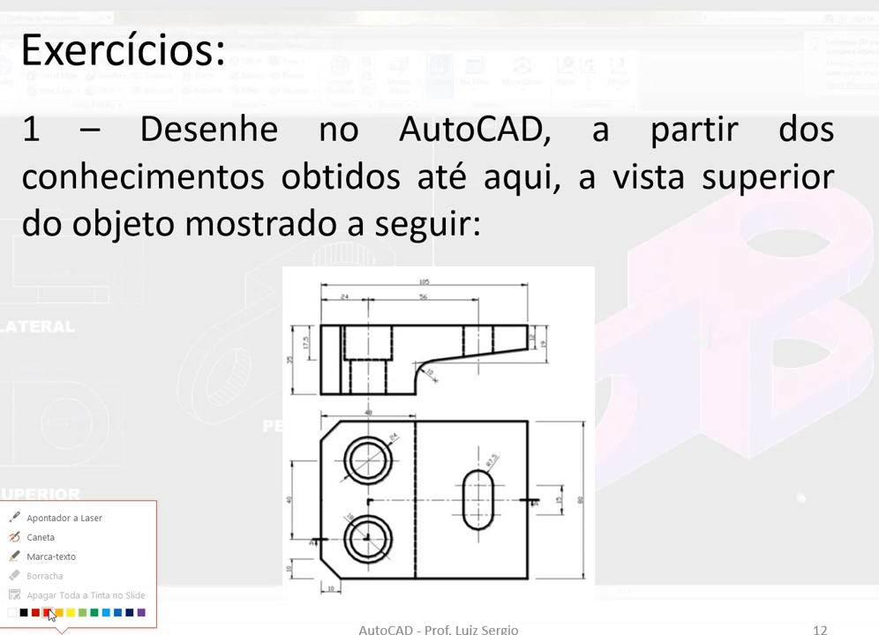
click(43, 538)
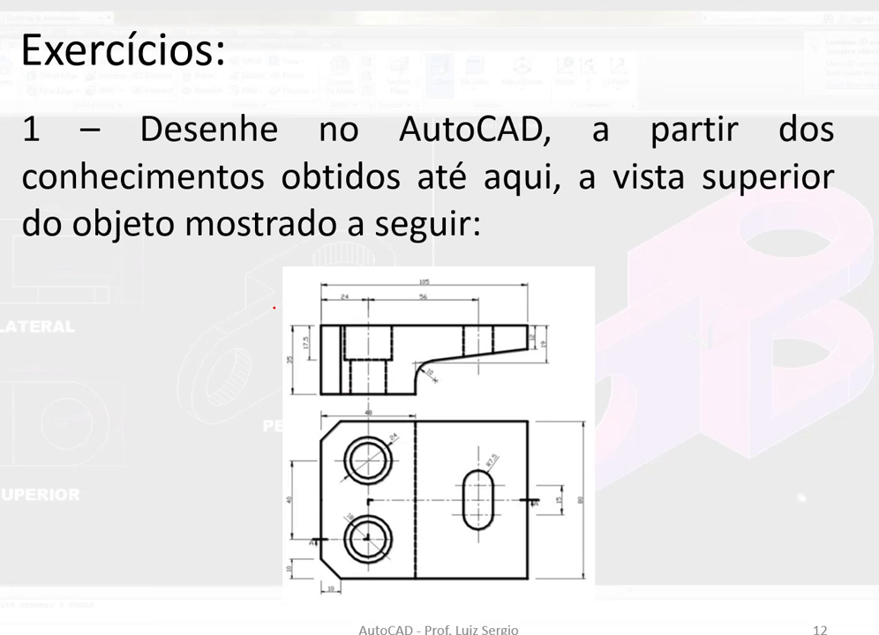
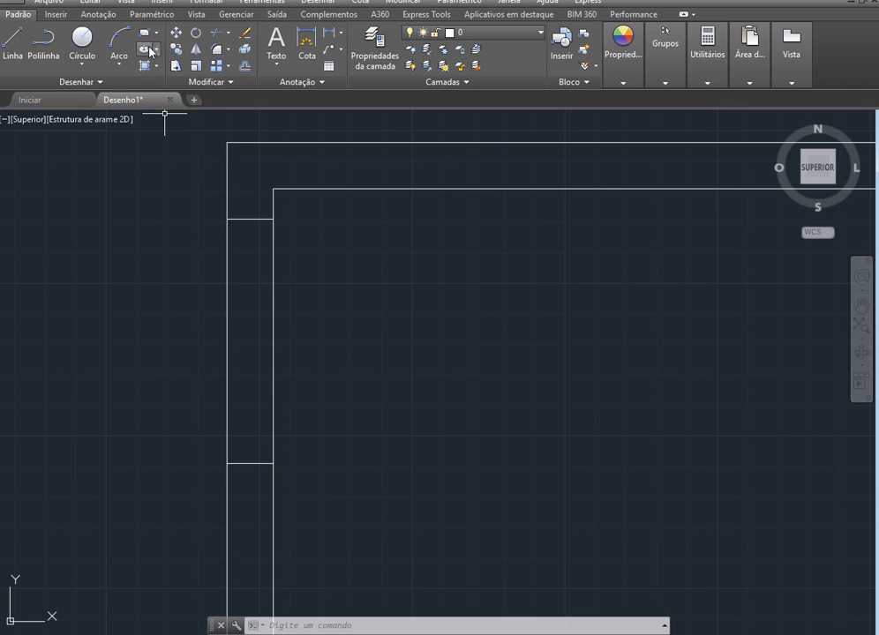
Step: Trim both left wall lines between the two short cross lines to open the entrance doorway
click(216, 38)
key(Return)
click(347, 384)
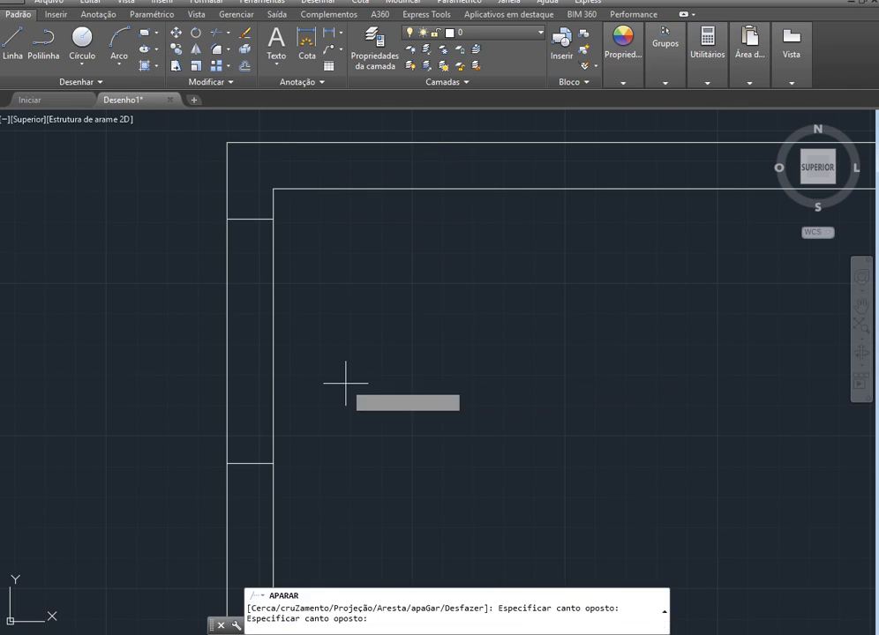
click(212, 340)
key(Escape)
scroll(276, 298, down, 4)
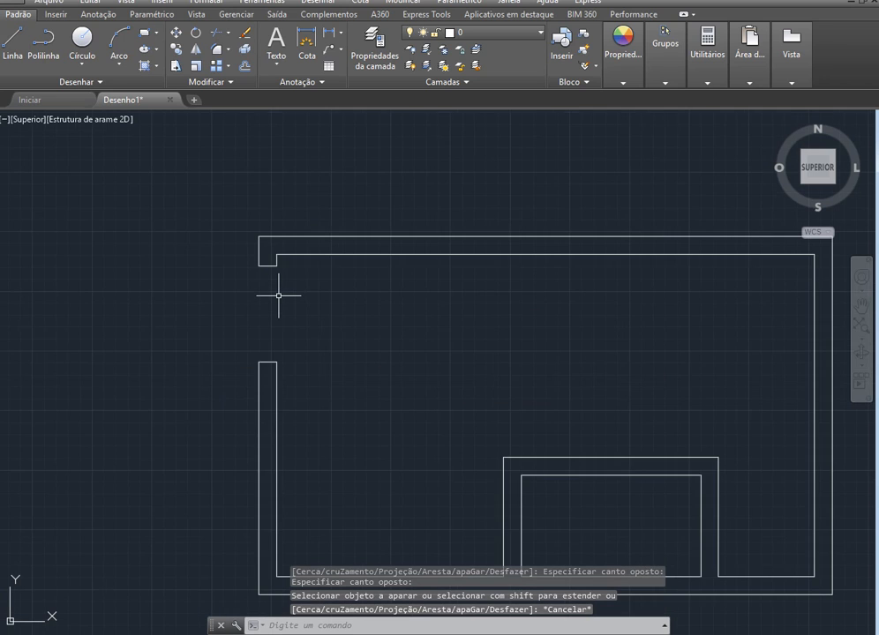
Step: Draw a line from the bathroom's inner upper-left corner 10 units to the right, continuing perpendicularly up to the outer wall line
scroll(495, 408, up, 4)
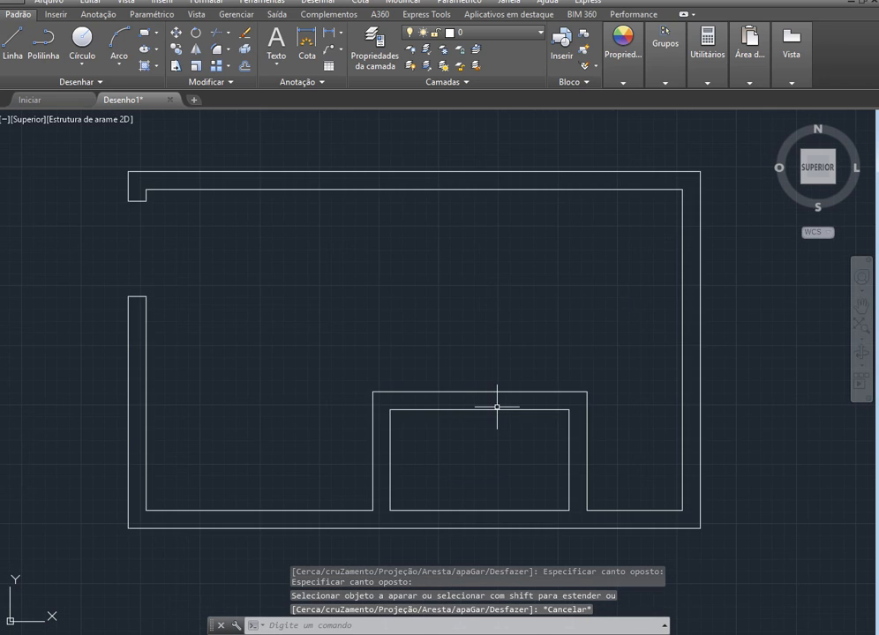
scroll(481, 406, up, 2)
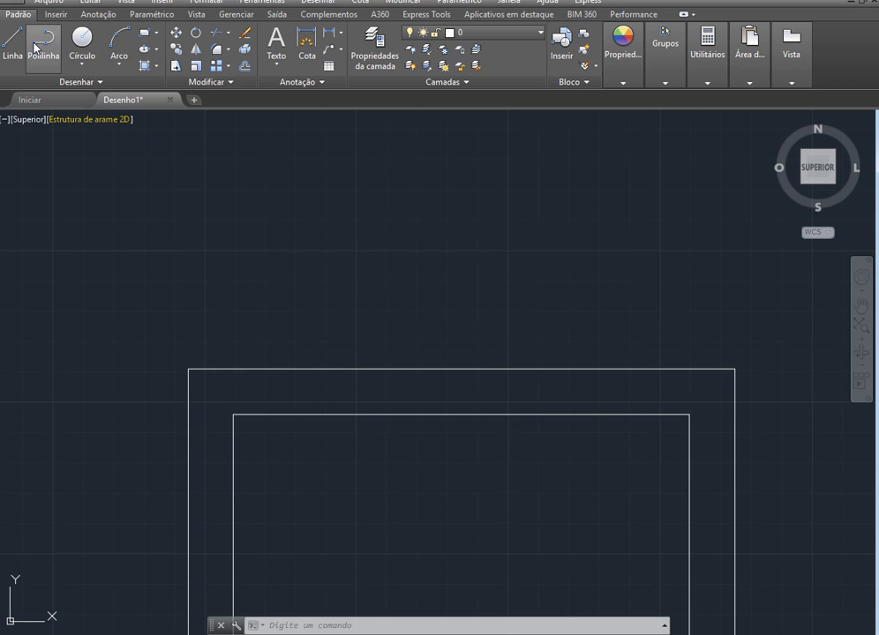
click(13, 39)
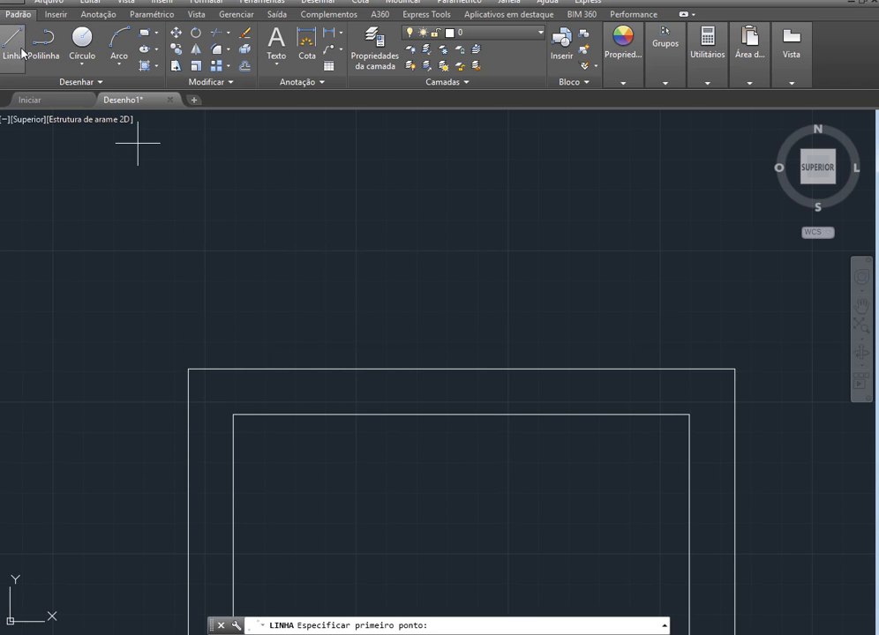
click(233, 414)
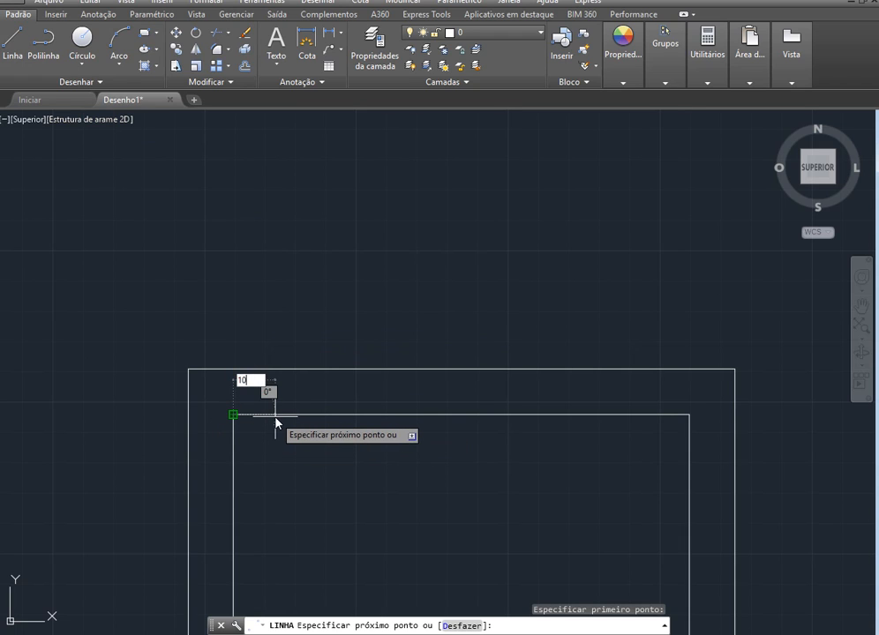
text(10)
key(Return)
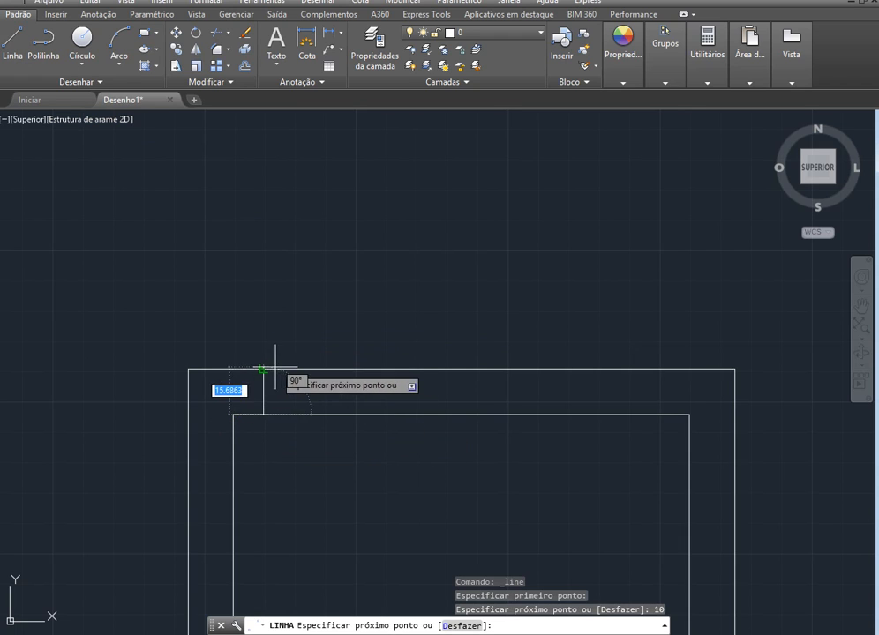
click(263, 369)
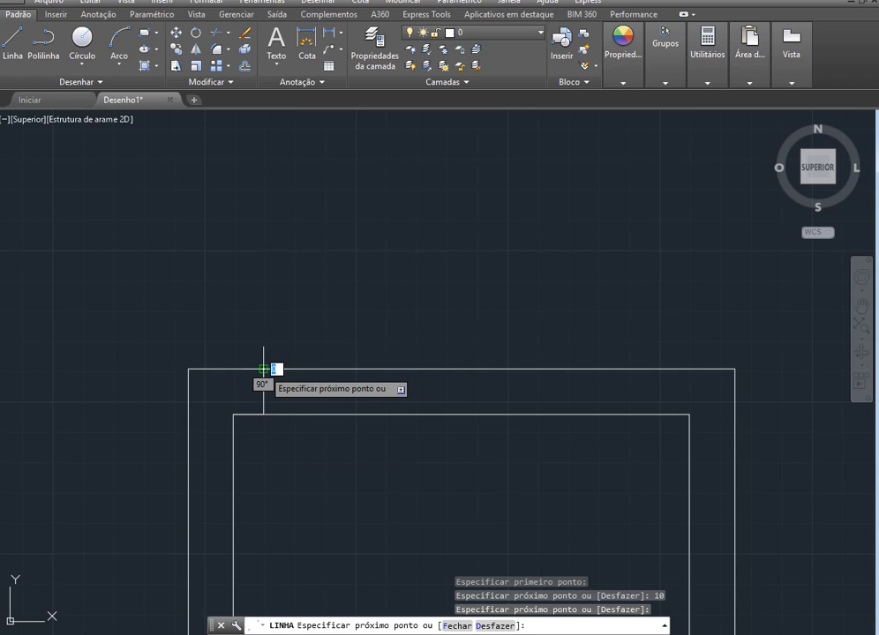
key(Escape)
Step: Delete the 10-unit horizontal helper segment at the bathroom's inner upper-left corner
scroll(246, 413, up, 2)
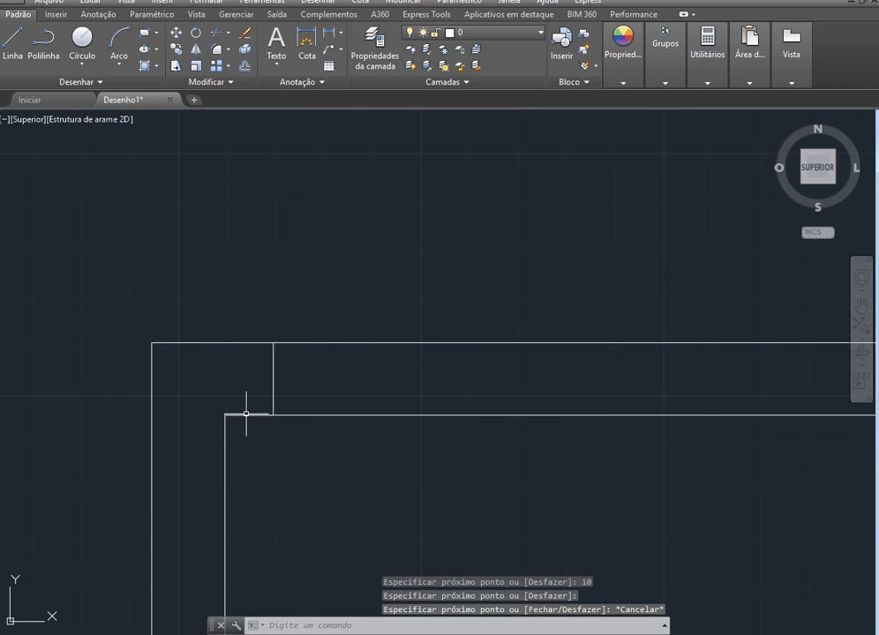
click(249, 414)
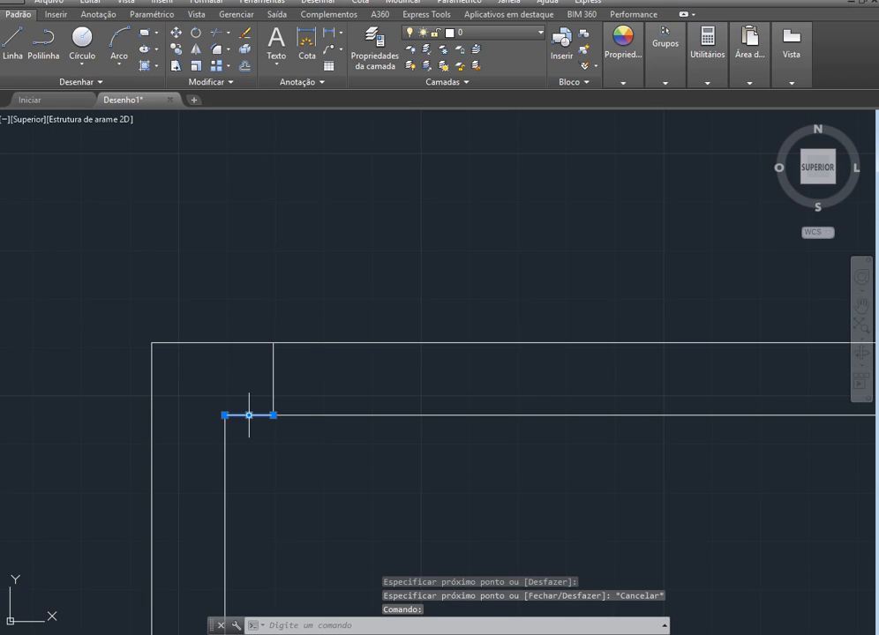
key(Delete)
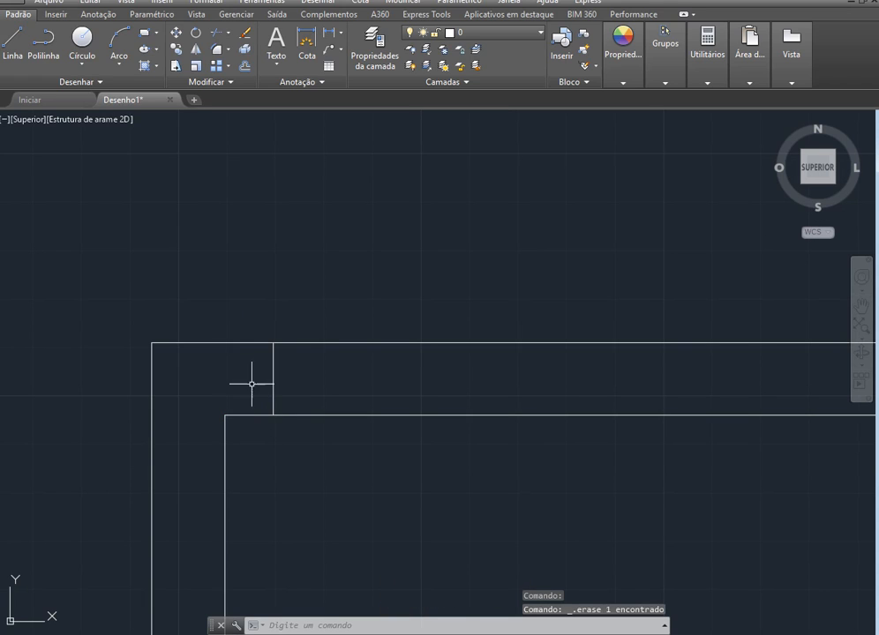
Step: Copy the short cross line in the bathroom's upper wall 80 units to the right
scroll(205, 435, down, 4)
scroll(375, 437, up, 2)
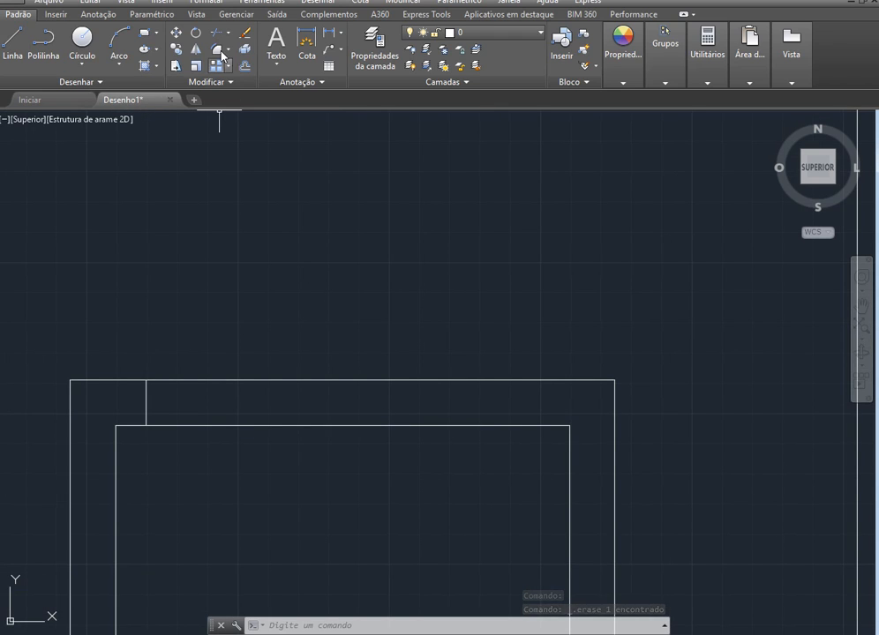
click(175, 49)
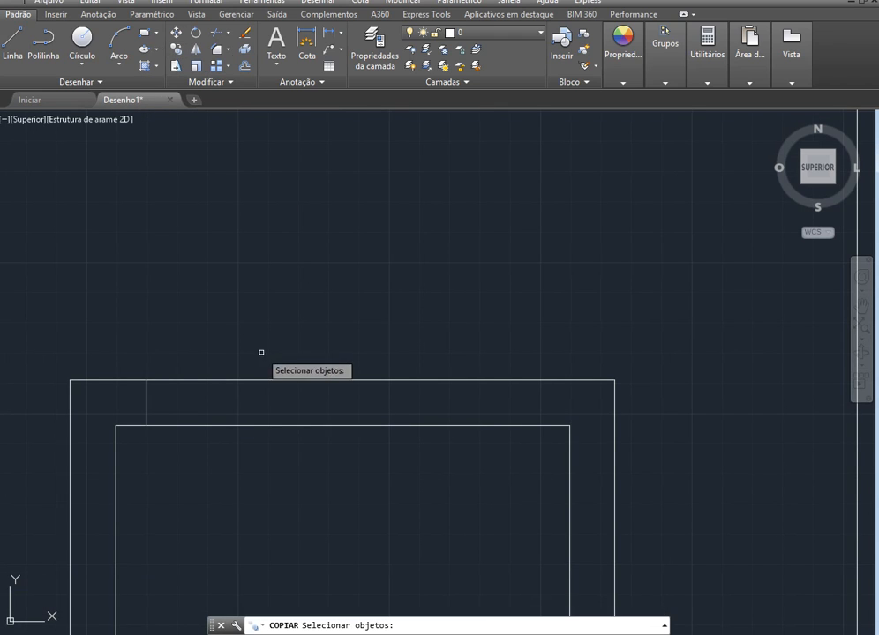
click(146, 403)
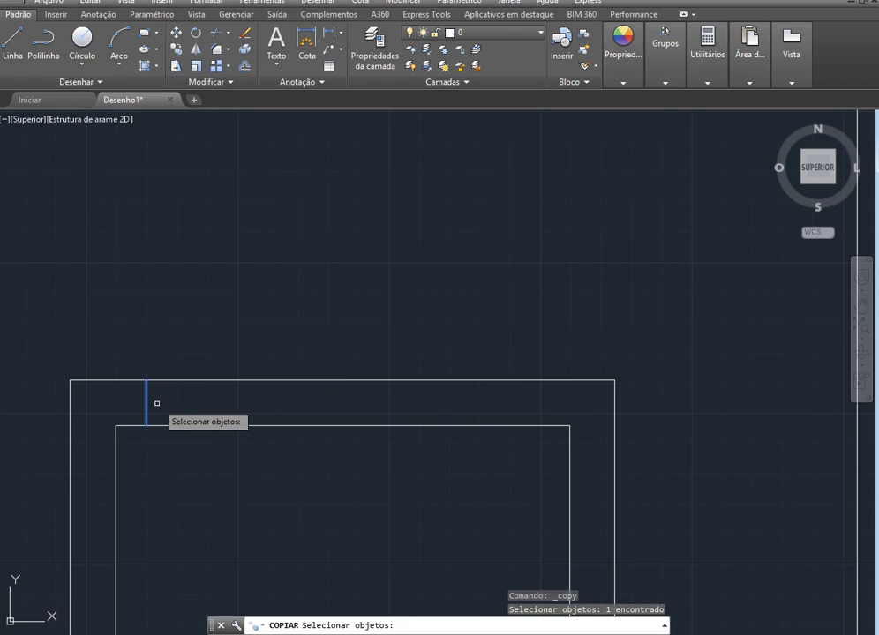
key(Return)
click(147, 402)
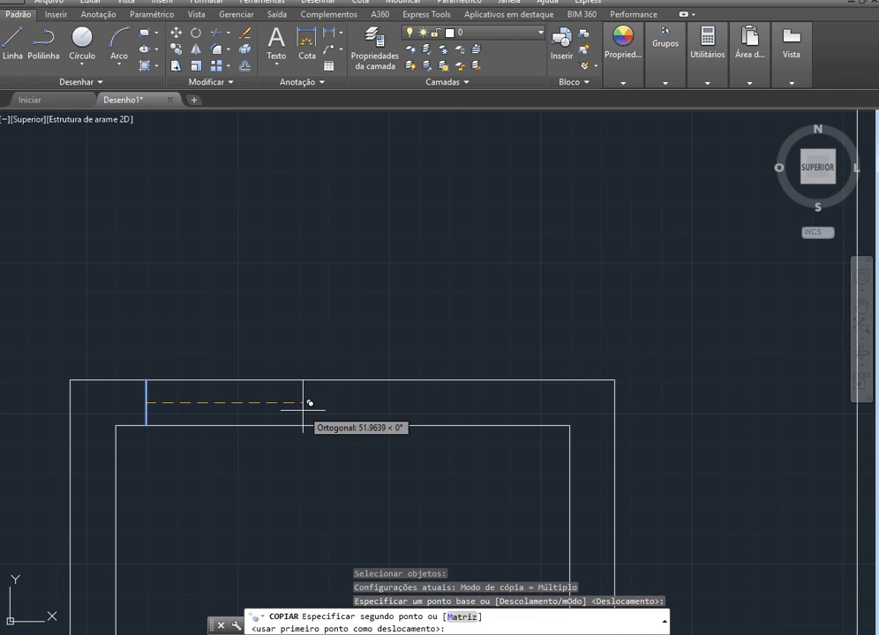
text(80)
key(Return)
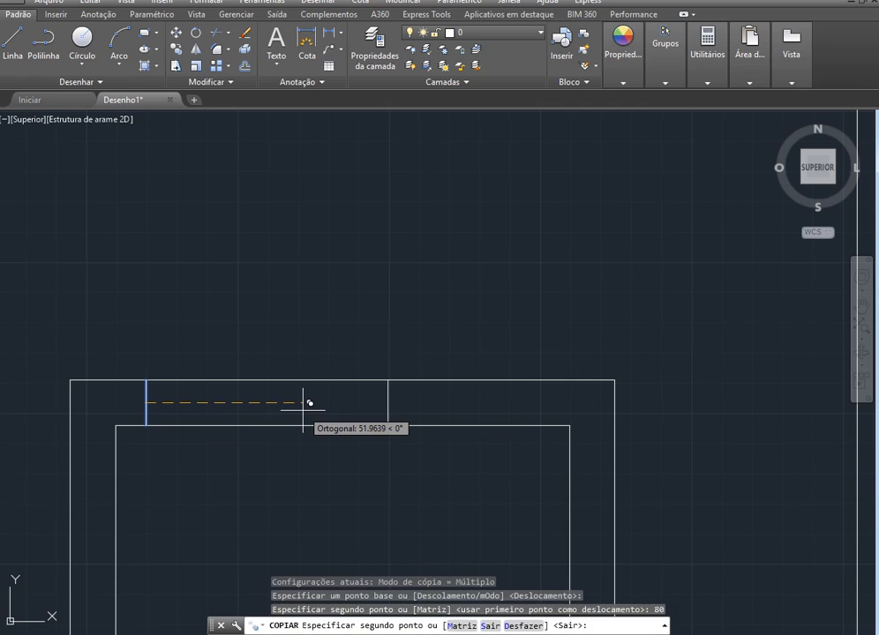
key(Escape)
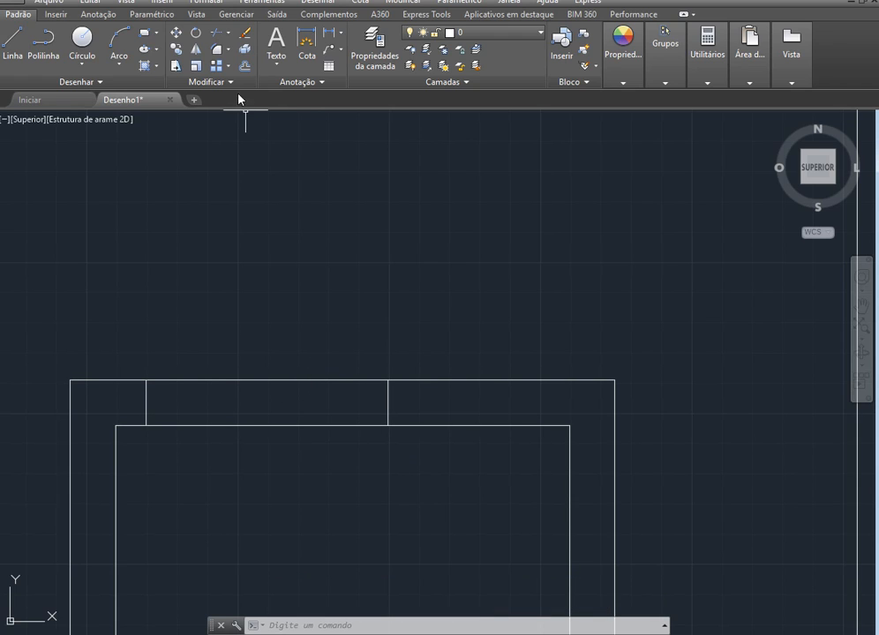
Step: Trim both upper bathroom wall lines between the two cross lines to open the bathroom doorway
click(216, 33)
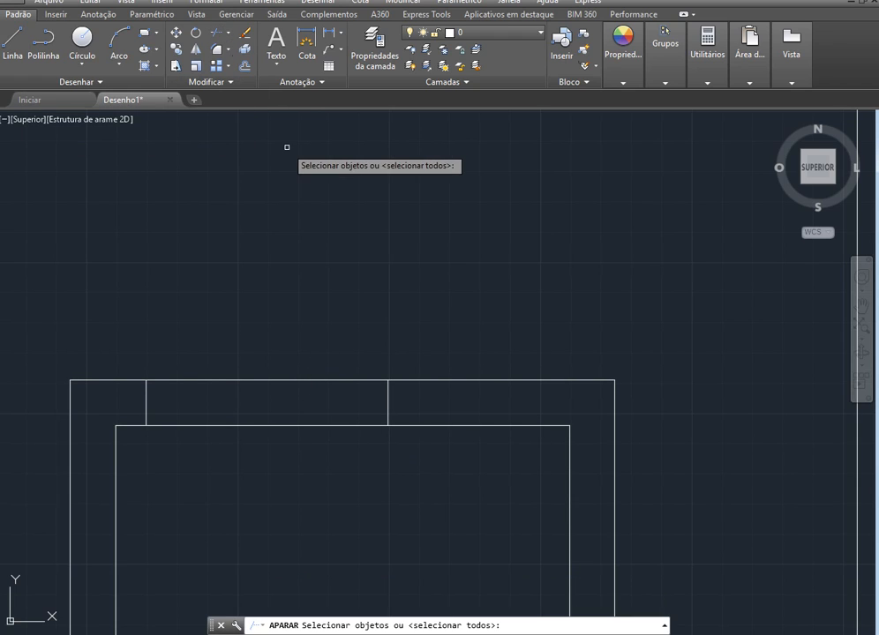
key(Return)
click(329, 467)
click(270, 343)
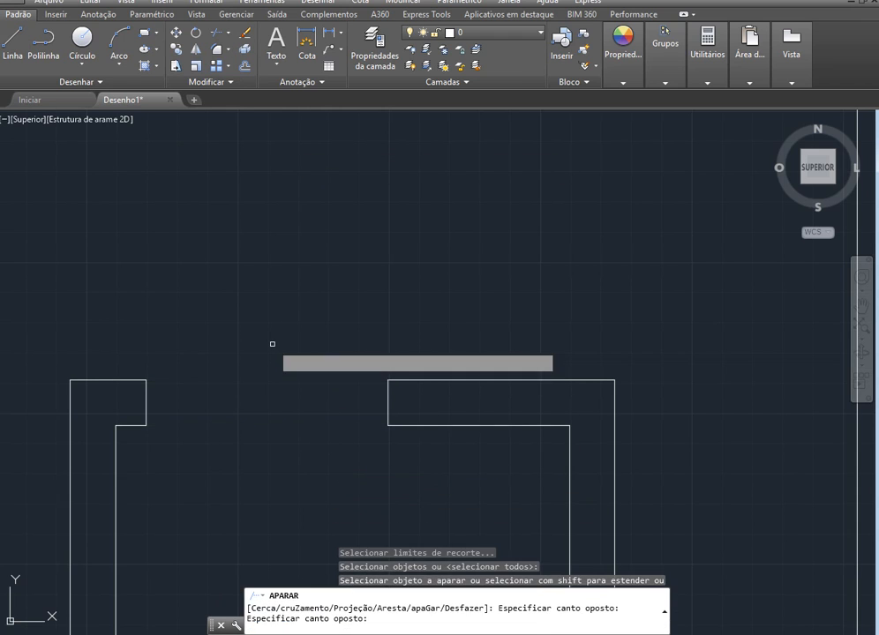
key(Escape)
scroll(424, 385, down, 4)
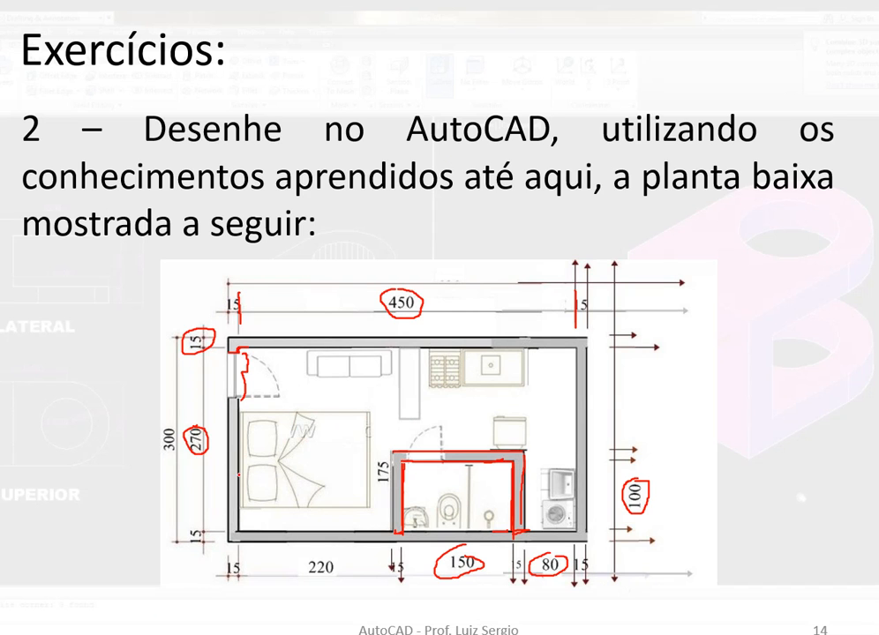
Step: In the PowerPoint slide show, erase all ink from the exercise 2 floor plan, step back one slide, and return to it
click(35, 627)
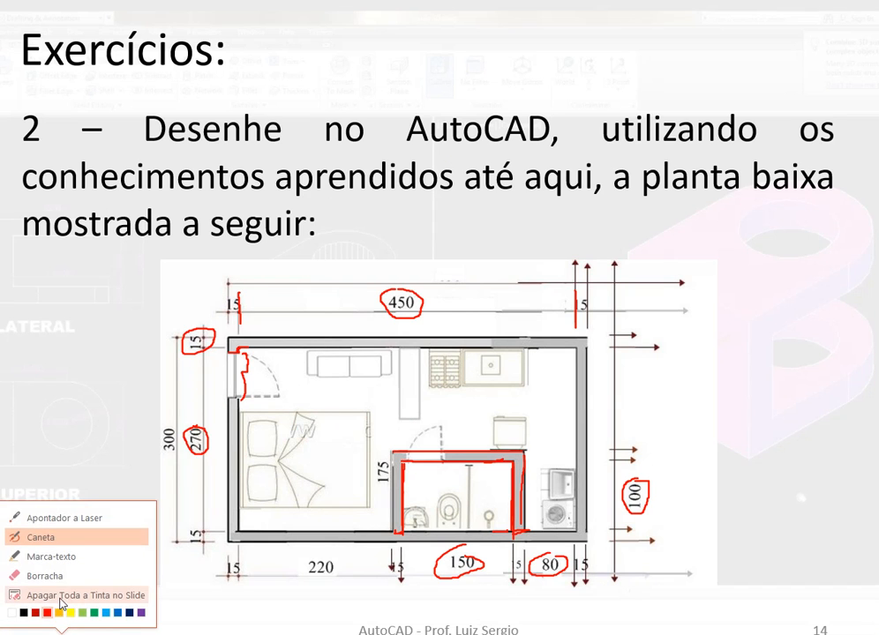
click(59, 588)
key(Left)
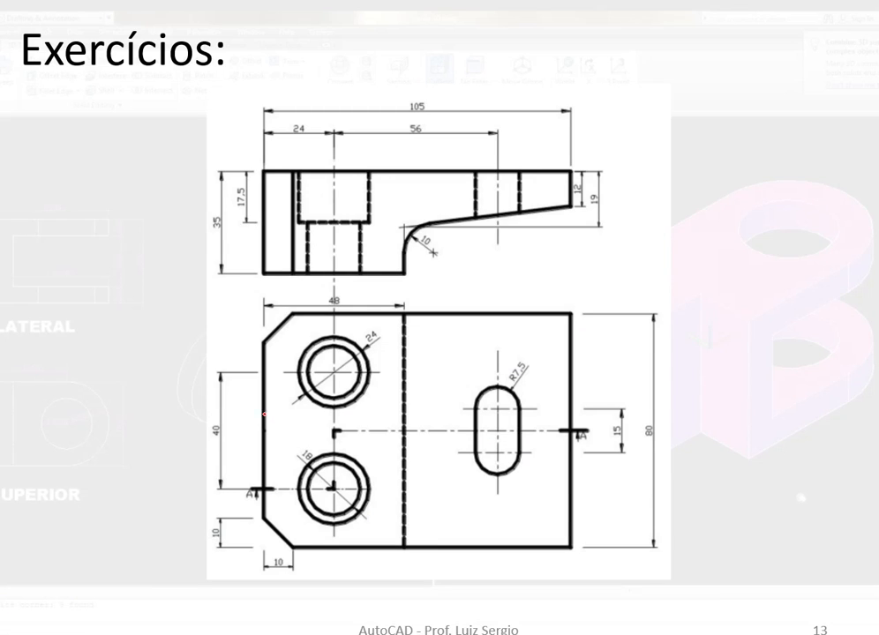
key(Right)
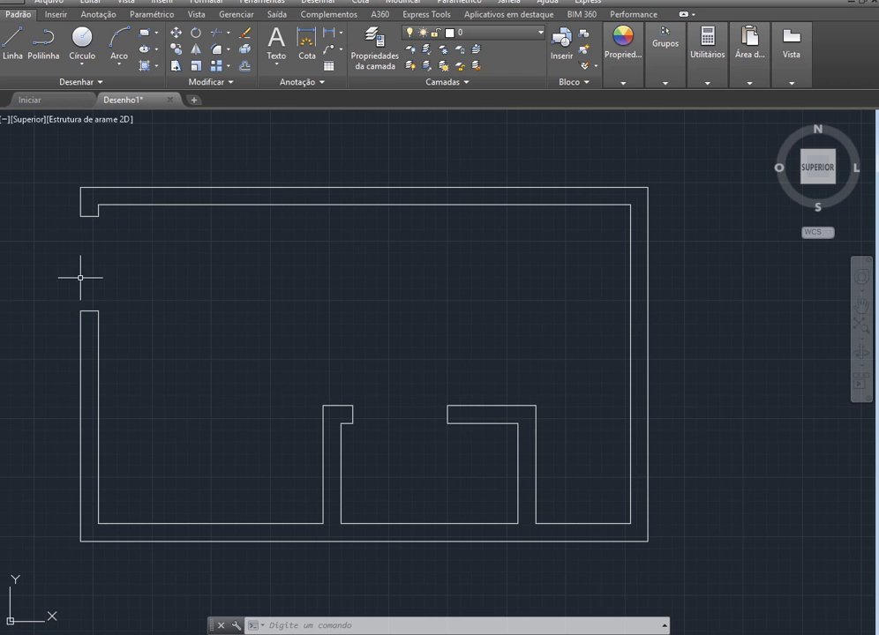
scroll(66, 293, up, 2)
scroll(229, 435, down, 2)
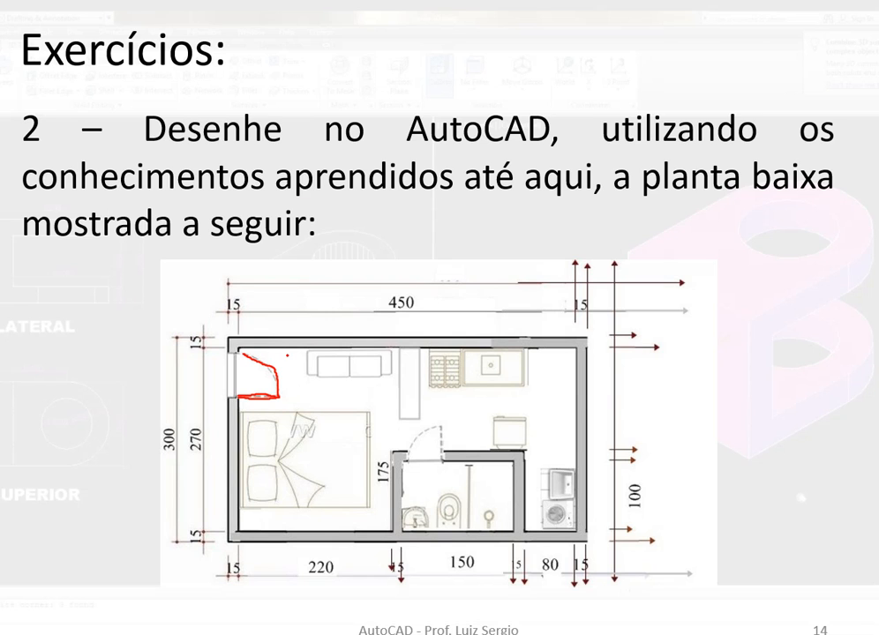
Step: Switch back to AutoCAD and draw an 80-unit horizontal door-leaf line inward from the entrance opening's lower inner corner
key(alt+Tab)
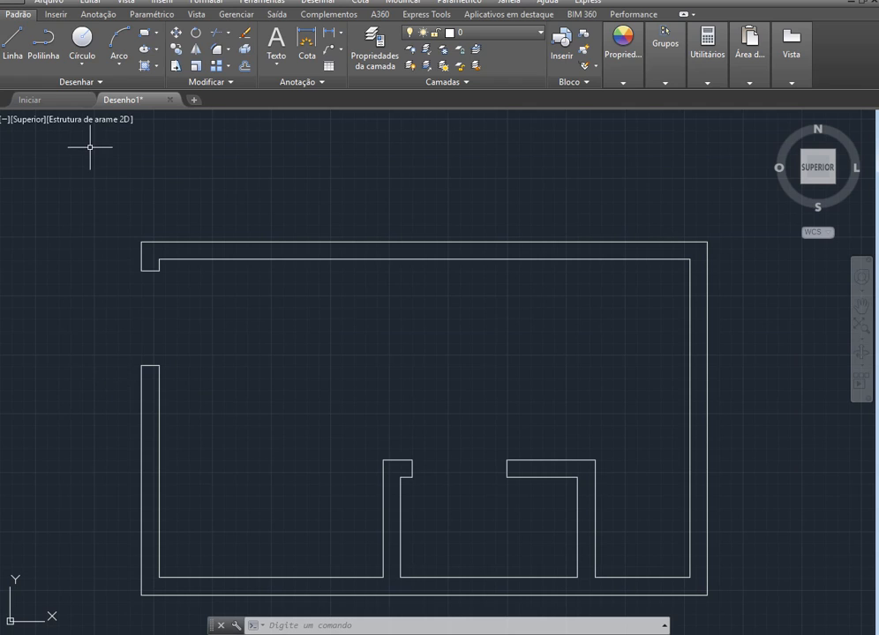
scroll(63, 355, up, 2)
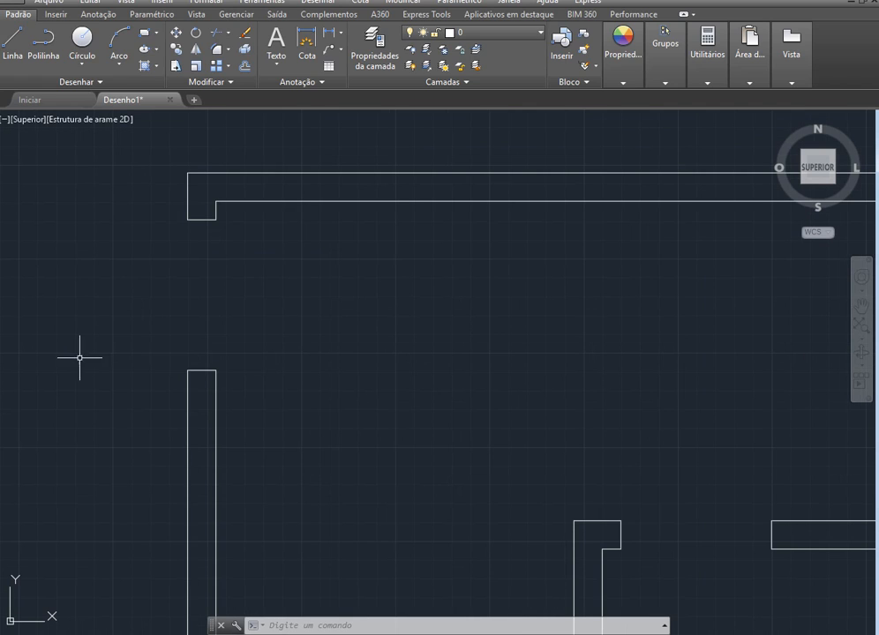
click(12, 50)
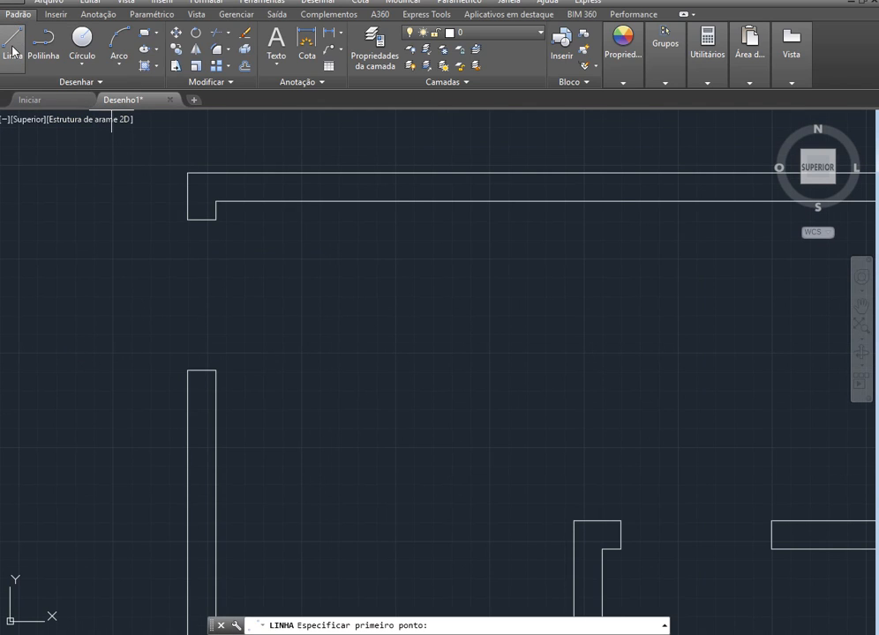
click(216, 370)
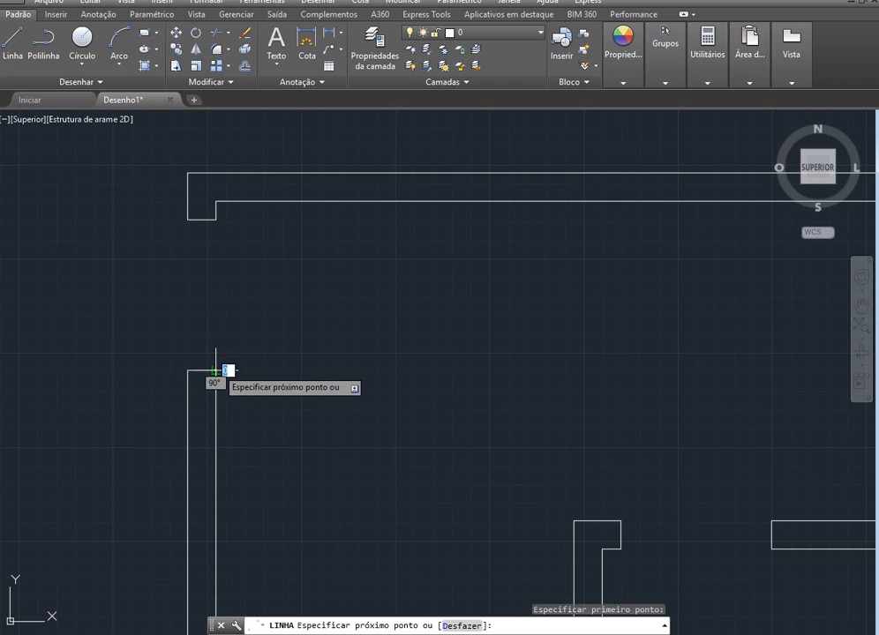
text(80)
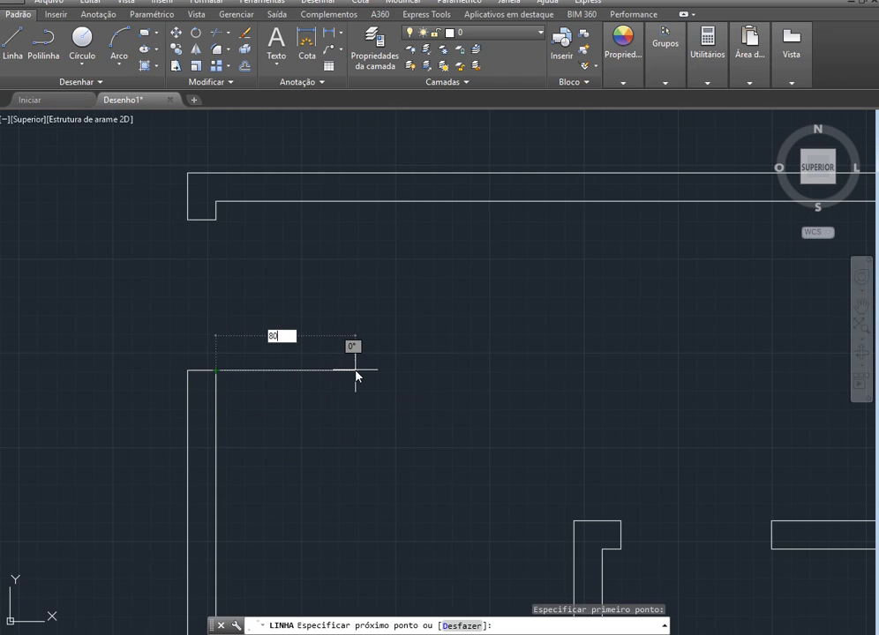
key(Return)
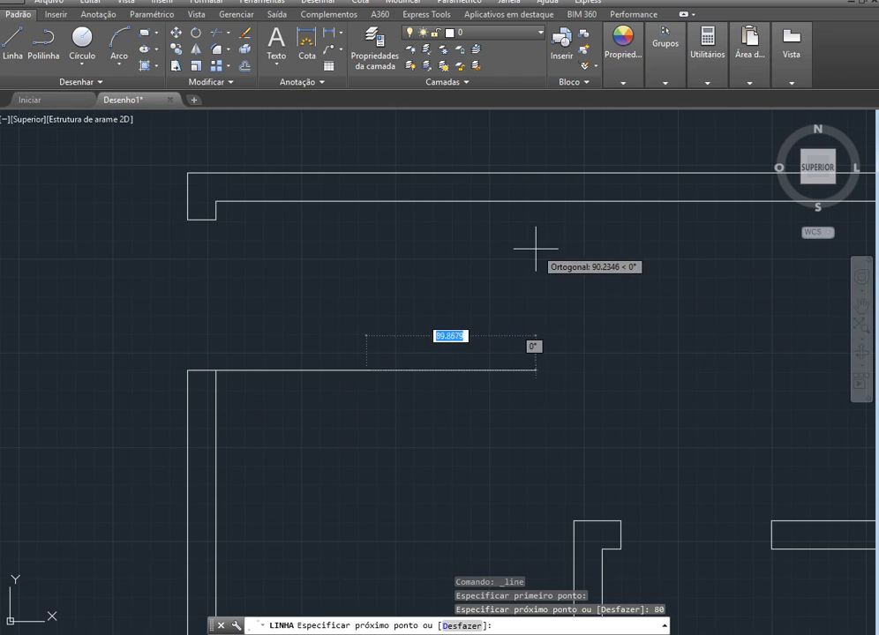
key(Escape)
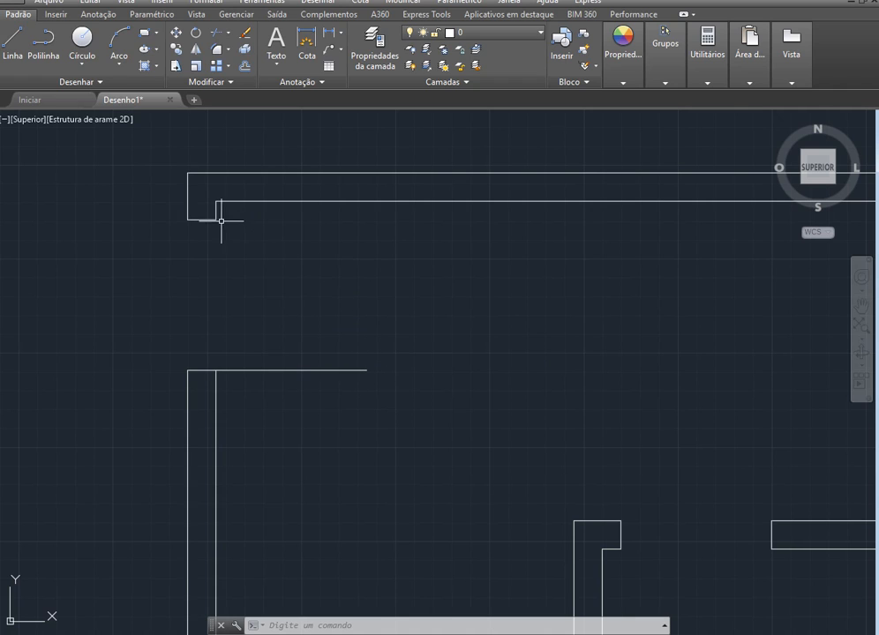
Step: Draw the entrance door's swing arc by start, center and end, from the leaf's free end around its hinge corner to the opening's upper inner corner
click(123, 61)
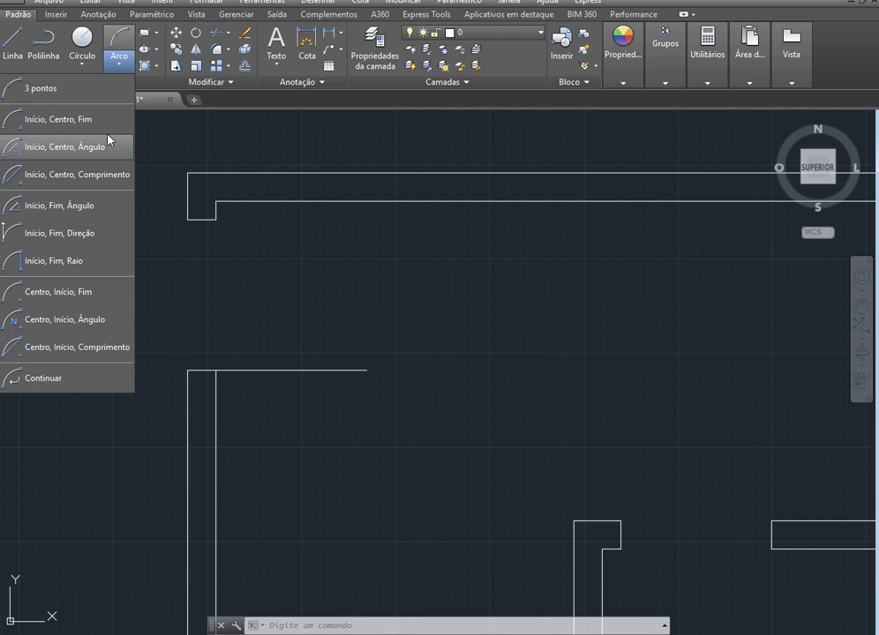
click(52, 128)
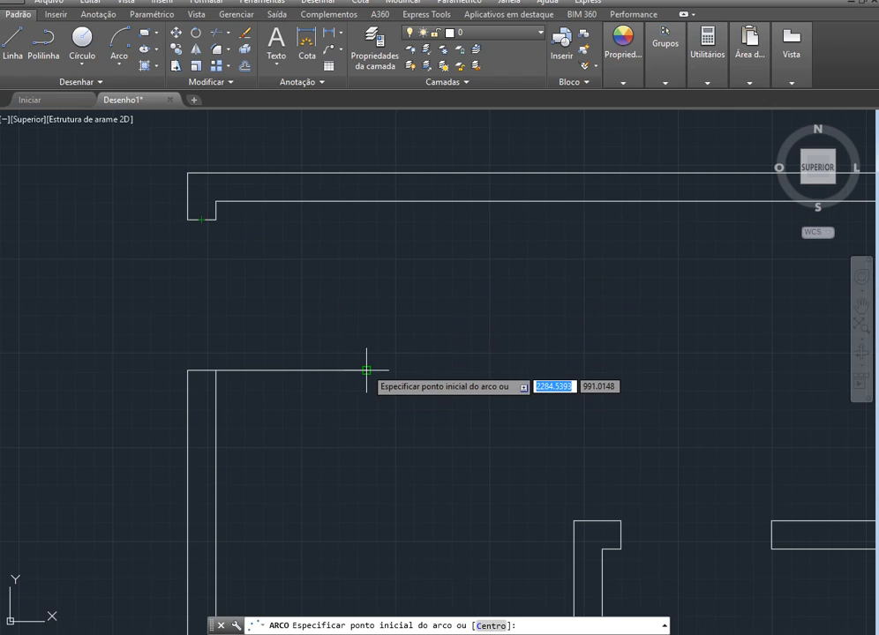
click(366, 371)
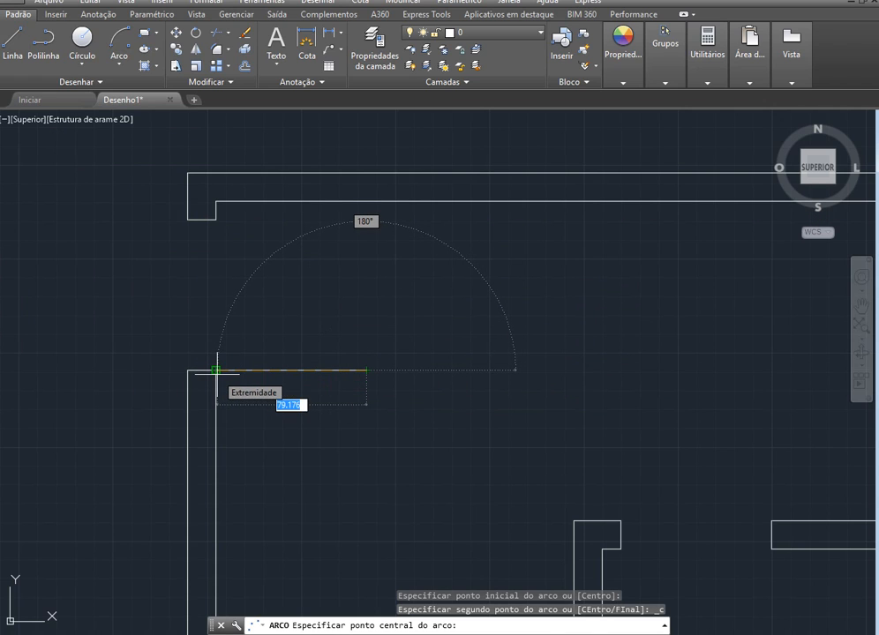
click(216, 371)
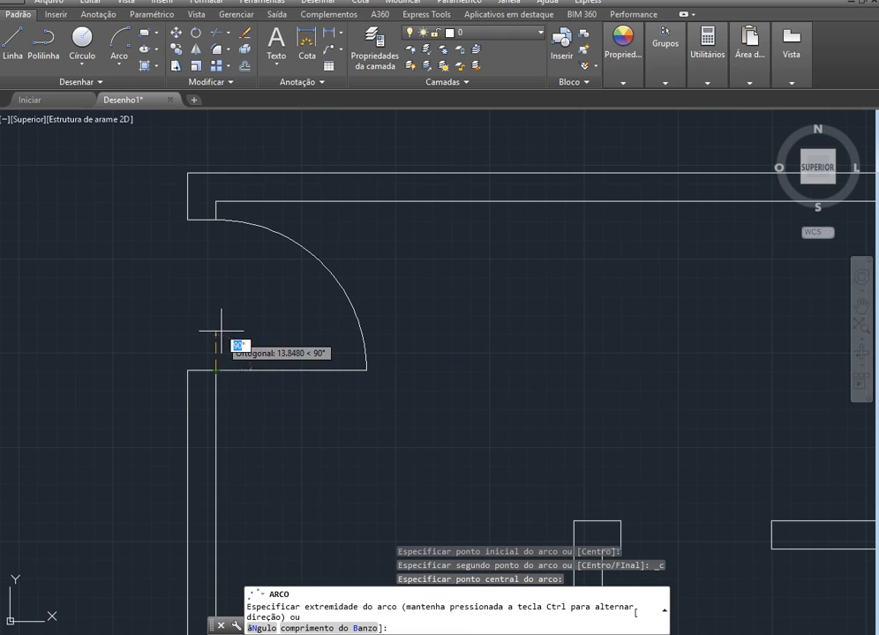
click(216, 220)
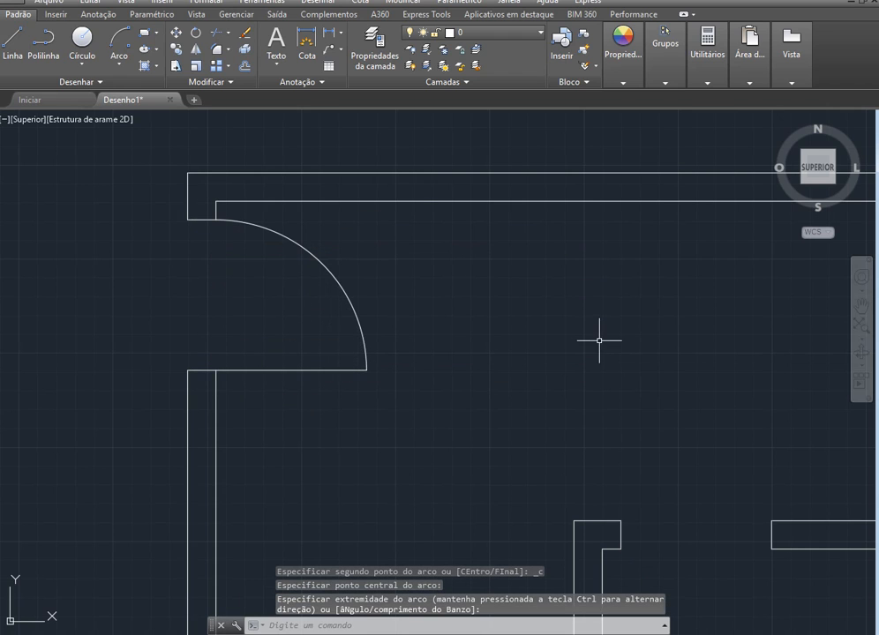
Step: Check the bathroom door on the PowerPoint slide, return to AutoCAD, and draw an 80-unit leaf line upward from the doorway's right inner corner
scroll(279, 415, down, 2)
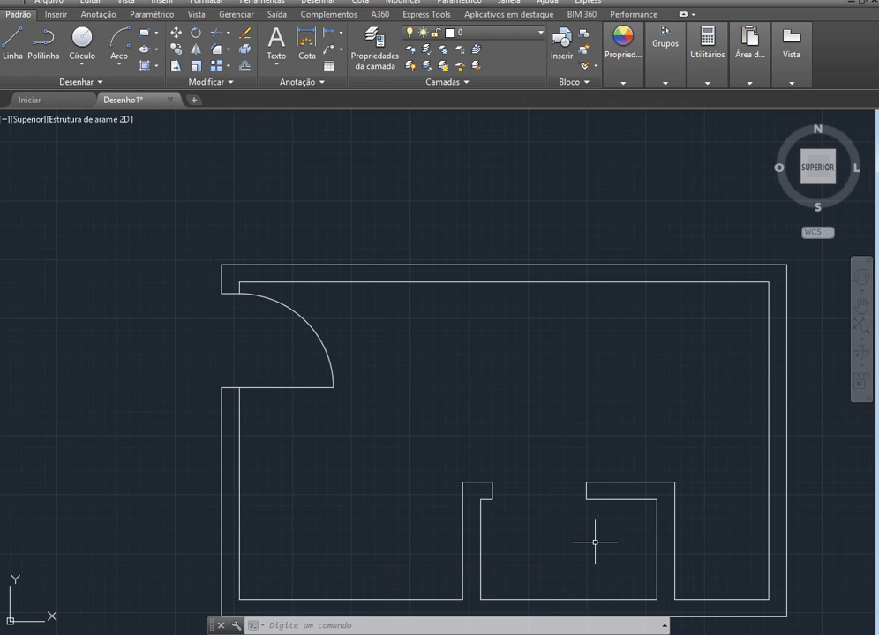
scroll(595, 542, up, 1)
key(alt+Tab)
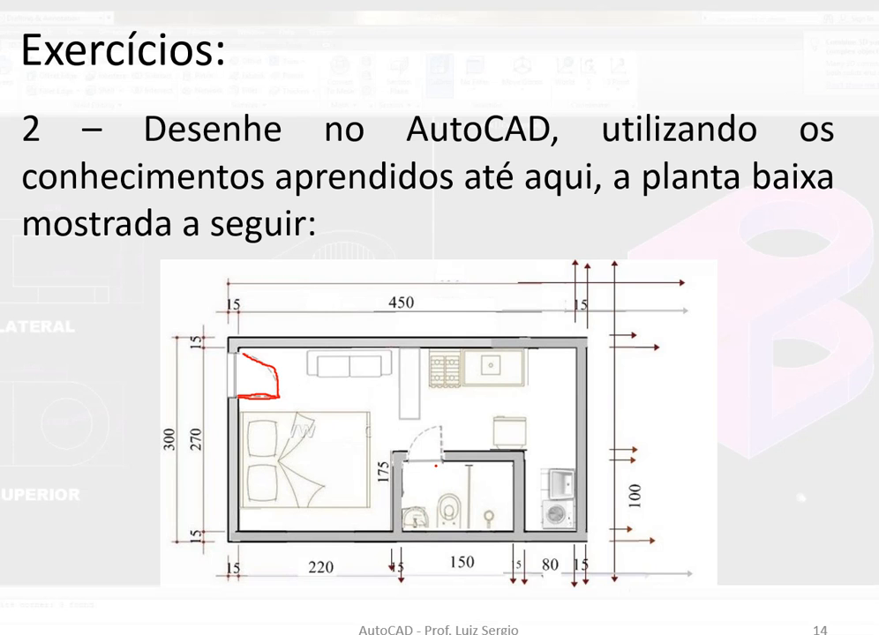
key(alt+Tab)
scroll(475, 439, down, 2)
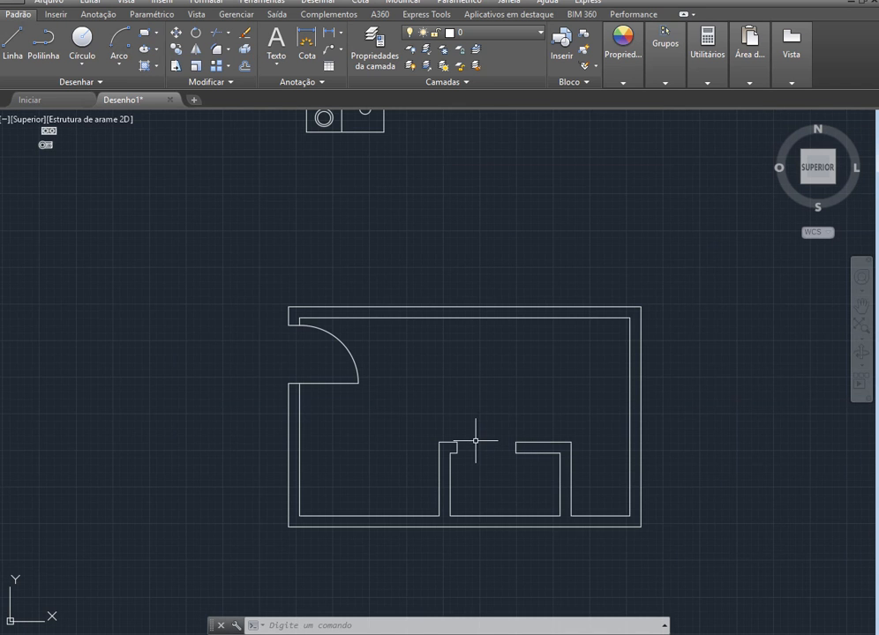
scroll(516, 447, up, 4)
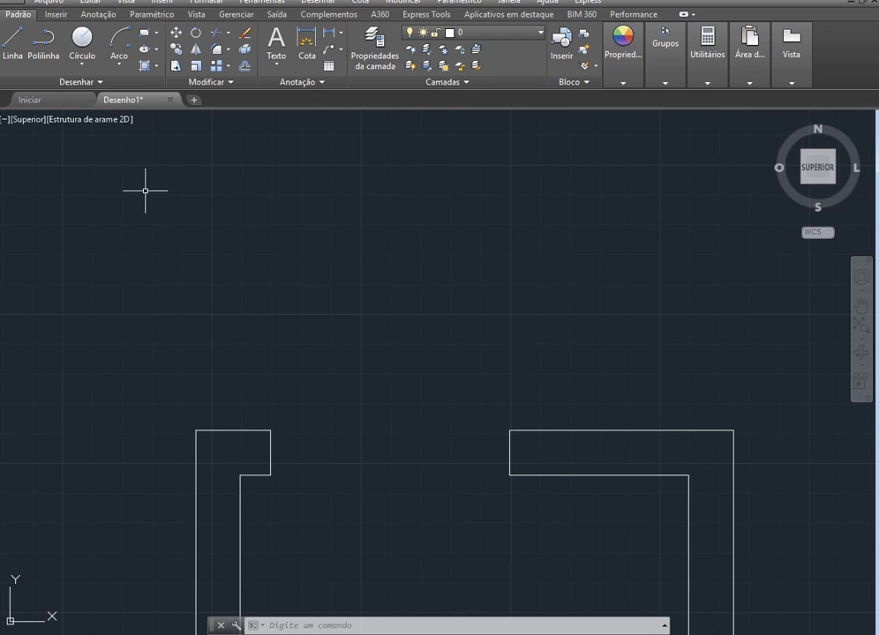
click(12, 40)
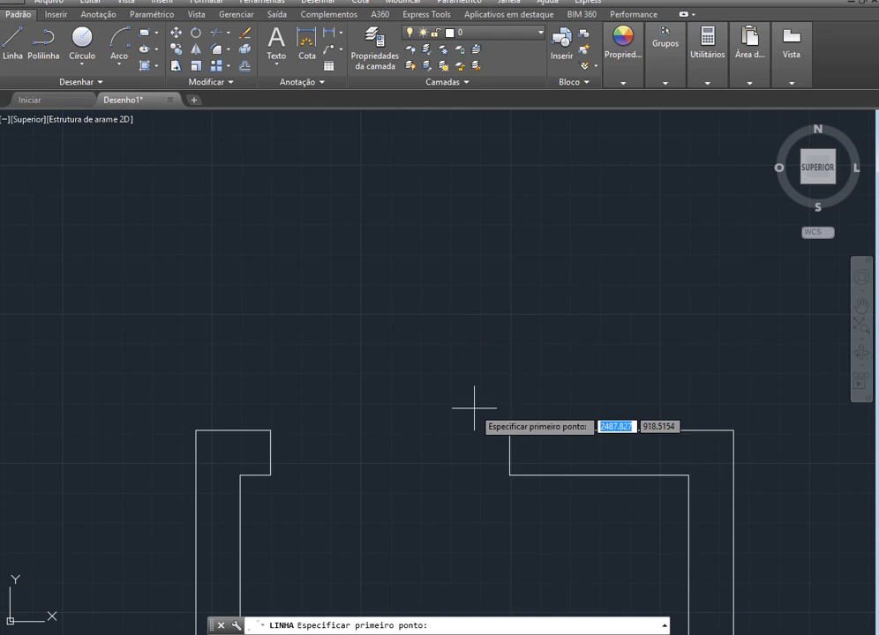
click(509, 475)
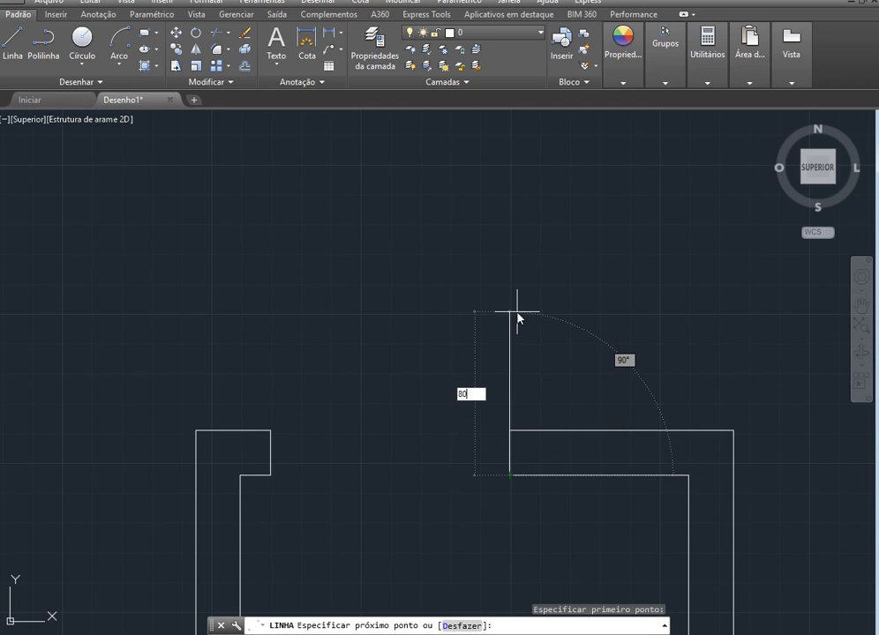
key(Return)
key(Escape)
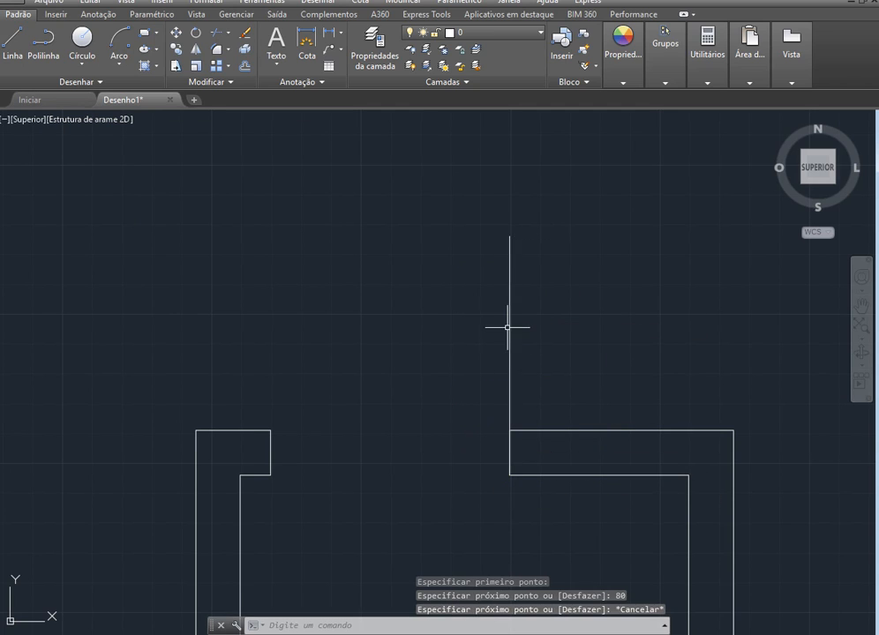
Step: Draw the bathroom door's swing arc by start, center and end, from the leaf's upper end around its hinge to the doorway's left inner corner
click(113, 70)
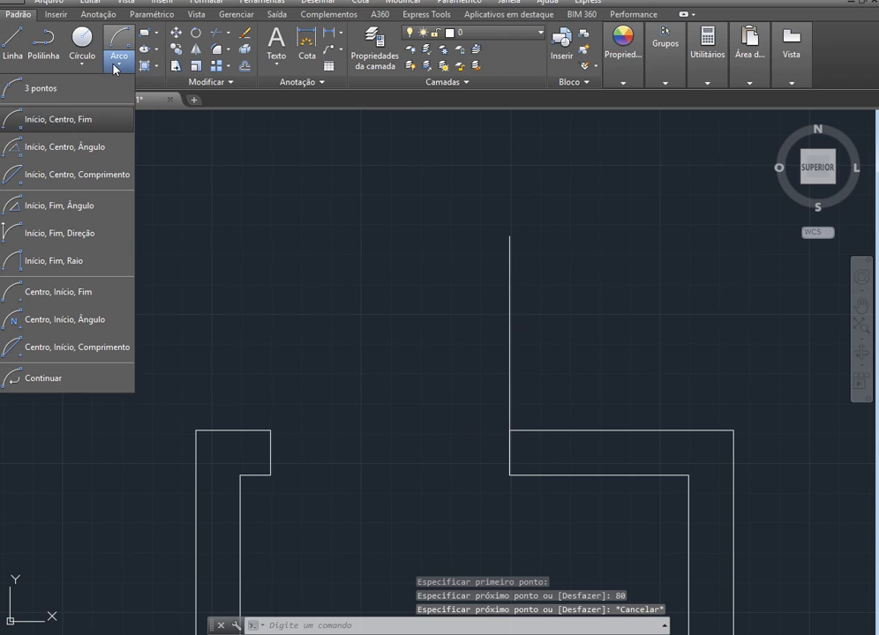
click(86, 128)
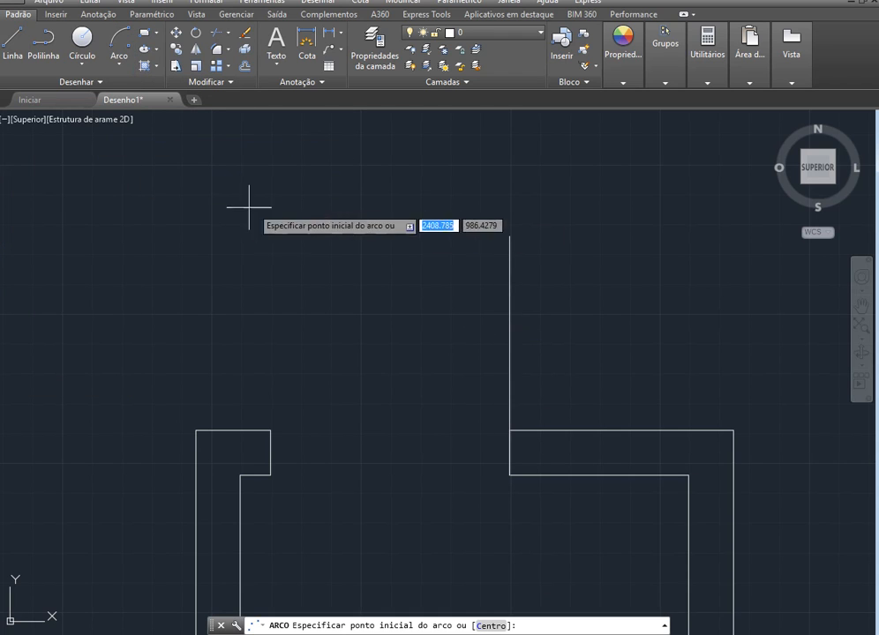
click(509, 236)
text(c)
key(Return)
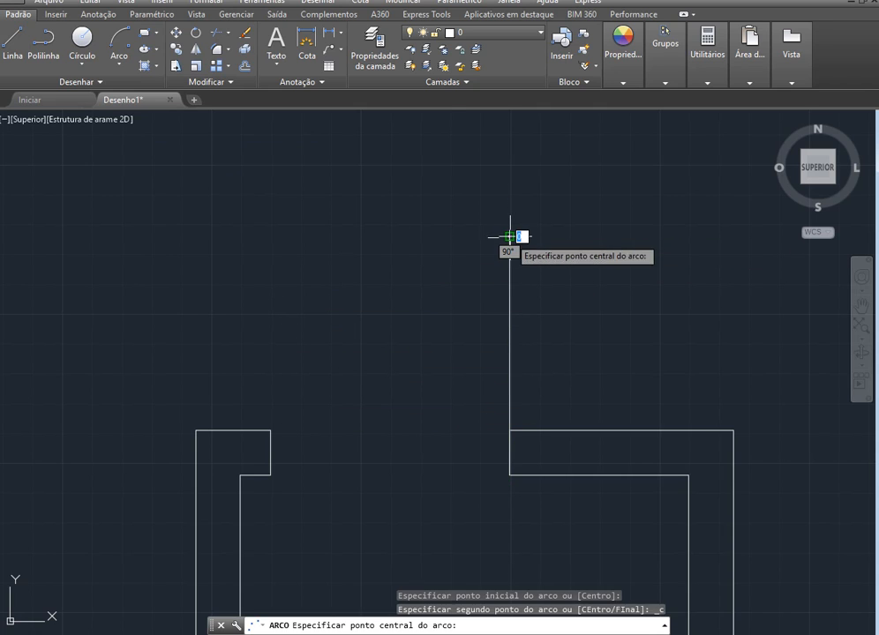
click(509, 476)
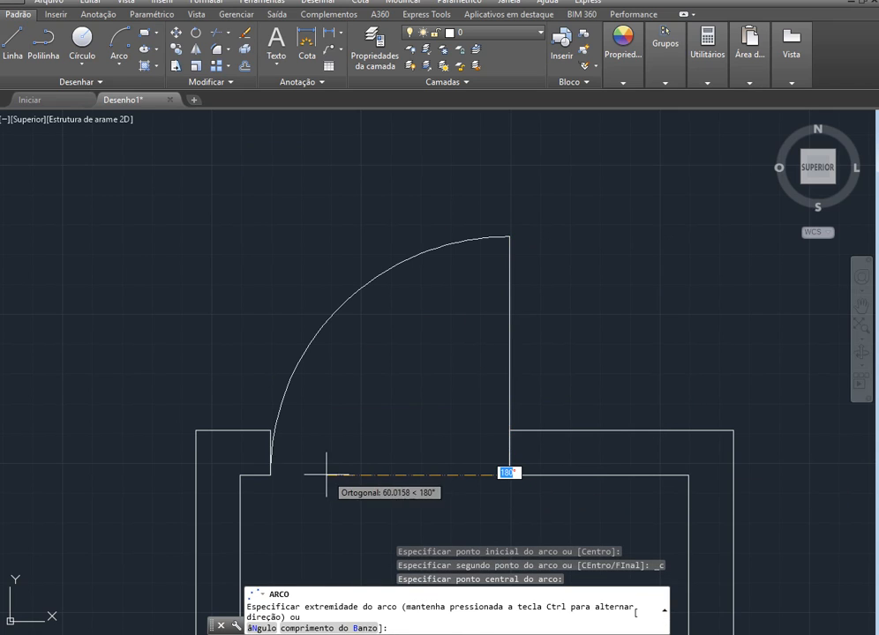
click(270, 475)
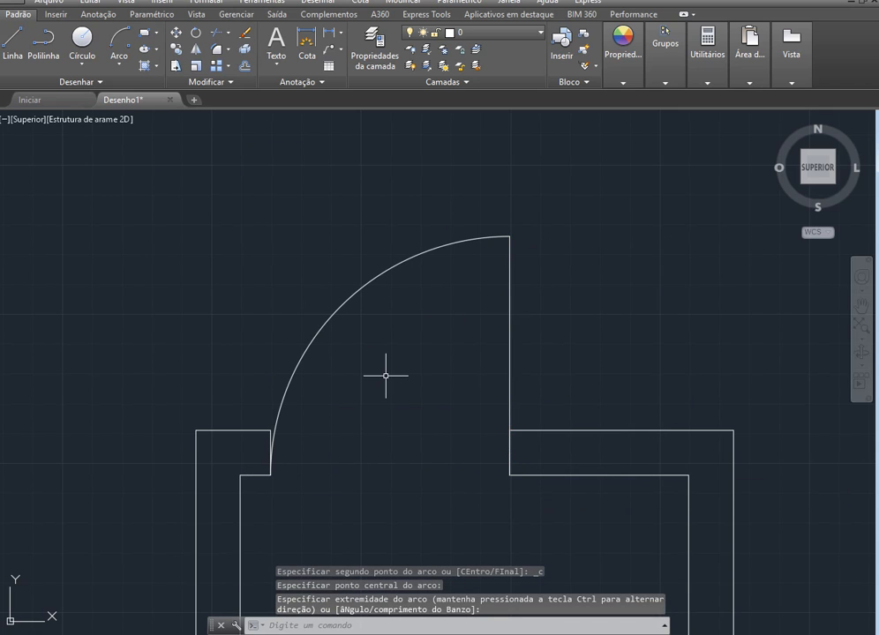
key(Escape)
scroll(324, 293, down, 6)
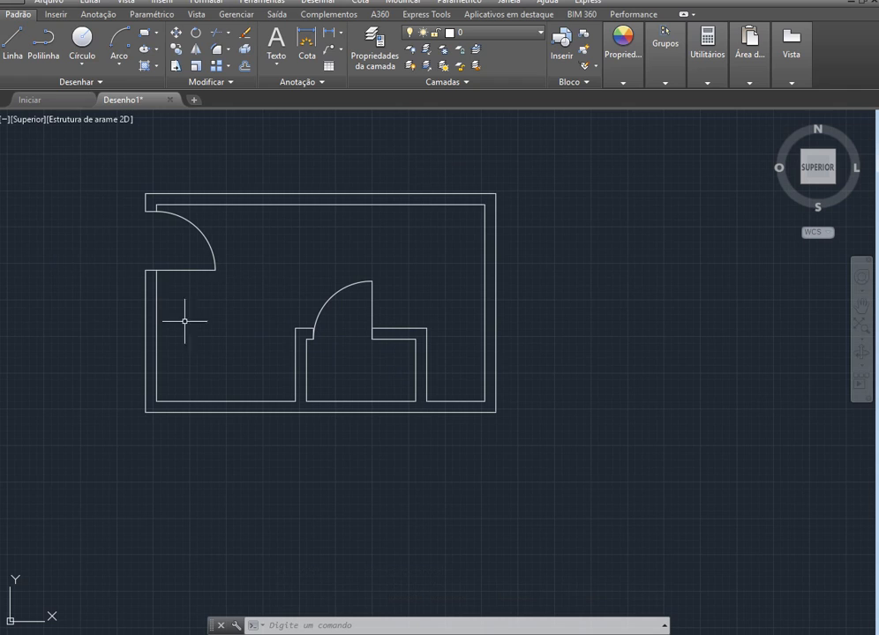
scroll(109, 216, up, 2)
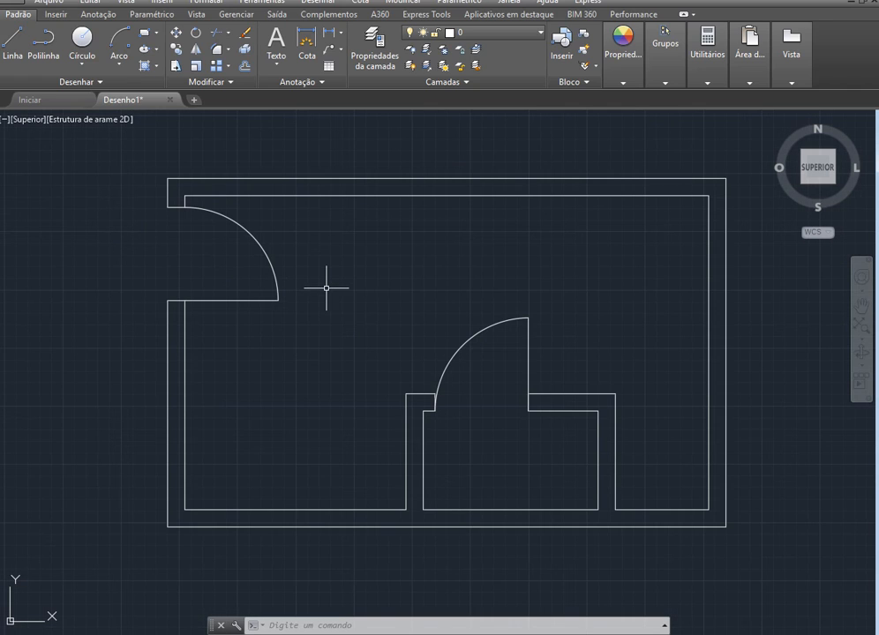